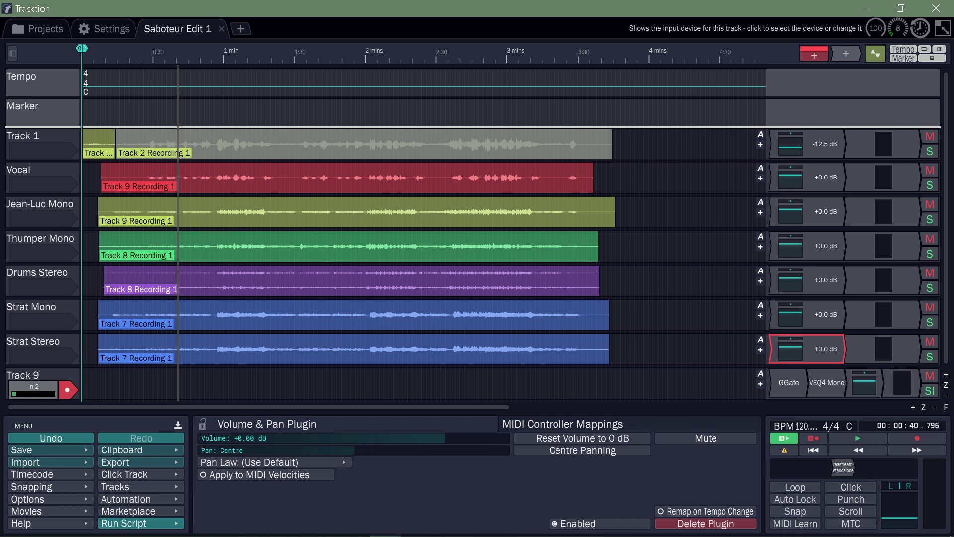
# Step: Return the playback cursor to the start of the edit
pyautogui.press('Home')
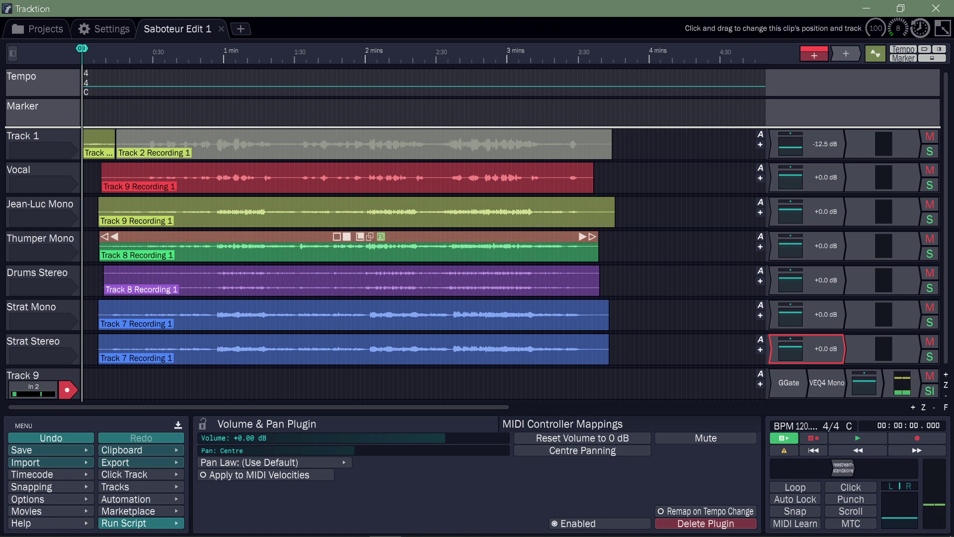
pyautogui.moveTo(348, 279)
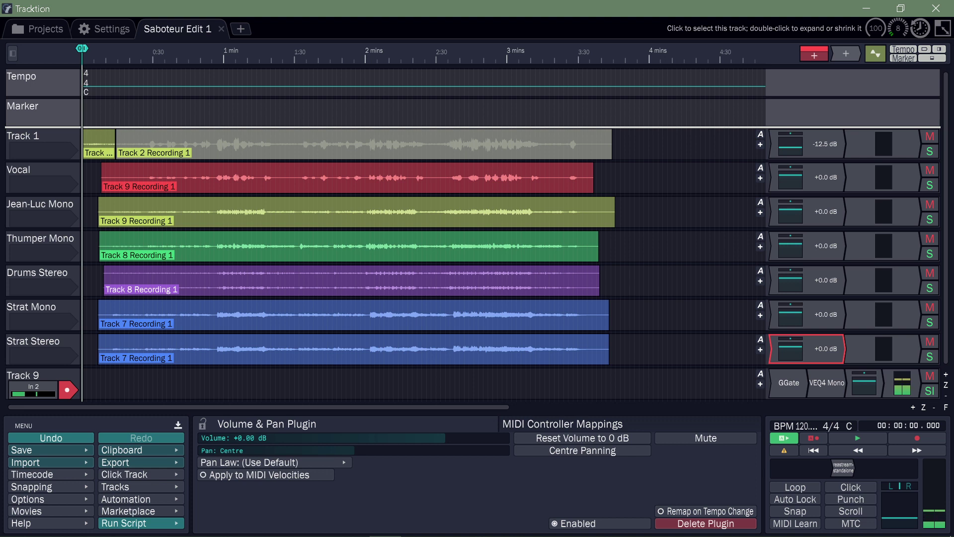
pyautogui.click(40, 214)
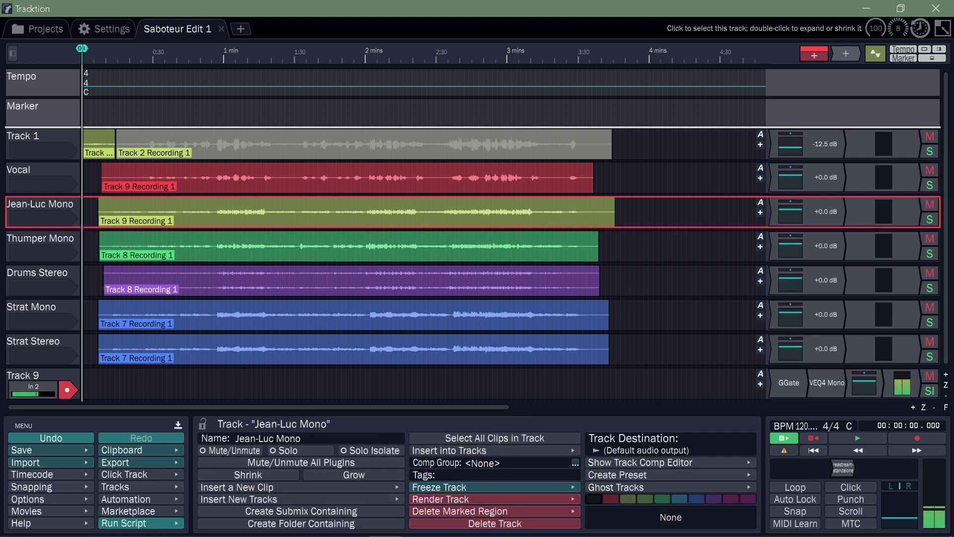
pyautogui.keyDown('shift'); pyautogui.click(40, 348); pyautogui.keyUp('shift')
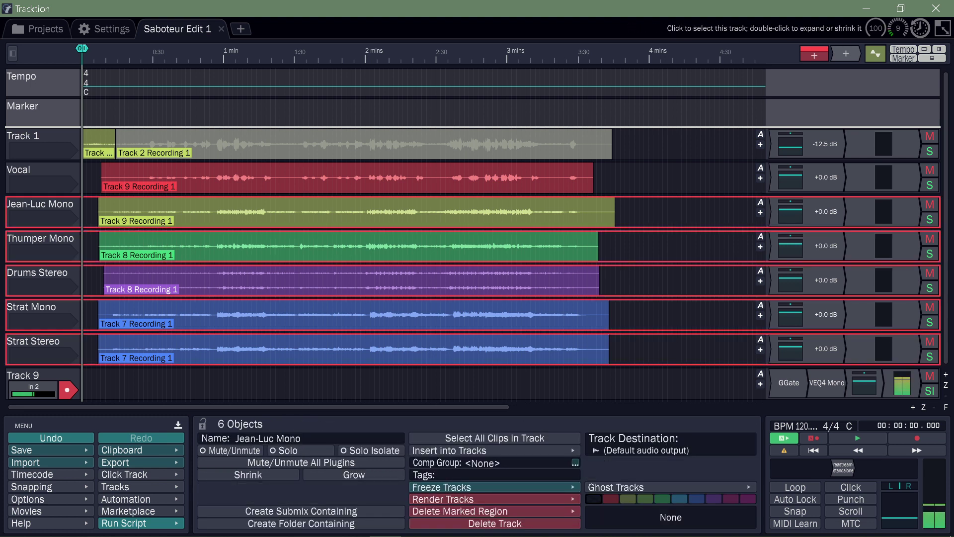
pyautogui.click(40, 214)
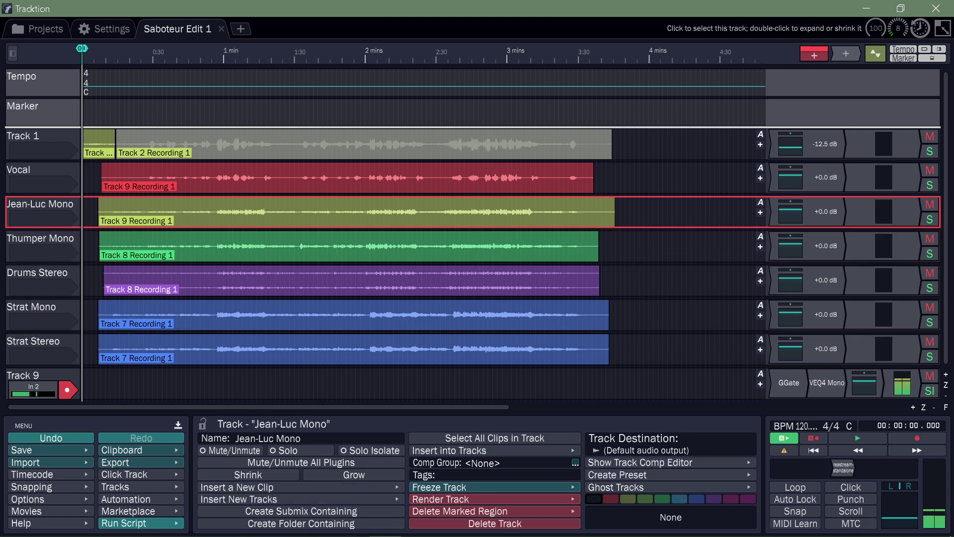
pyautogui.click(40, 180)
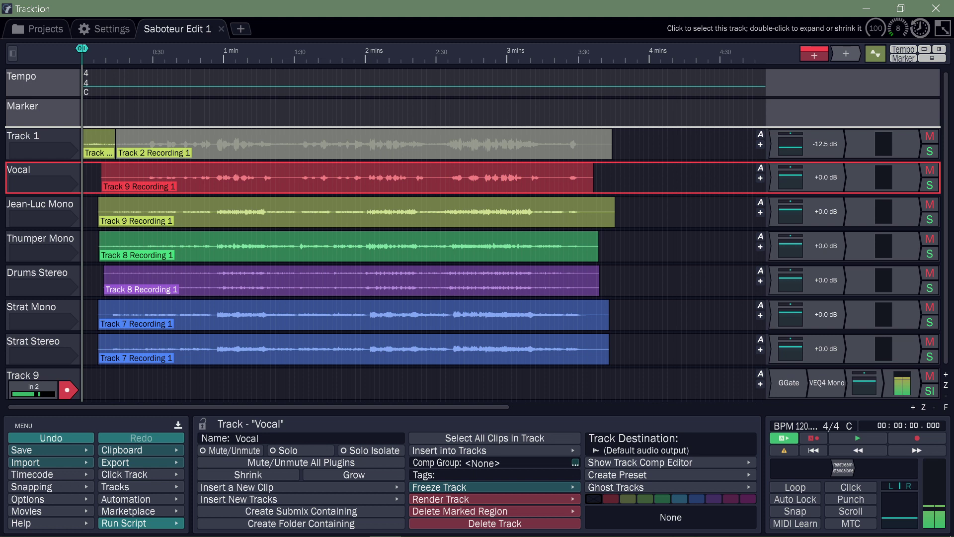
# Step: Create a submix track containing the five tracks directly below Vocal, down through Strat Stereo
pyautogui.click(40, 211)
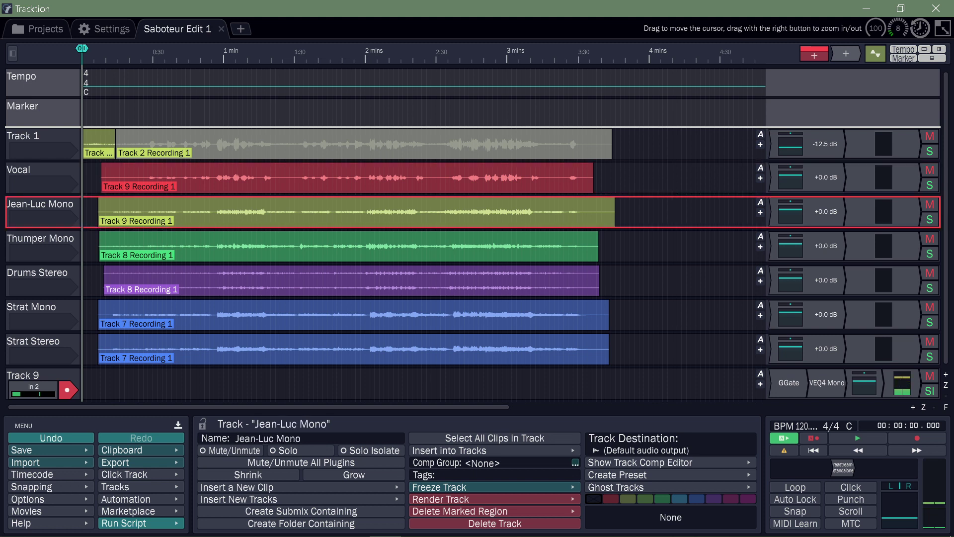
pyautogui.keyDown('shift'); pyautogui.click(40, 348); pyautogui.keyUp('shift')
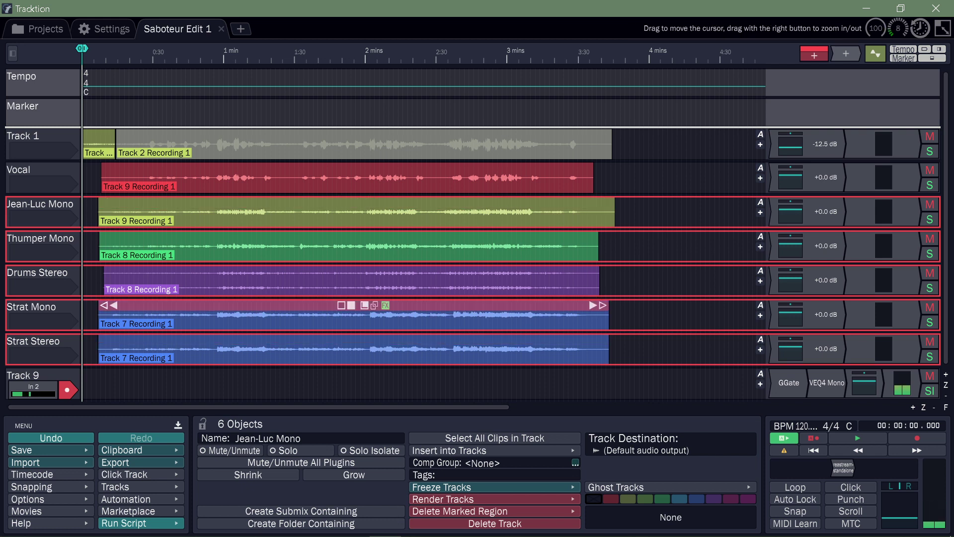
pyautogui.rightClick(20, 189)
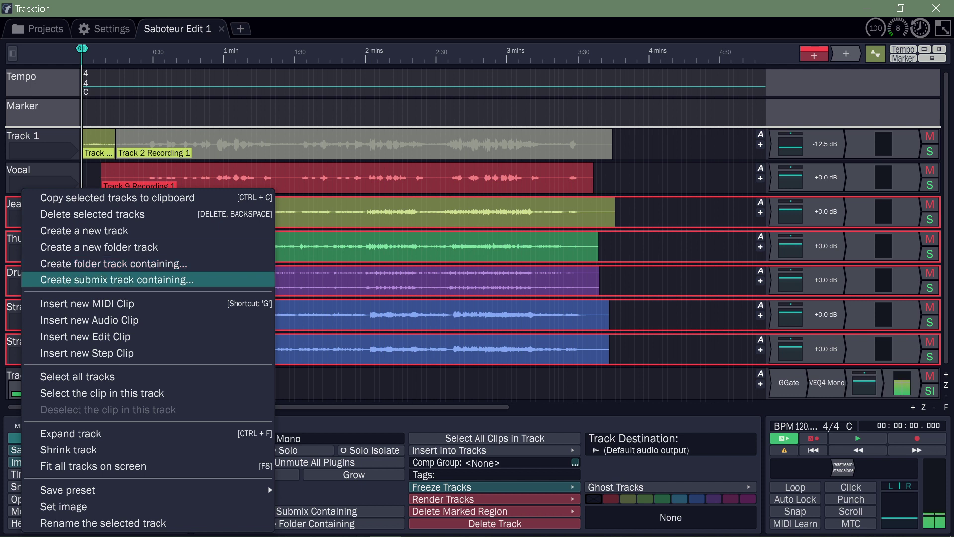
pyautogui.click(117, 279)
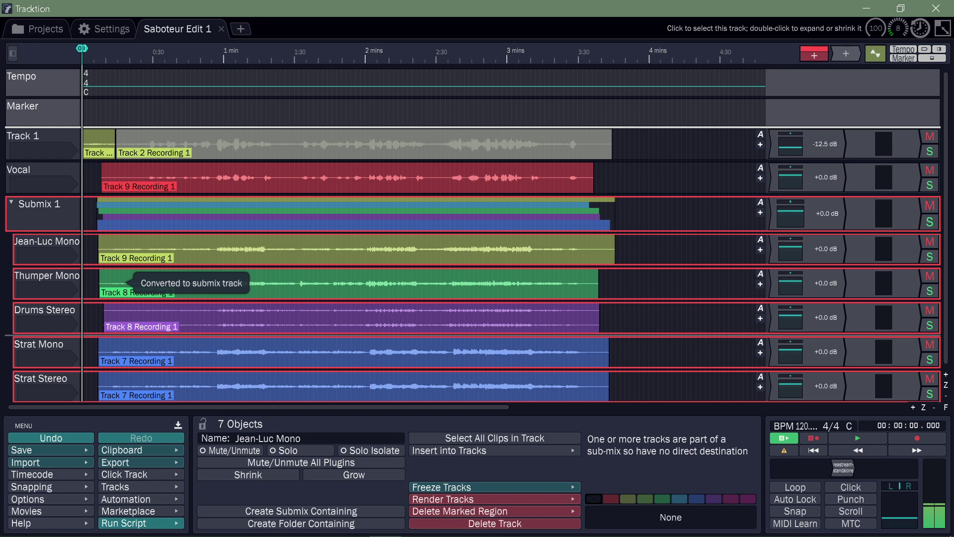
# Step: Select only the new submix track and look over its nested tracks and the surrounding tracks
pyautogui.scroll(-2, 348, 214)
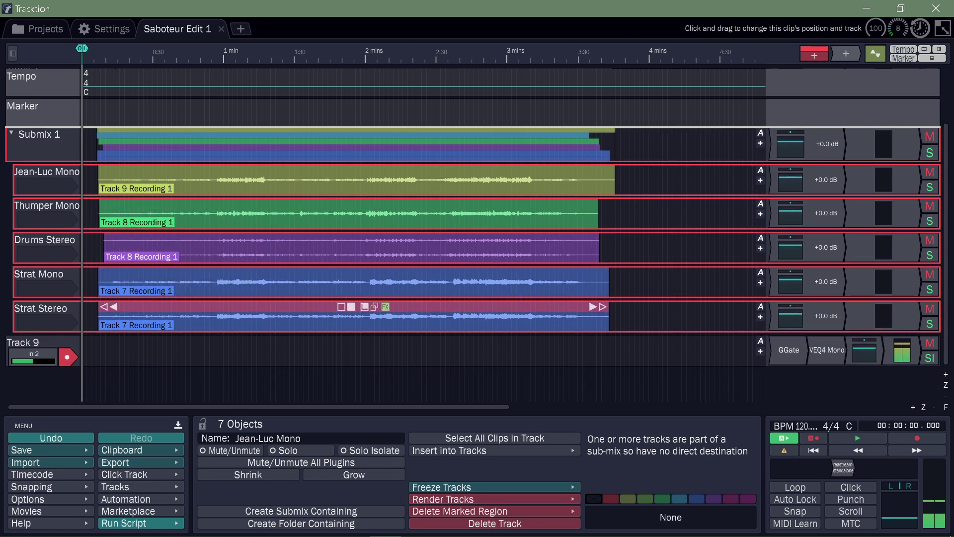
pyautogui.scroll(2, 348, 248)
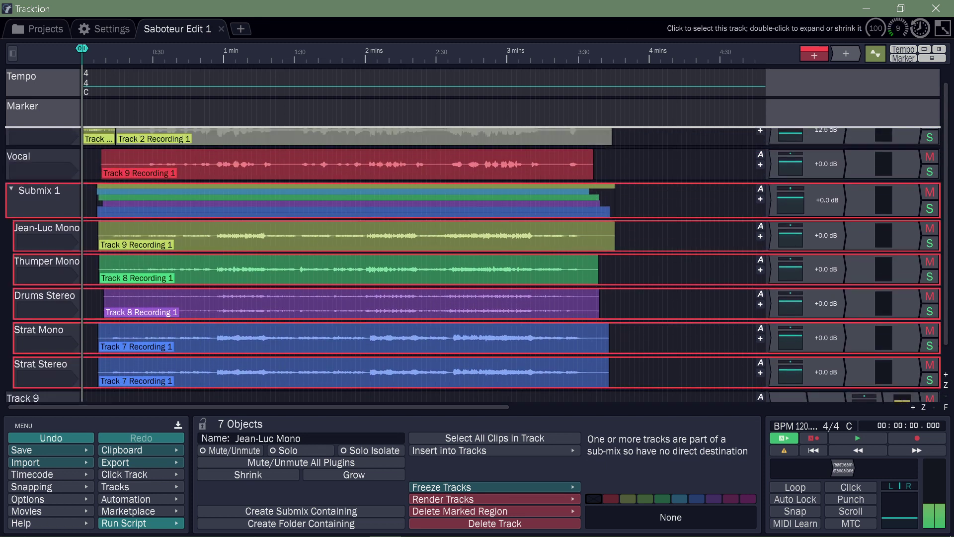
pyautogui.click(43, 203)
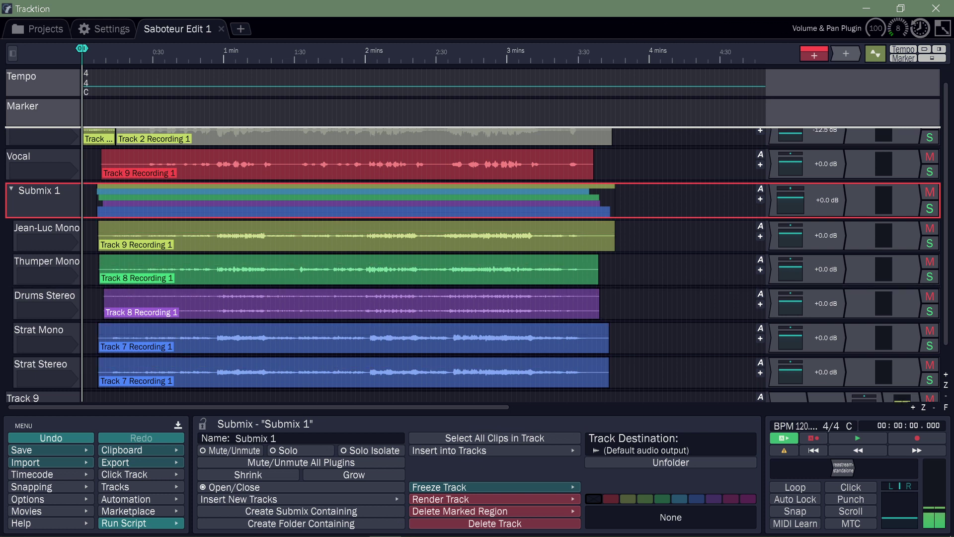
pyautogui.scroll(1, 472, 264)
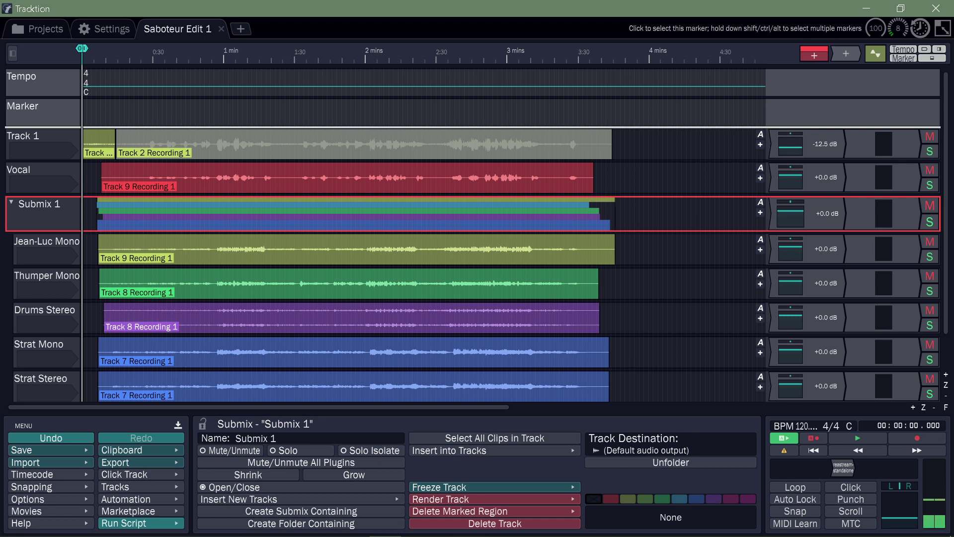
pyautogui.scroll(-3, 472, 263)
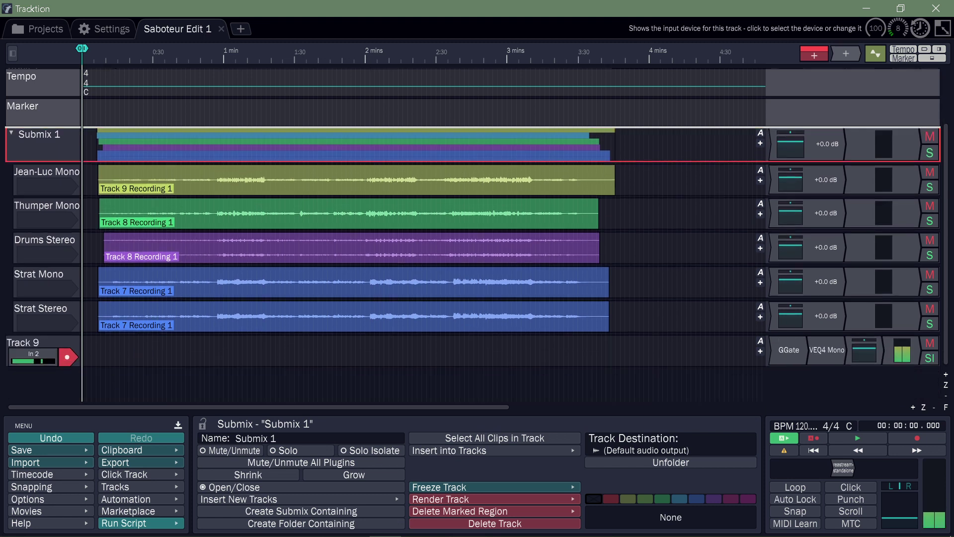
pyautogui.scroll(2, 35, 355)
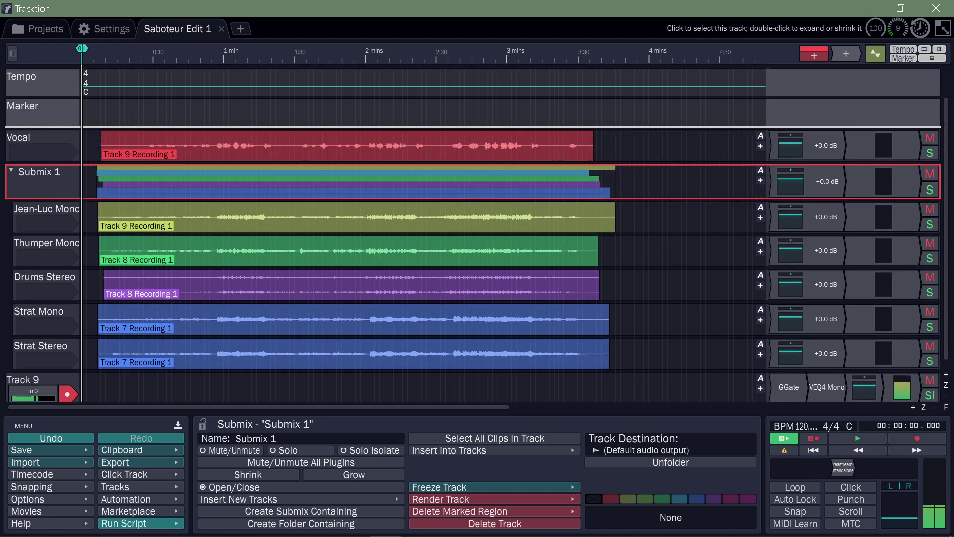
pyautogui.scroll(1, 472, 263)
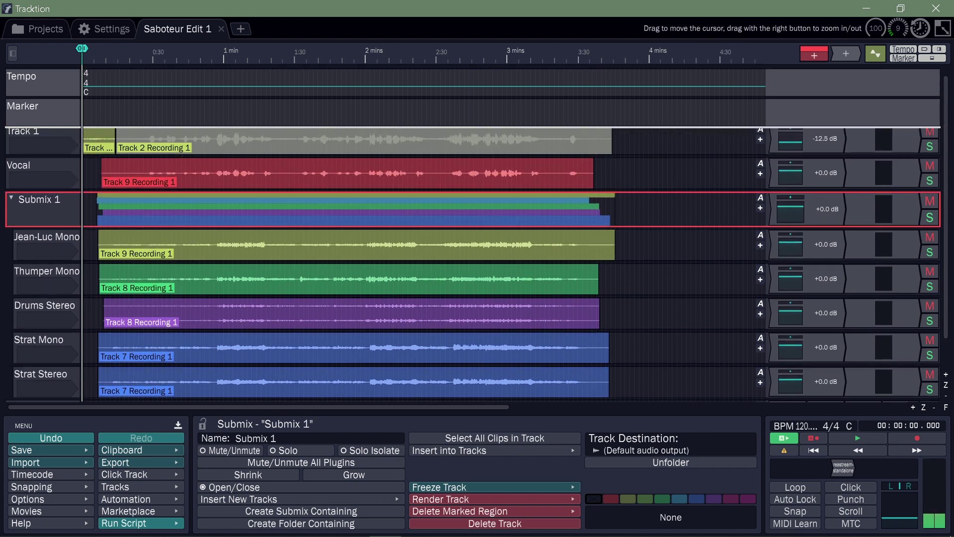
pyautogui.scroll(-2, 39, 347)
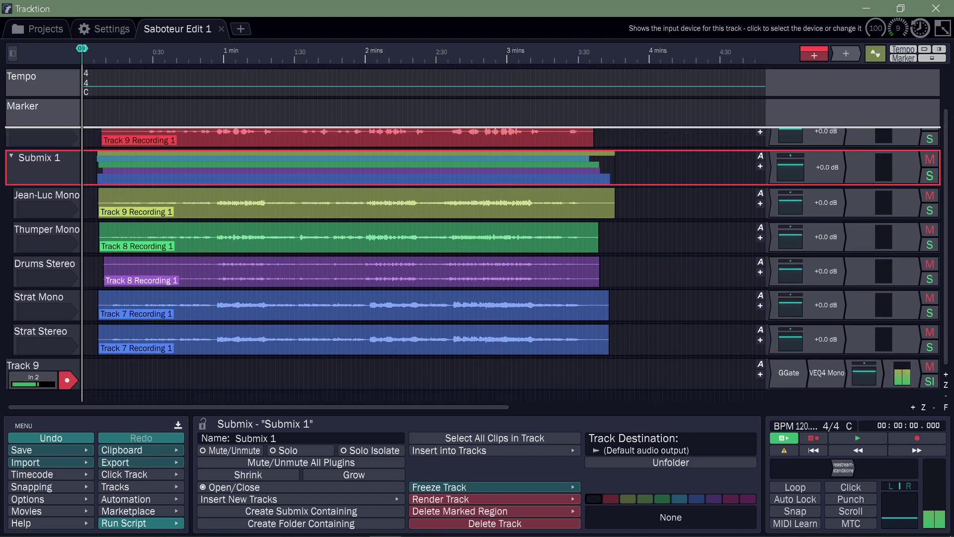
pyautogui.scroll(1, 472, 263)
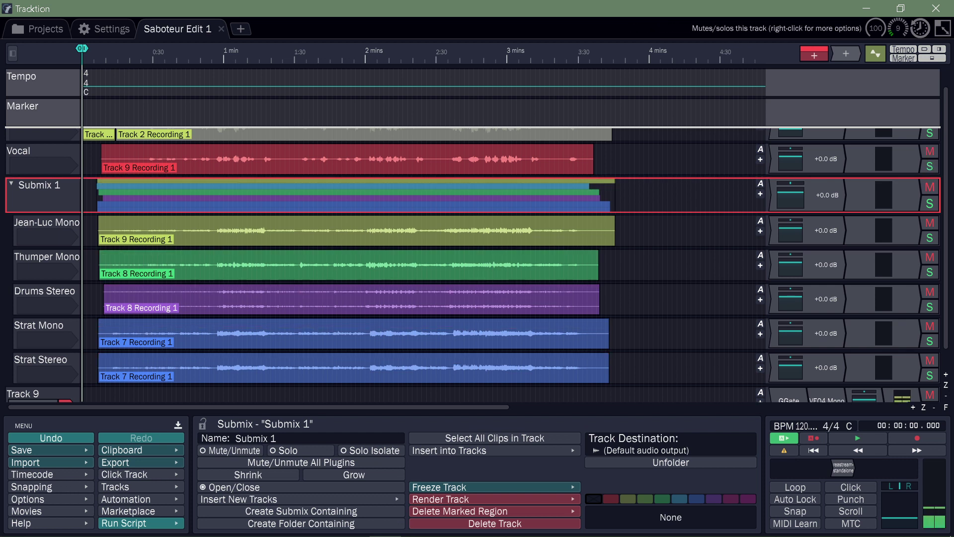
# Step: Mute the Vocal track, solo Drums Stereo and the first track nested in Submix 1, and play from the start
pyautogui.click(930, 151)
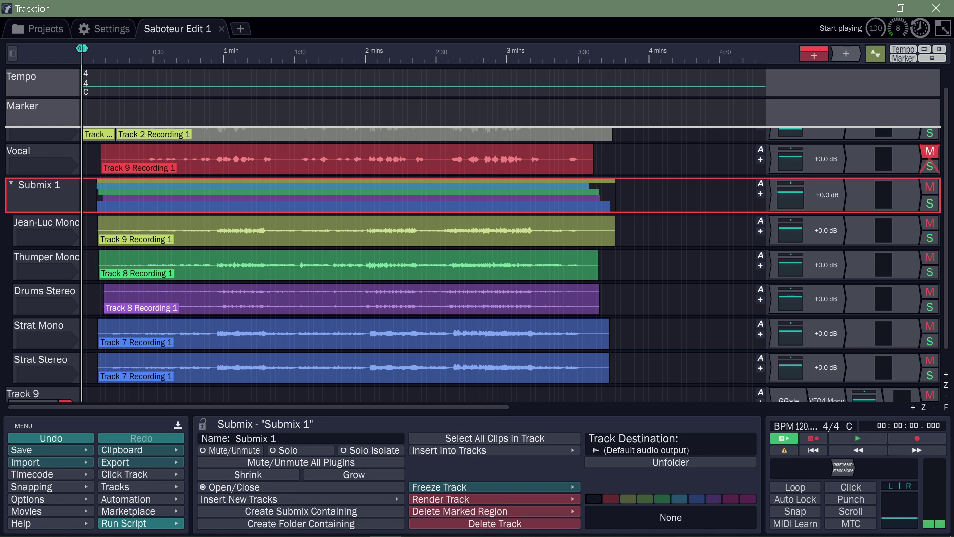
pyautogui.click(929, 306)
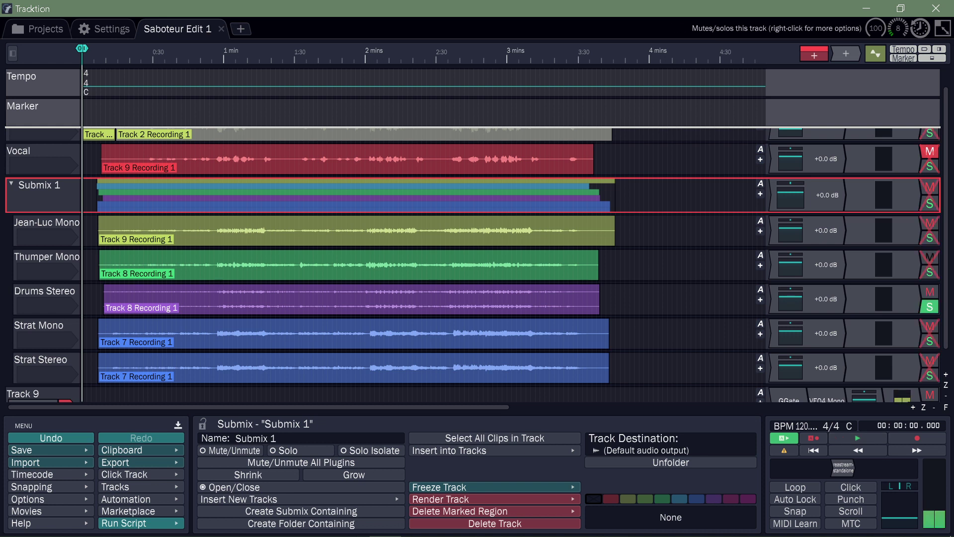
pyautogui.click(929, 238)
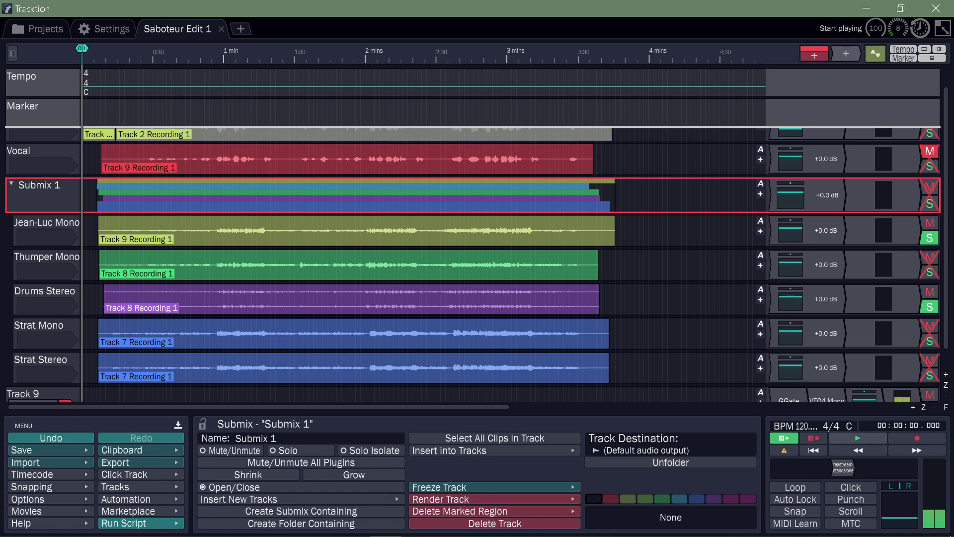
pyautogui.click(857, 438)
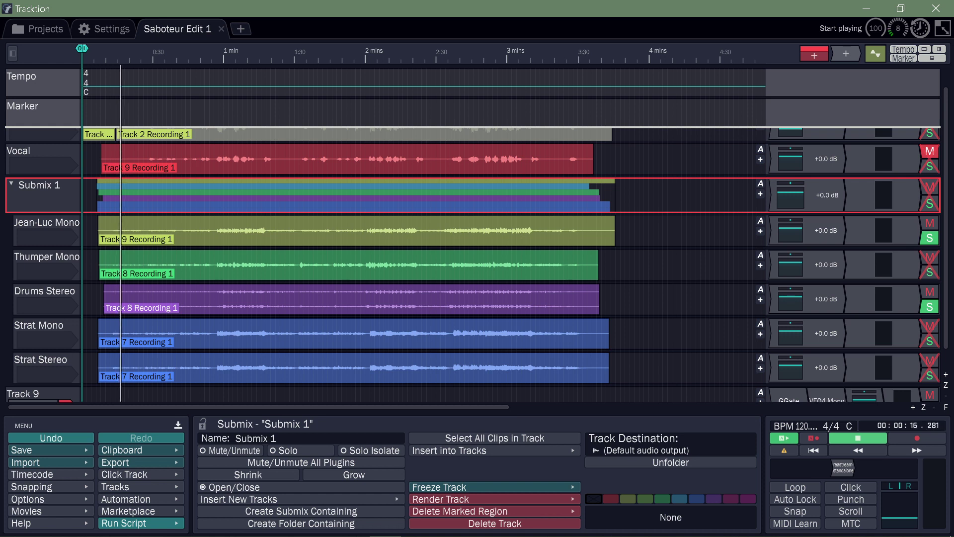
# Step: Clear the solo on Drums Stereo and the submix's first nested track during playback, and solo both again
pyautogui.scroll(-3, 473, 233)
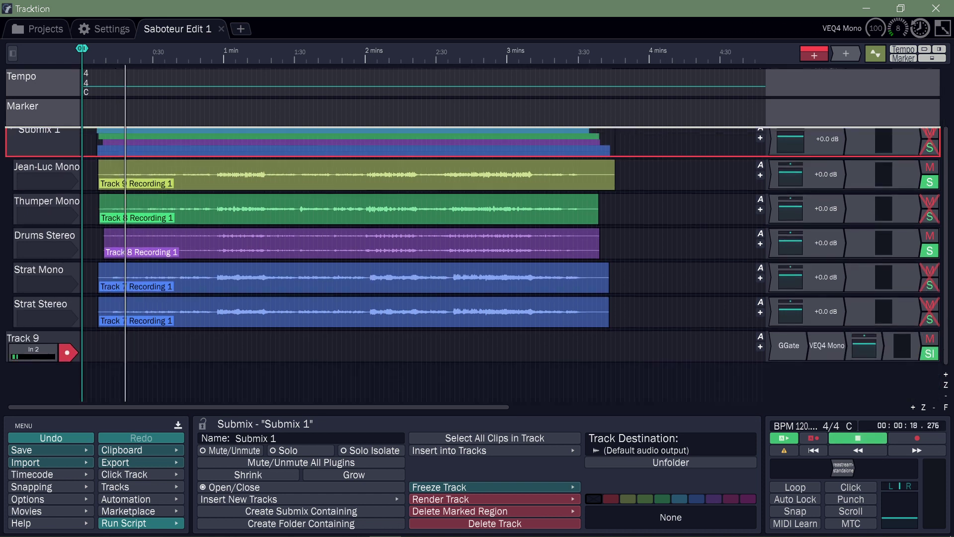
pyautogui.scroll(4, 472, 234)
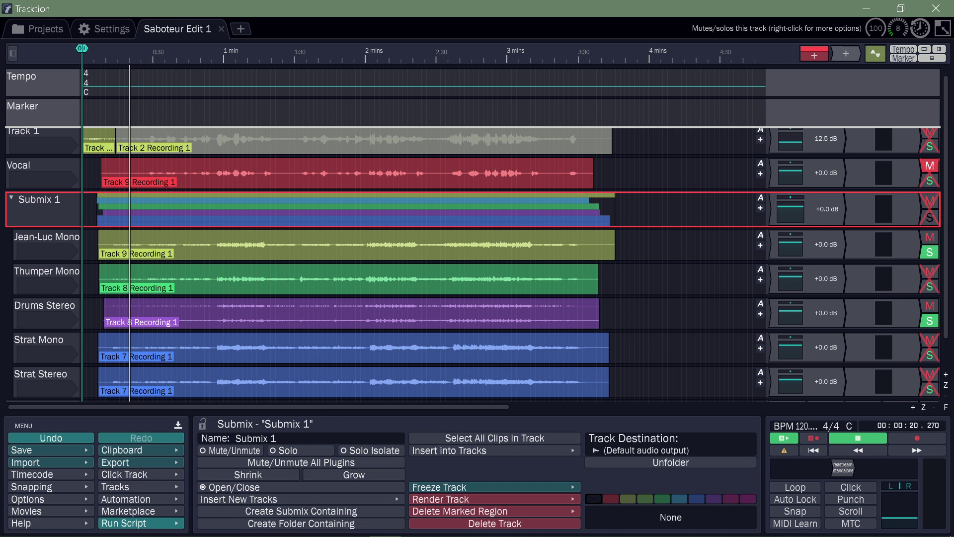
pyautogui.click(929, 252)
pyautogui.click(929, 320)
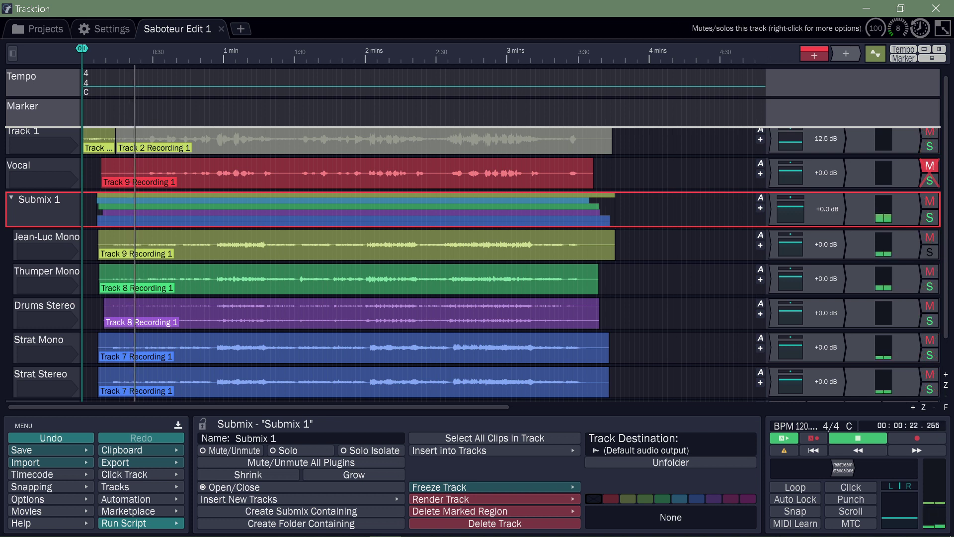
pyautogui.click(929, 251)
pyautogui.click(930, 320)
# Step: Solo the Submix 1 track and enable Solo Isolate on it
pyautogui.click(929, 218)
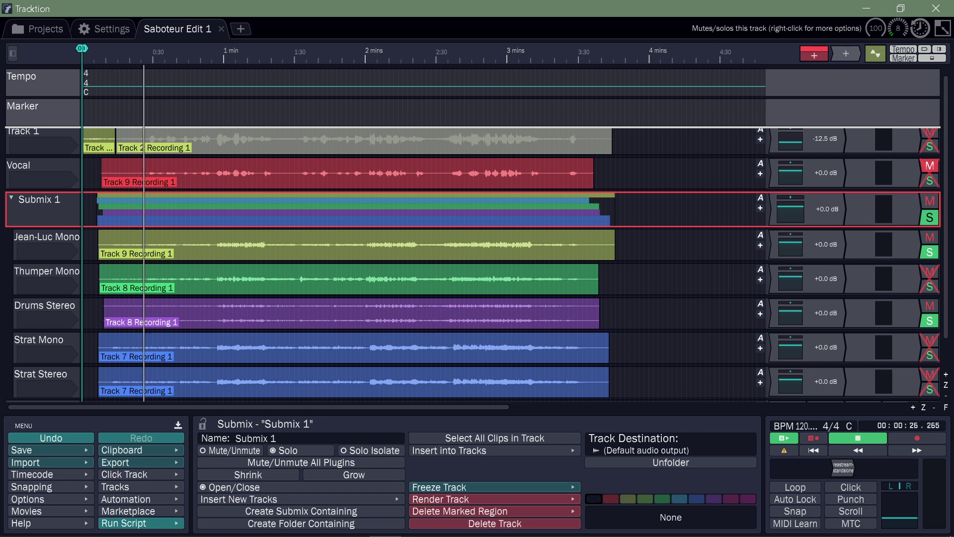
pyautogui.rightClick(929, 217)
pyautogui.click(798, 244)
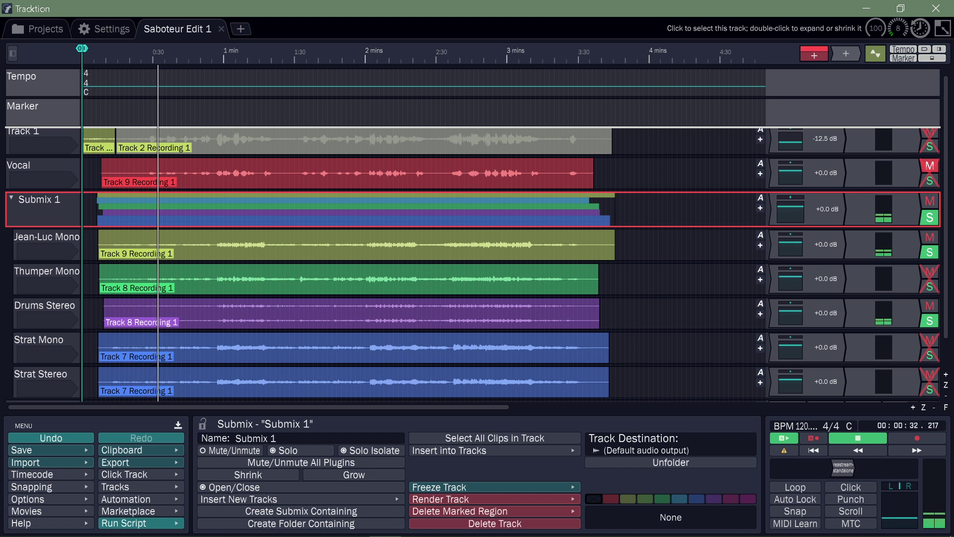
# Step: Set the master volume to about -15.38 dB and continue playback from just before the 1-minute mark
pyautogui.moveTo(899, 517); pyautogui.dragTo(899, 500)
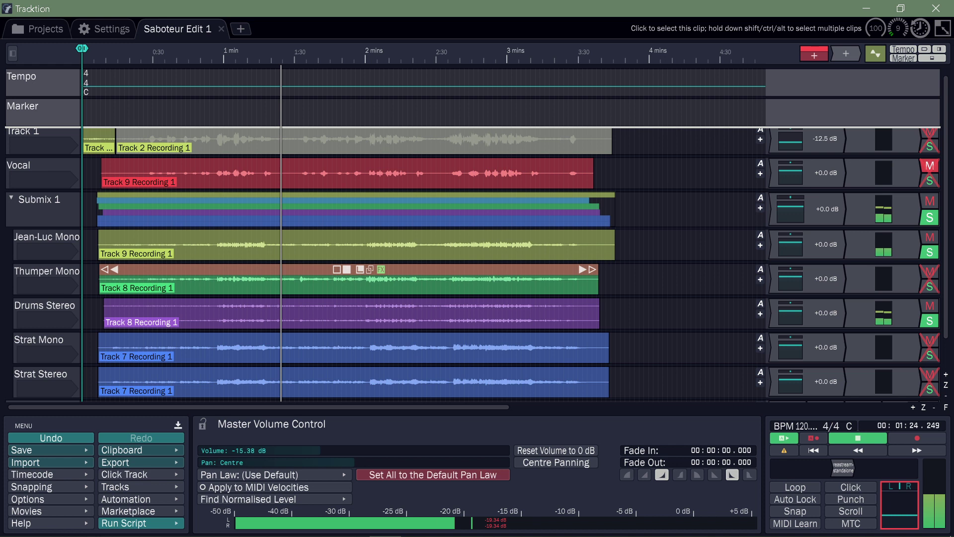
pyautogui.click(216, 55)
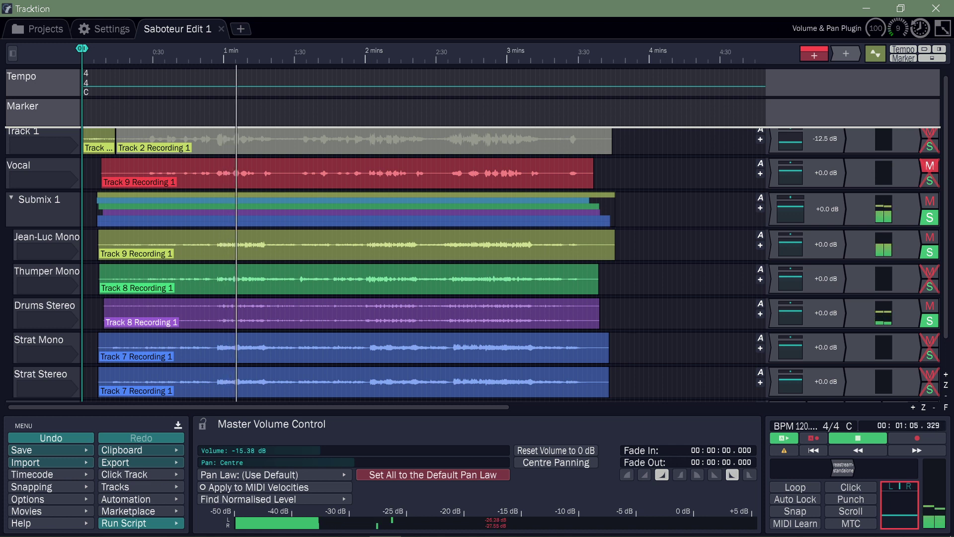
# Step: Pull the volume of the submix's first nested track down to -INF dB and replay the passage before the 1-minute mark
pyautogui.moveTo(791, 244); pyautogui.dragTo(789, 367)
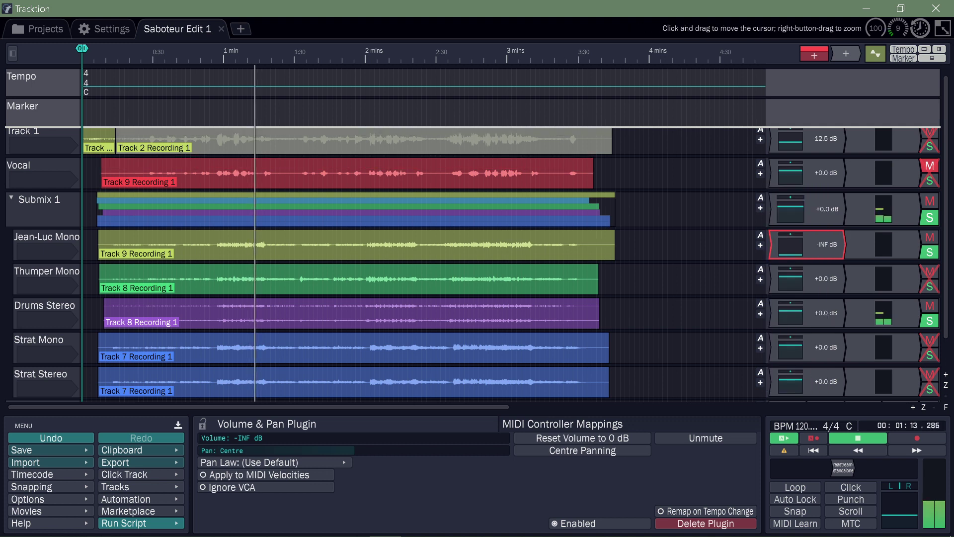
pyautogui.click(209, 55)
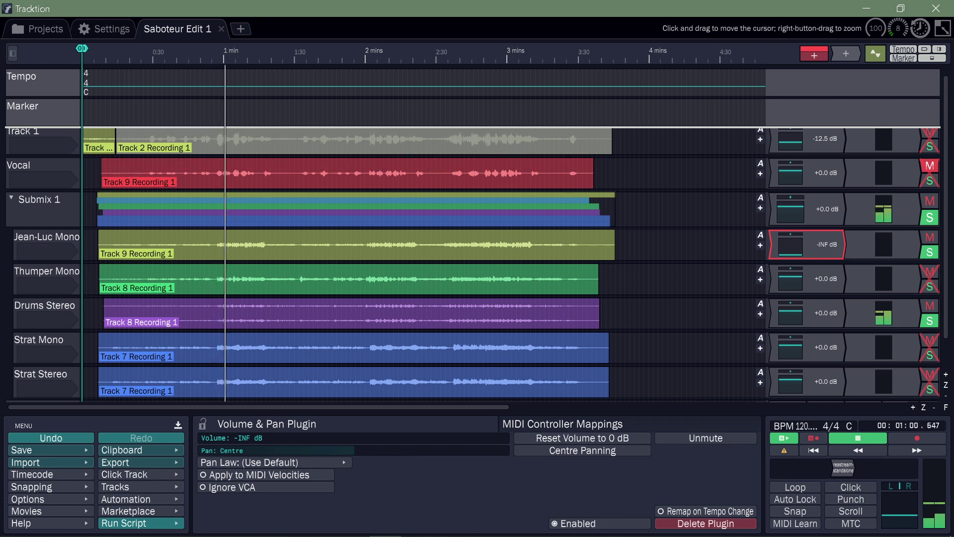
pyautogui.click(195, 55)
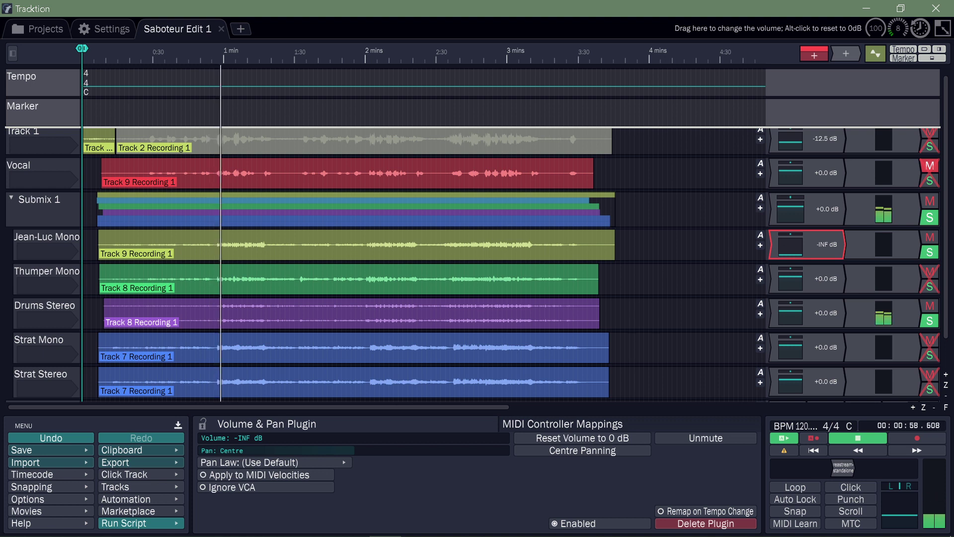
# Step: Bring the volume of the submix's first nested track up to about -7.98 dB while the drums play
pyautogui.click(790, 249)
pyautogui.moveTo(790, 249); pyautogui.dragTo(790, 171)
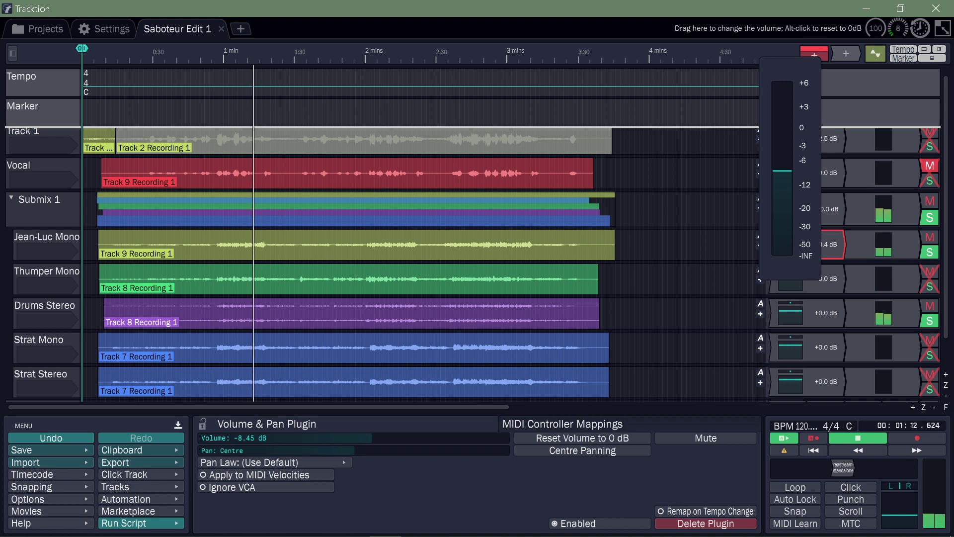
pyautogui.moveTo(782, 171); pyautogui.dragTo(782, 169)
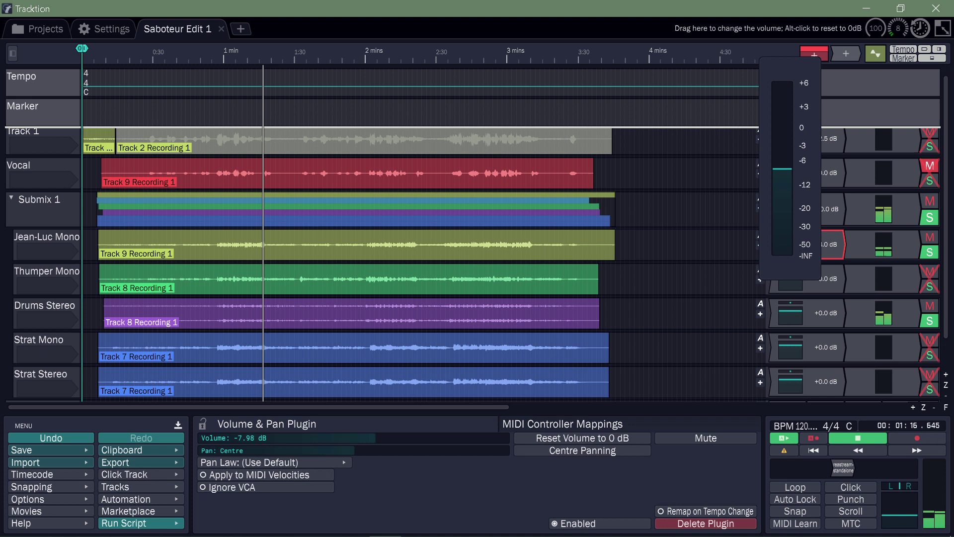
# Step: Open the VEQ4 Mono equalizer on Track 9 and examine its settings
pyautogui.moveTo(782, 168); pyautogui.dragTo(782, 168)
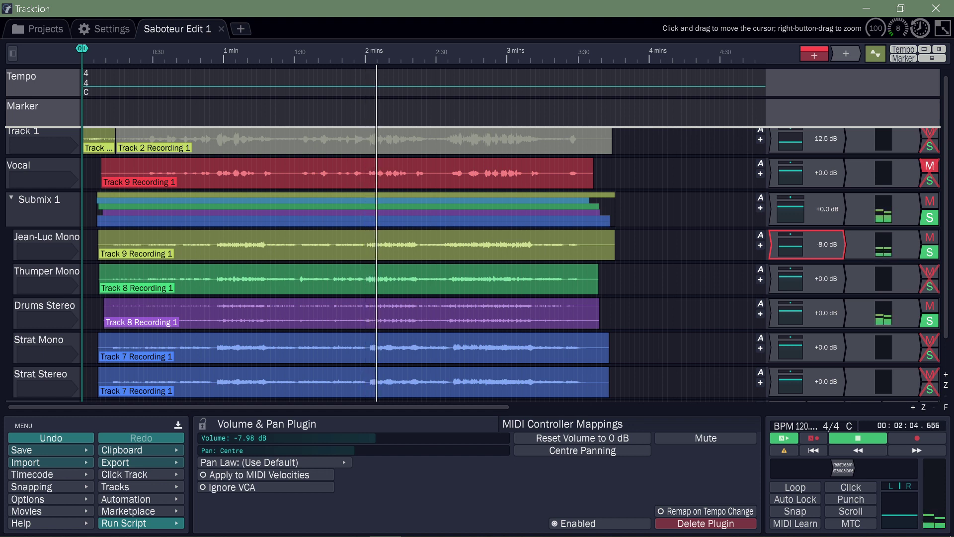
pyautogui.scroll(-2, 477, 238)
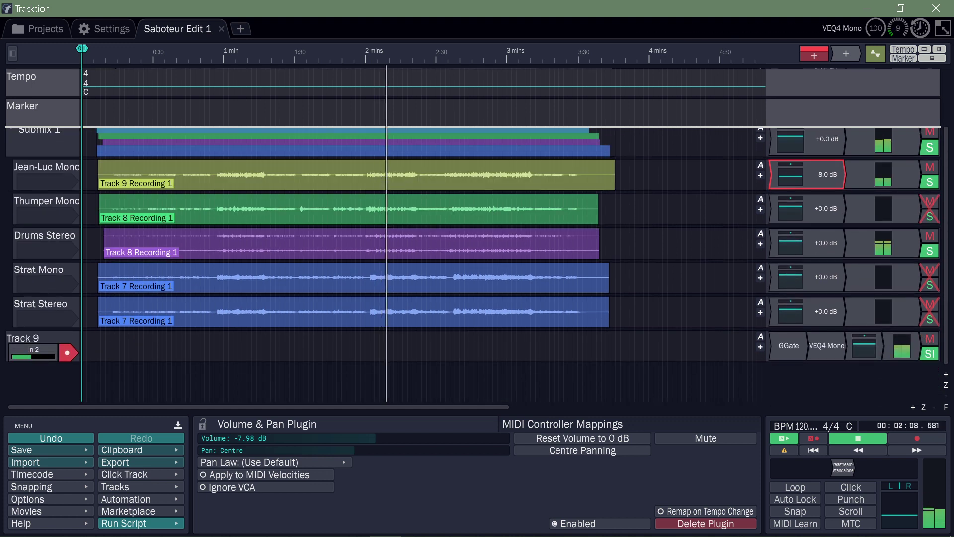
pyautogui.doubleClick(826, 345)
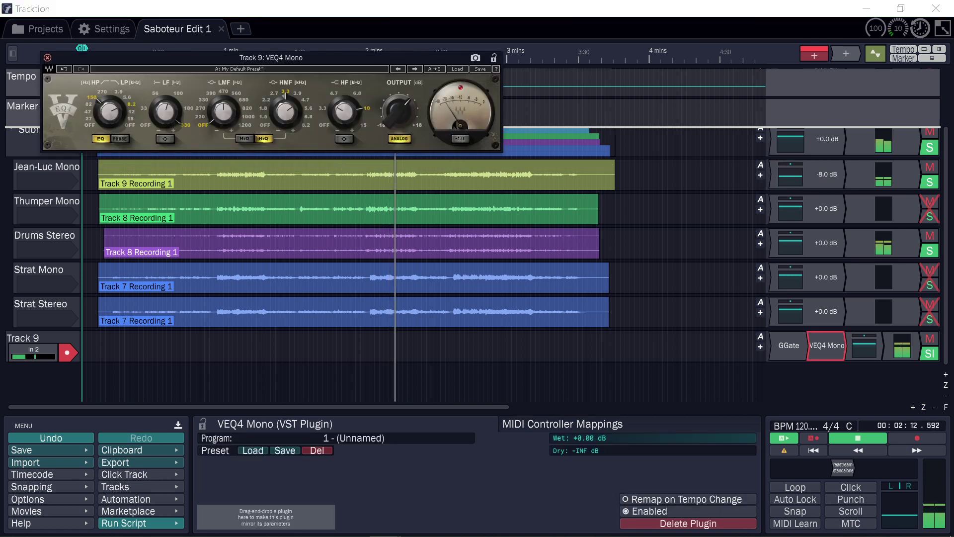
# Step: Lower the volume of Track 9 and set the master volume to about -10.37 dB
pyautogui.click(876, 29)
pyautogui.moveTo(864, 345); pyautogui.dragTo(864, 383)
pyautogui.click(934, 516)
pyautogui.moveTo(887, 452); pyautogui.dragTo(887, 437)
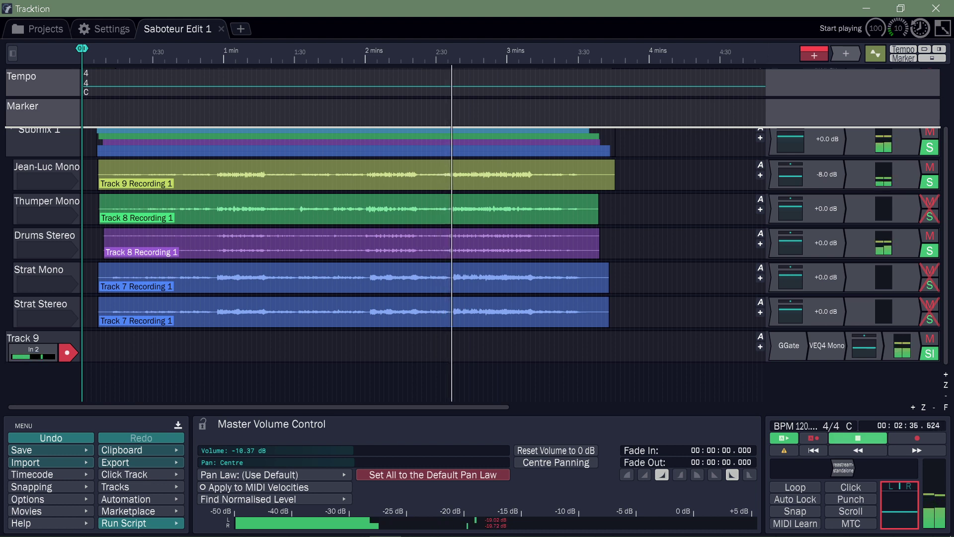
# Step: Stop playback and check the send settings of the reastream-standalone plugin on the master
pyautogui.press('space')
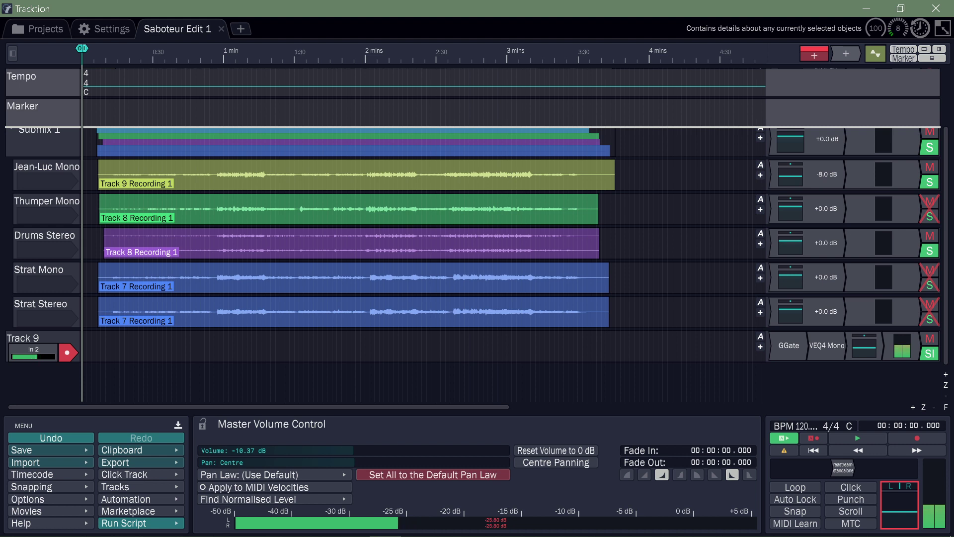
pyautogui.doubleClick(843, 467)
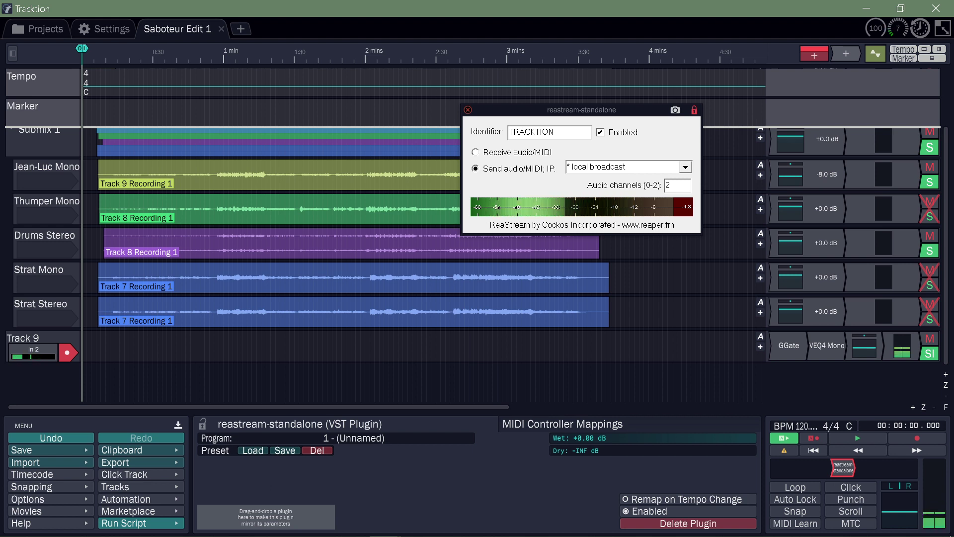
pyautogui.press('Escape')
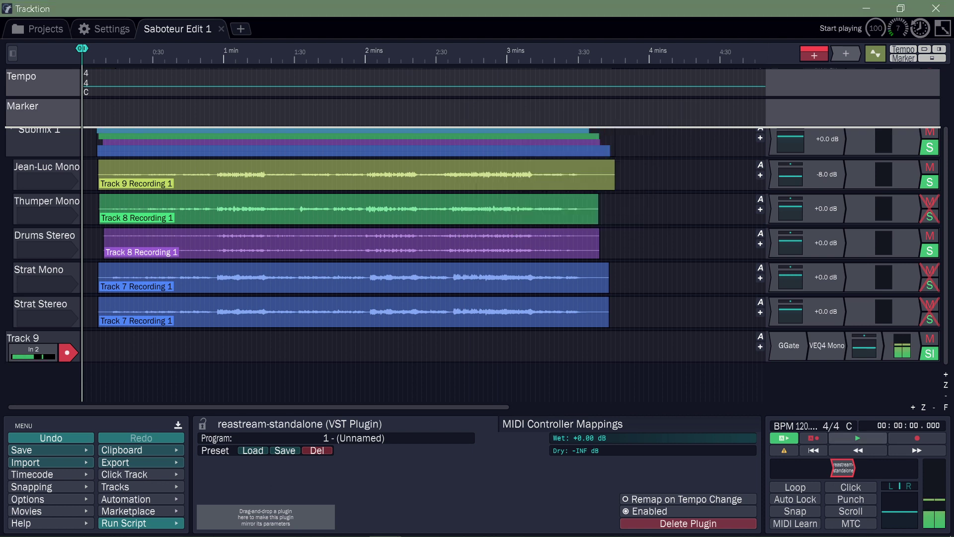
# Step: Play from the beginning, solo the Strat Mono track, and raise its volume from -INF dB to about -6.55 dB
pyautogui.click(857, 437)
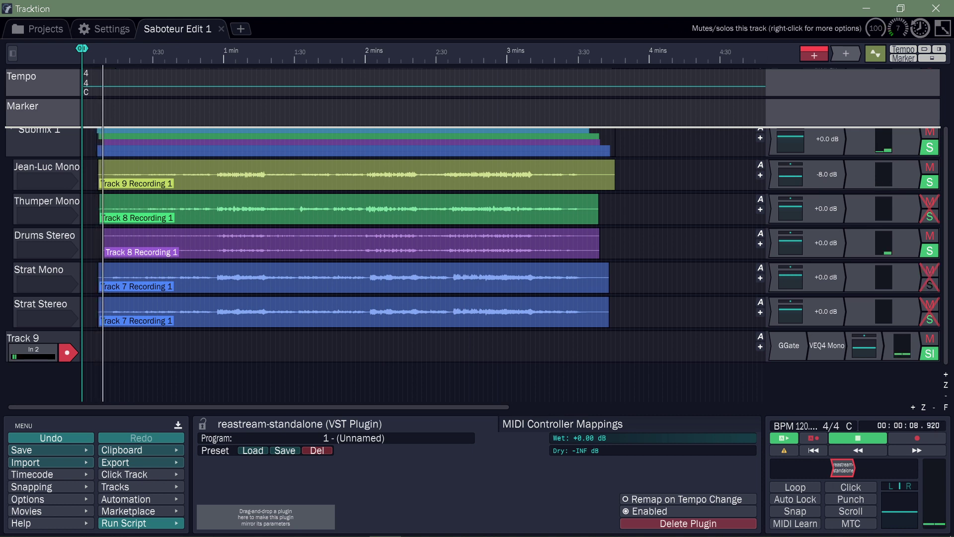
pyautogui.click(929, 285)
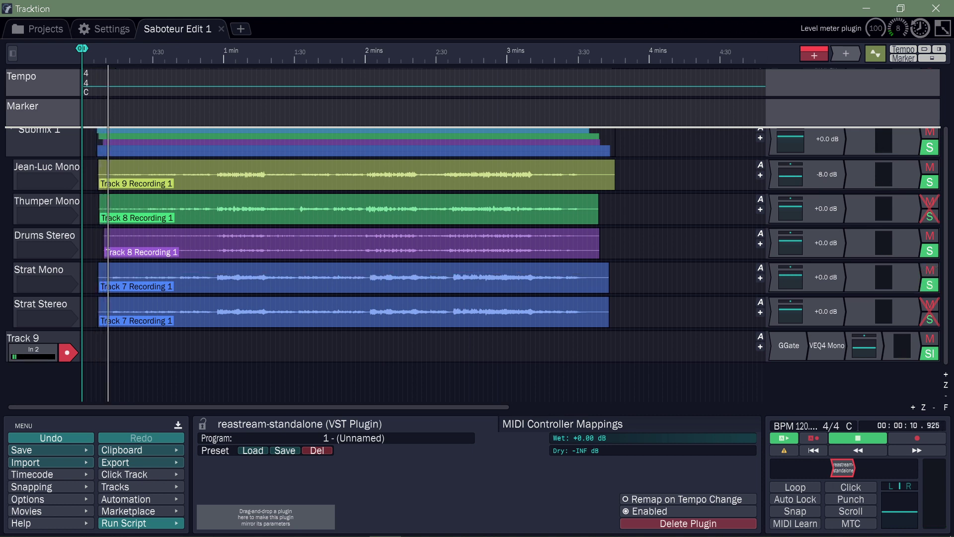
pyautogui.moveTo(815, 277); pyautogui.dragTo(815, 388)
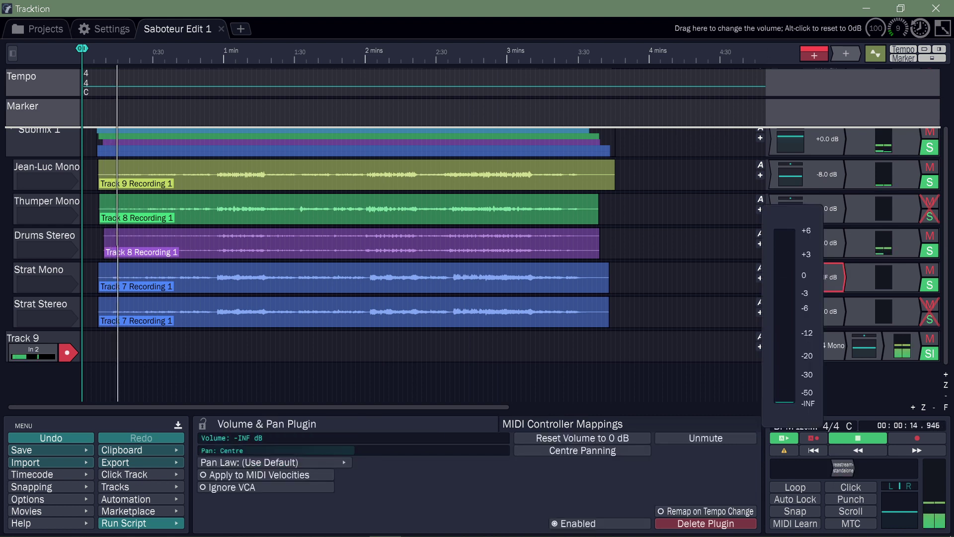
pyautogui.moveTo(815, 388); pyautogui.dragTo(784, 322)
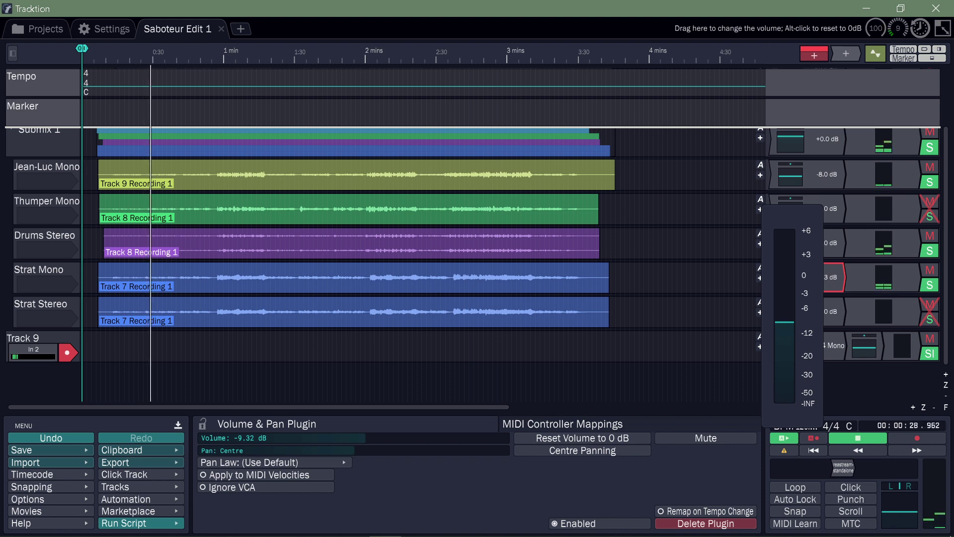
pyautogui.moveTo(784, 322); pyautogui.dragTo(784, 316)
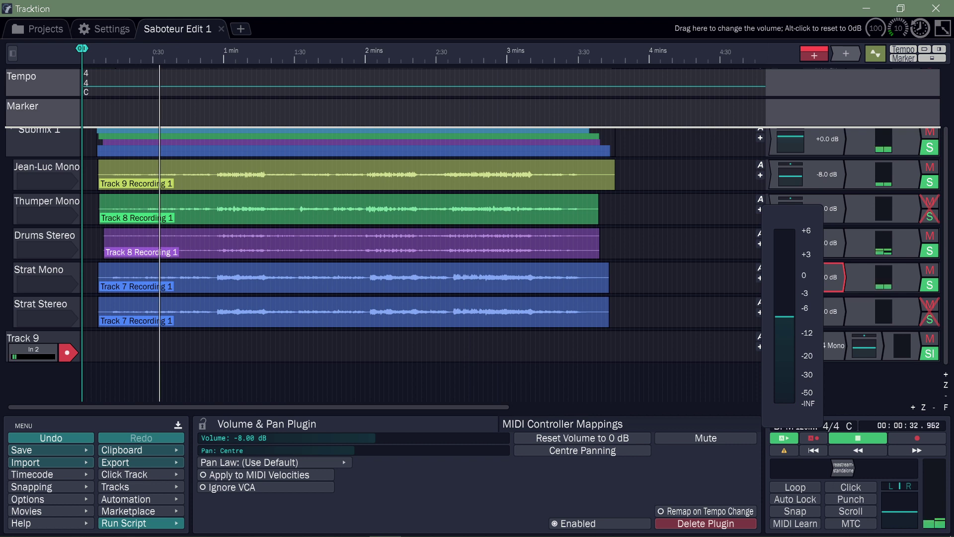
pyautogui.moveTo(784, 316); pyautogui.dragTo(784, 310)
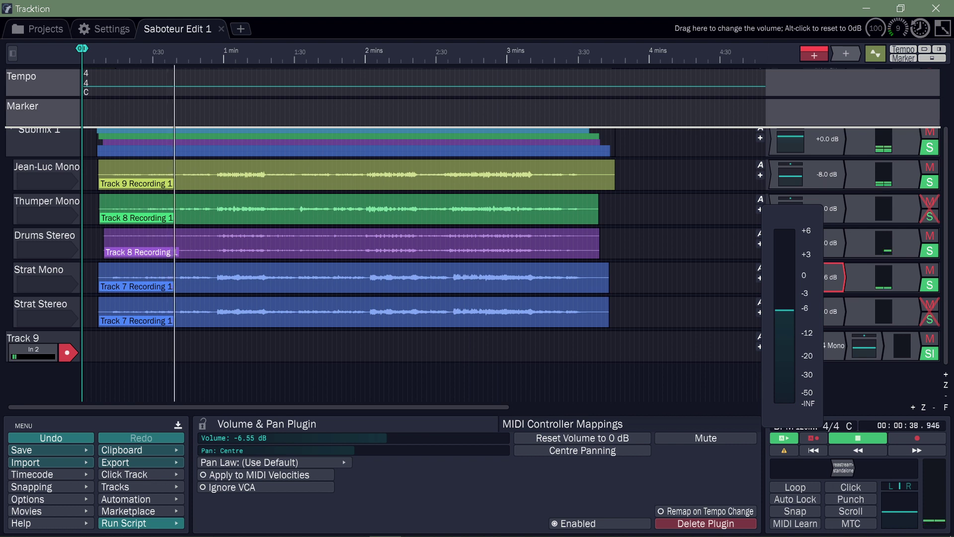
# Step: Turn off solo on Drums Stereo, replay from before the 0:30 mark, and set Strat Mono's volume to about -5.71 dB
pyautogui.click(930, 236)
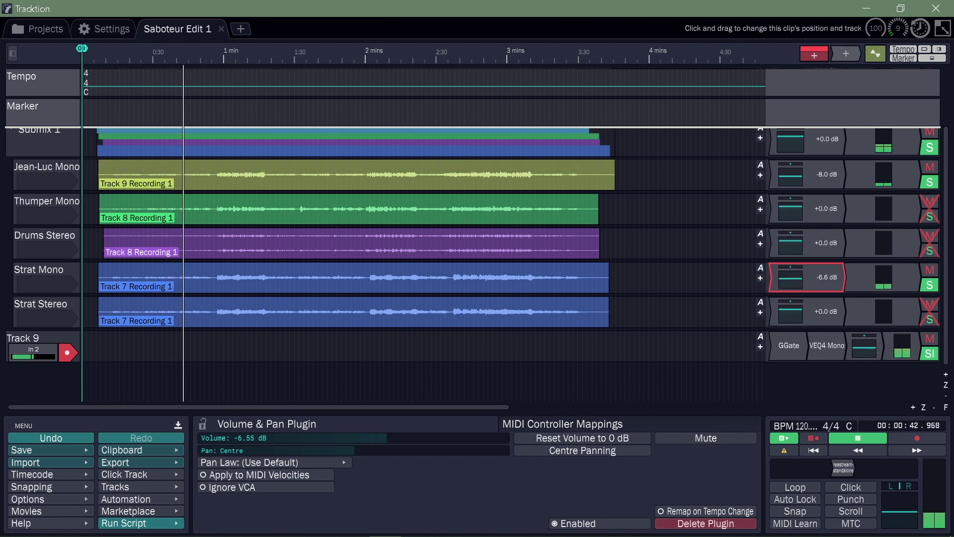
pyautogui.click(122, 55)
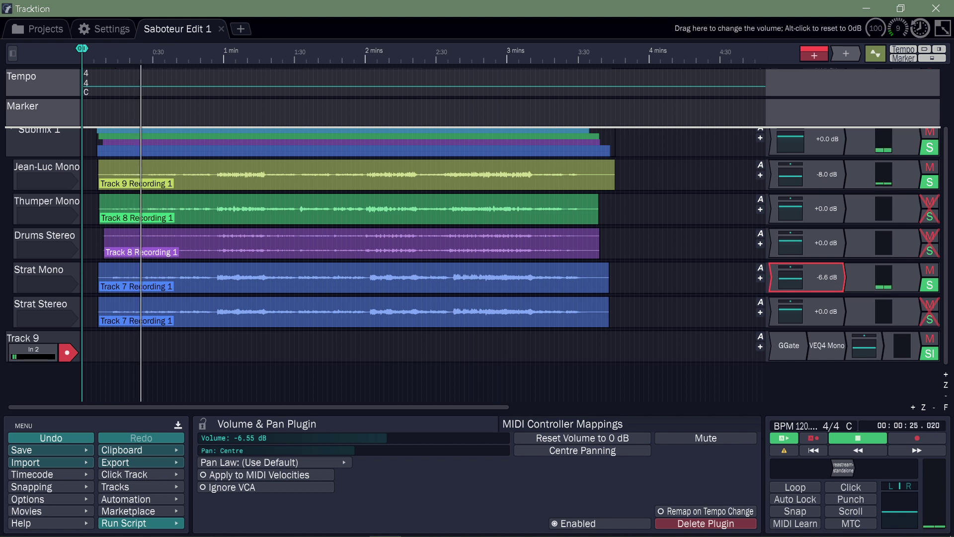
pyautogui.click(793, 276)
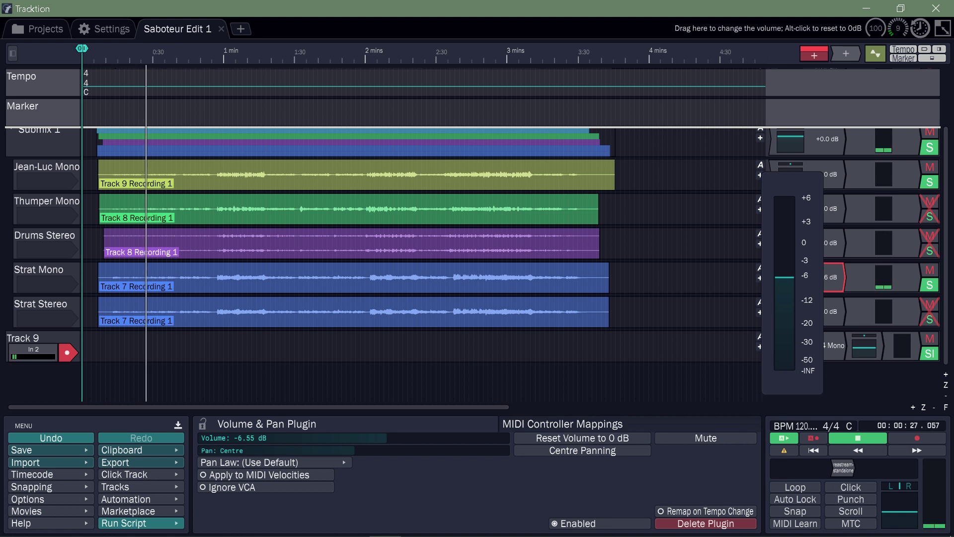
pyautogui.moveTo(784, 277); pyautogui.dragTo(784, 274)
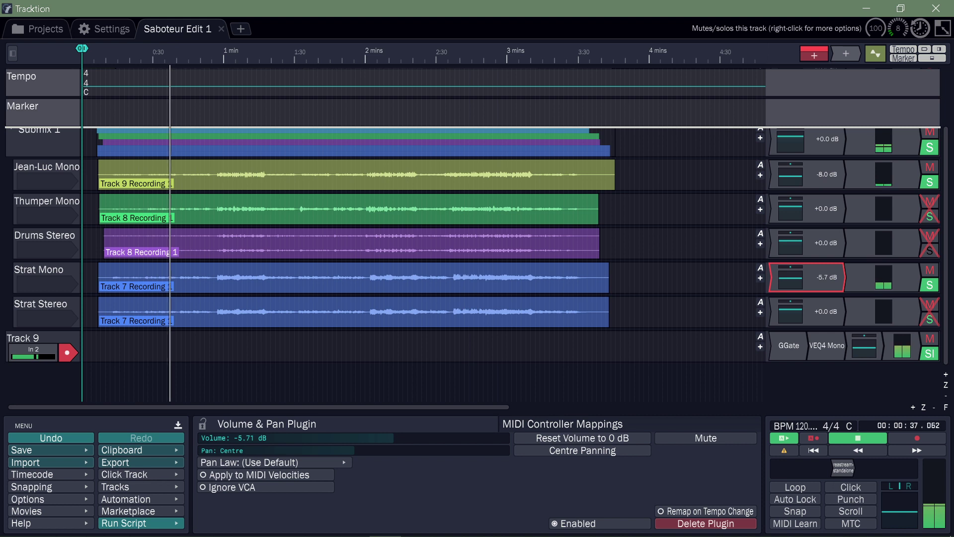
# Step: Solo Drums Stereo again, replay the song from about 0:11, and stop playback
pyautogui.click(929, 251)
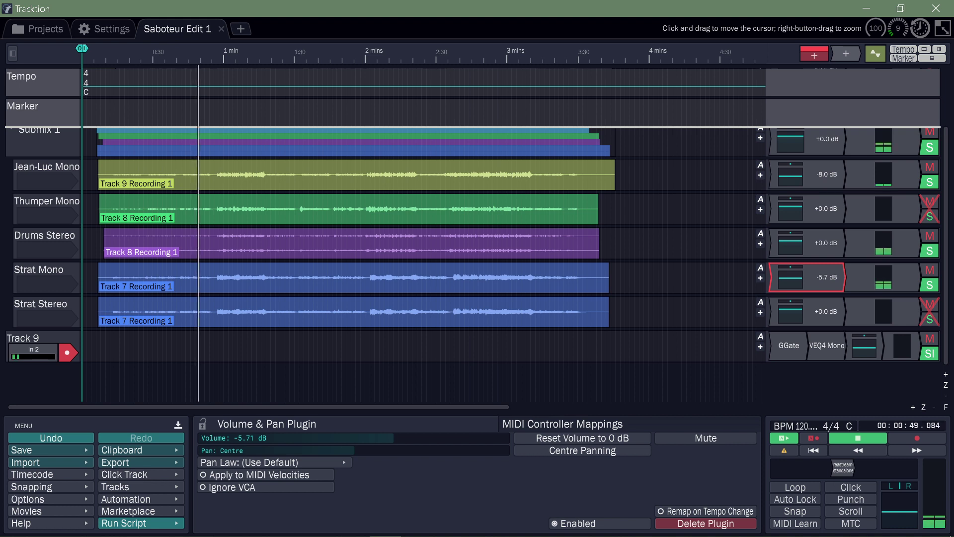
pyautogui.click(109, 54)
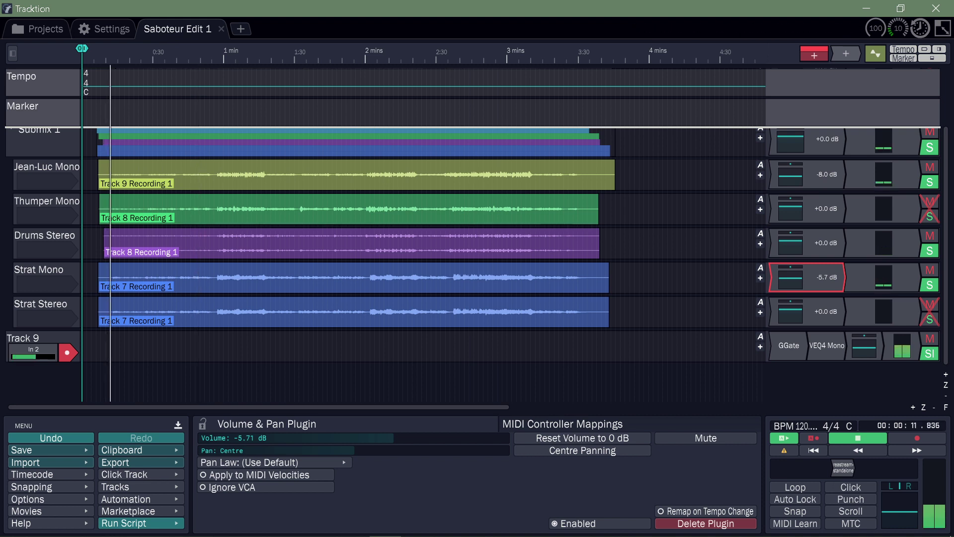
pyautogui.click(858, 438)
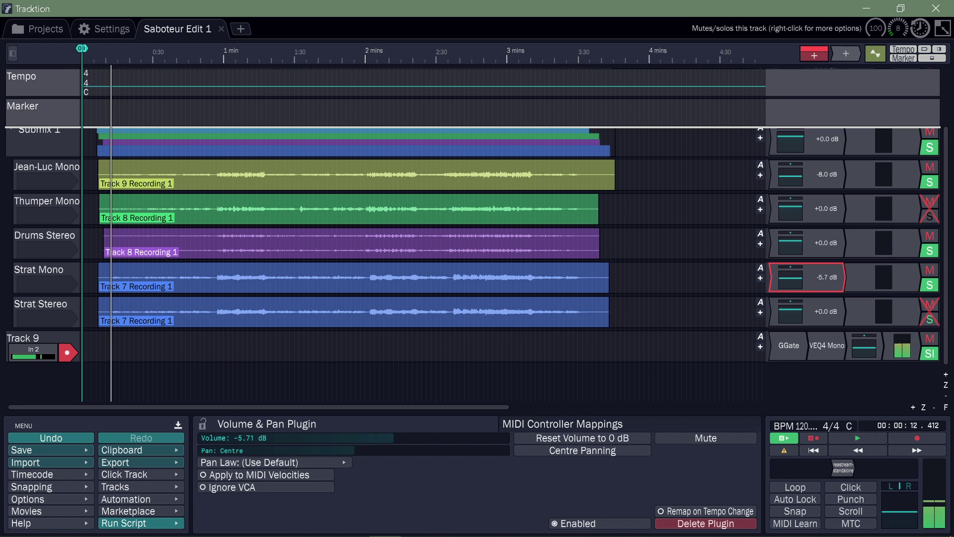
# Step: Solo the Thumper Mono track and bring its volume from -INF dB up to about -1.43 dB during playback
pyautogui.click(930, 217)
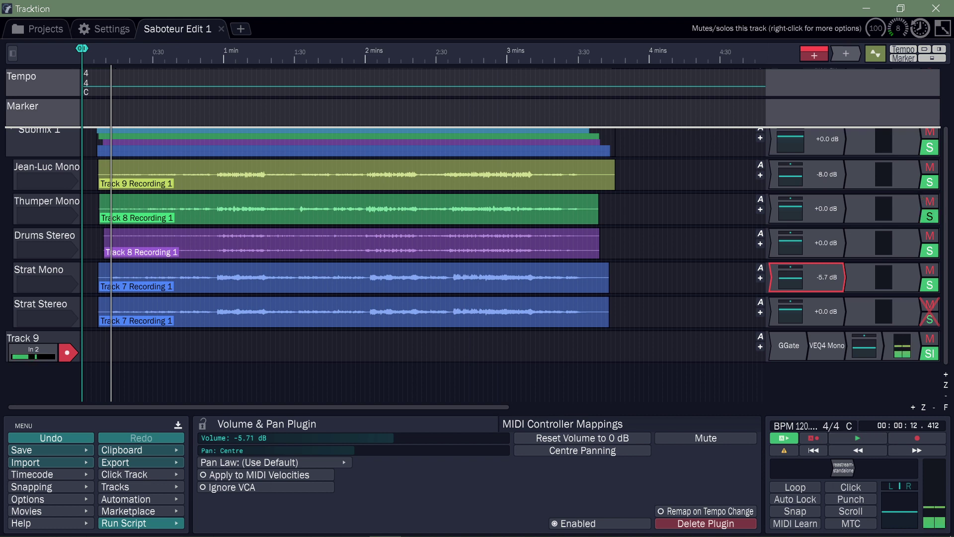
pyautogui.moveTo(806, 208); pyautogui.dragTo(858, 438)
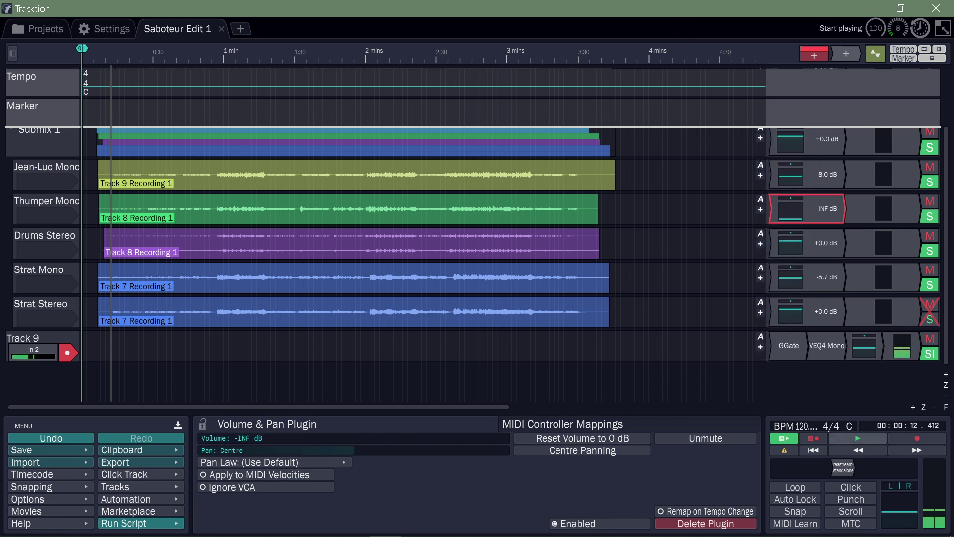
pyautogui.click(858, 438)
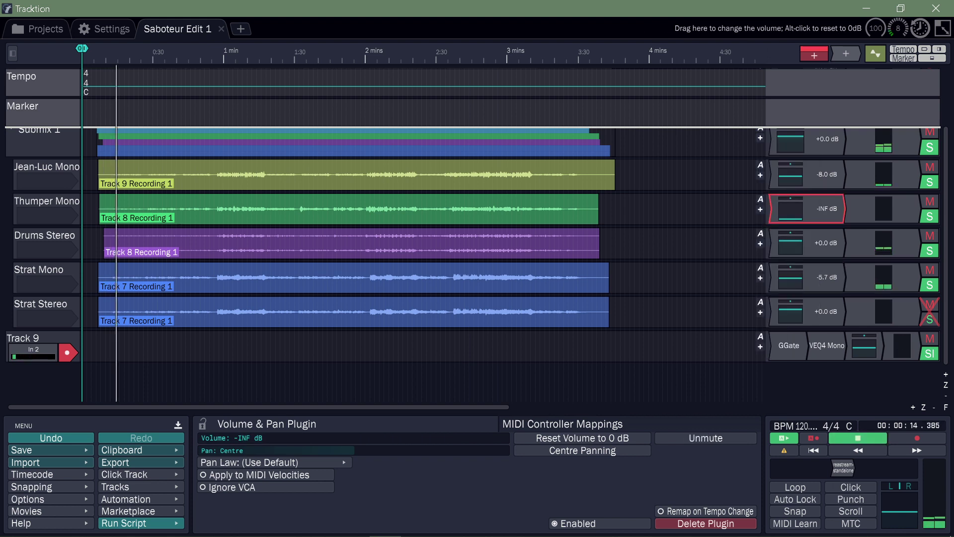
pyautogui.moveTo(790, 217); pyautogui.dragTo(790, 98)
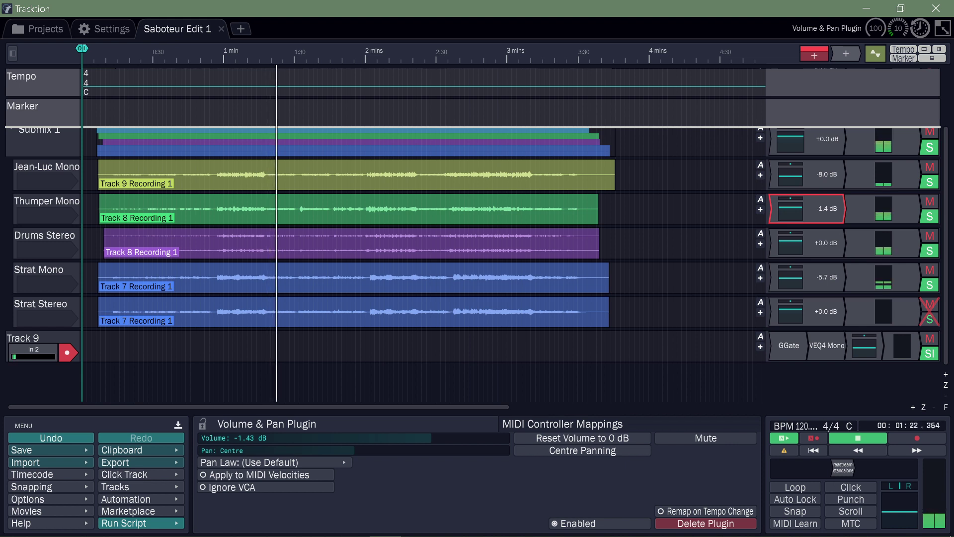
# Step: Stop playback and return the cursor to the start of the song
pyautogui.scroll(1, 472, 248)
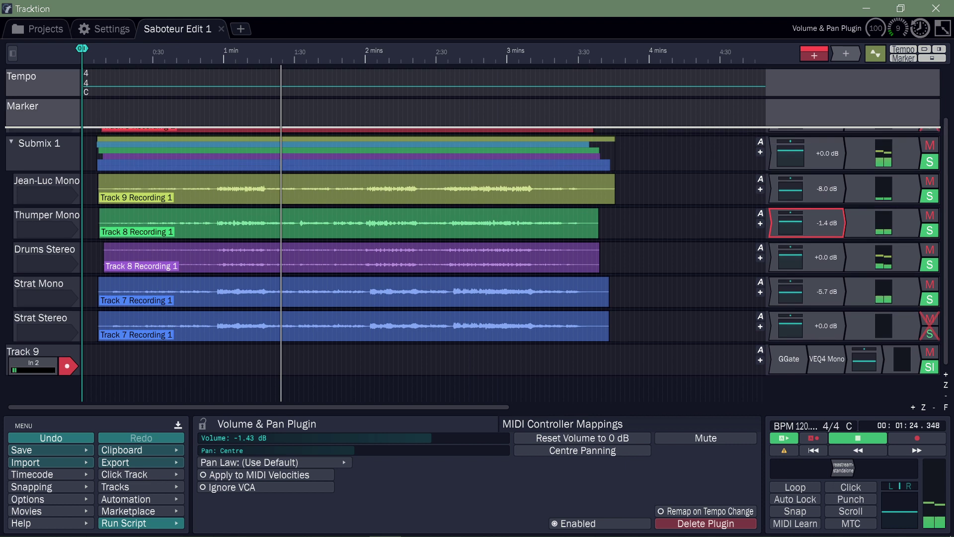
pyautogui.scroll(2, 472, 248)
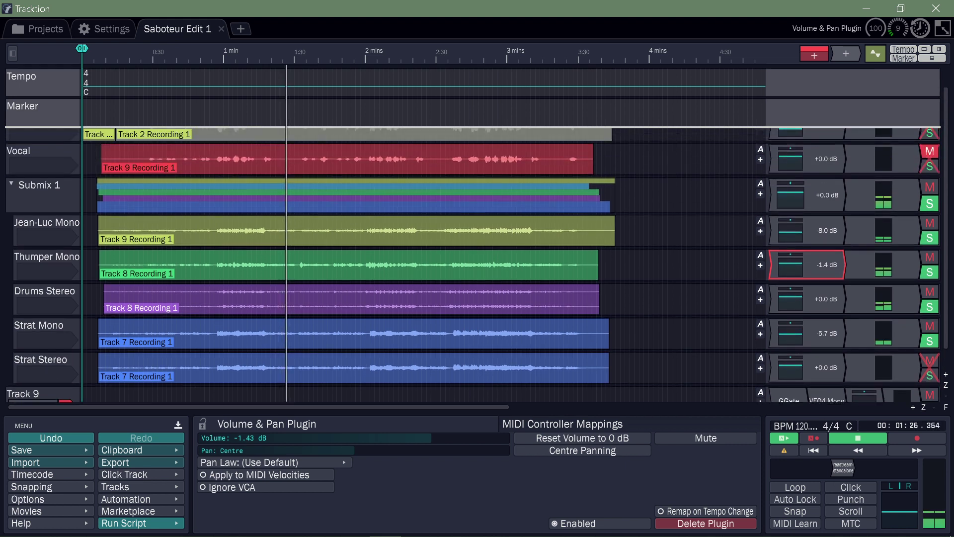
pyautogui.scroll(-3, 472, 233)
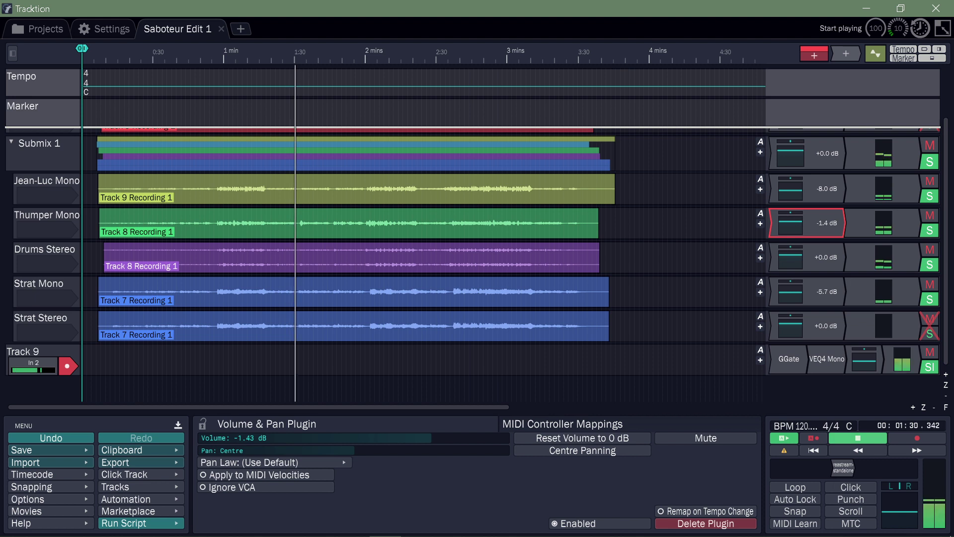
pyautogui.click(858, 438)
pyautogui.click(813, 450)
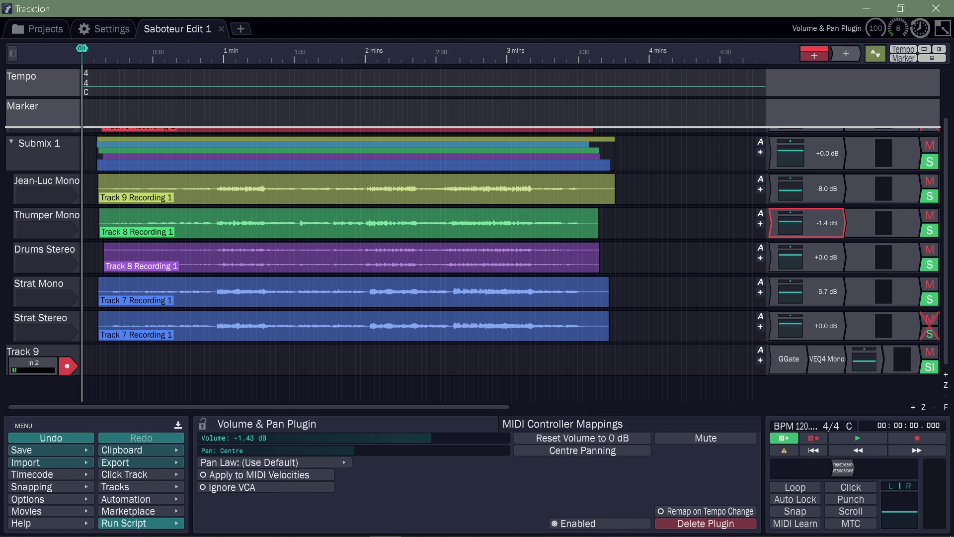
pyautogui.scroll(3, 423, 264)
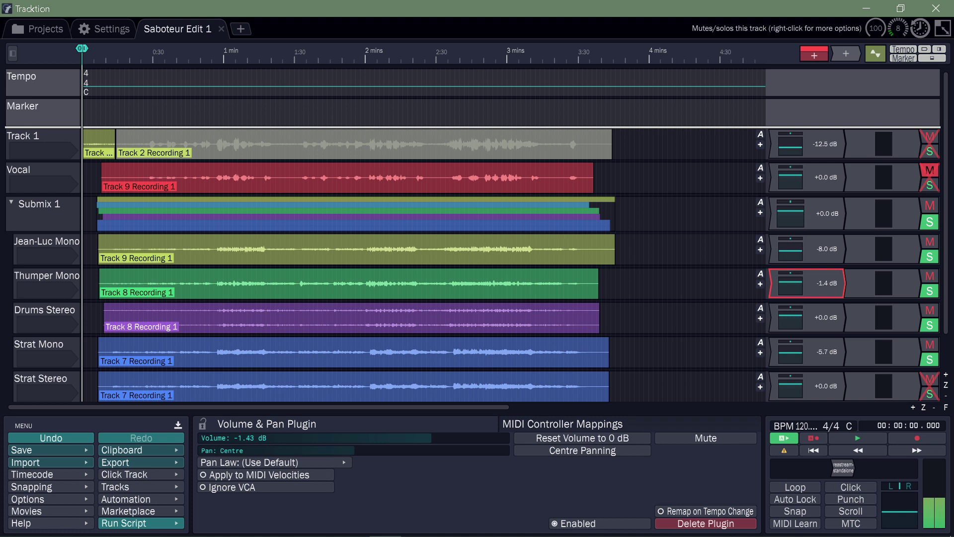
pyautogui.scroll(-3, 808, 218)
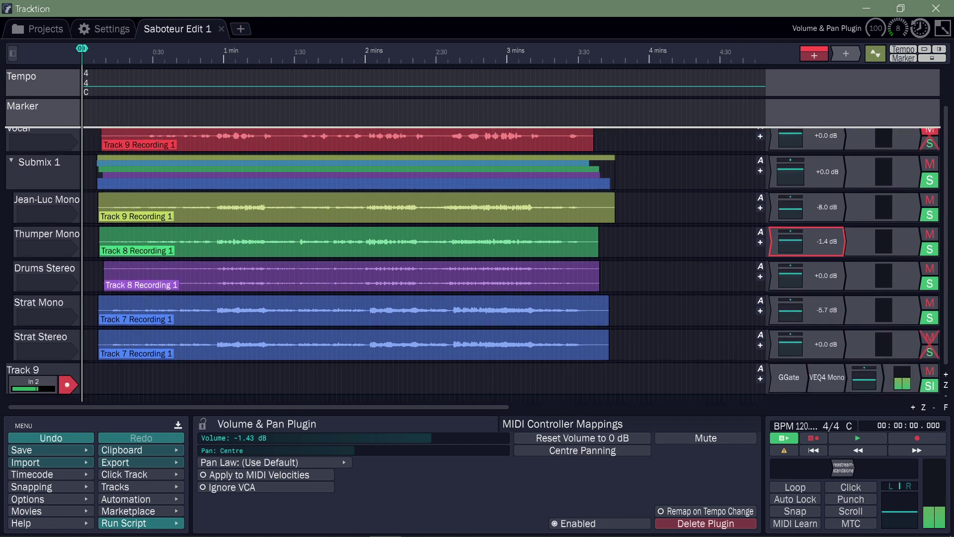
pyautogui.scroll(1, 511, 266)
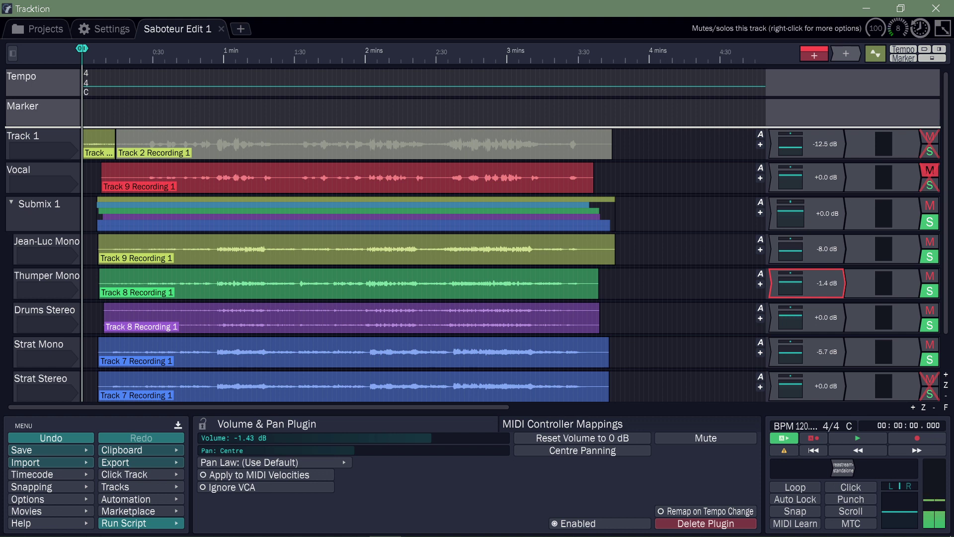
pyautogui.click(929, 170)
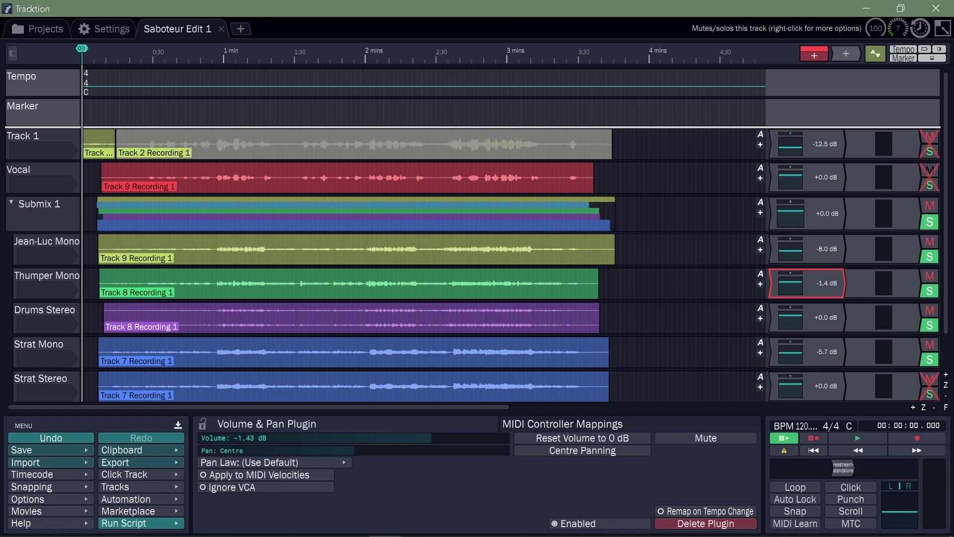
pyautogui.click(930, 170)
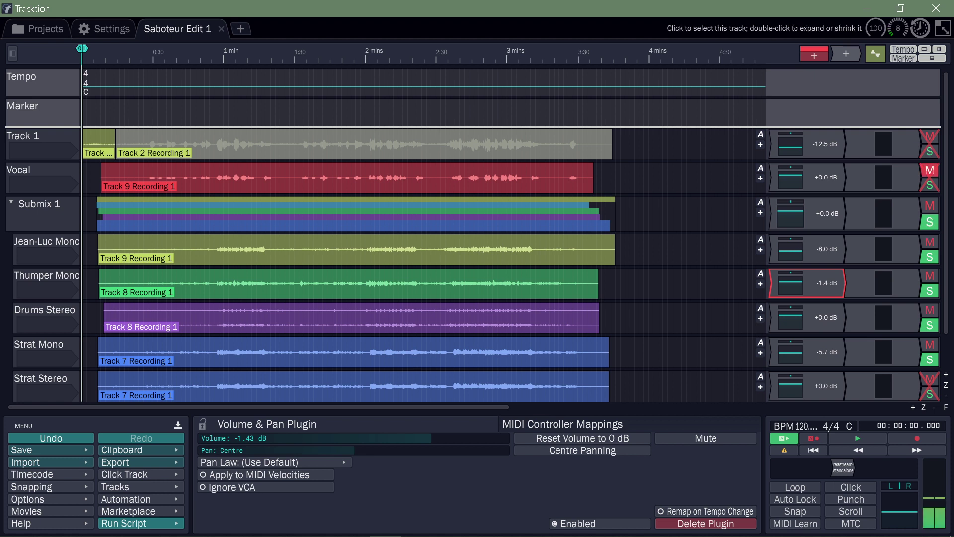
# Step: Turn off solo on Submix 1 and all its soloed nested tracks, and mute the Strat Stereo track
pyautogui.scroll(-2, 477, 264)
pyautogui.click(930, 316)
pyautogui.click(929, 283)
pyautogui.click(929, 248)
pyautogui.click(930, 213)
pyautogui.click(929, 194)
pyautogui.scroll(-2, 883, 209)
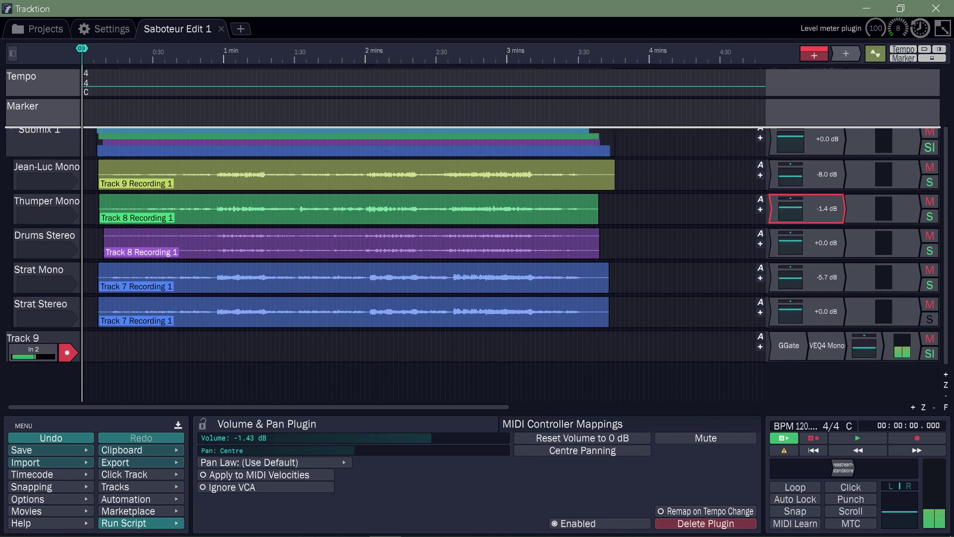
pyautogui.click(930, 304)
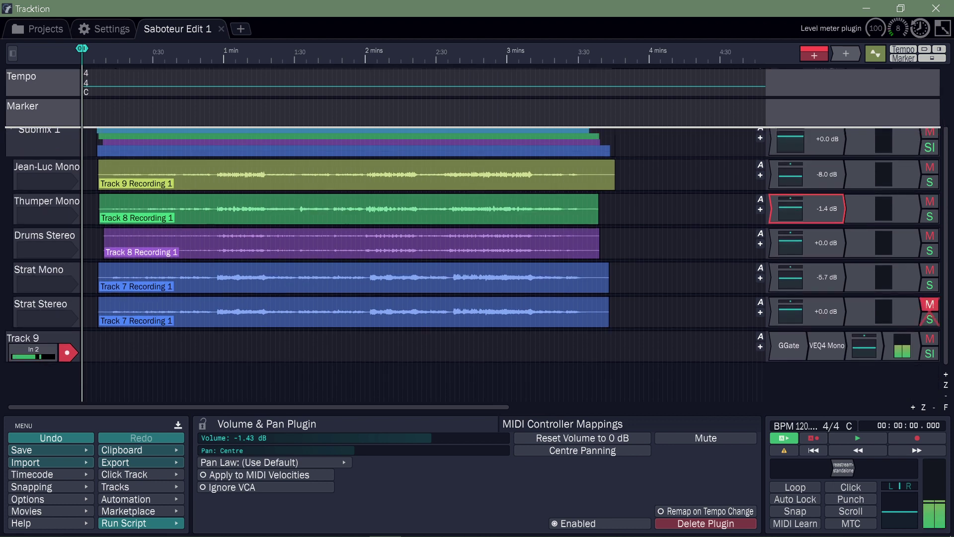
# Step: Unmute the Vocal track and play the song from about 0:12
pyautogui.scroll(2, 511, 265)
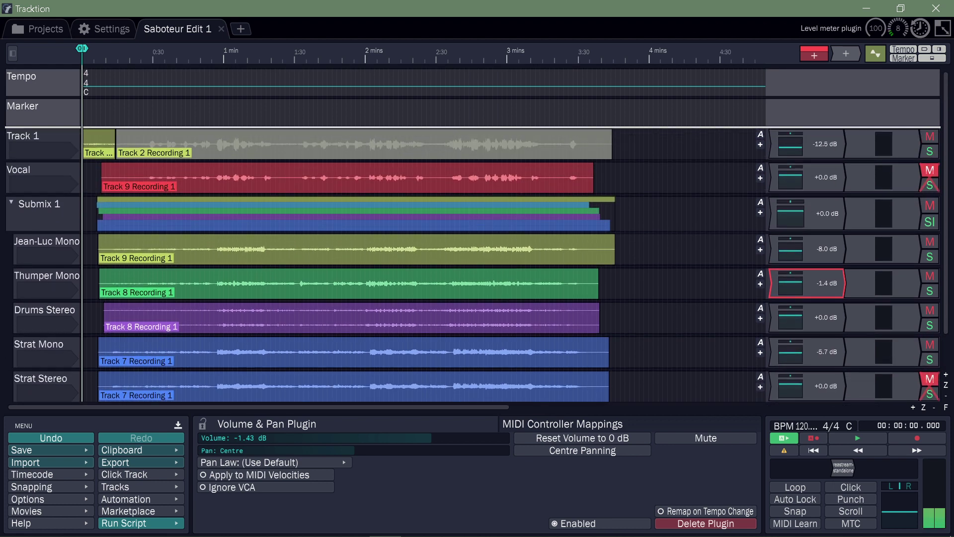
pyautogui.click(930, 170)
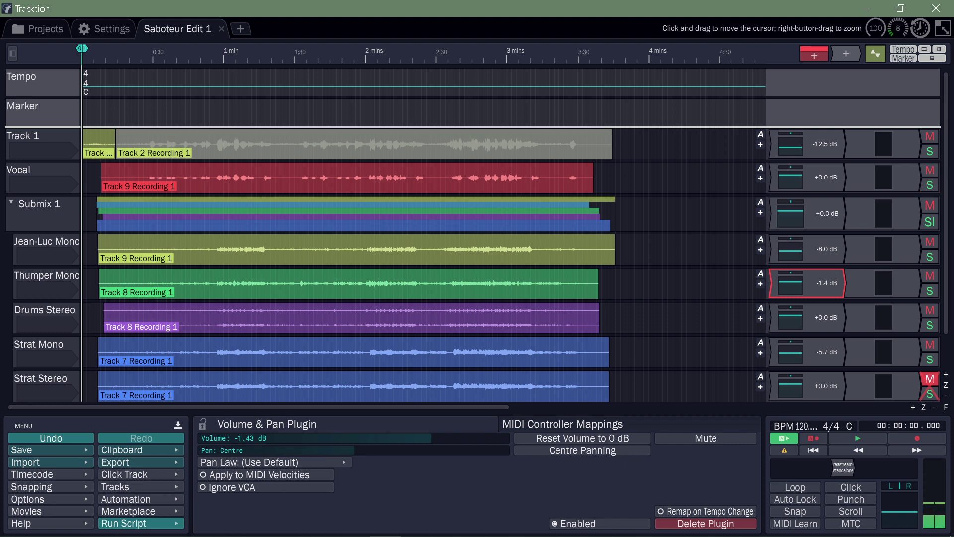
pyautogui.click(110, 55)
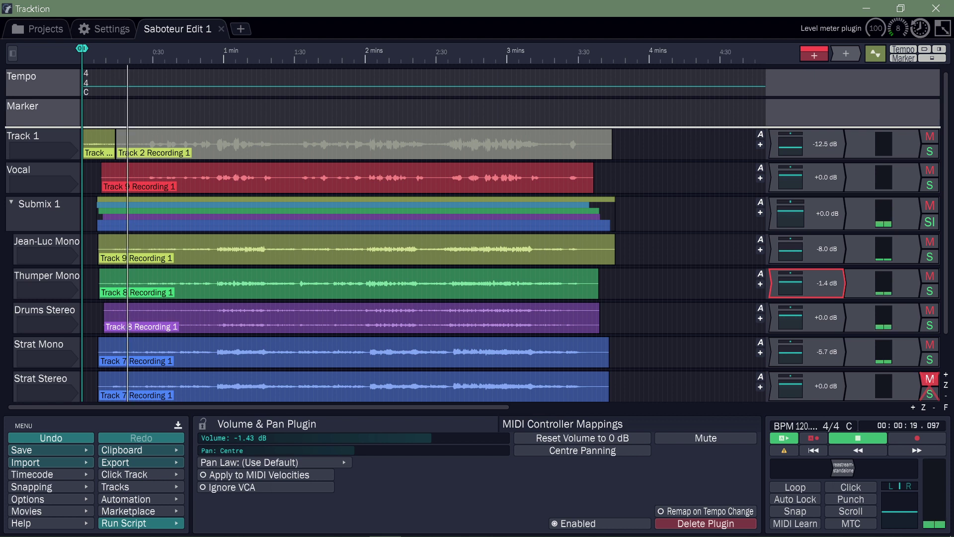
# Step: Show the master volume control to monitor the mix's output and track levels during playback
pyautogui.click(876, 29)
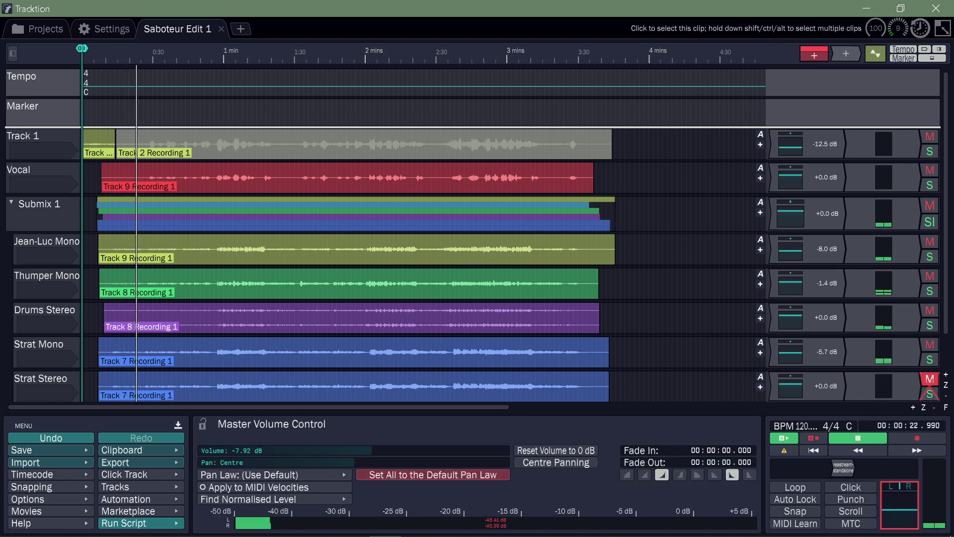
pyautogui.scroll(-3, 34, 350)
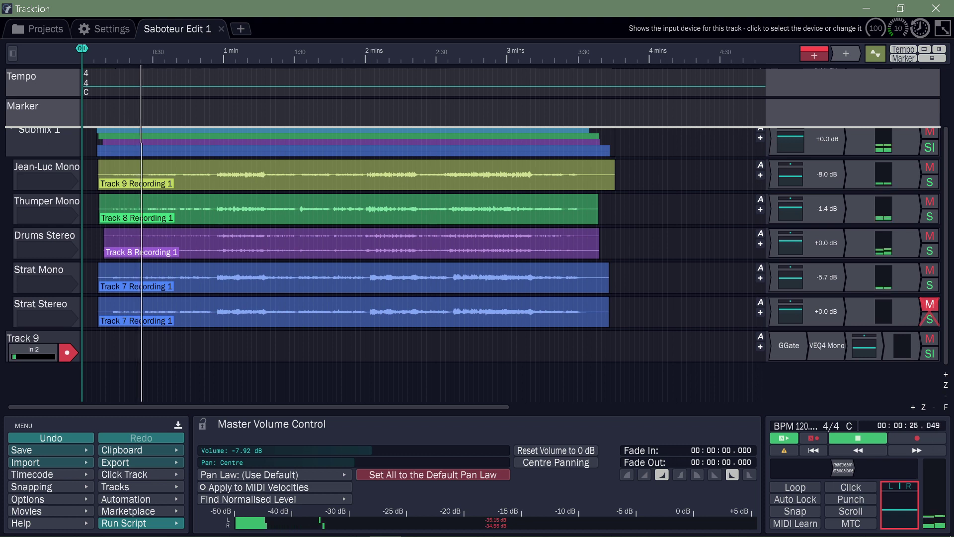
pyautogui.scroll(3, 472, 266)
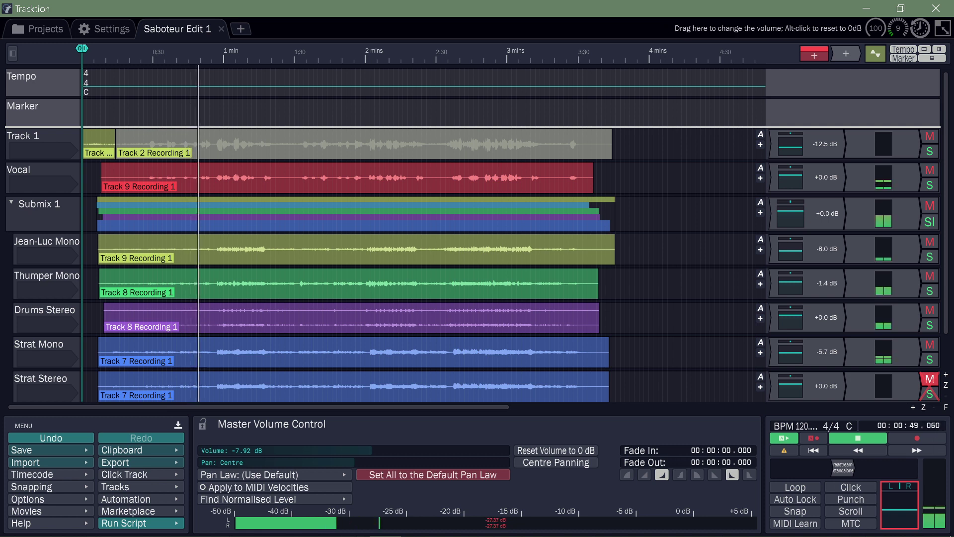
# Step: Lower Submix 1's volume to -2.13 dB during playback and save the edit
pyautogui.click(827, 213)
pyautogui.moveTo(827, 213); pyautogui.dragTo(827, 221)
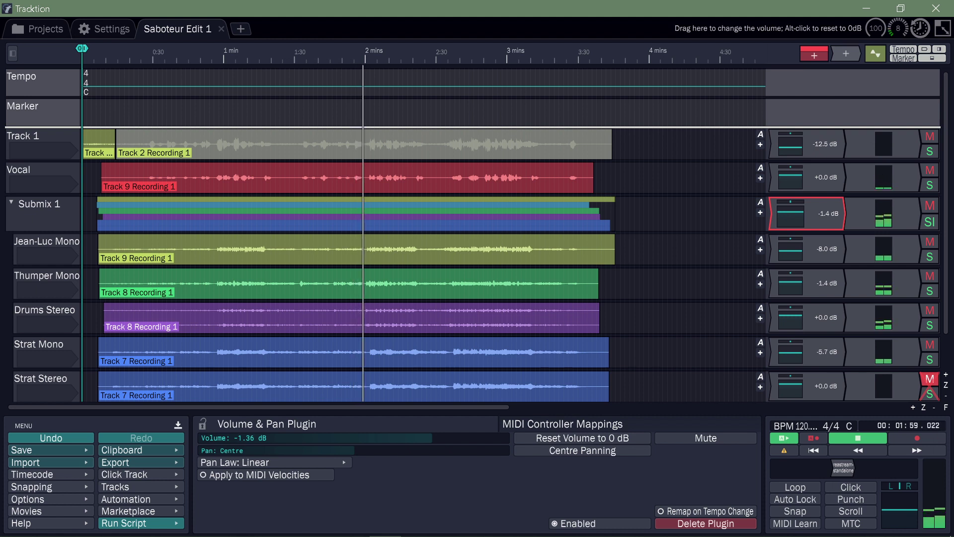
pyautogui.moveTo(807, 214); pyautogui.dragTo(806, 217)
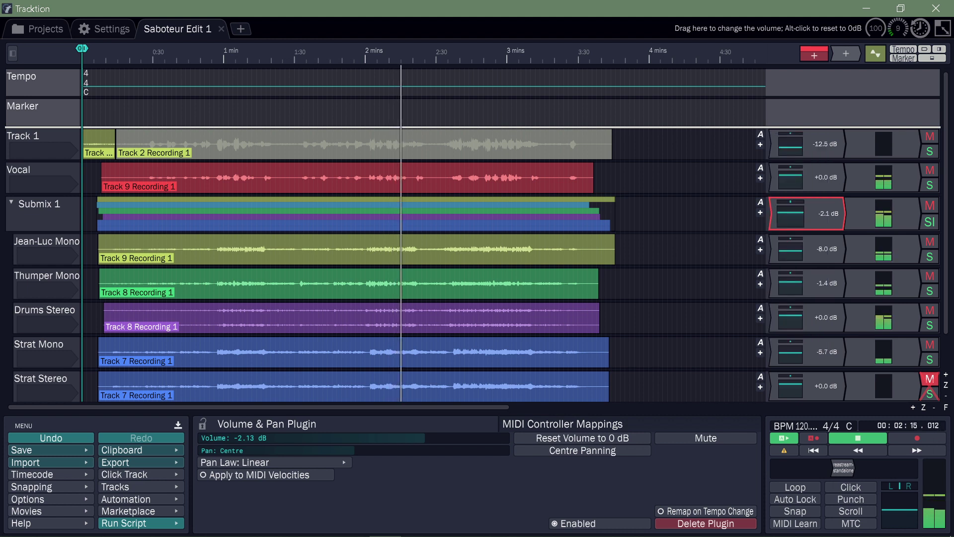
pyautogui.click(48, 450)
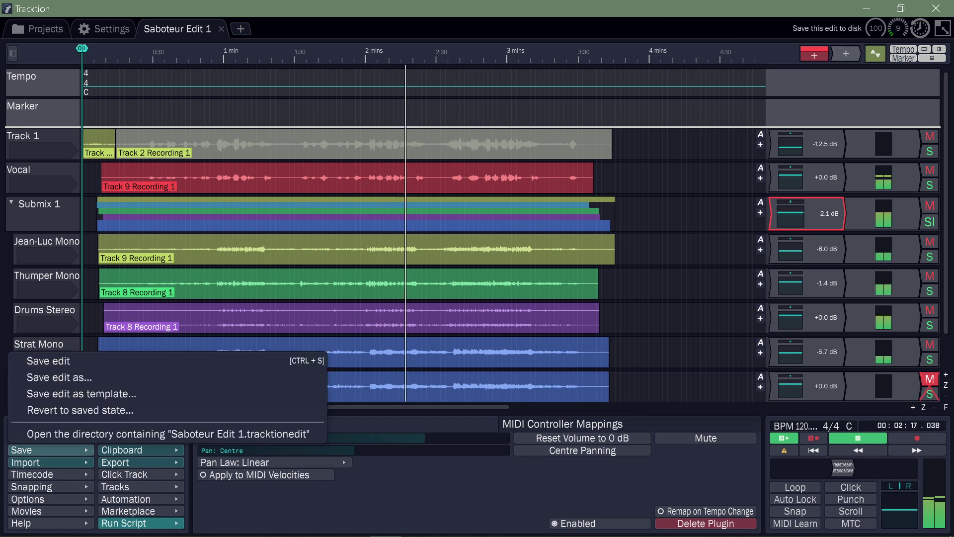
pyautogui.click(49, 360)
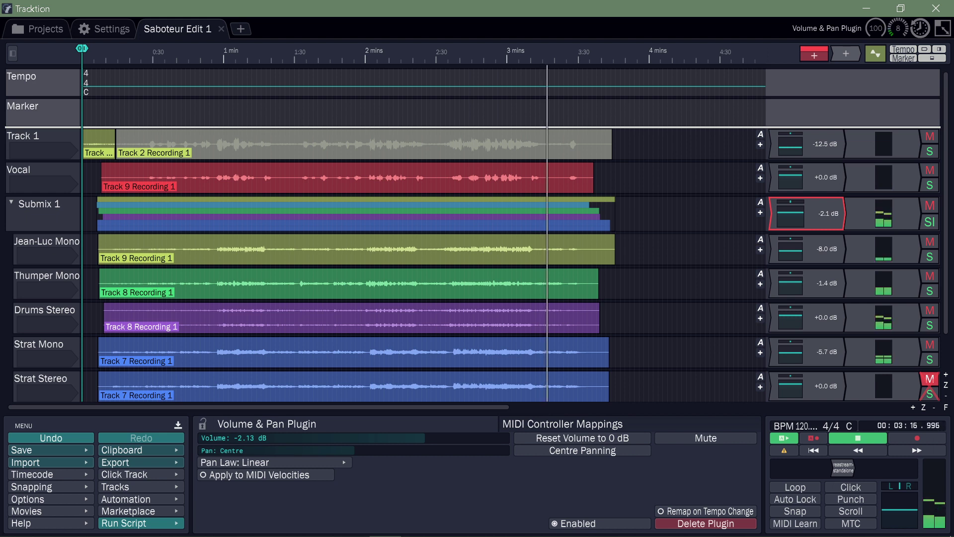
# Step: Raise Submix 1's volume to -1.36 dB, stop playback near the song's end and return the cursor to the start
pyautogui.click(790, 213)
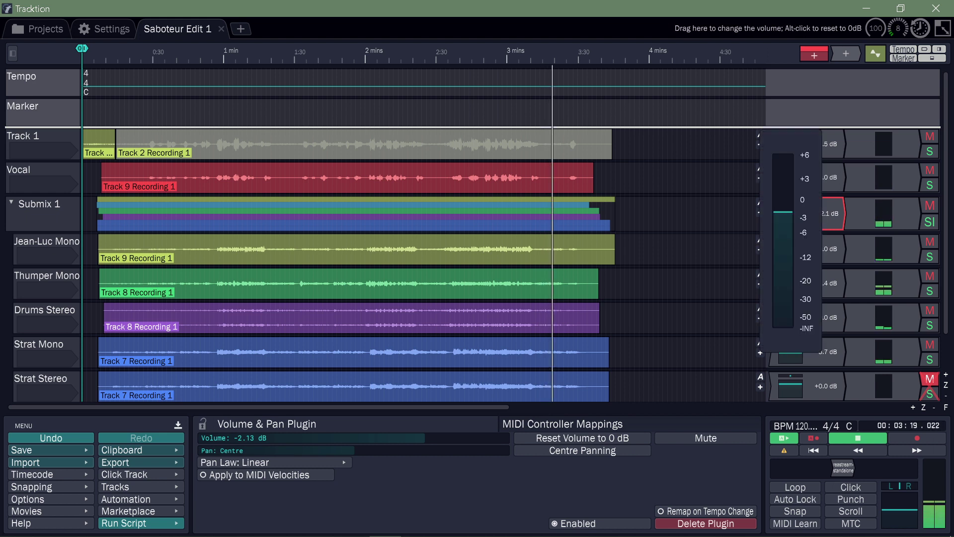
pyautogui.moveTo(790, 212); pyautogui.dragTo(790, 206)
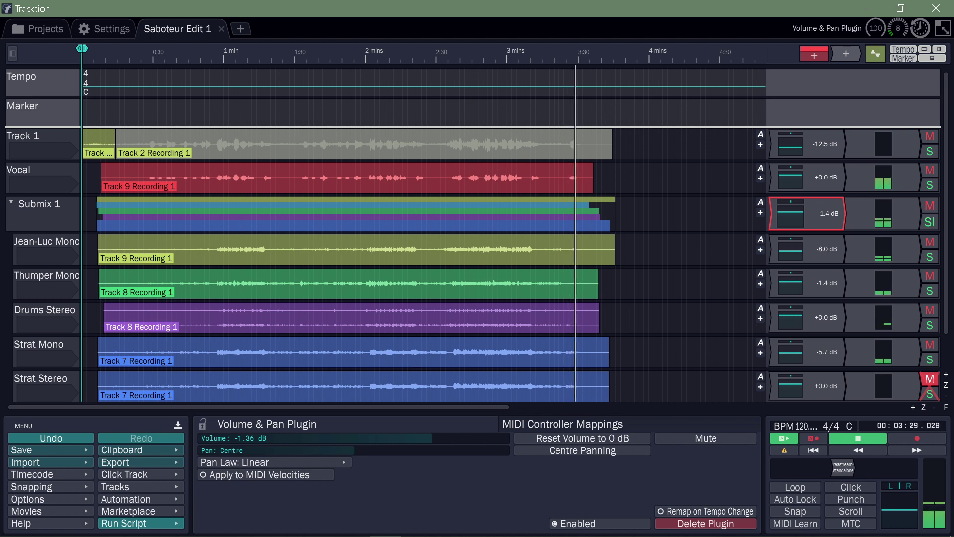
pyautogui.scroll(-3, 423, 264)
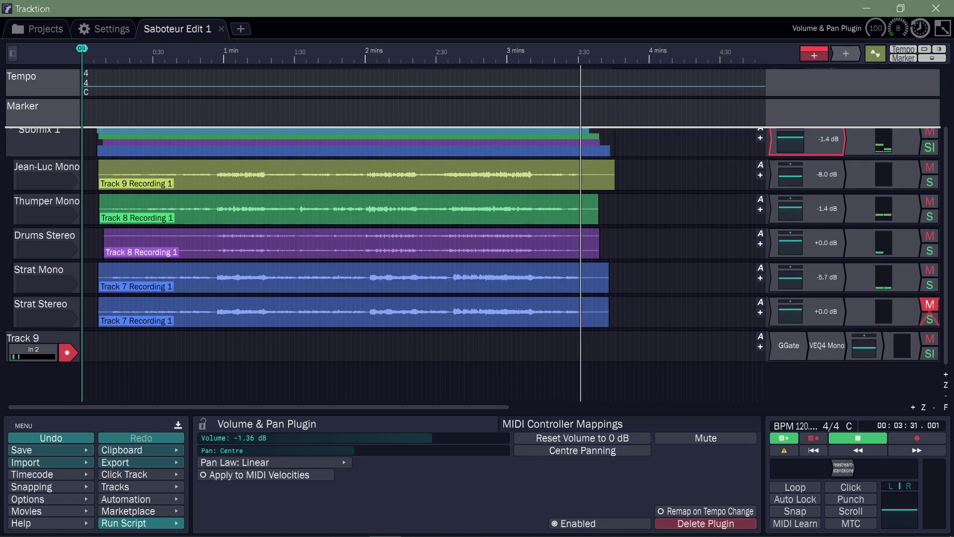
pyautogui.scroll(3, 423, 264)
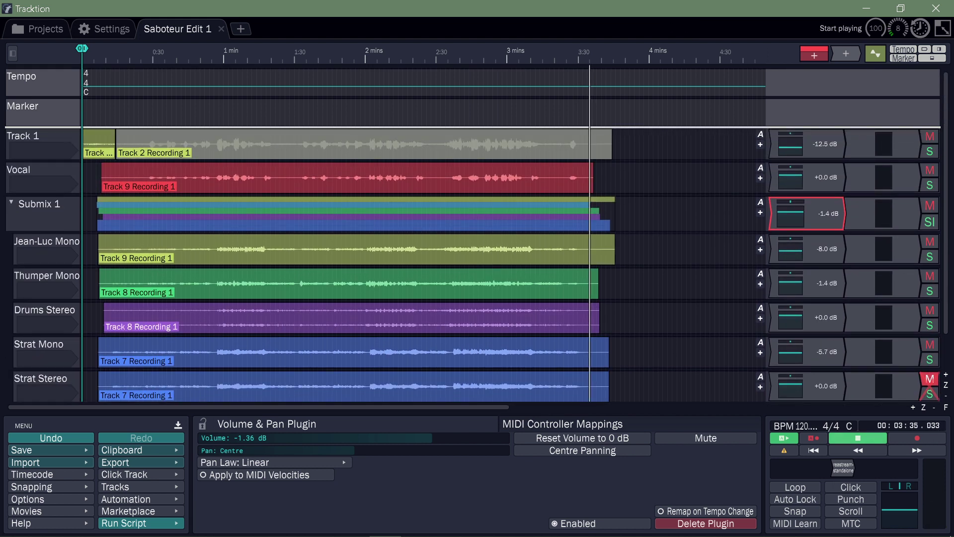
pyautogui.press('space')
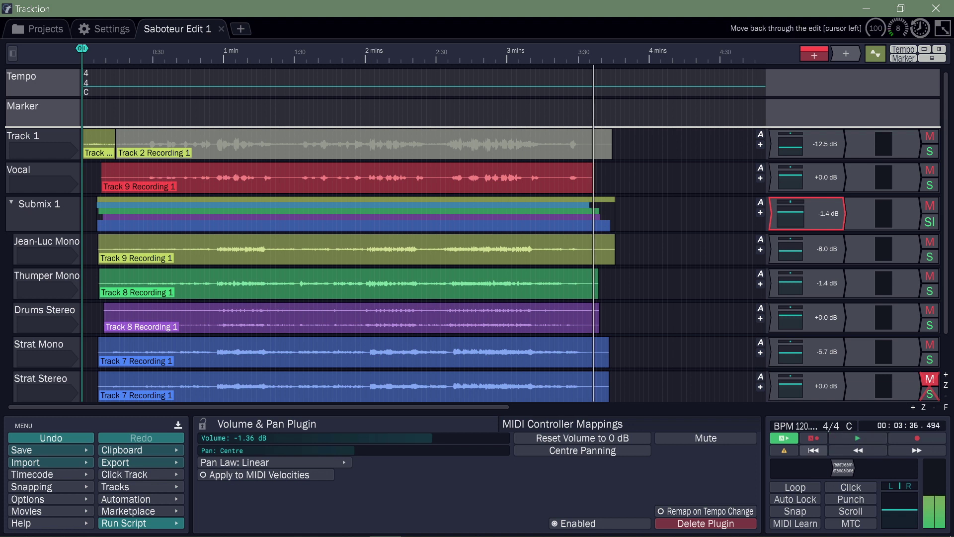
pyautogui.press('Home')
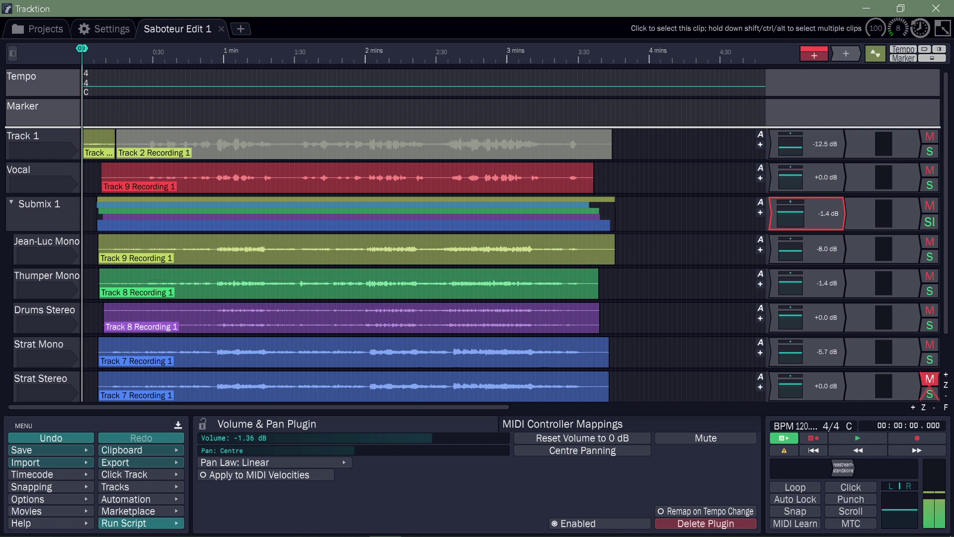
# Step: Solo the Drums Stereo track and play it from about 1:59
pyautogui.click(369, 55)
pyautogui.click(362, 55)
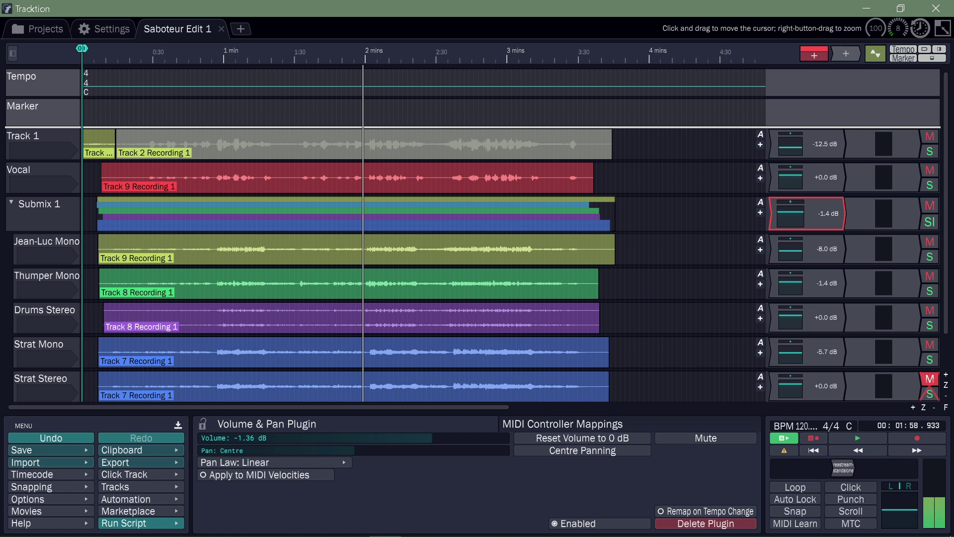
pyautogui.click(930, 325)
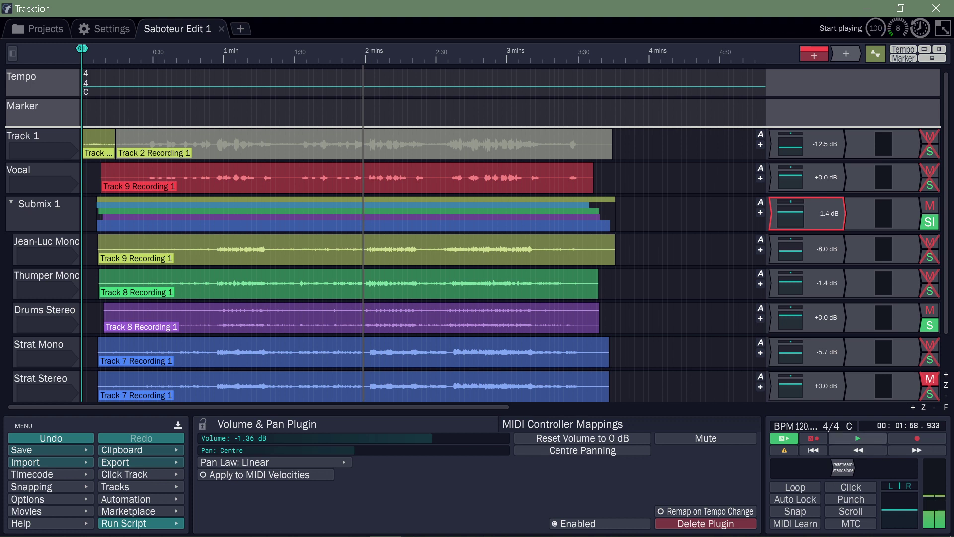
pyautogui.click(857, 438)
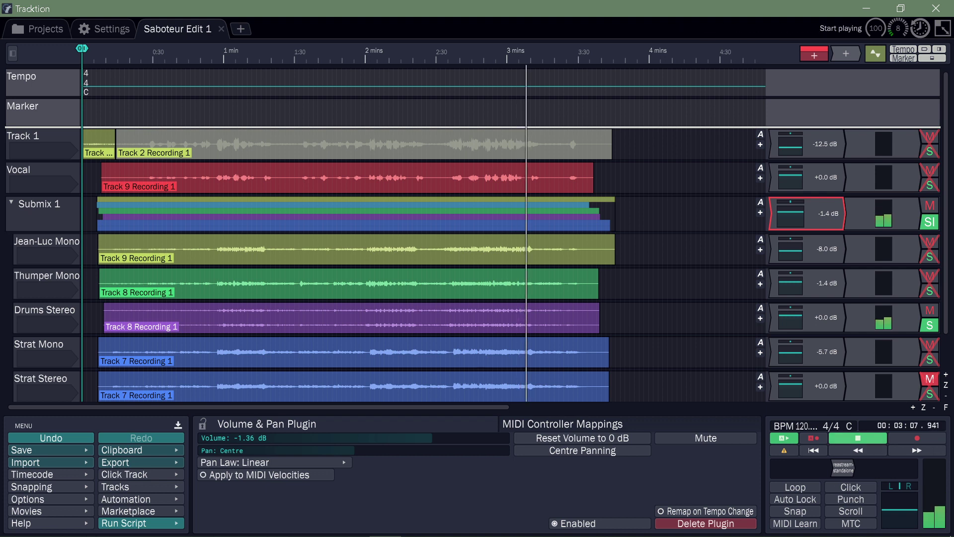
# Step: Turn off solo on Drums Stereo, stop playback and return the cursor to the start
pyautogui.click(929, 326)
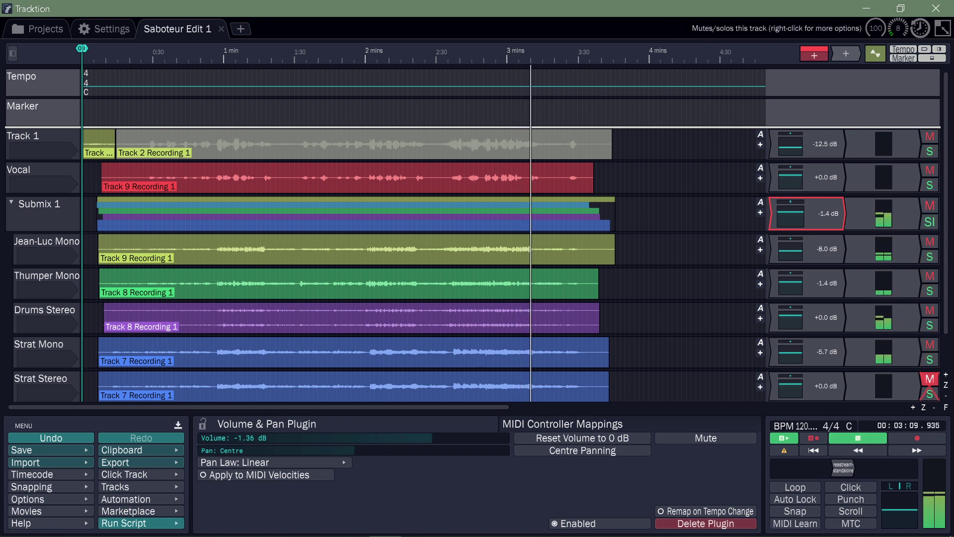
pyautogui.press('space')
pyautogui.press('Home')
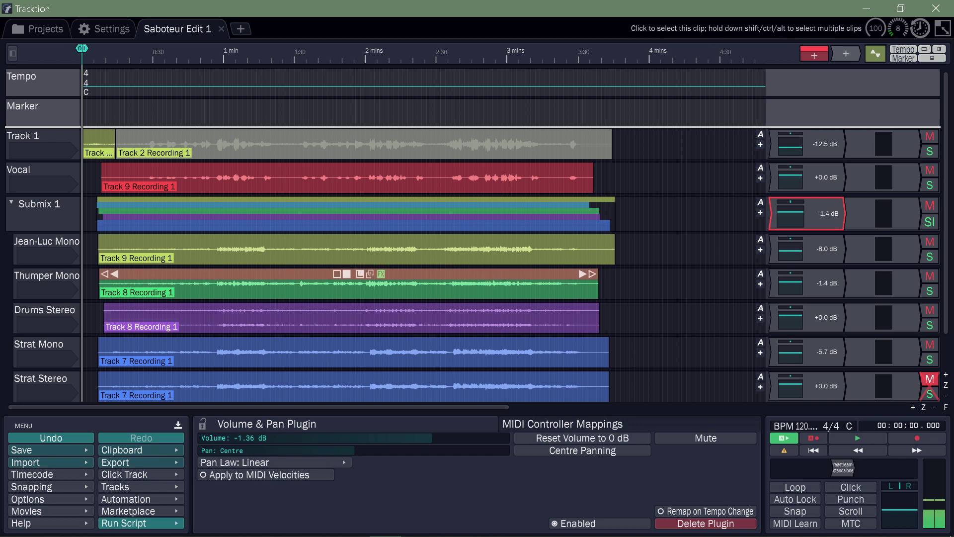
# Step: Insert a new track below Track 9
pyautogui.scroll(-3, 33, 353)
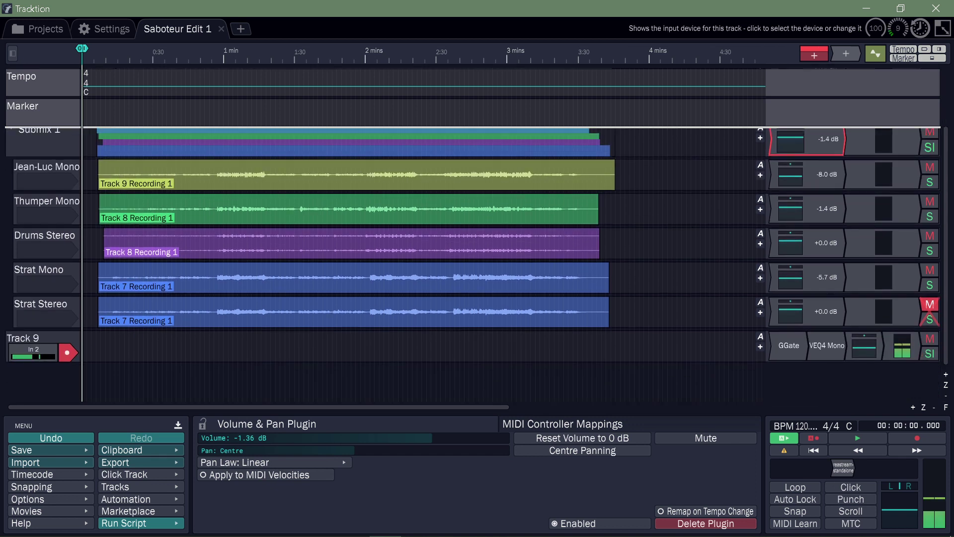
pyautogui.scroll(3, 33, 353)
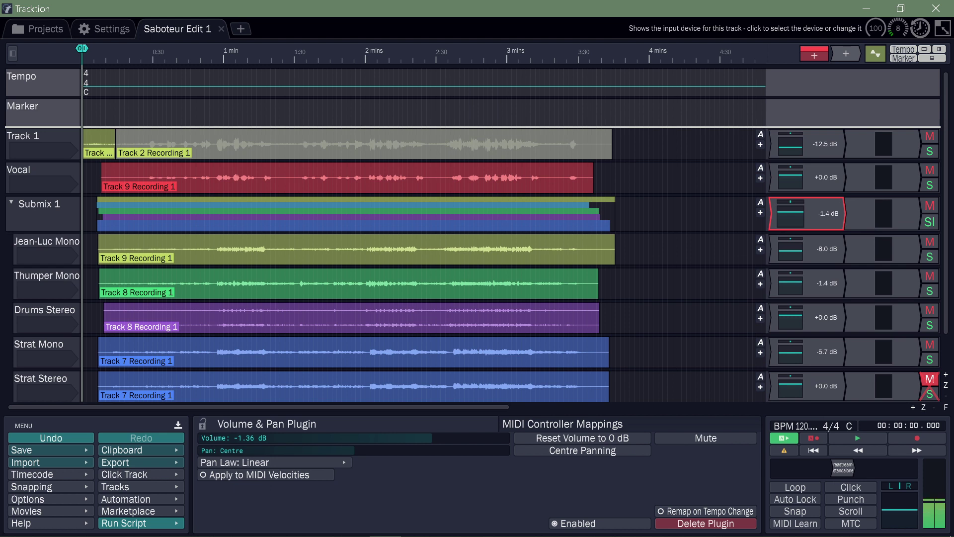
pyautogui.scroll(-3, 33, 353)
pyautogui.rightClick(67, 280)
pyautogui.click(82, 288)
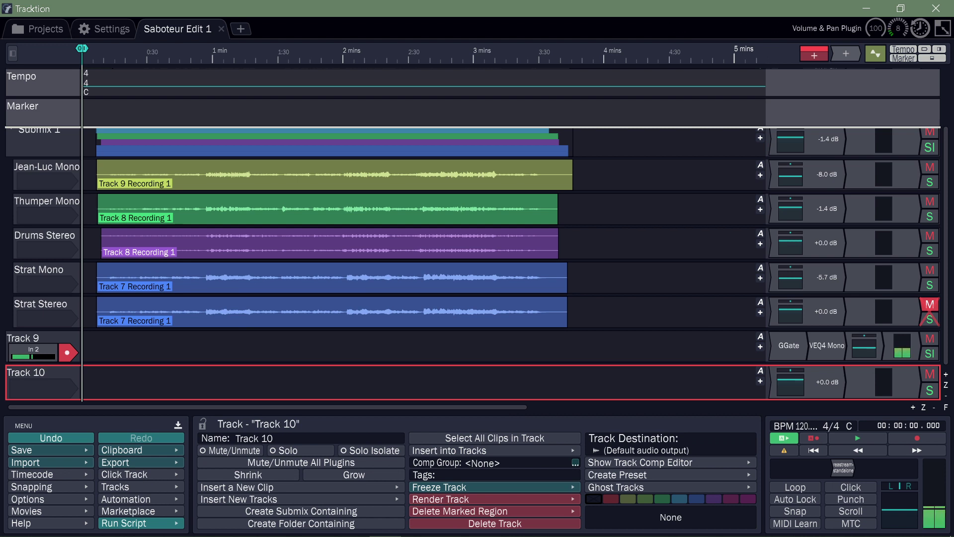
# Step: Add the Abbey Road Chambers Mono VST plugin to Track 10 and move its window clear of the track names
pyautogui.moveTo(943, 29); pyautogui.dragTo(802, 389)
pyautogui.moveTo(808, 388); pyautogui.dragTo(838, 387)
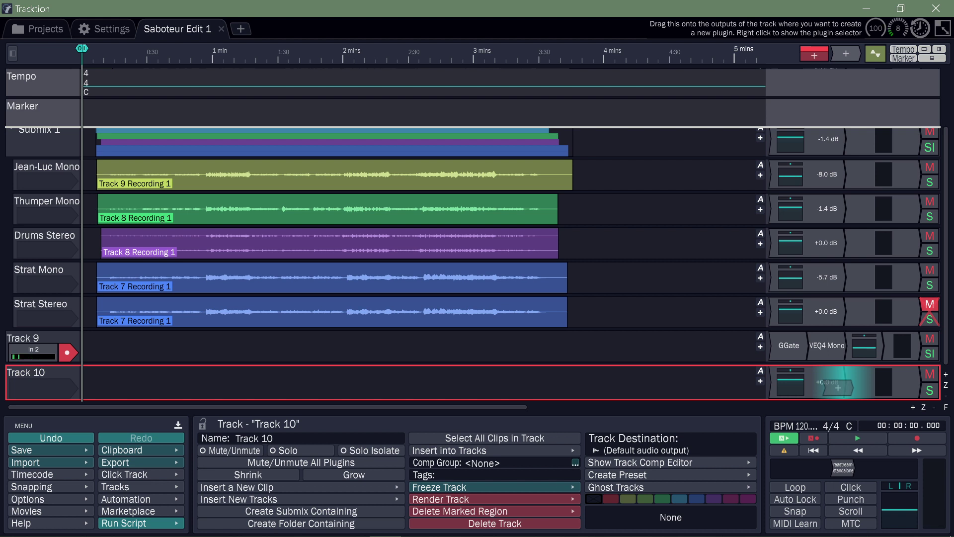
pyautogui.moveTo(838, 387); pyautogui.dragTo(781, 382)
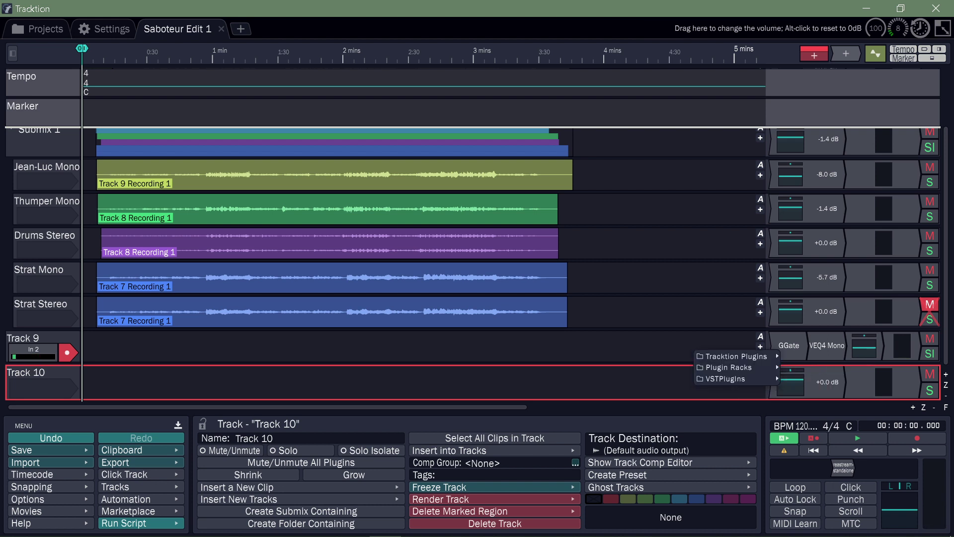
pyautogui.moveTo(730, 379)
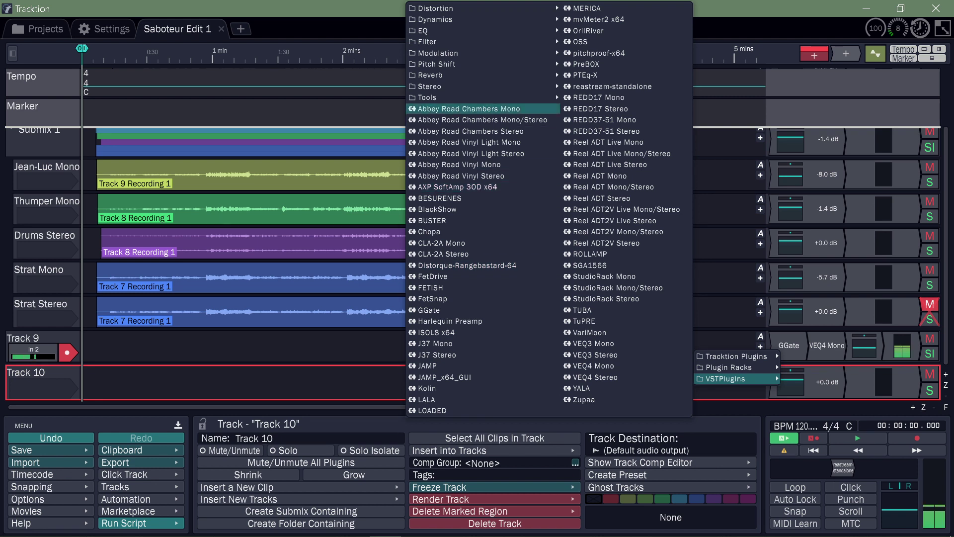
pyautogui.press('Return')
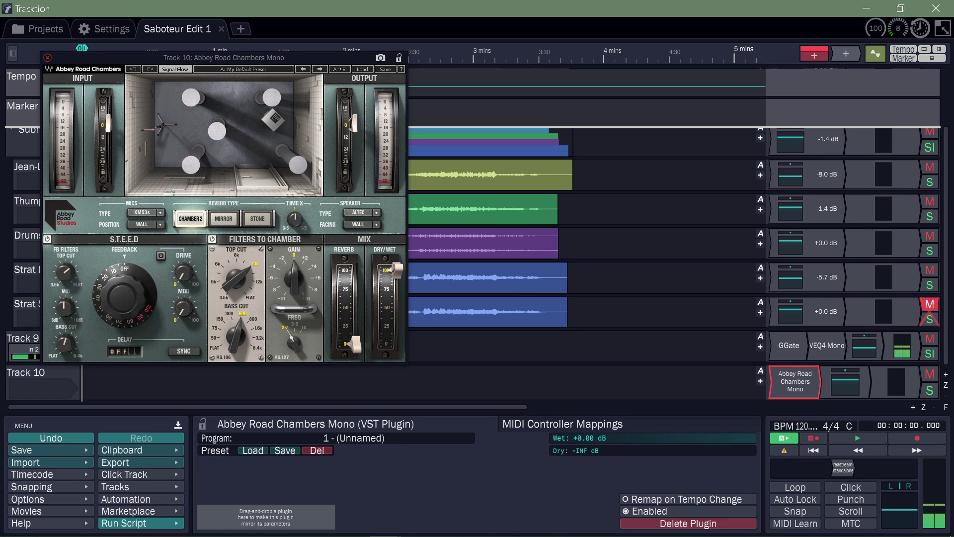
pyautogui.moveTo(224, 57); pyautogui.dragTo(446, 123)
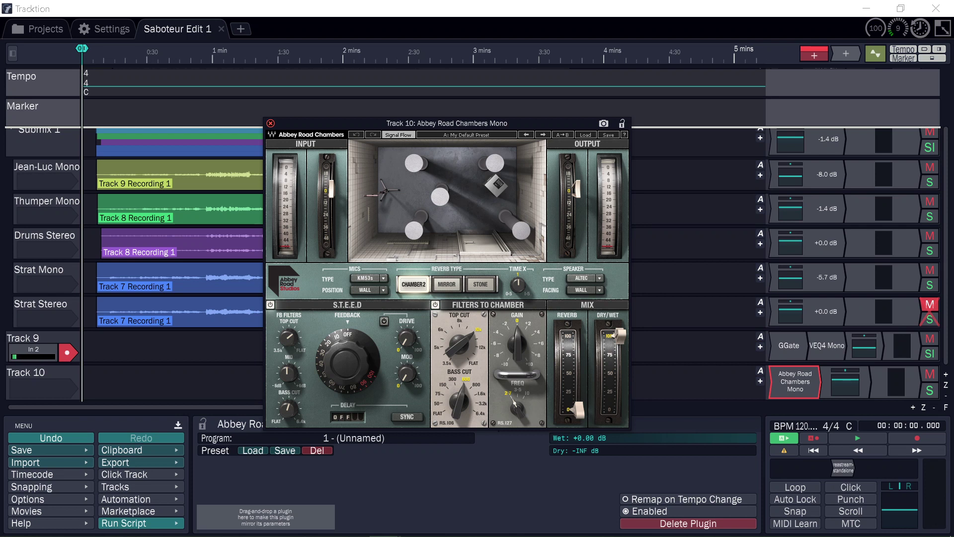
pyautogui.moveTo(448, 123); pyautogui.dragTo(538, 137)
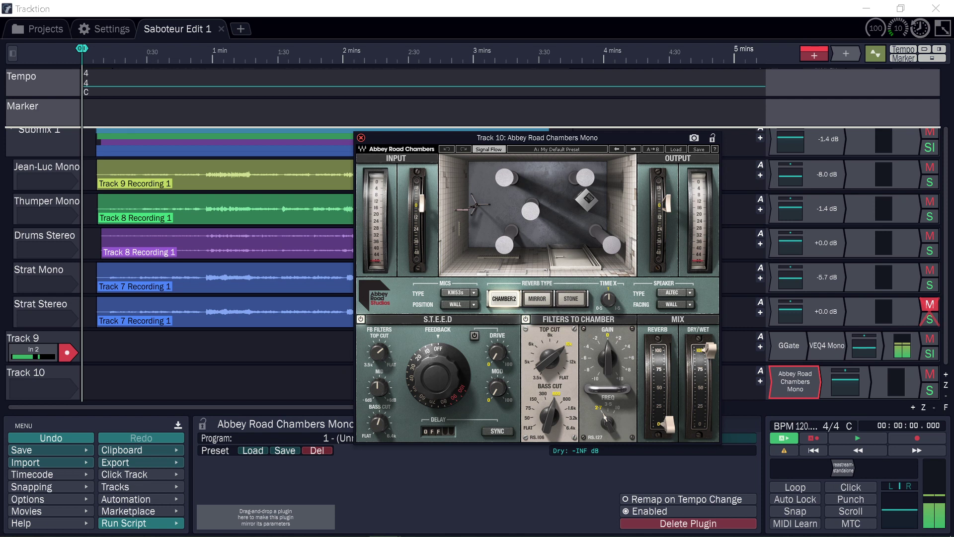
# Step: Set the reverb's mic position to Classic, and try the speaker facing Room before returning it to Wall
pyautogui.moveTo(475, 205); pyautogui.dragTo(512, 204)
pyautogui.click(587, 200)
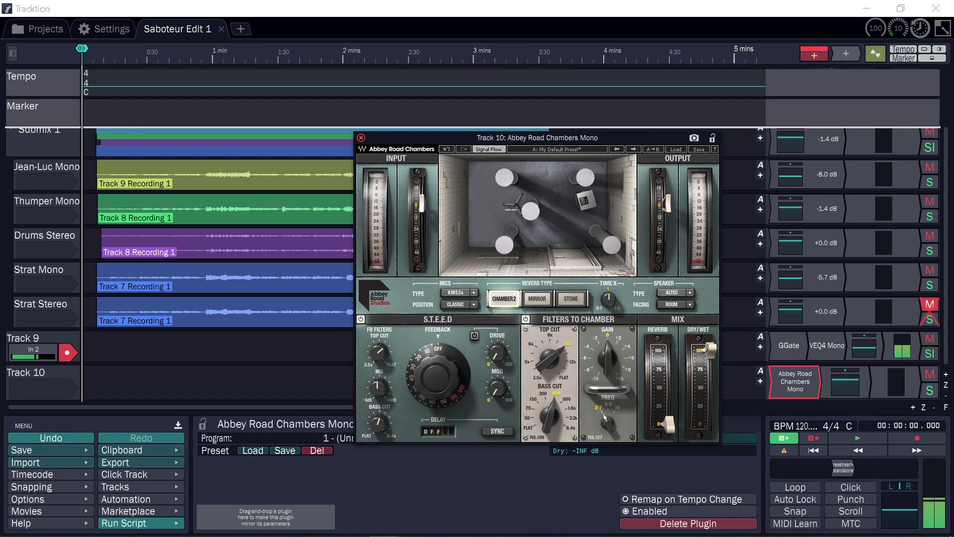
pyautogui.click(587, 200)
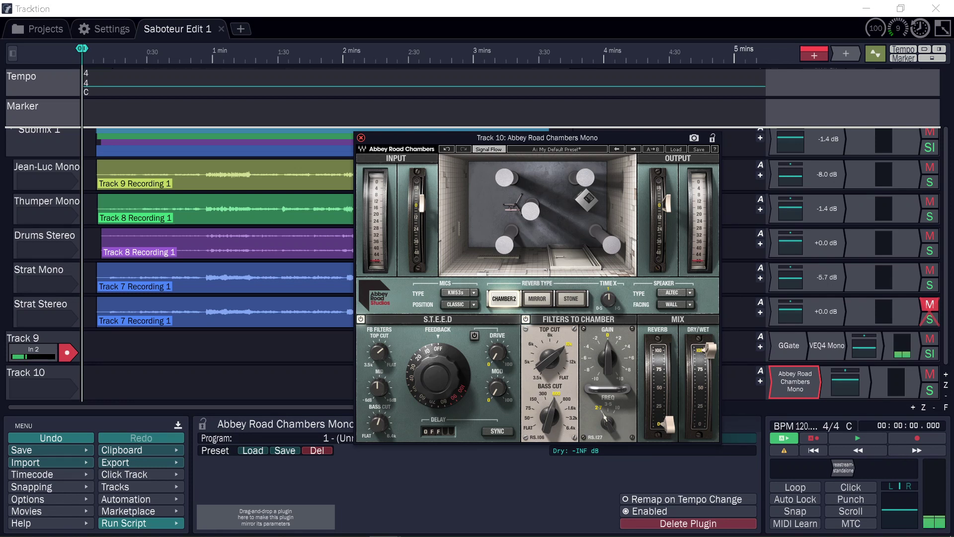
# Step: Look over the reverb's mic types, and try the B&W speaker type before returning it to Altec
pyautogui.click(459, 292)
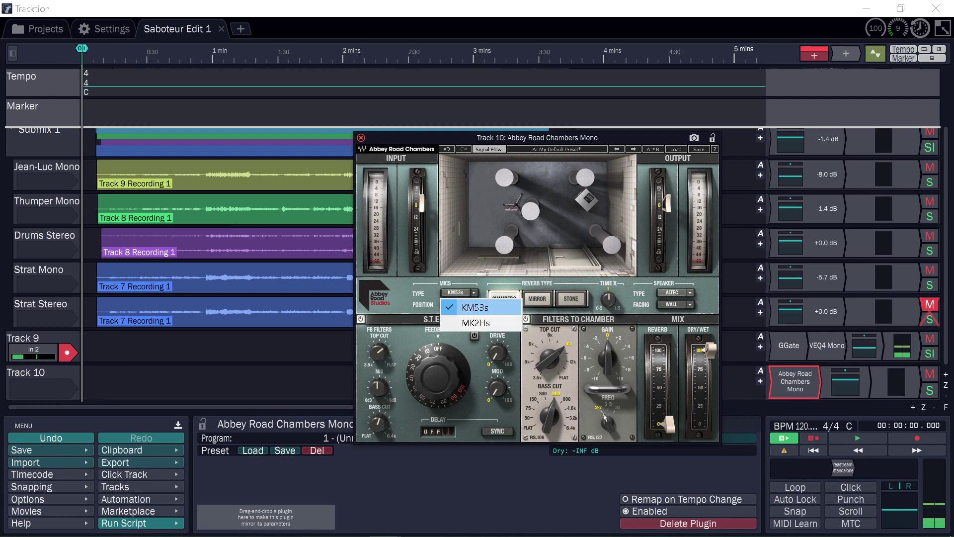
pyautogui.press('Escape')
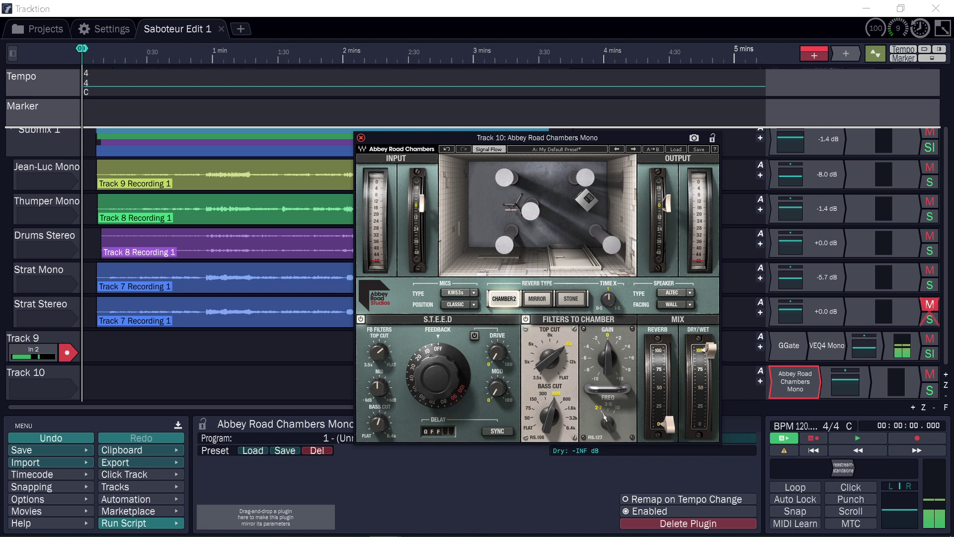
pyautogui.click(674, 292)
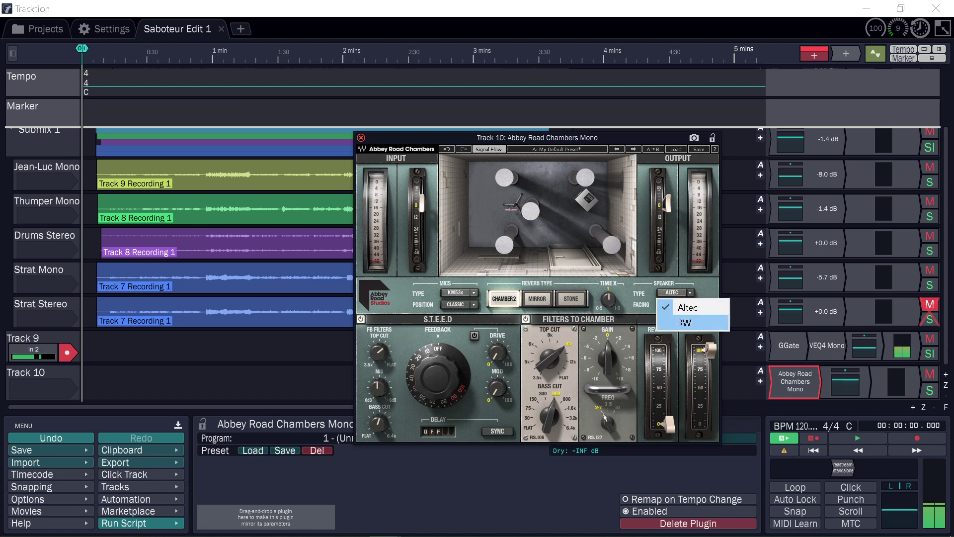
pyautogui.press('Return')
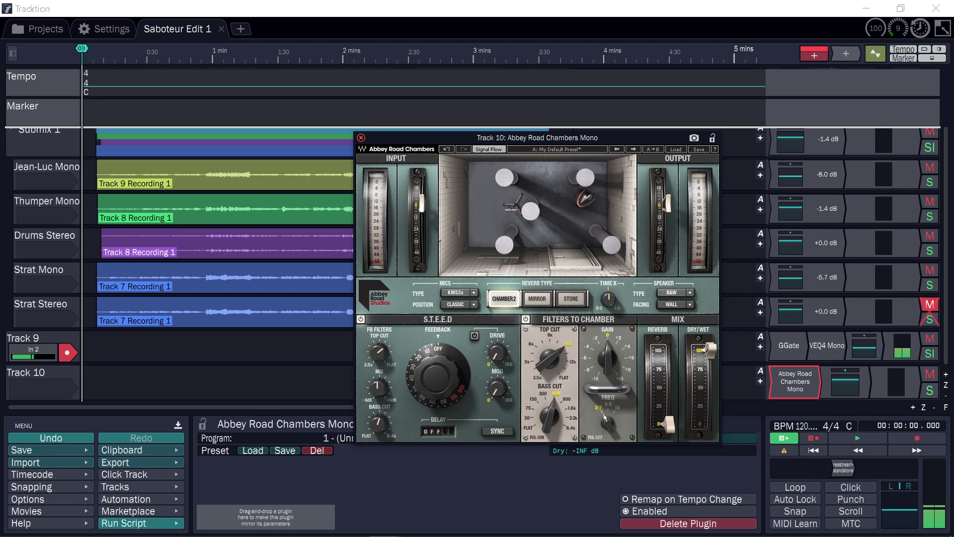
pyautogui.press('Return')
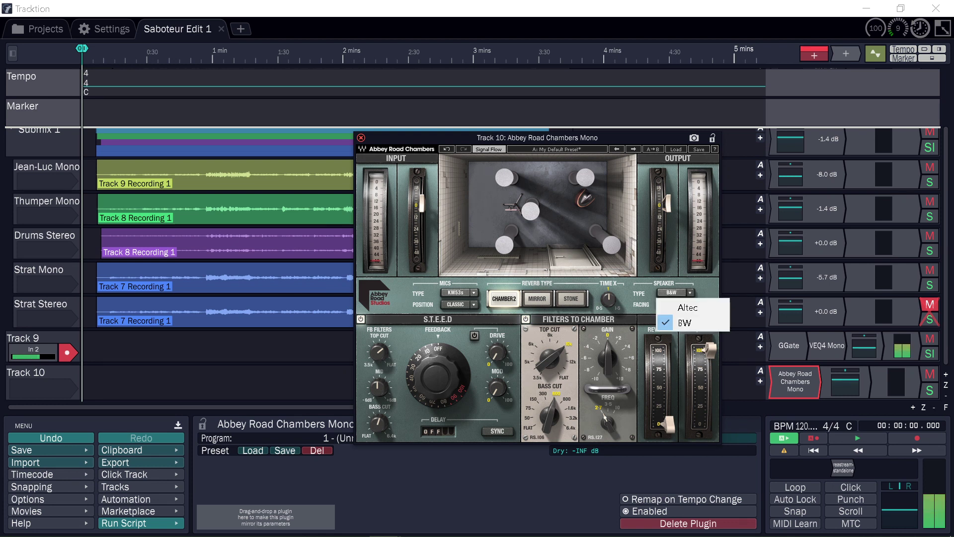
pyautogui.press('Up')
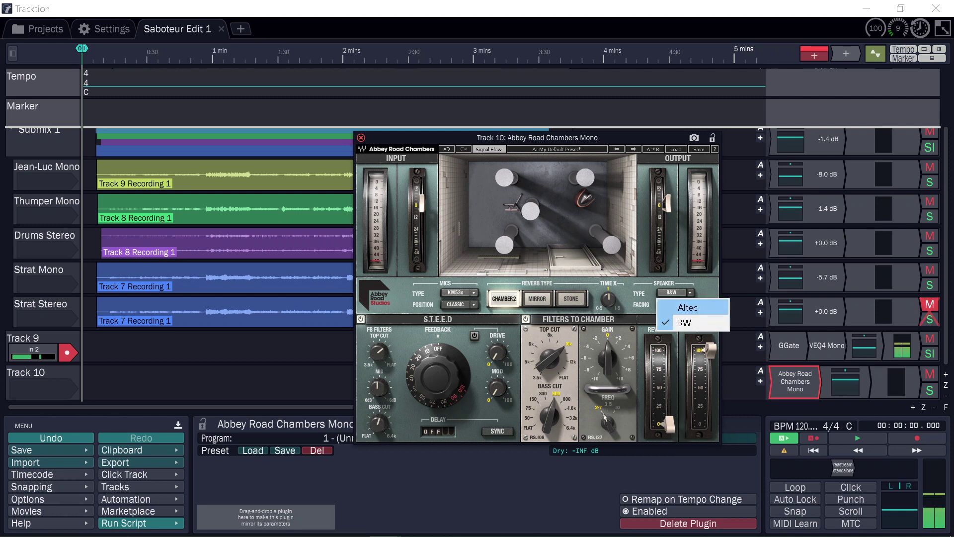
pyautogui.press('Return')
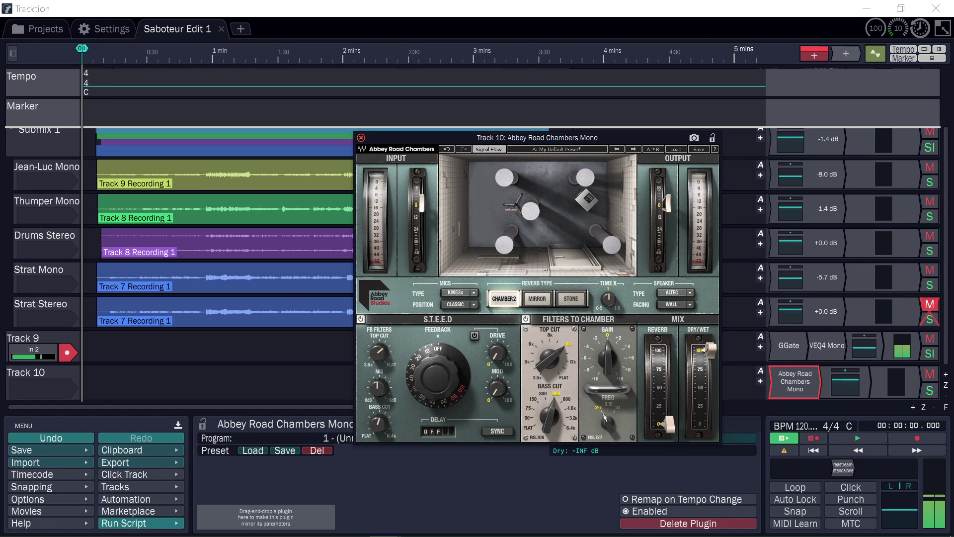
# Step: Close the reverb window and add an Aux Send plugin after the volume plugin on the Vocal track
pyautogui.click(361, 137)
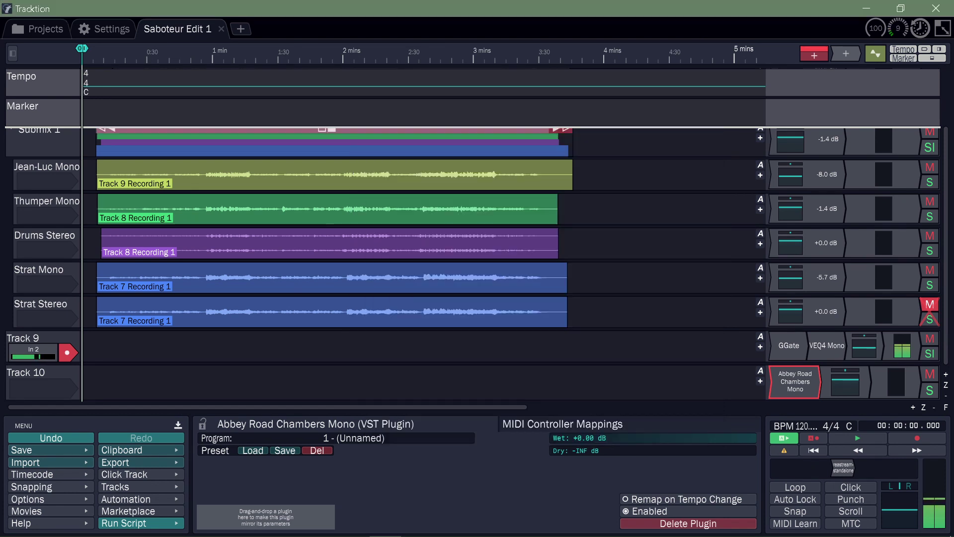
pyautogui.scroll(3, 511, 265)
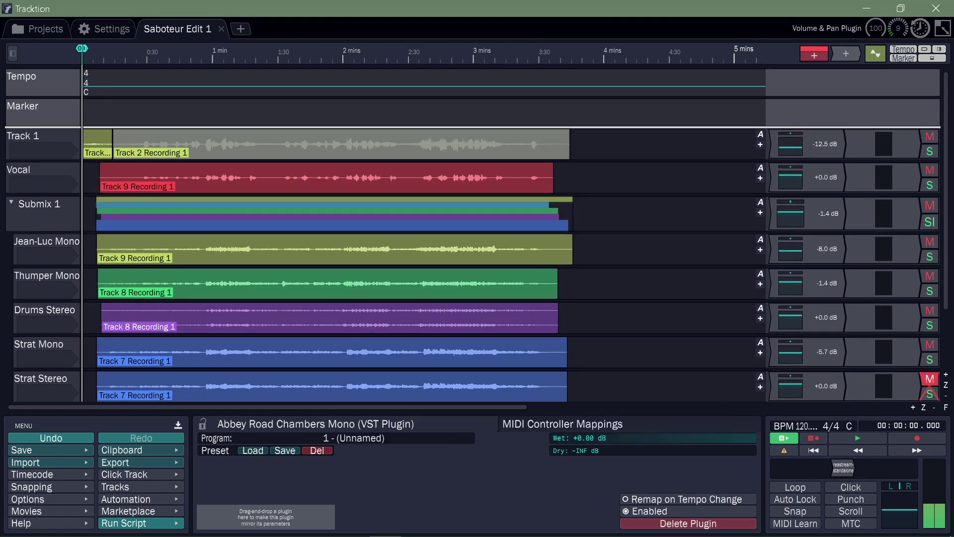
pyautogui.moveTo(846, 53); pyautogui.dragTo(844, 181)
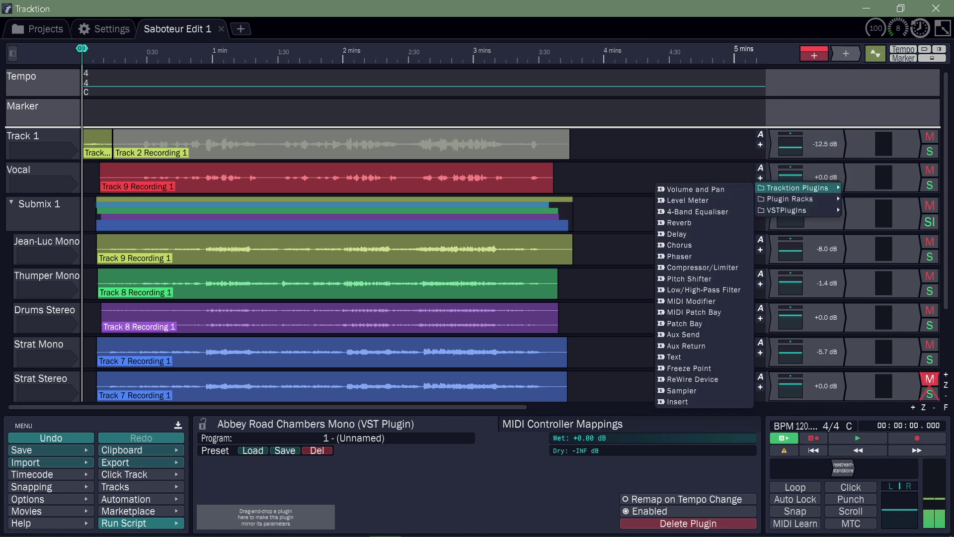
pyautogui.moveTo(795, 210)
pyautogui.moveTo(795, 188)
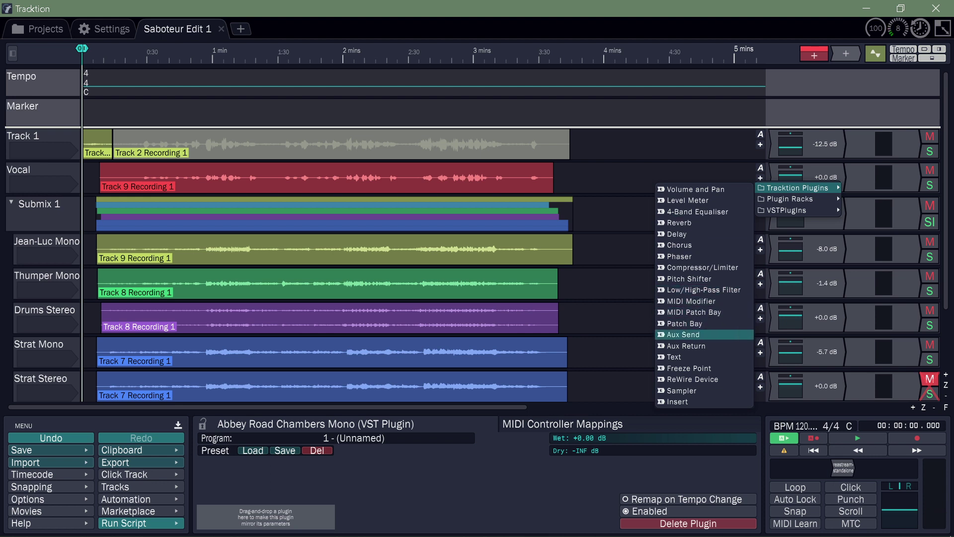
pyautogui.click(683, 334)
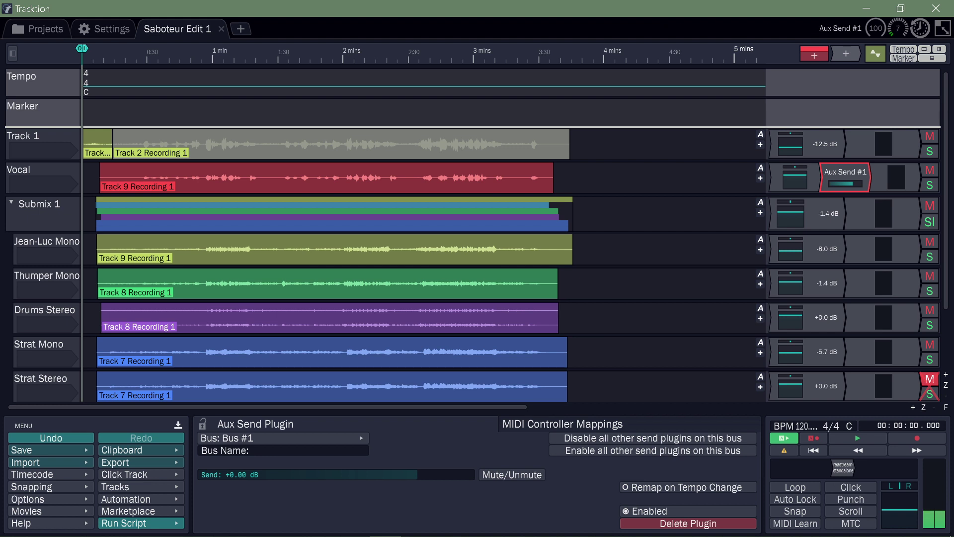
# Step: Name the aux send's Bus #1 "Echo Chamber"
pyautogui.write('Echo CHamber')
pyautogui.press('BackSpace')
pyautogui.press('BackSpace')
pyautogui.press('BackSpace')
pyautogui.press('BackSpace')
pyautogui.press('BackSpace')
pyautogui.press('BackSpace')
pyautogui.write('hamber')
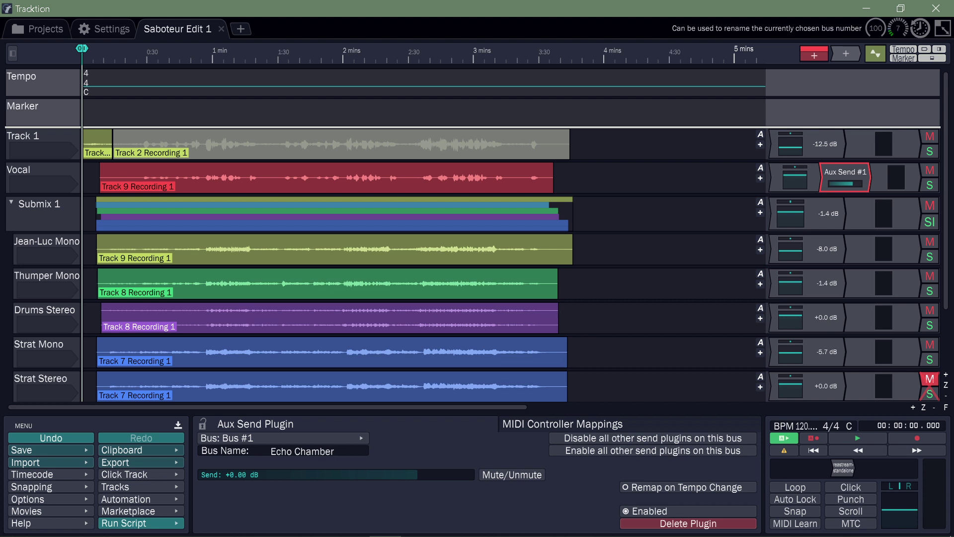
pyautogui.press('Return')
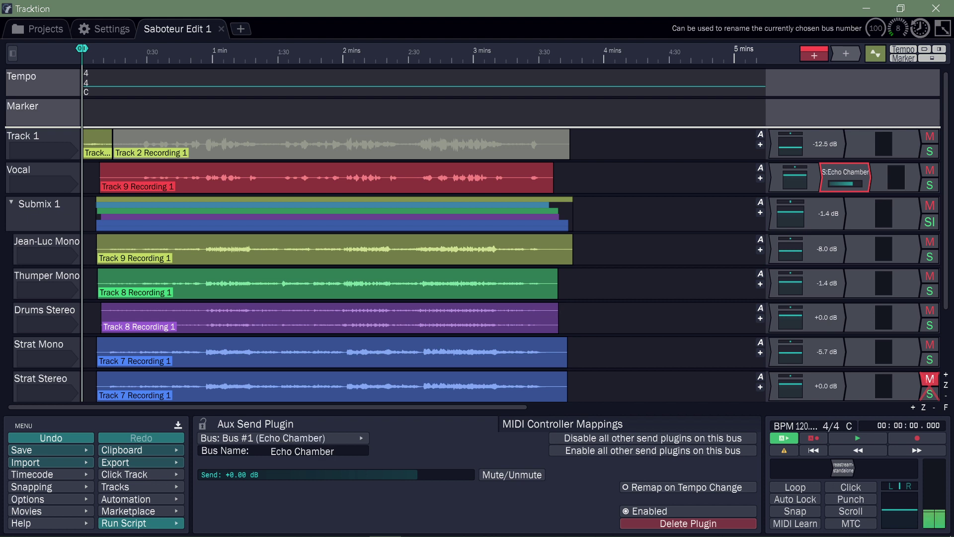
# Step: Add an Aux Return for the Echo Chamber bus ahead of Abbey Road Chambers on Track 10, and check the reverb's window
pyautogui.scroll(-5, 422, 263)
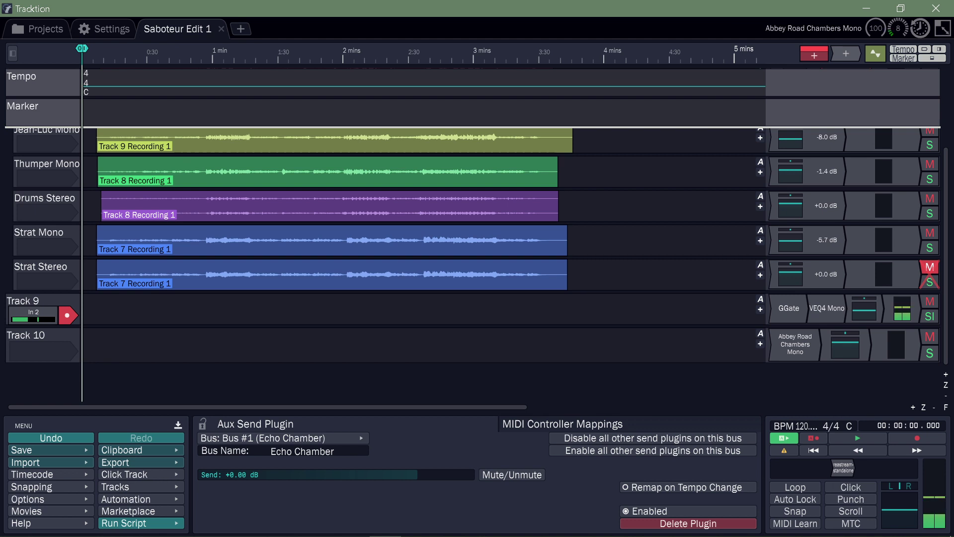
pyautogui.moveTo(846, 53); pyautogui.dragTo(775, 356)
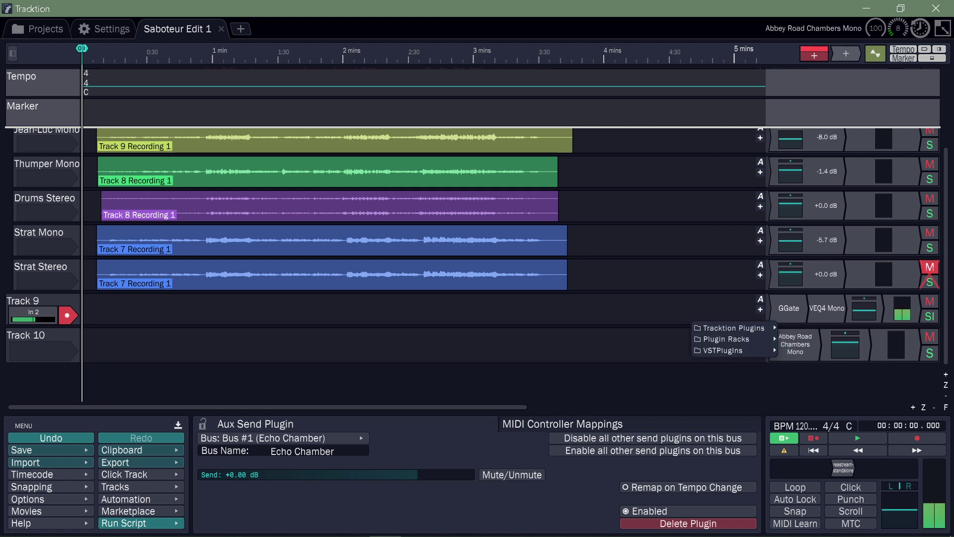
pyautogui.moveTo(734, 351)
pyautogui.moveTo(734, 328)
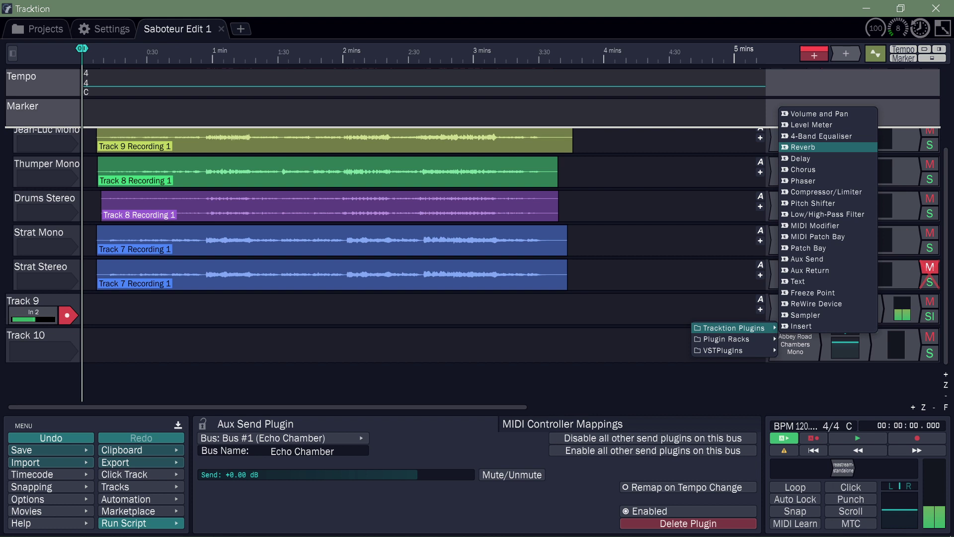
pyautogui.click(810, 270)
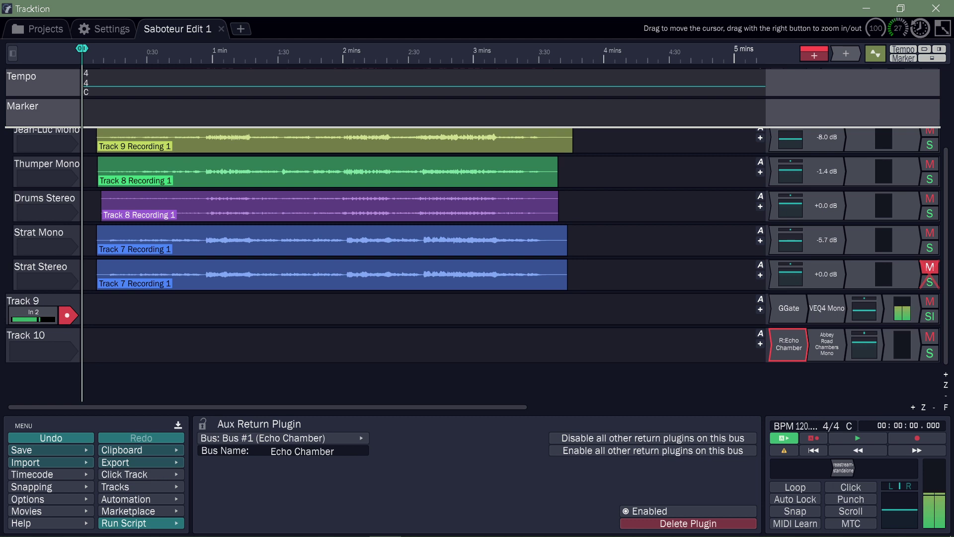
pyautogui.doubleClick(827, 344)
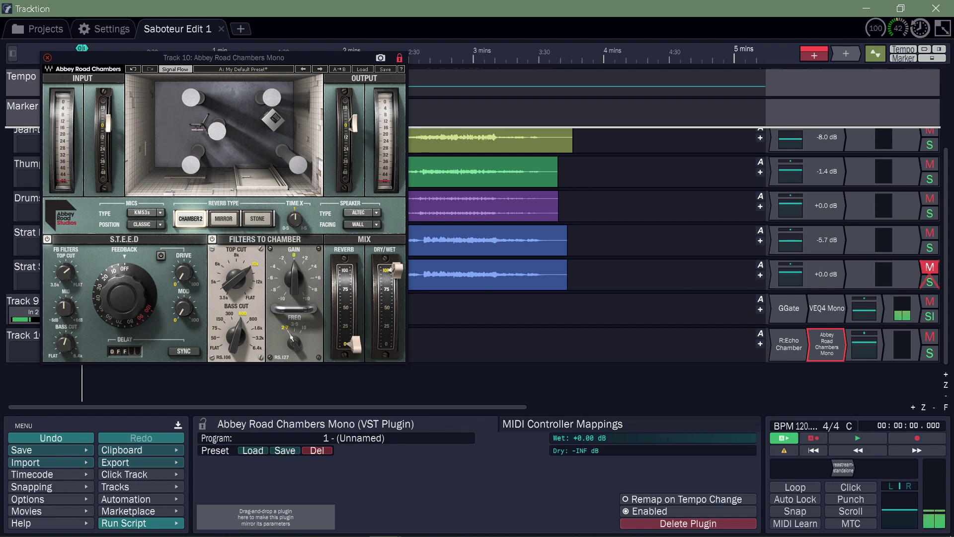
pyautogui.press('Escape')
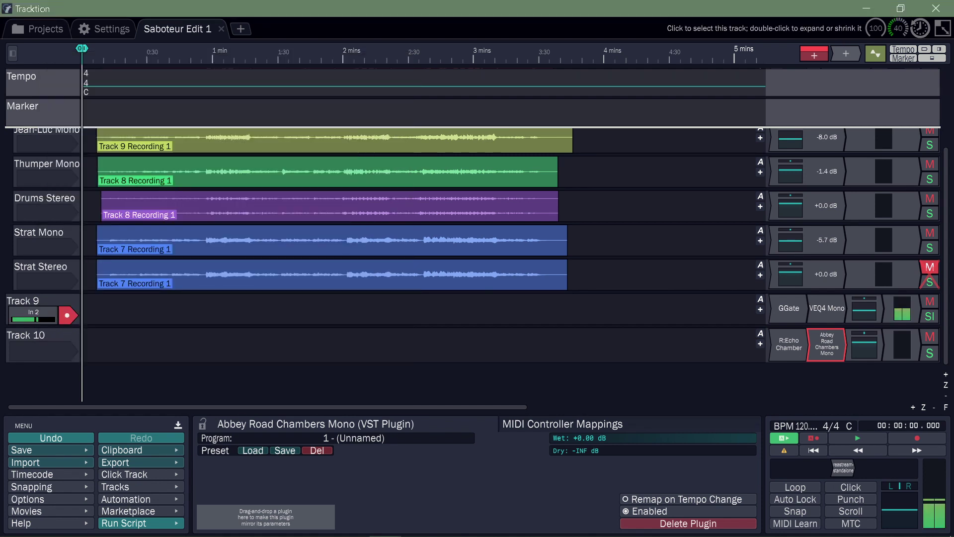
# Step: Solo the Vocal track and solo-isolate Track 10
pyautogui.scroll(3, 477, 263)
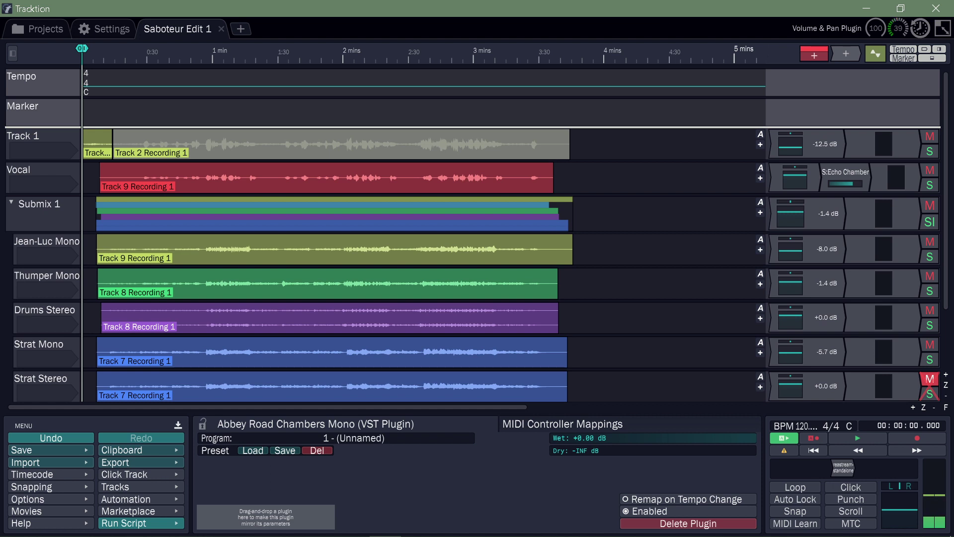
pyautogui.click(929, 185)
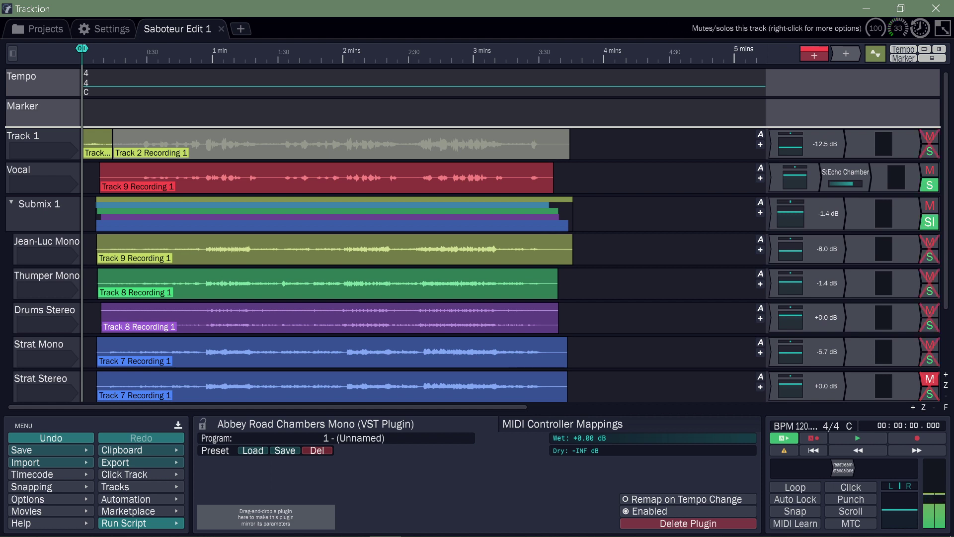
pyautogui.scroll(-1, 929, 185)
pyautogui.scroll(-2, 827, 207)
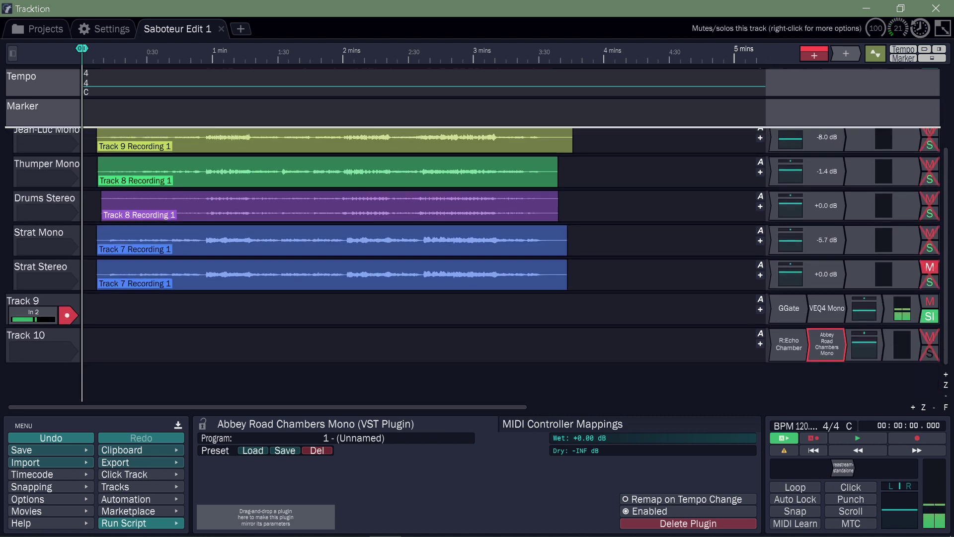
pyautogui.rightClick(929, 316)
pyautogui.click(805, 306)
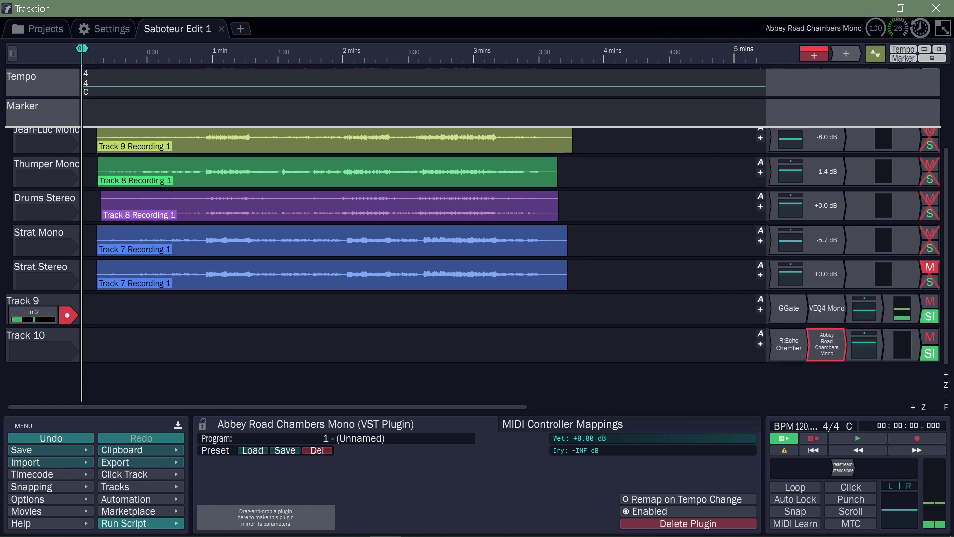
# Step: Reopen the Abbey Road Chambers window on Track 10 and move it clear of the track names
pyautogui.doubleClick(826, 344)
pyautogui.scroll(3, 805, 278)
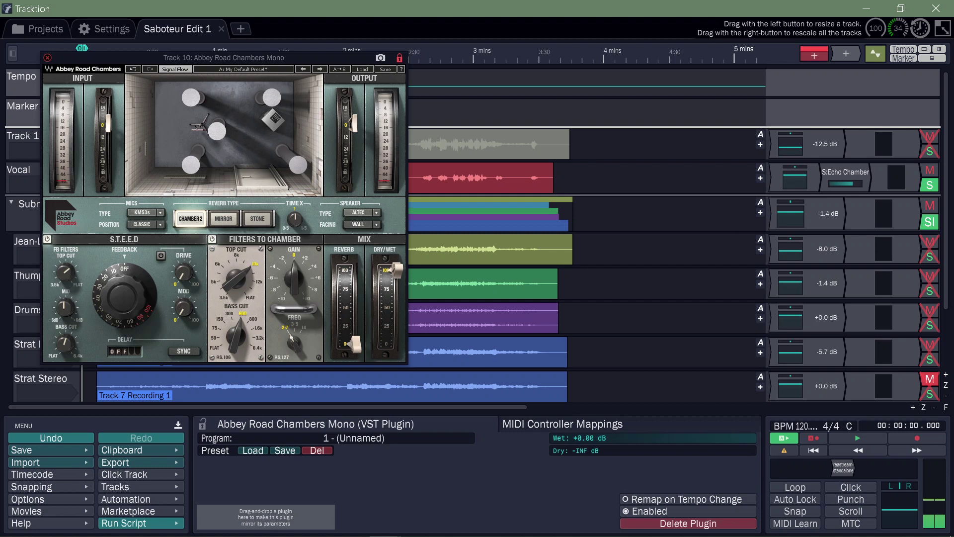
pyautogui.moveTo(224, 57); pyautogui.dragTo(588, 147)
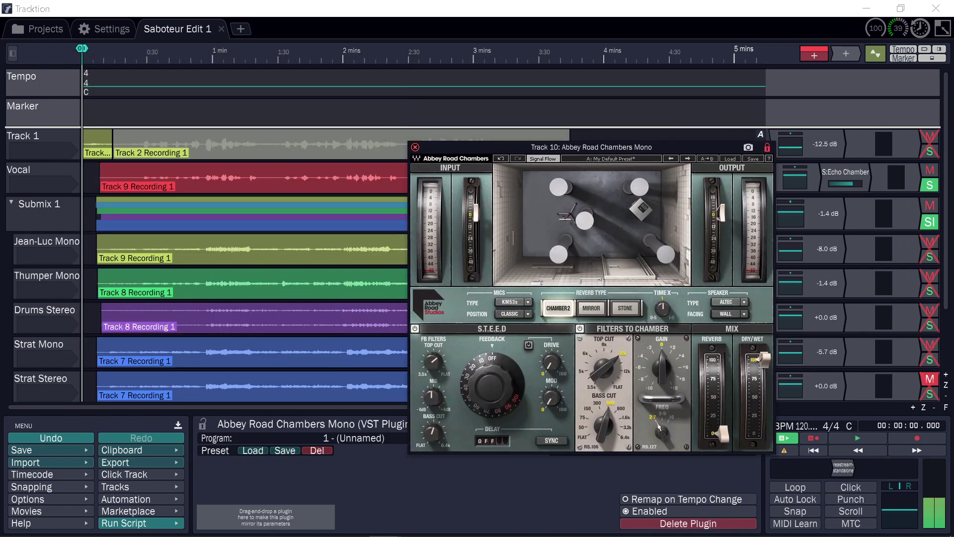
# Step: Start playback of the soloed vocal from about 28 seconds and enable the bypassed reverb plugin
pyautogui.click(143, 56)
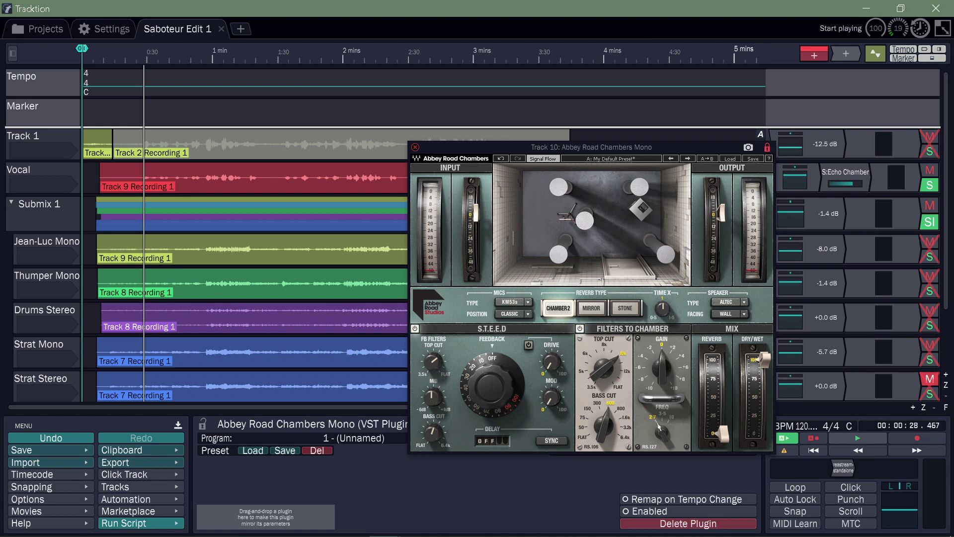
pyautogui.press('space')
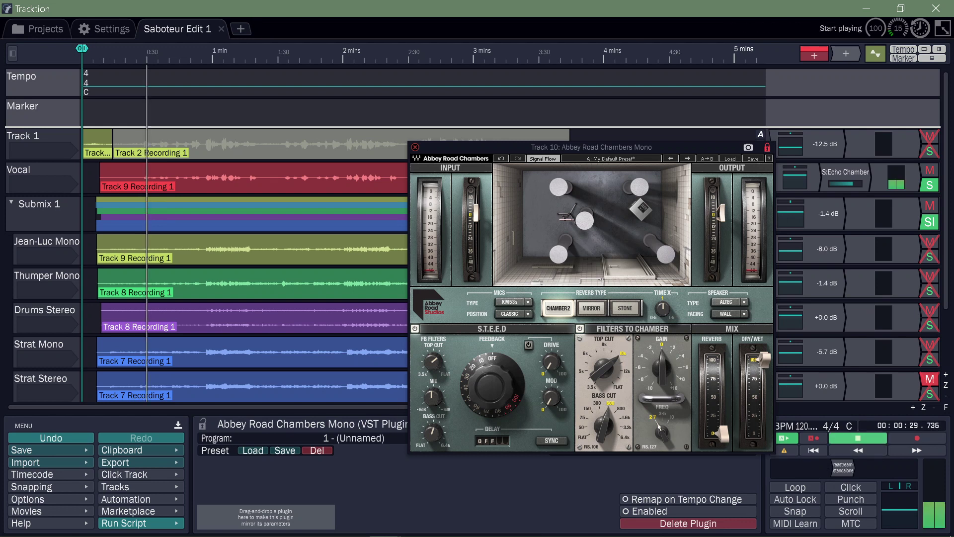
pyautogui.click(646, 511)
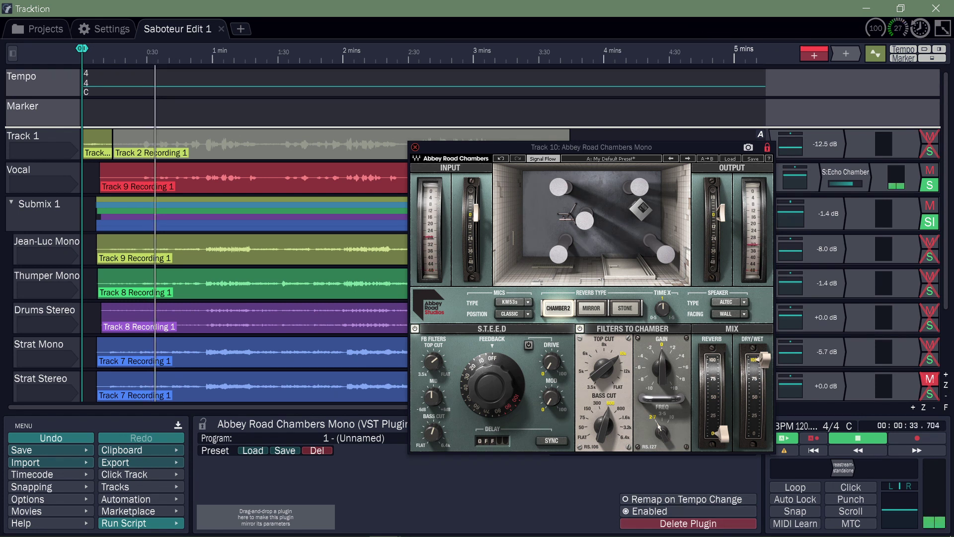
# Step: Raise the reverb mix level to 100, audition the Room mic position, and set both mic position and speaker facing to Wall
pyautogui.moveTo(721, 432); pyautogui.dragTo(722, 358)
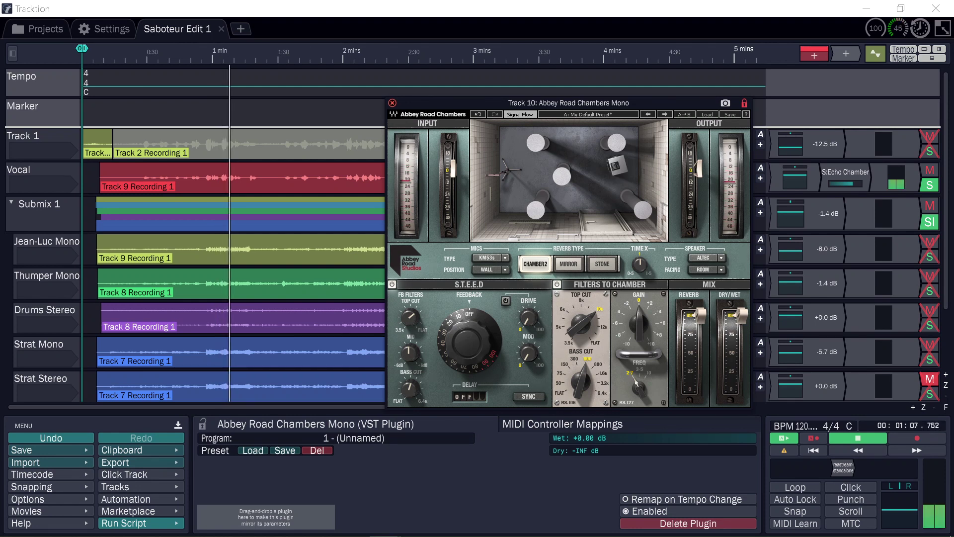
pyautogui.click(540, 169)
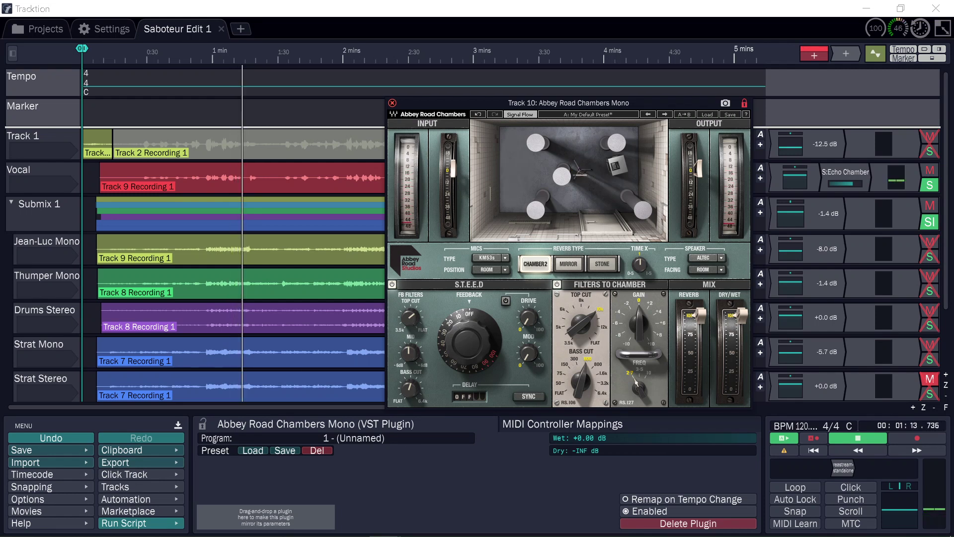
pyautogui.click(616, 166)
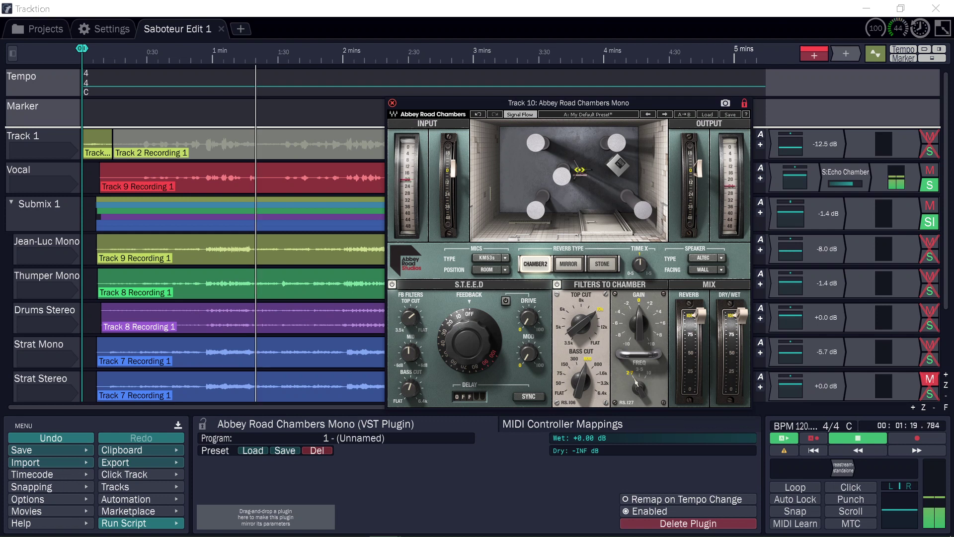
pyautogui.click(508, 170)
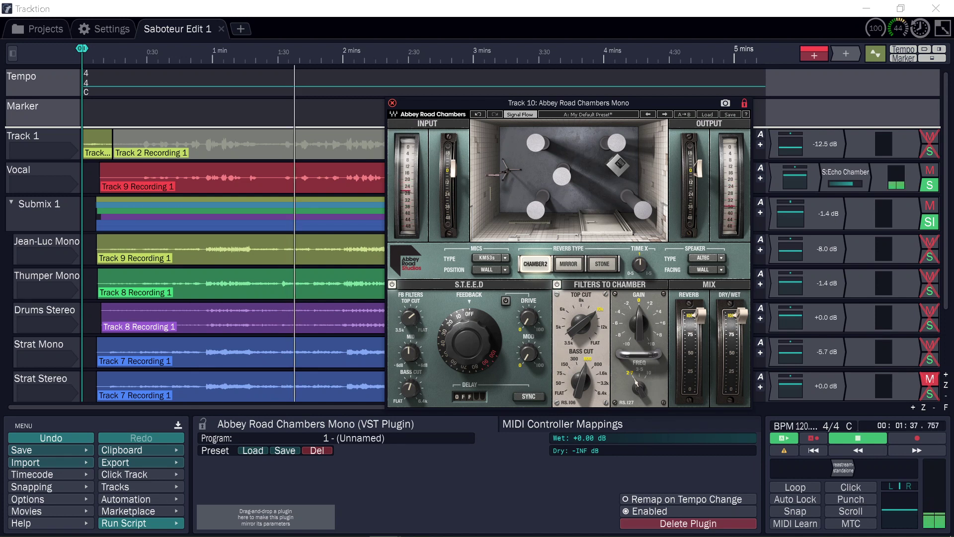
pyautogui.press('Escape')
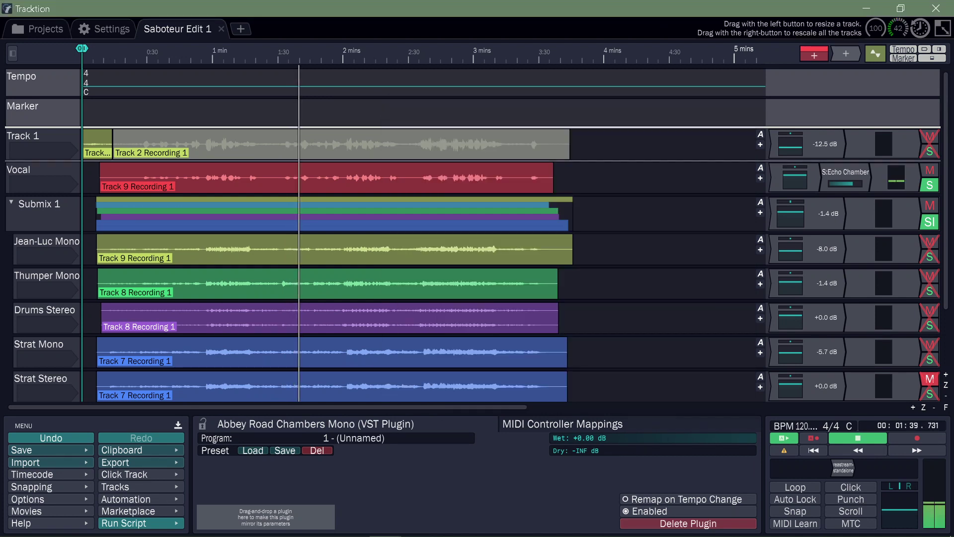
pyautogui.scroll(-3, 820, 278)
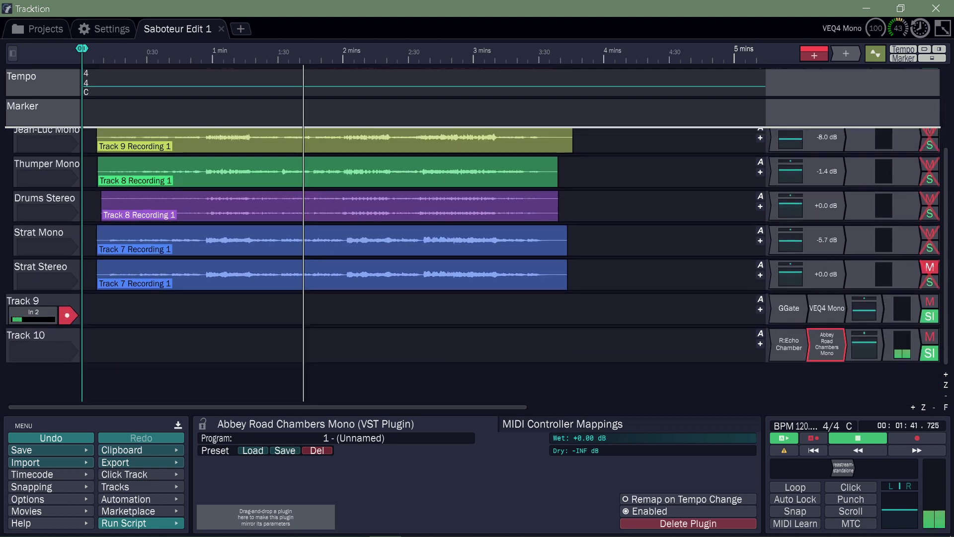
# Step: Replace the Abbey Road Chambers plugin on Track 10 with the MCharmVerb reverb
pyautogui.rightClick(827, 344)
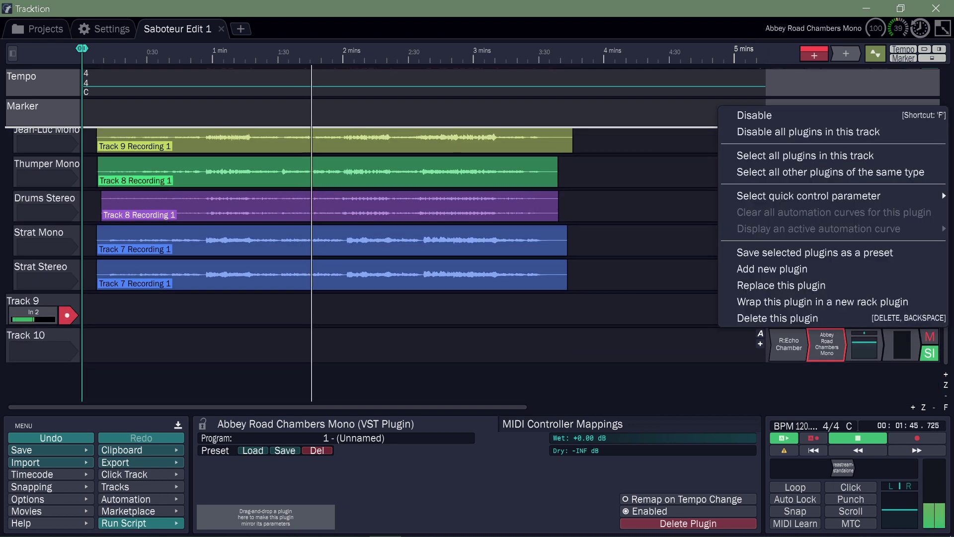
pyautogui.click(780, 285)
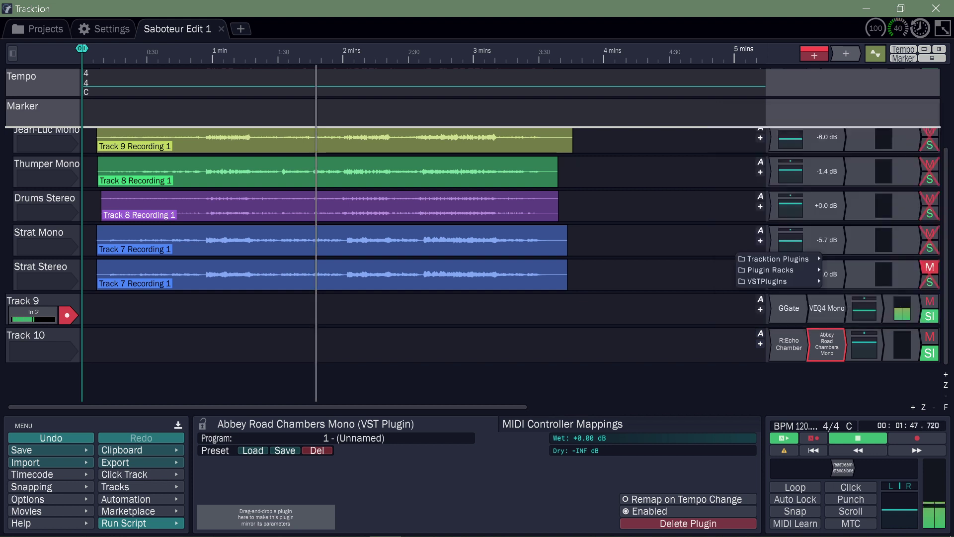
pyautogui.moveTo(777, 281)
pyautogui.moveTo(469, 97)
pyautogui.moveTo(472, 75)
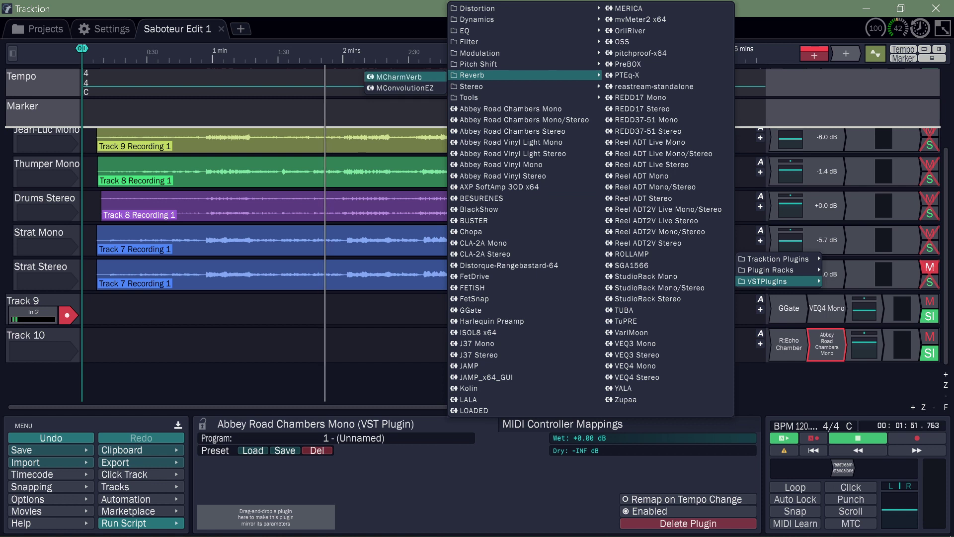
pyautogui.click(399, 77)
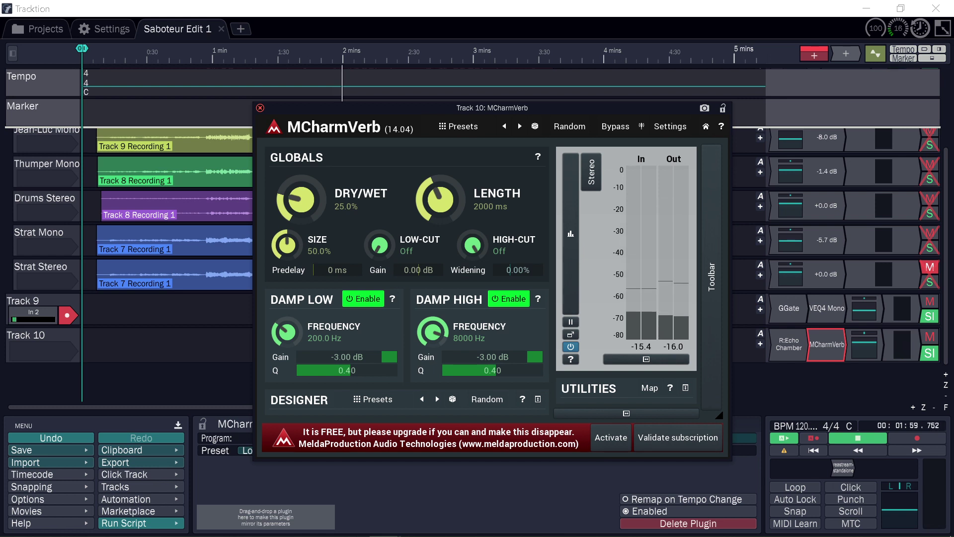
# Step: Set MCharmVerb's low-cut to 600 Hz and its high-cut to 10000 Hz
pyautogui.doubleClick(379, 245)
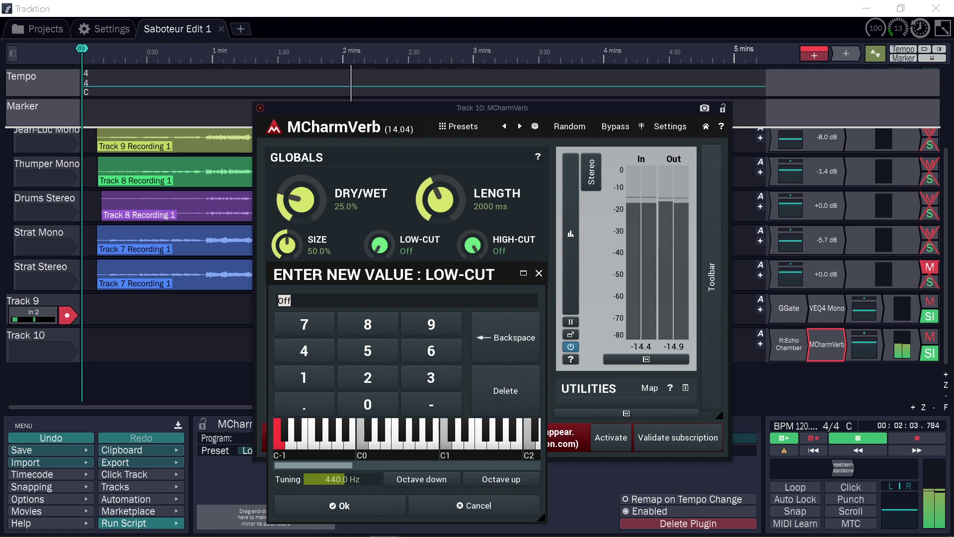
pyautogui.write('600')
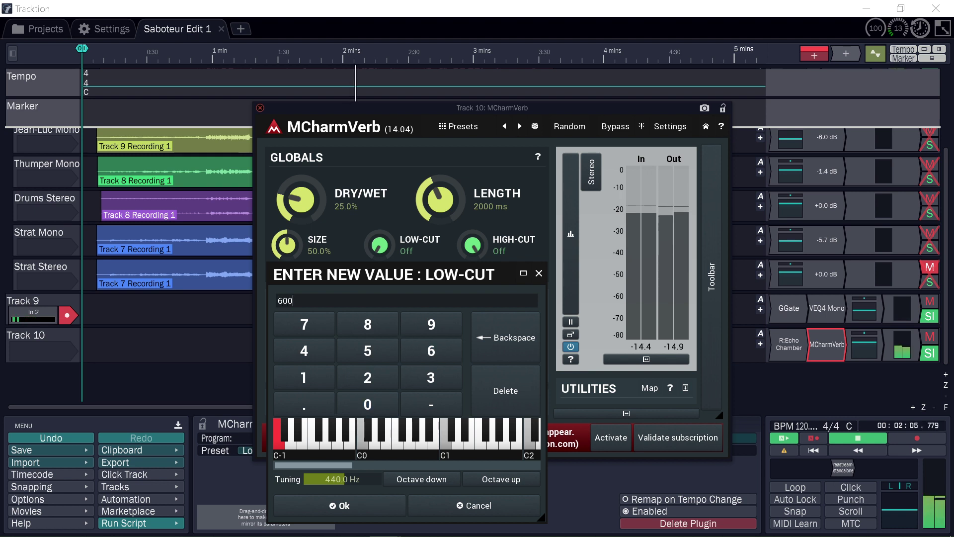
pyautogui.press('Return')
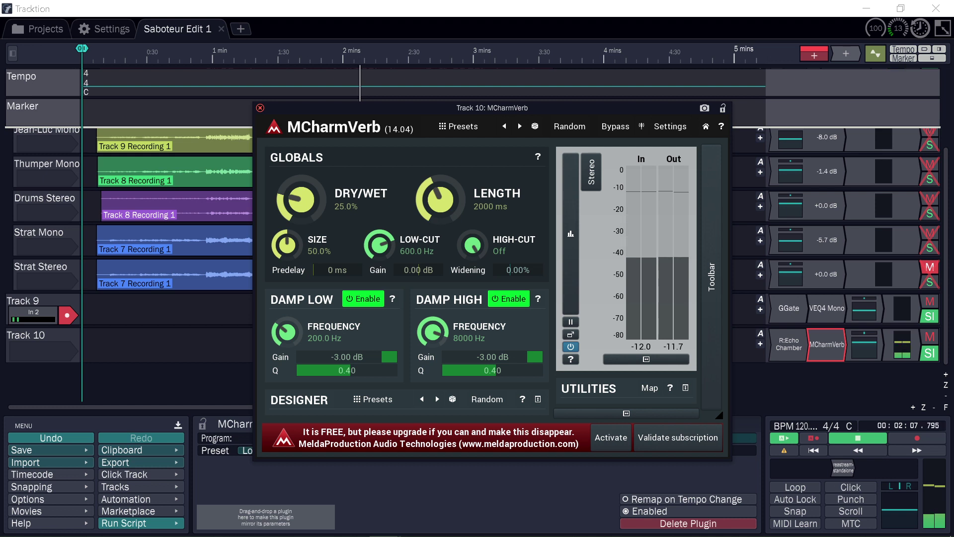
pyautogui.doubleClick(473, 244)
pyautogui.write('10000')
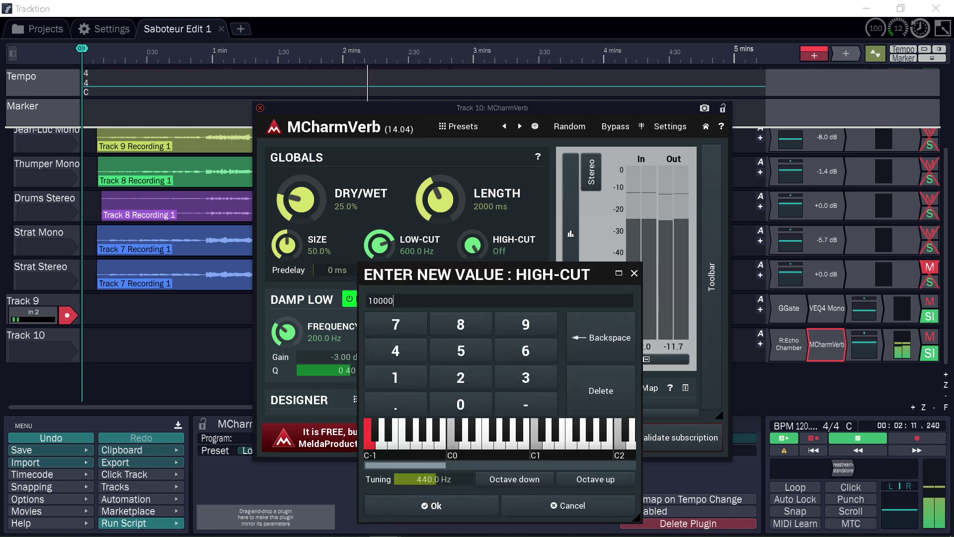
pyautogui.press('Return')
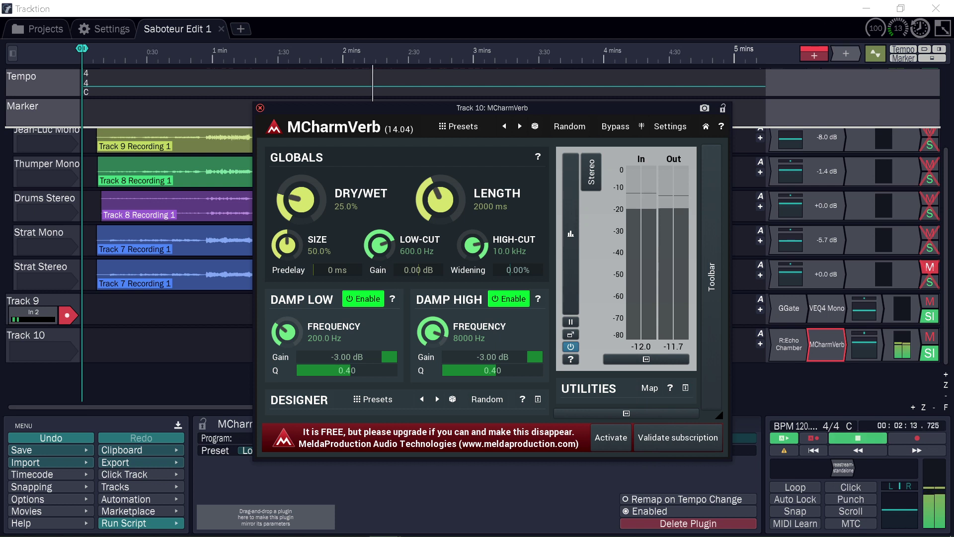
# Step: Disable both the Damp Low and Damp High sections of MCharmVerb and stop playback
pyautogui.click(364, 298)
pyautogui.click(508, 298)
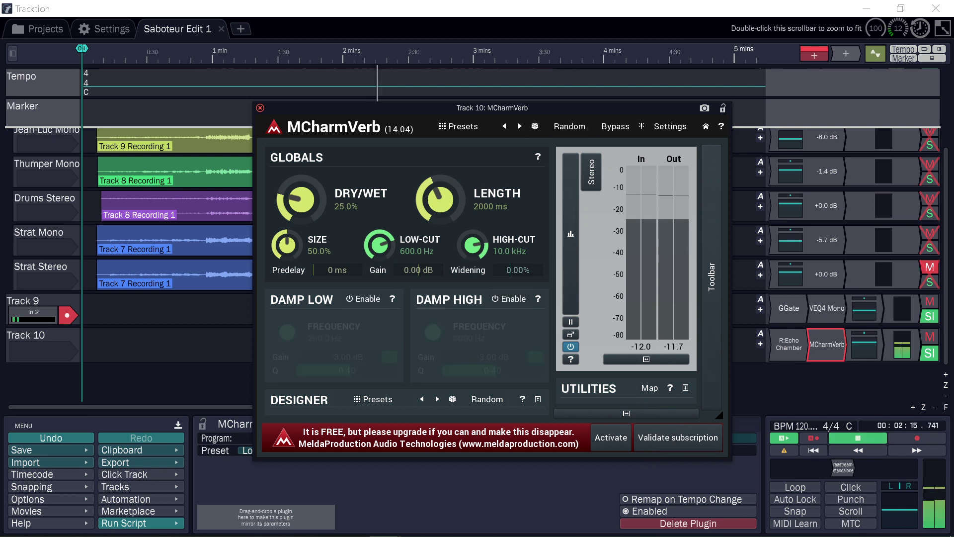
pyautogui.press('space')
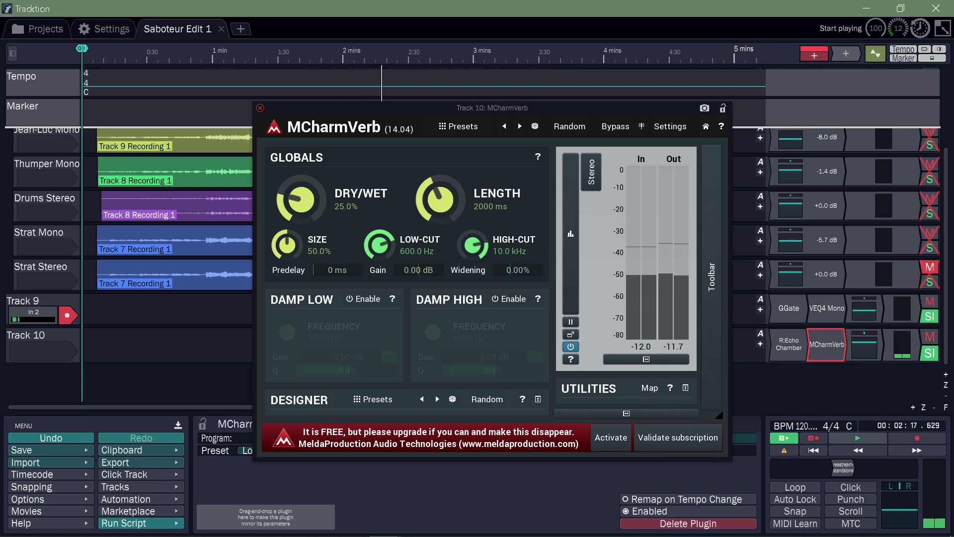
pyautogui.moveTo(387, 341); pyautogui.dragTo(394, 344)
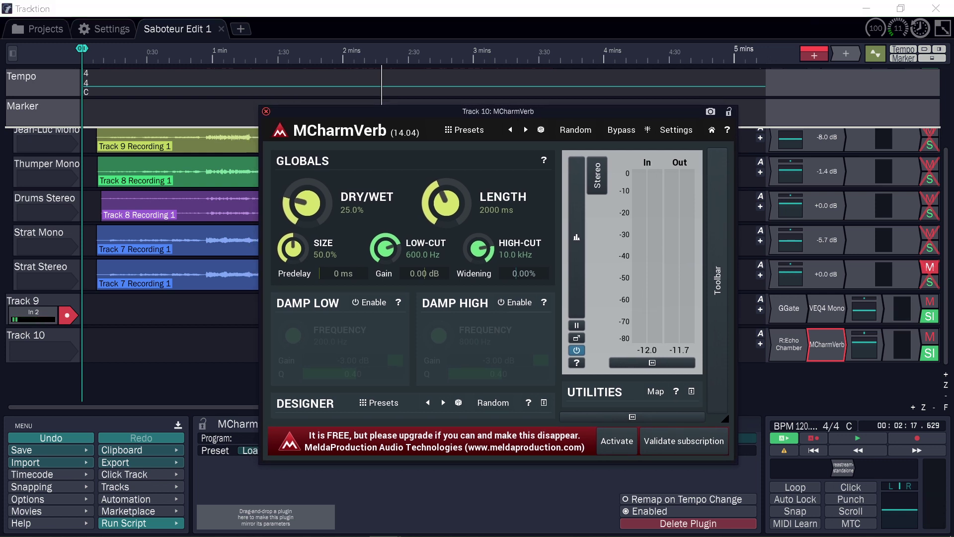
pyautogui.moveTo(394, 345); pyautogui.dragTo(363, 345)
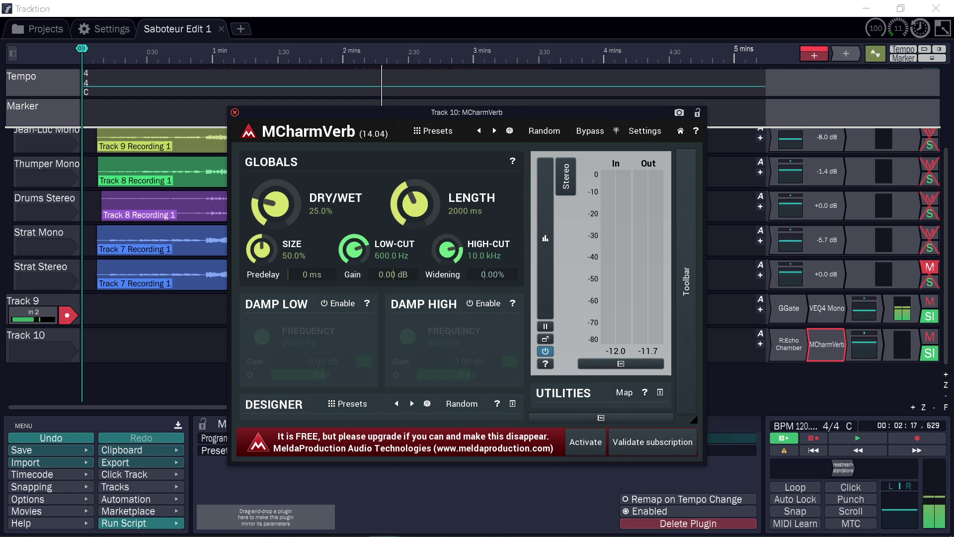
pyautogui.moveTo(363, 345); pyautogui.dragTo(407, 349)
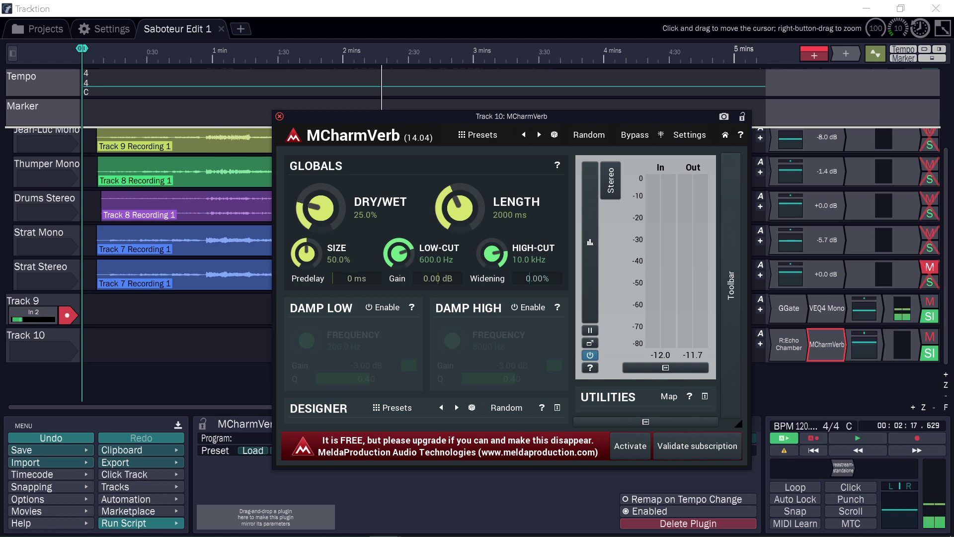
# Step: Start playback from about 17 seconds and set the reverb's length to 1000 ms and dry/wet to 50%
pyautogui.click(120, 54)
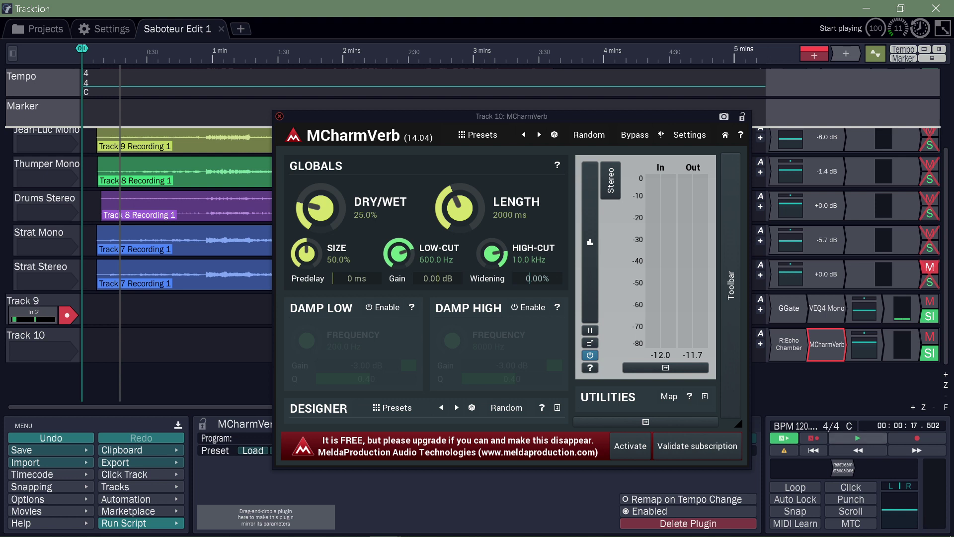
pyautogui.press('space')
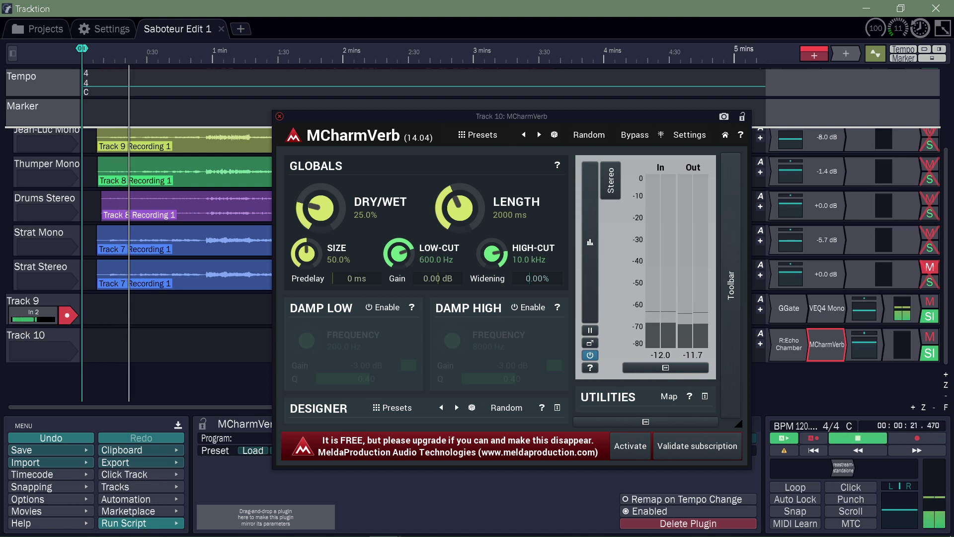
pyautogui.press('Return')
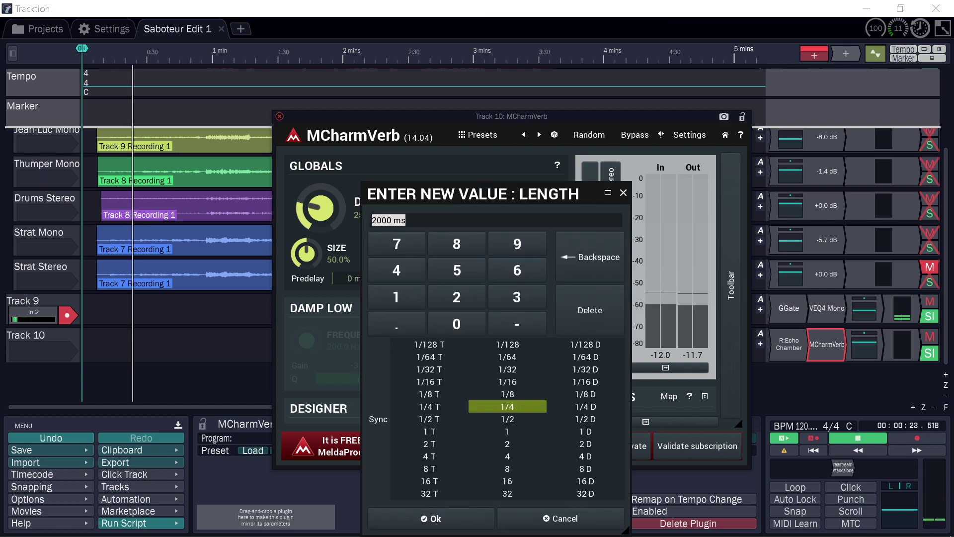
pyautogui.write('1000')
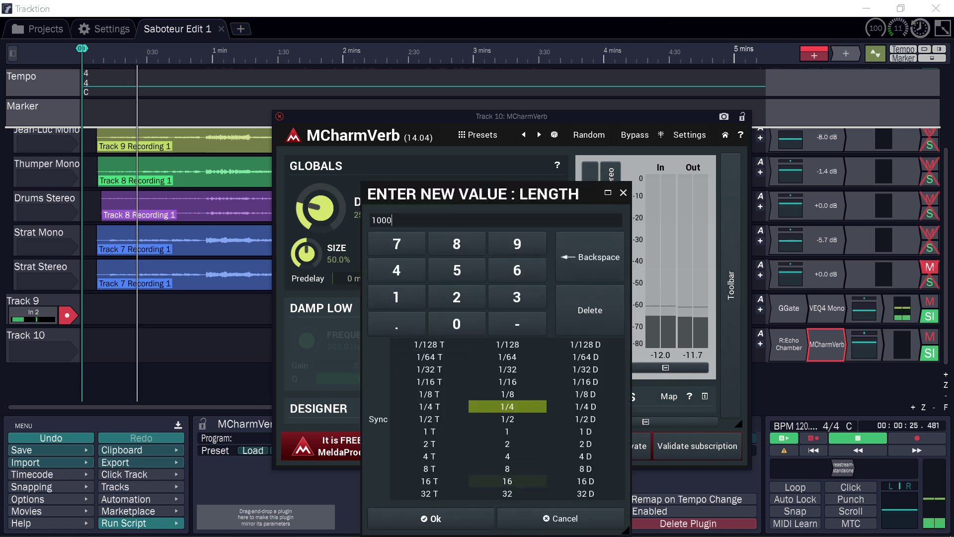
pyautogui.press('Return')
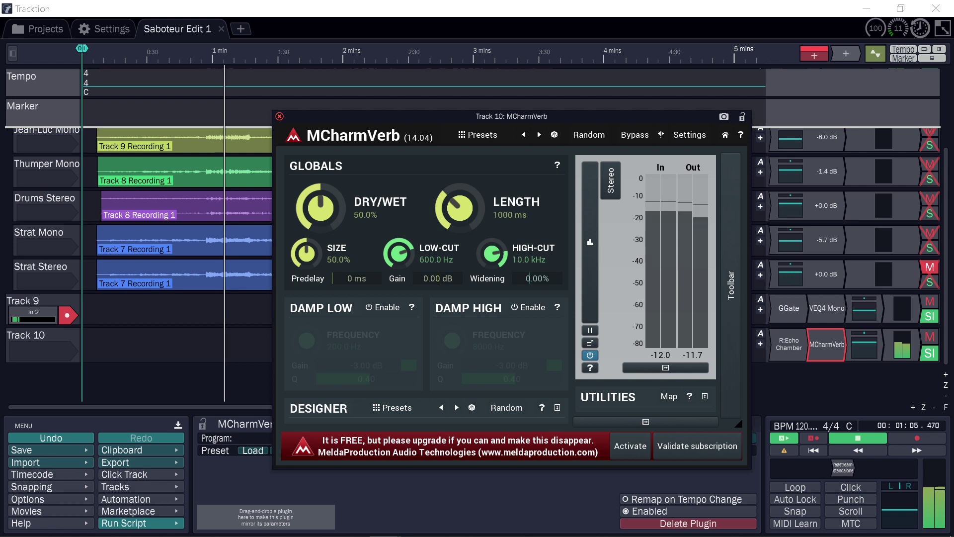
# Step: Tune the reverb size by ear while replaying the vocal, trying about 71% and 22% before settling on about 32%
pyautogui.moveTo(307, 254); pyautogui.dragTo(307, 230)
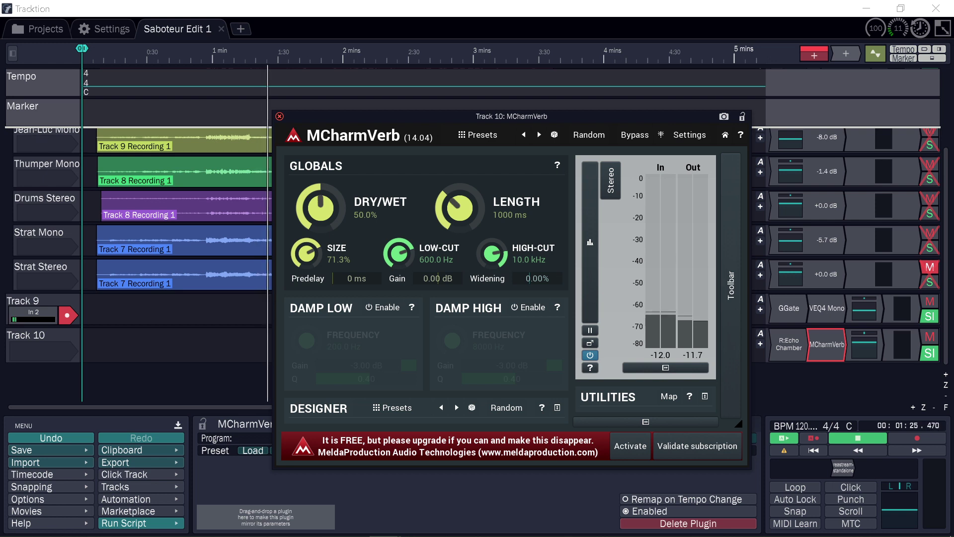
pyautogui.click(126, 54)
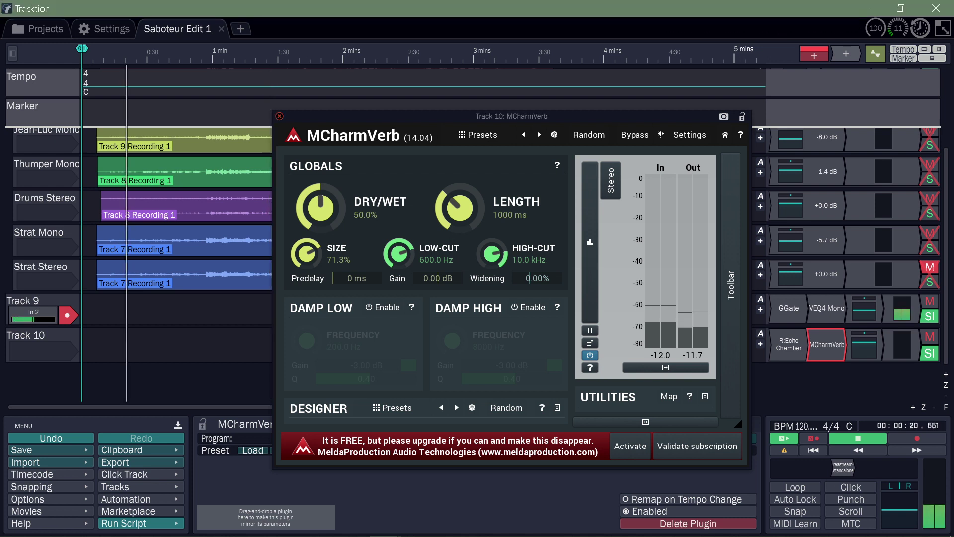
pyautogui.click(149, 53)
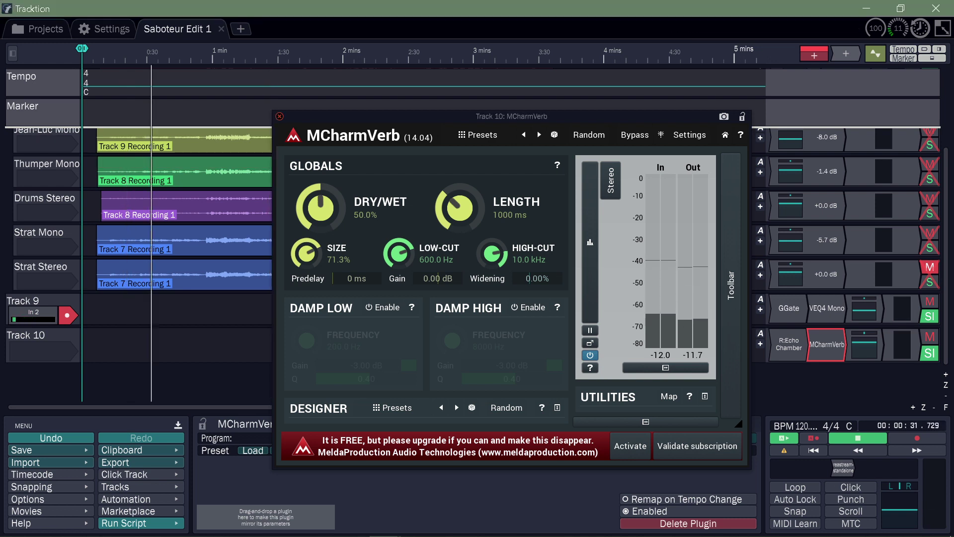
pyautogui.moveTo(307, 253); pyautogui.dragTo(306, 302)
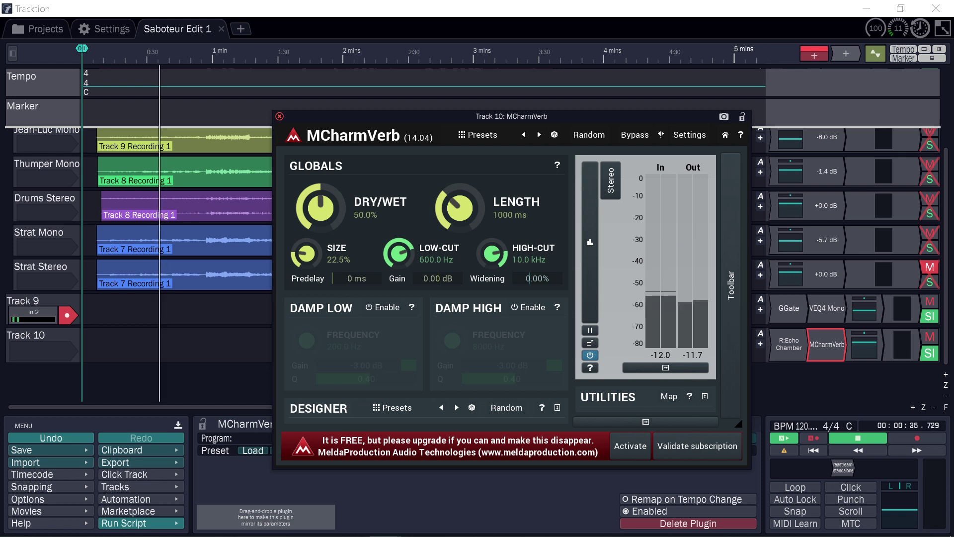
pyautogui.moveTo(307, 302); pyautogui.dragTo(306, 293)
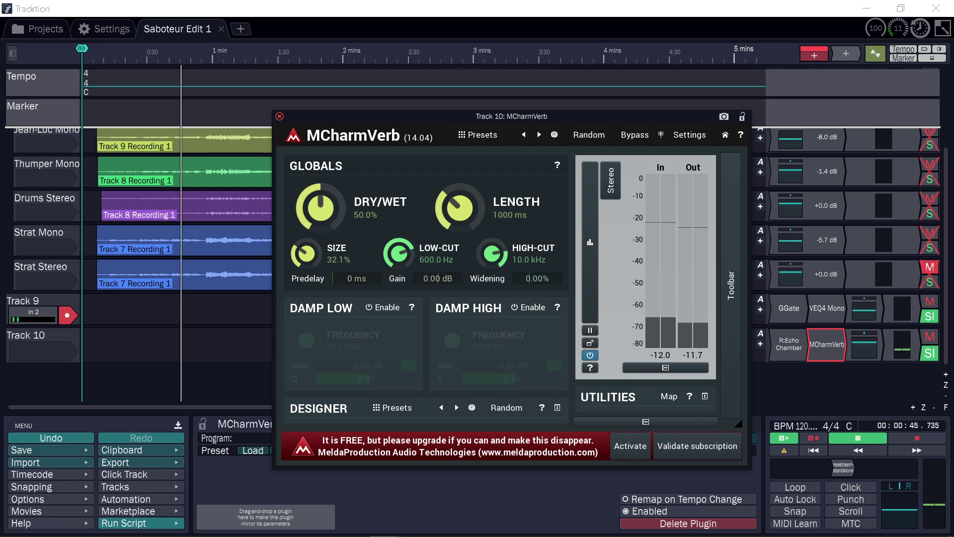
# Step: Set the reverb's widening to 100%, and adjust predelay to about 1.2 ms and dry/wet to about 35%
pyautogui.doubleClick(537, 278)
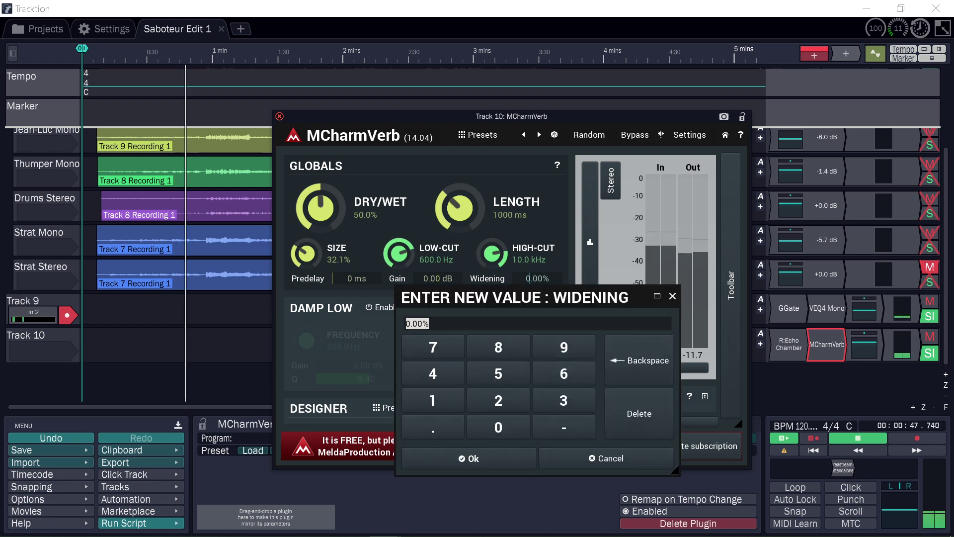
pyautogui.write('100')
pyautogui.press('Return')
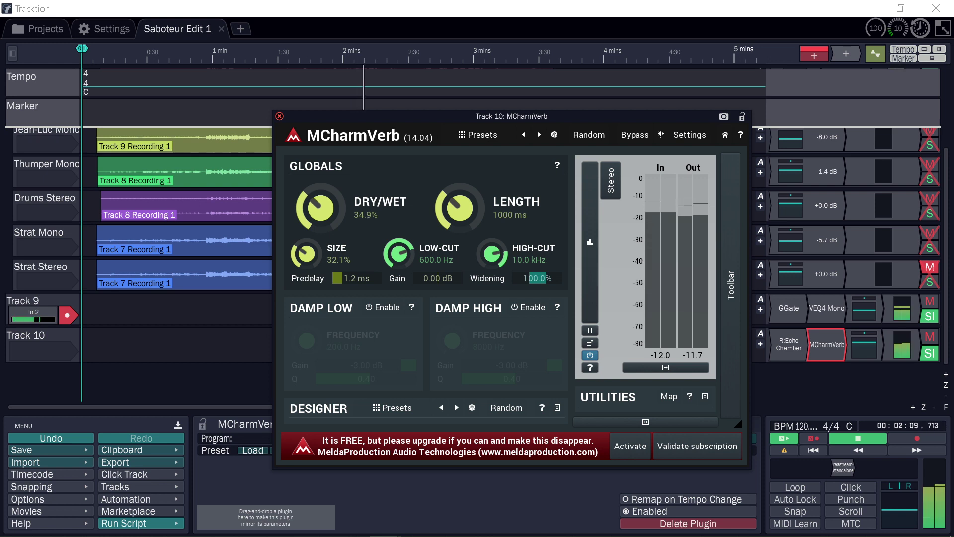
# Step: Switch to the Calculator and divide 35 by 2 to work out half the dry/wet amount
pyautogui.doubleClick(321, 208)
pyautogui.press('Escape')
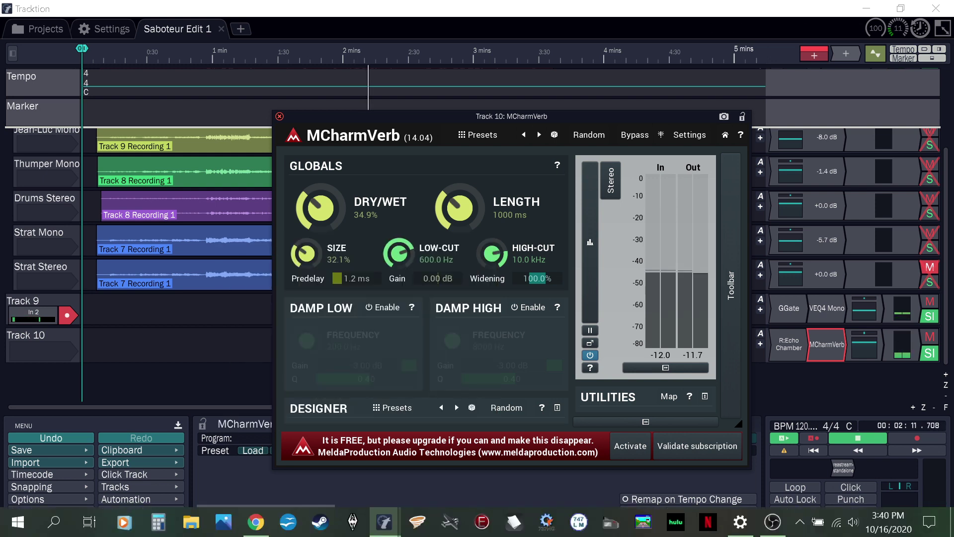
pyautogui.click(158, 521)
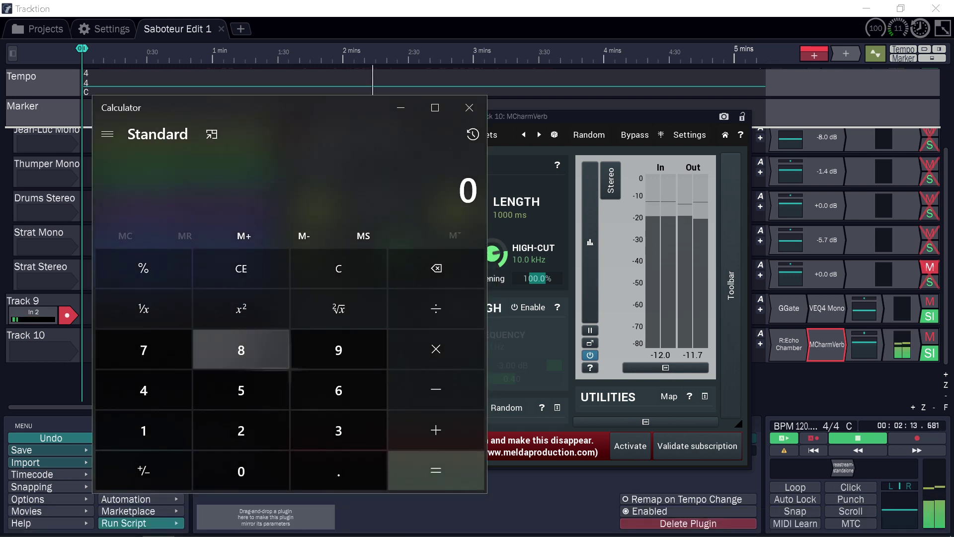
pyautogui.press('2')
pyautogui.press('Return')
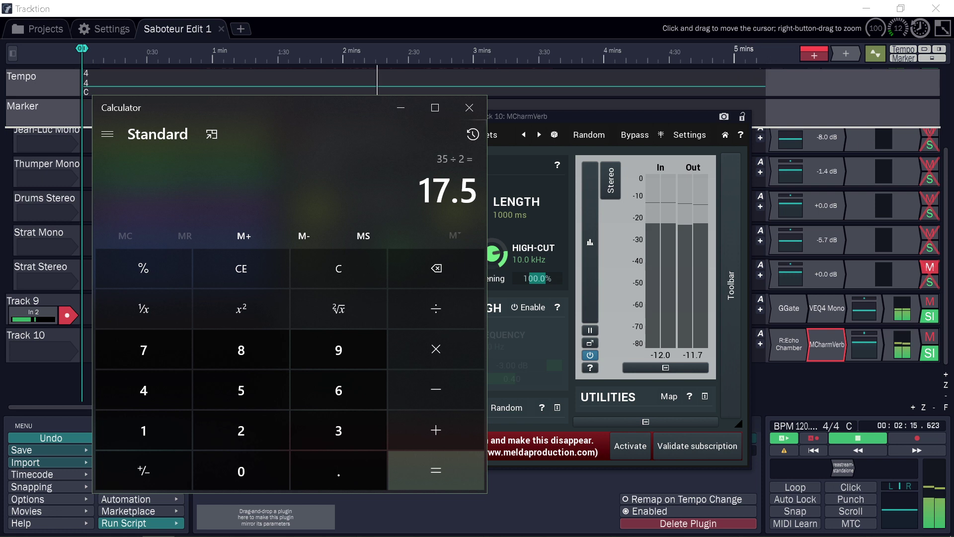
# Step: Close the Calculator, set MCharmVerb's dry/wet to 17.5%, and close the plugin window
pyautogui.click(469, 108)
pyautogui.press('Return')
pyautogui.write('17.5')
pyautogui.press('Return')
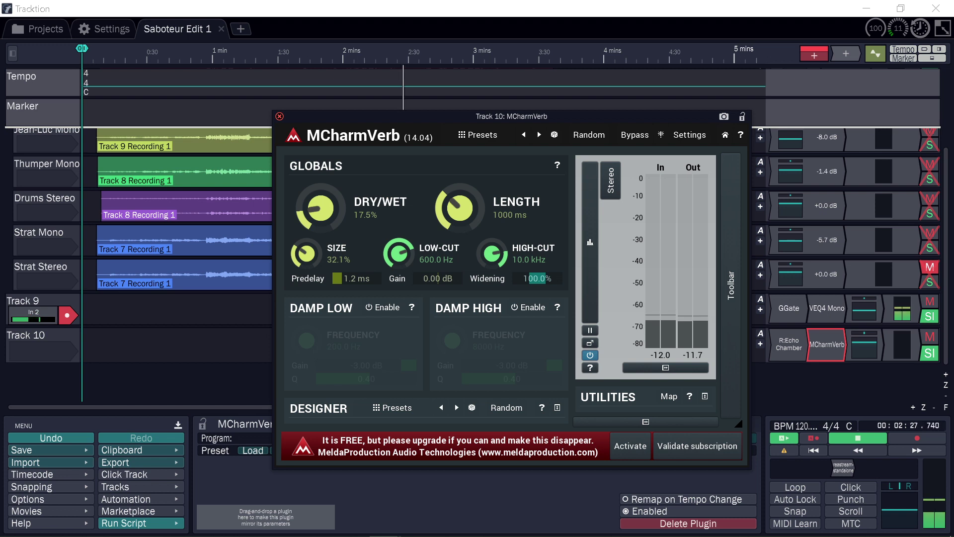
pyautogui.click(279, 117)
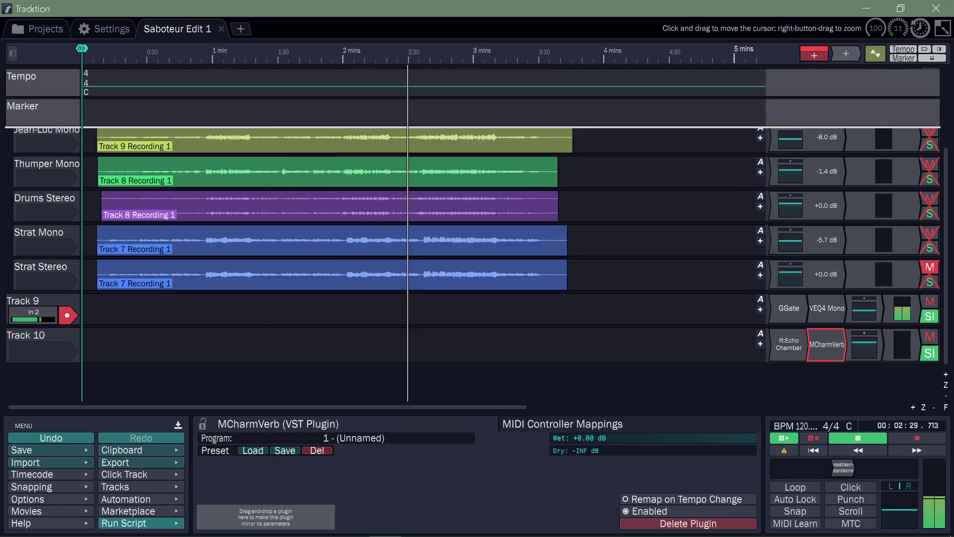
# Step: Unsolo the Vocal track and add an Aux Send plugin on the Echo Chamber bus to Submix 1, before its level meter
pyautogui.scroll(4, 42, 248)
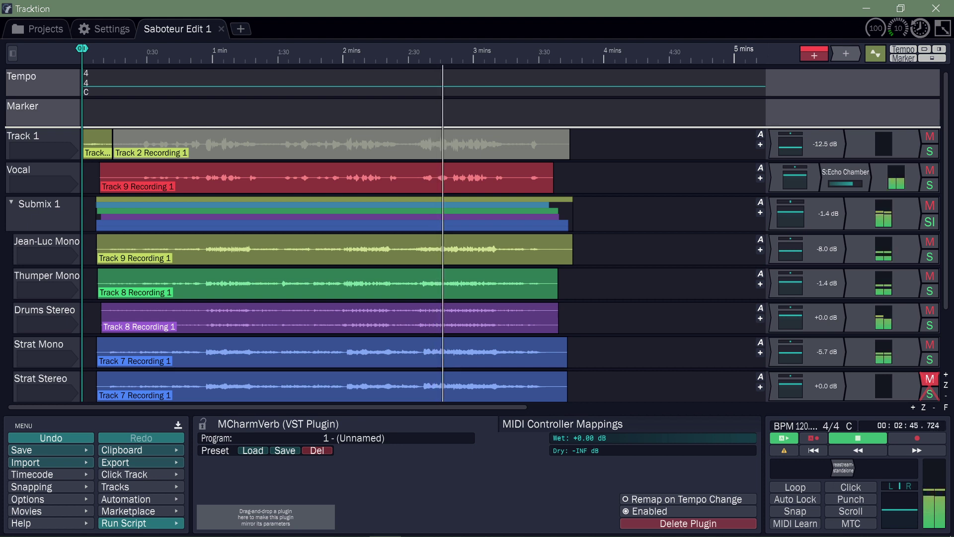
pyautogui.moveTo(856, 188); pyautogui.dragTo(768, 216)
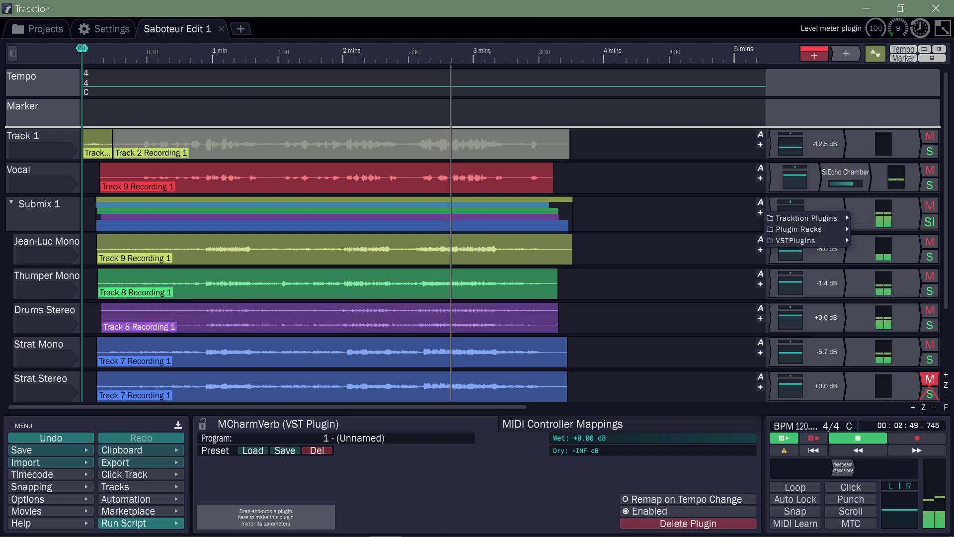
pyautogui.moveTo(805, 218)
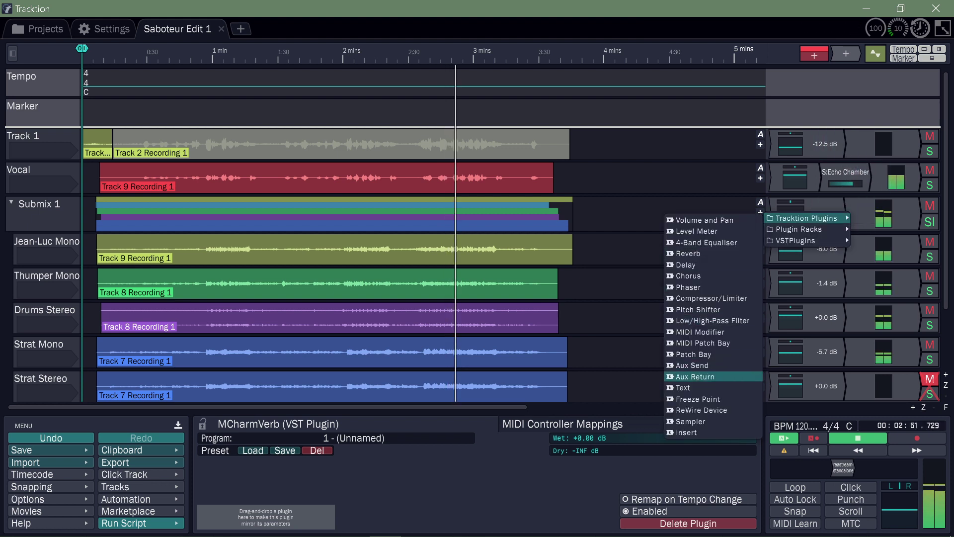
pyautogui.click(693, 365)
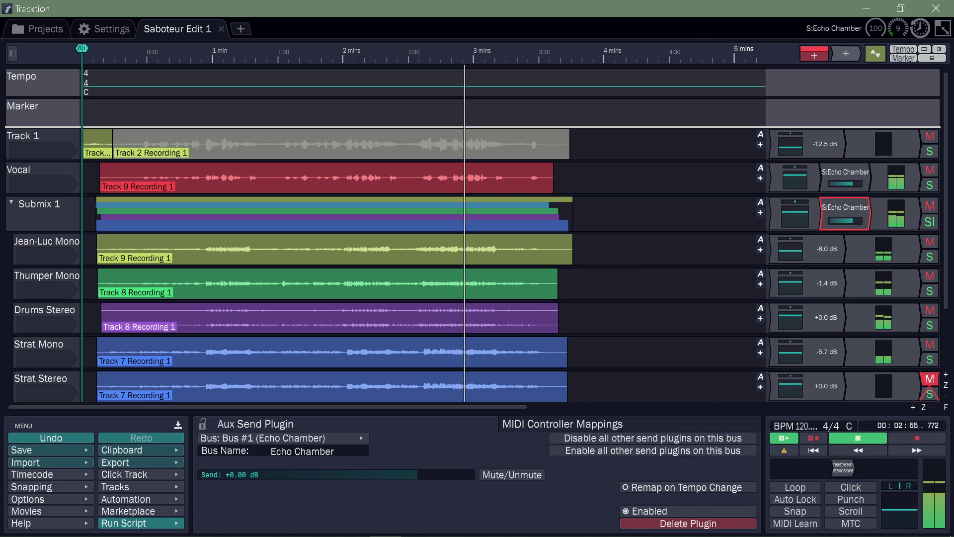
# Step: Mute the Vocal, solo Drums Stereo and replay the song from about 0:57
pyautogui.click(930, 170)
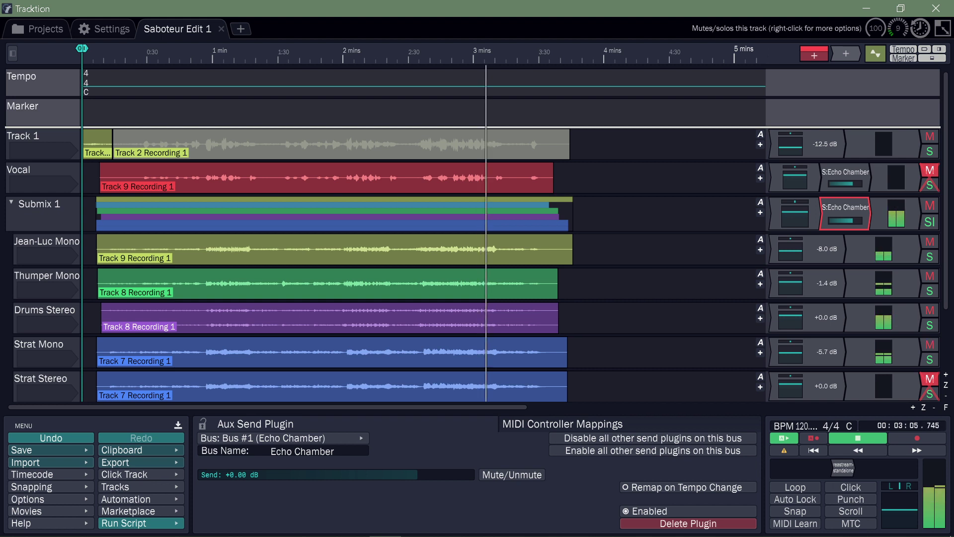
pyautogui.click(930, 325)
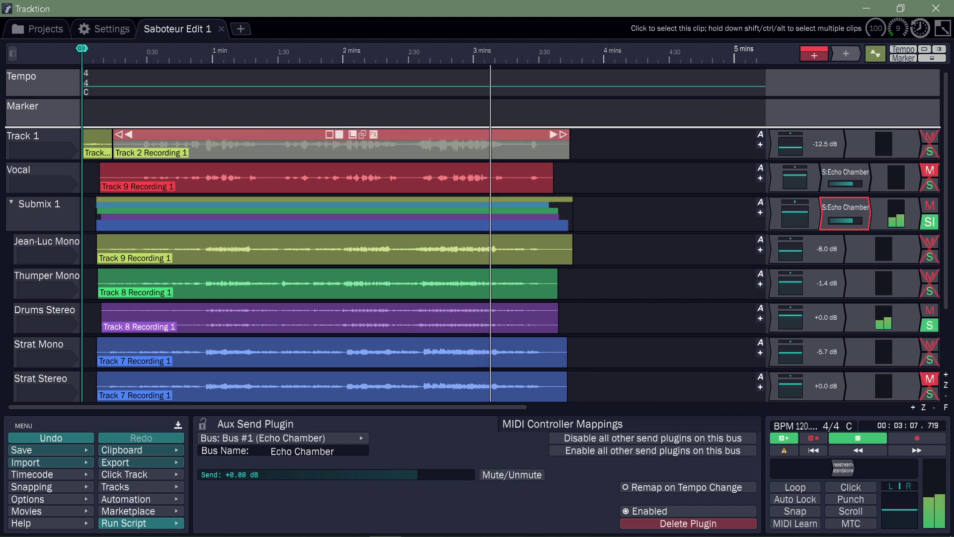
pyautogui.click(205, 56)
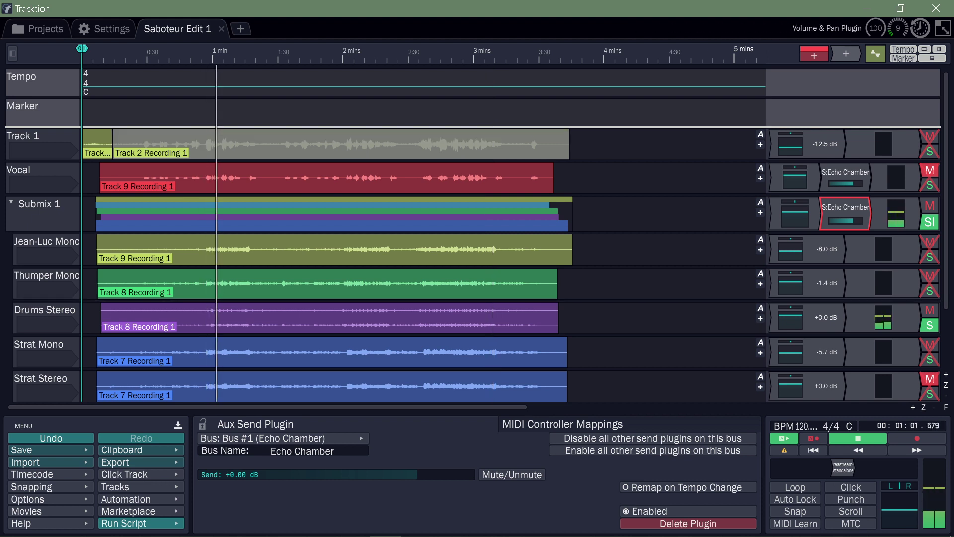
# Step: Raise MCharmVerb's dry/wet on Track 10 to about 36.4% and close the plugin window
pyautogui.scroll(-3, 825, 343)
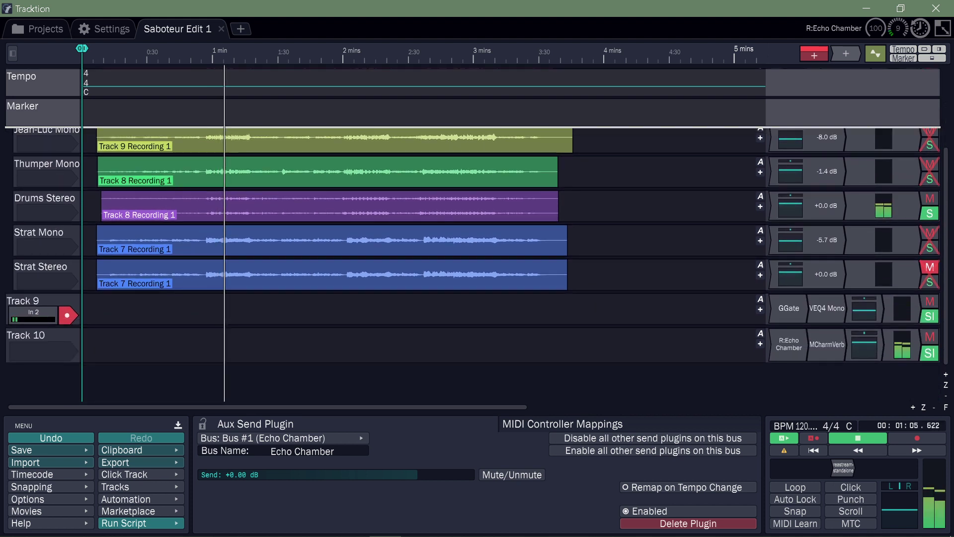
pyautogui.doubleClick(826, 344)
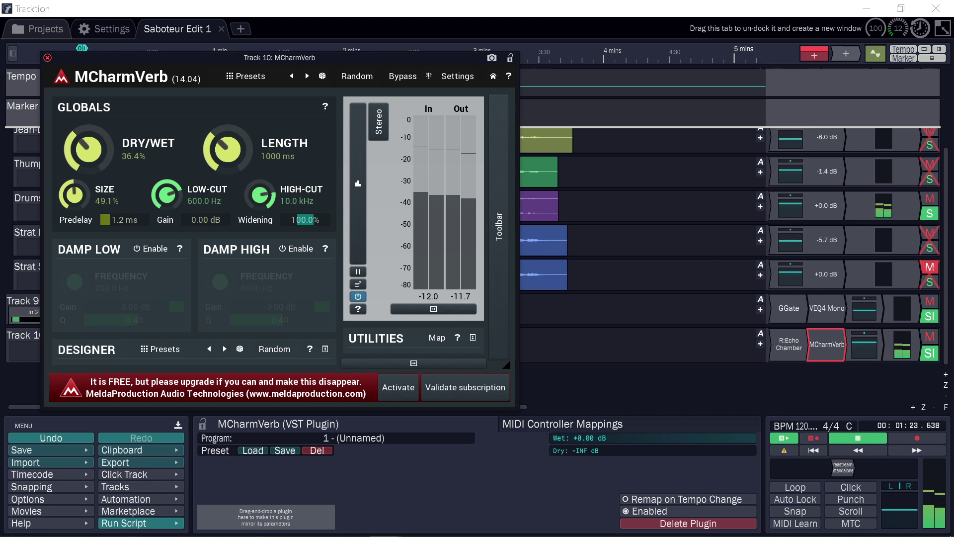
pyautogui.click(48, 58)
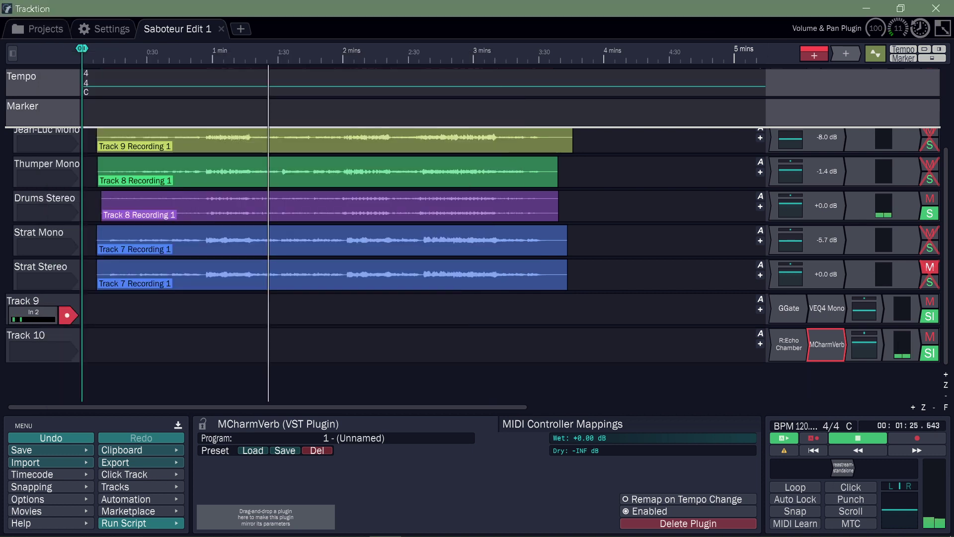
# Step: Lower Submix 1's Echo Chamber send level to about -10.6 dB
pyautogui.scroll(3, 790, 206)
pyautogui.scroll(1, 790, 206)
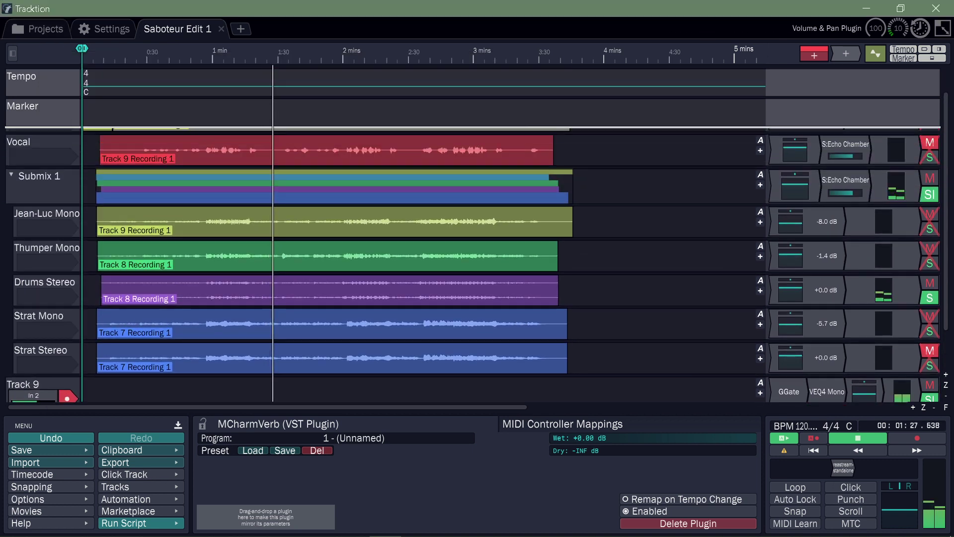
pyautogui.click(850, 188)
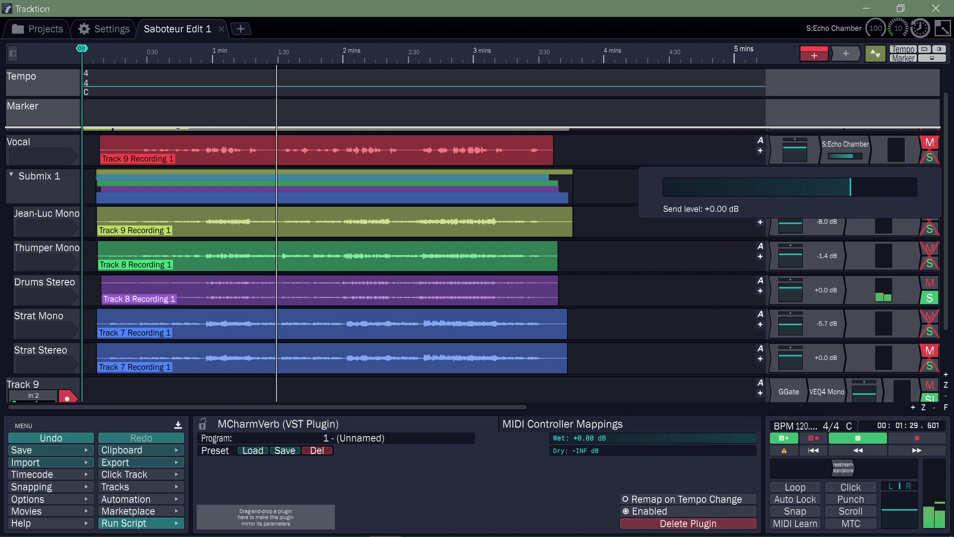
pyautogui.moveTo(850, 188); pyautogui.dragTo(849, 210)
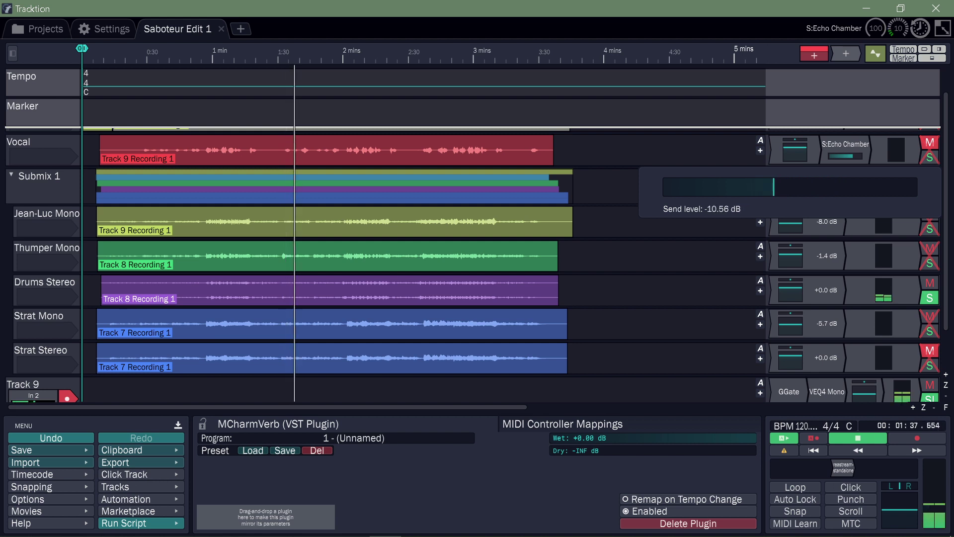
pyautogui.moveTo(849, 210); pyautogui.dragTo(849, 208)
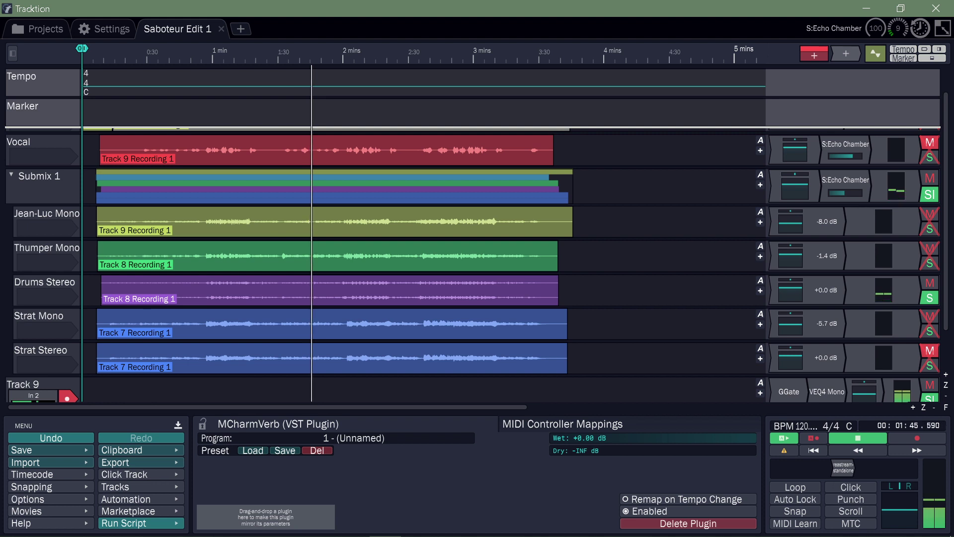
pyautogui.click(844, 193)
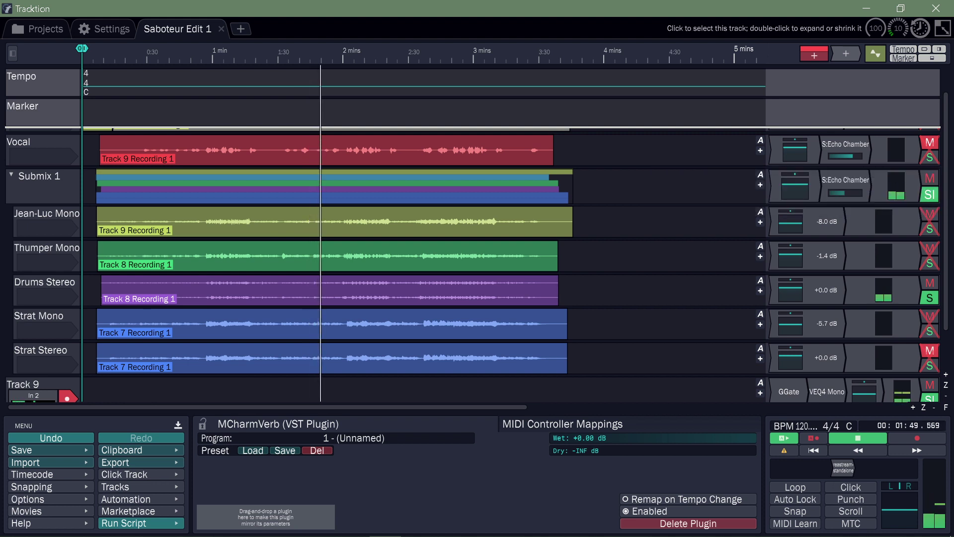
# Step: Audition Strat Mono in solo from about 0:56 and 2:35, switch the solo to Jean-Luc Mono, and clear the solo
pyautogui.click(930, 194)
pyautogui.click(930, 331)
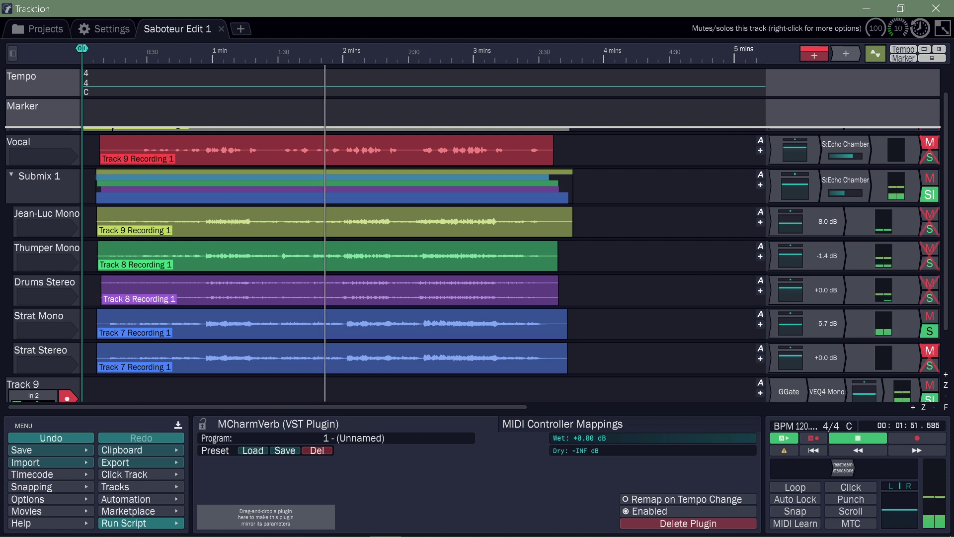
pyautogui.click(203, 55)
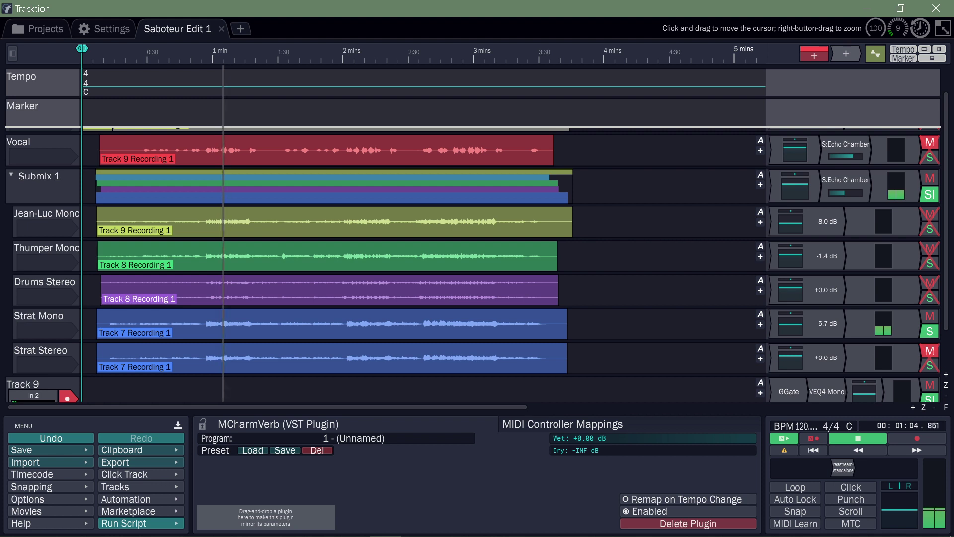
pyautogui.click(420, 55)
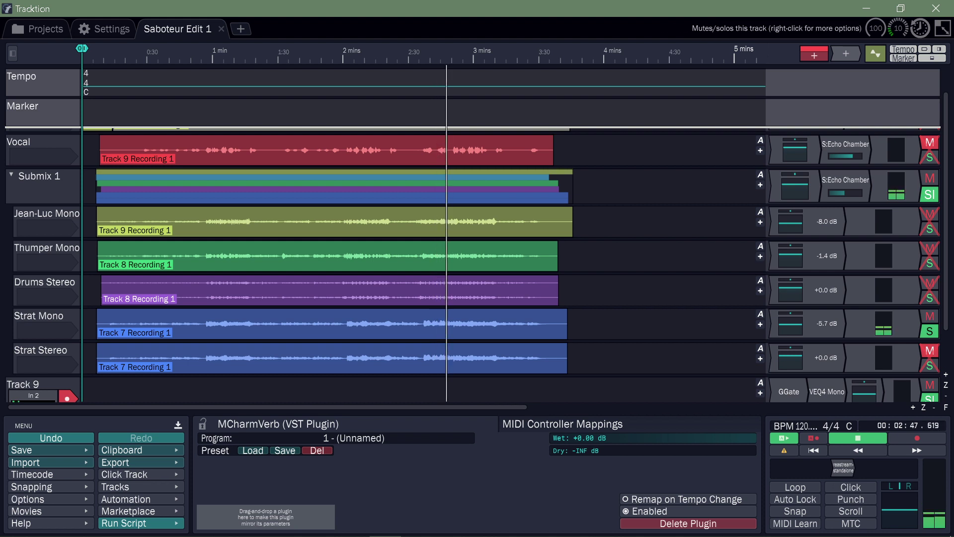
pyautogui.click(929, 228)
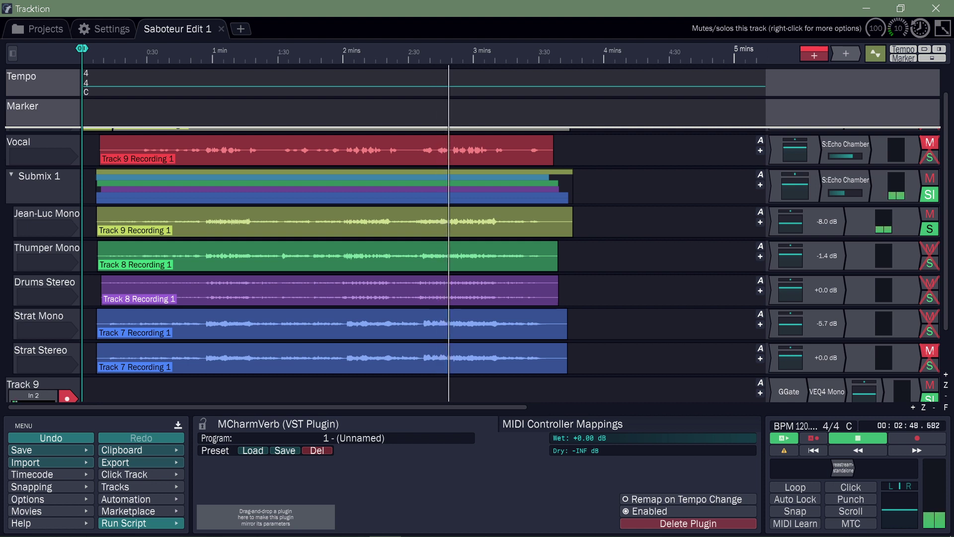
pyautogui.click(929, 194)
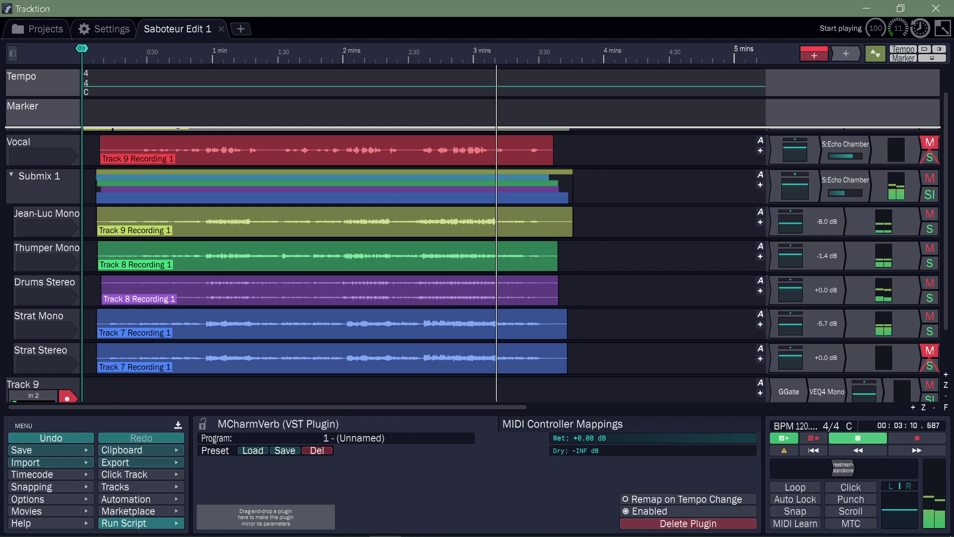
# Step: Restart playback from about 0:25 with the Vocal unmuted and check the Vocal's Echo Chamber send level
pyautogui.click(857, 438)
pyautogui.click(813, 450)
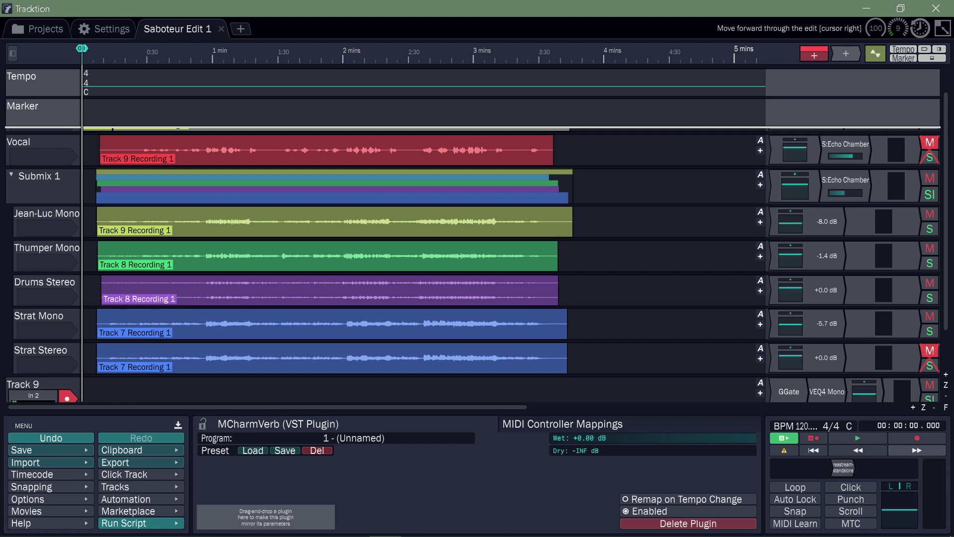
pyautogui.click(917, 450)
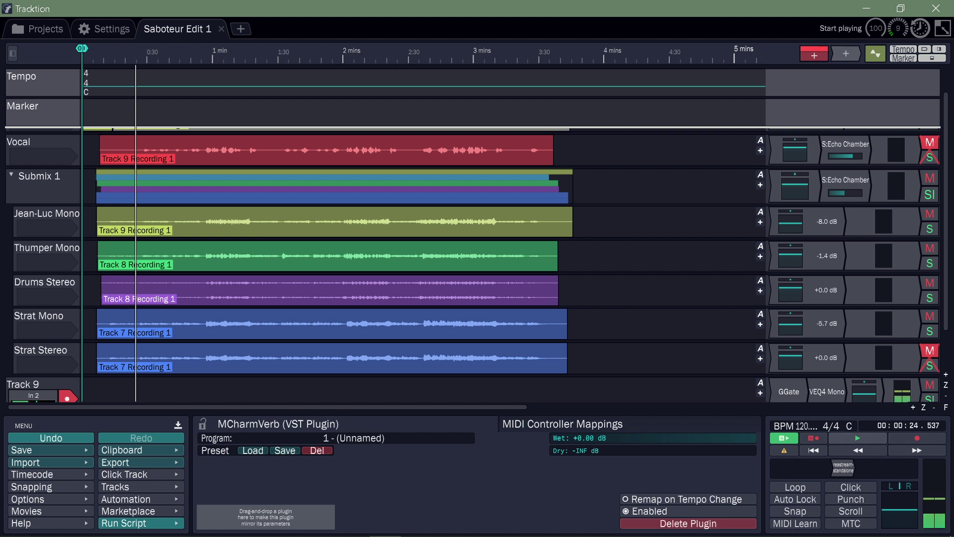
pyautogui.click(929, 142)
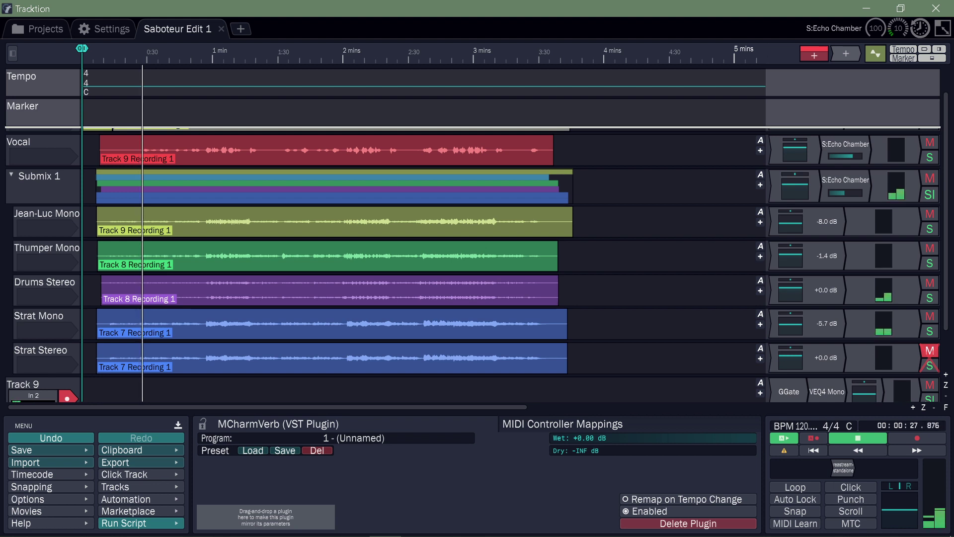
pyautogui.click(844, 156)
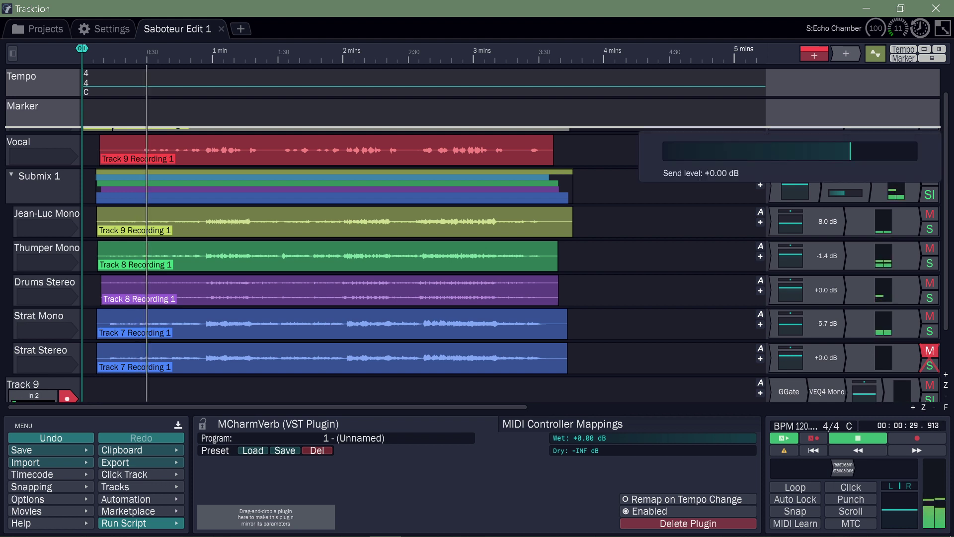
pyautogui.moveTo(850, 150); pyautogui.dragTo(844, 151)
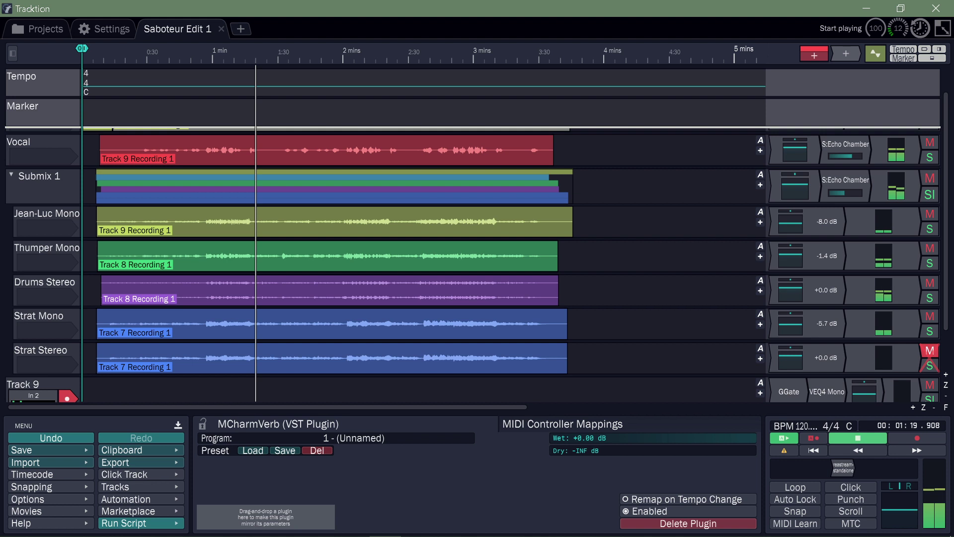
# Step: Stop playback, place the playhead at about 10 seconds and solo Strat Mono
pyautogui.click(857, 438)
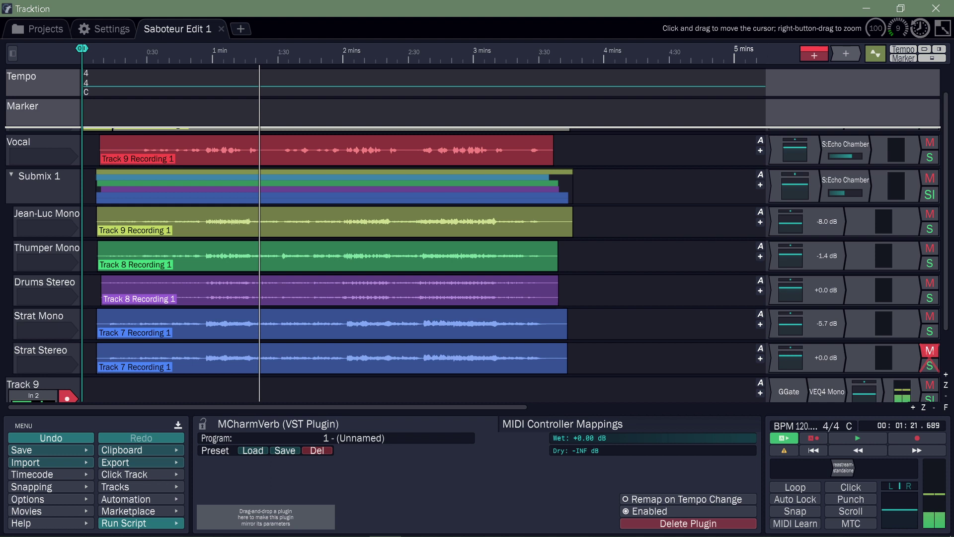
pyautogui.click(104, 55)
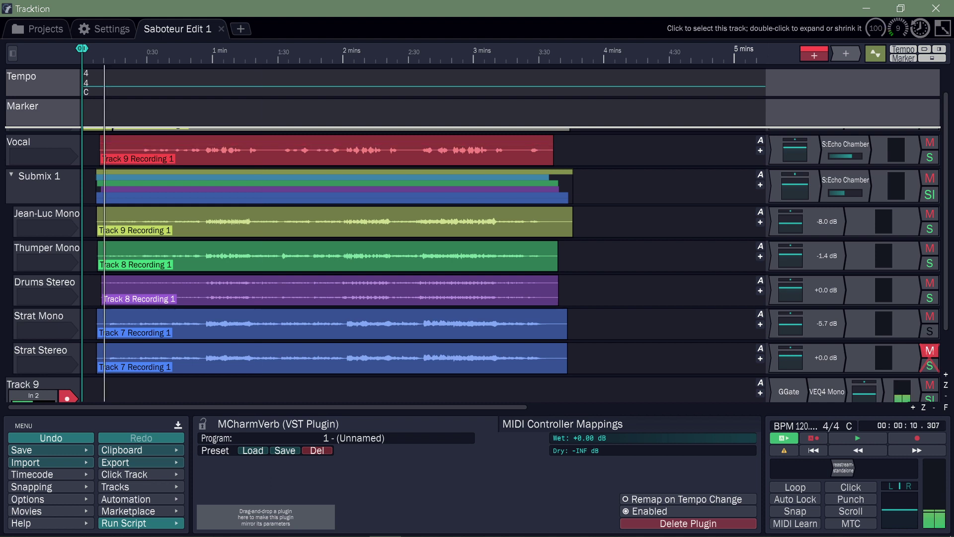
pyautogui.click(929, 331)
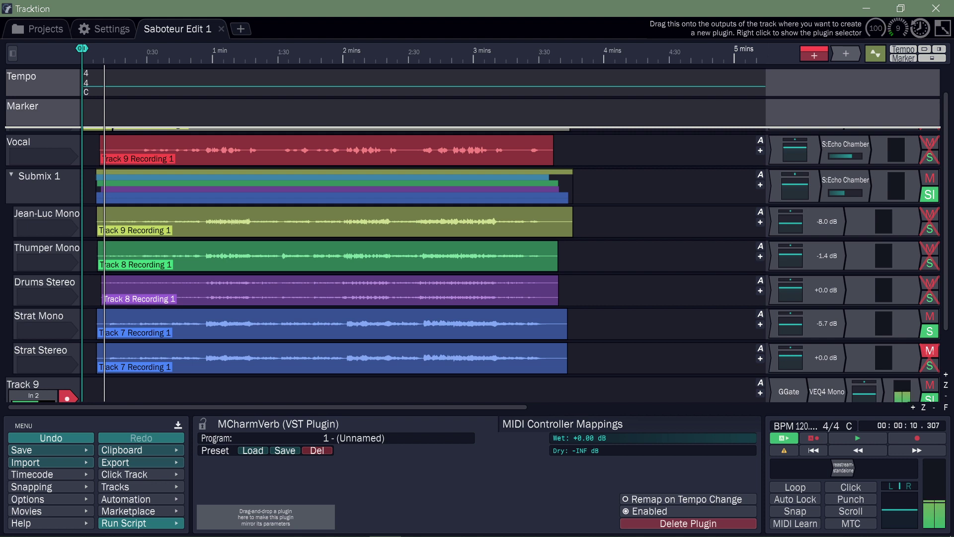
# Step: Insert the AXP SoftAmp 3OD x64 VST plugin on Strat Mono, before its volume and pan plugin
pyautogui.moveTo(943, 28); pyautogui.dragTo(763, 324)
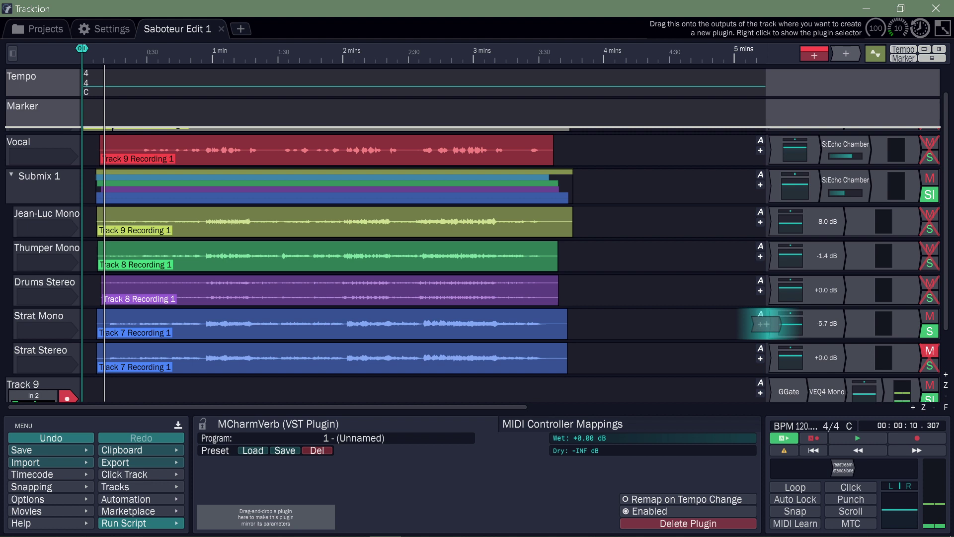
pyautogui.moveTo(764, 323); pyautogui.dragTo(764, 324)
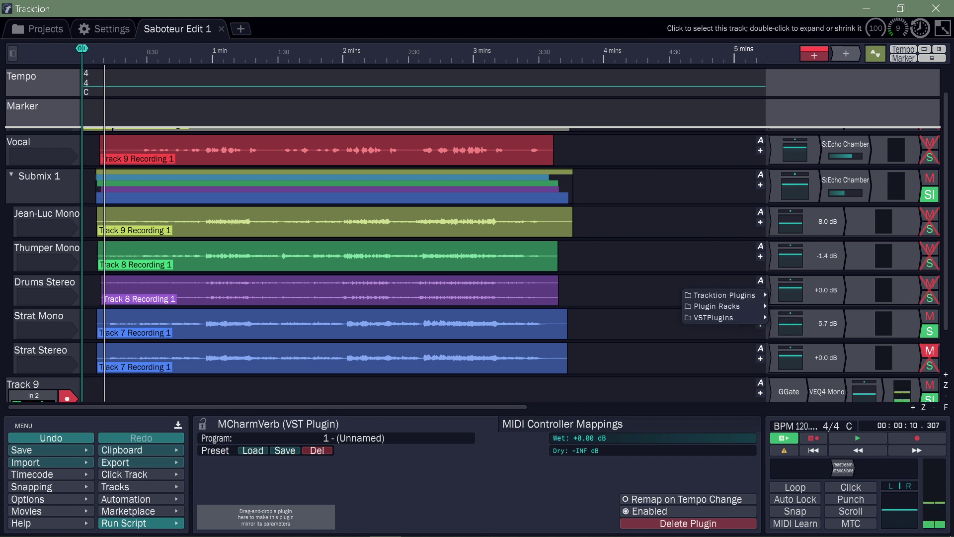
pyautogui.moveTo(713, 317)
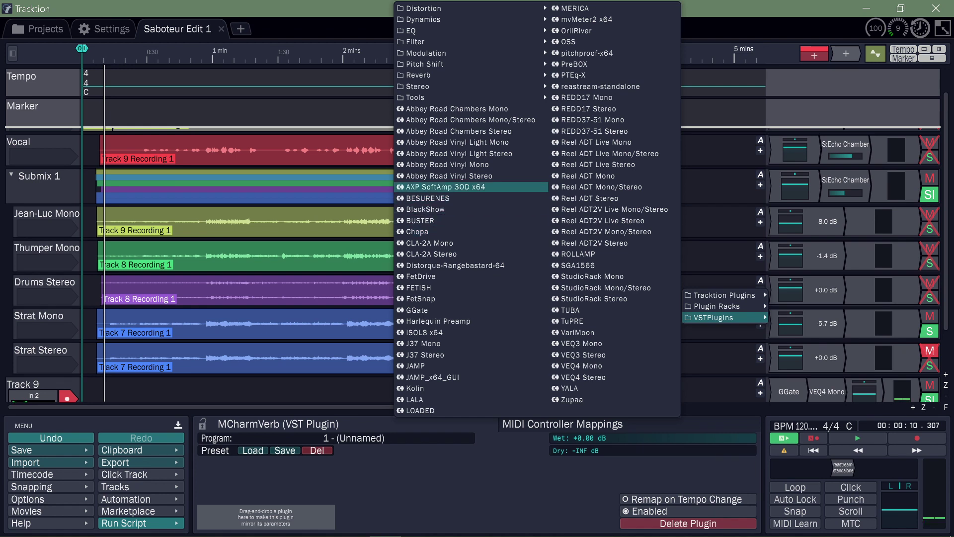
pyautogui.click(445, 187)
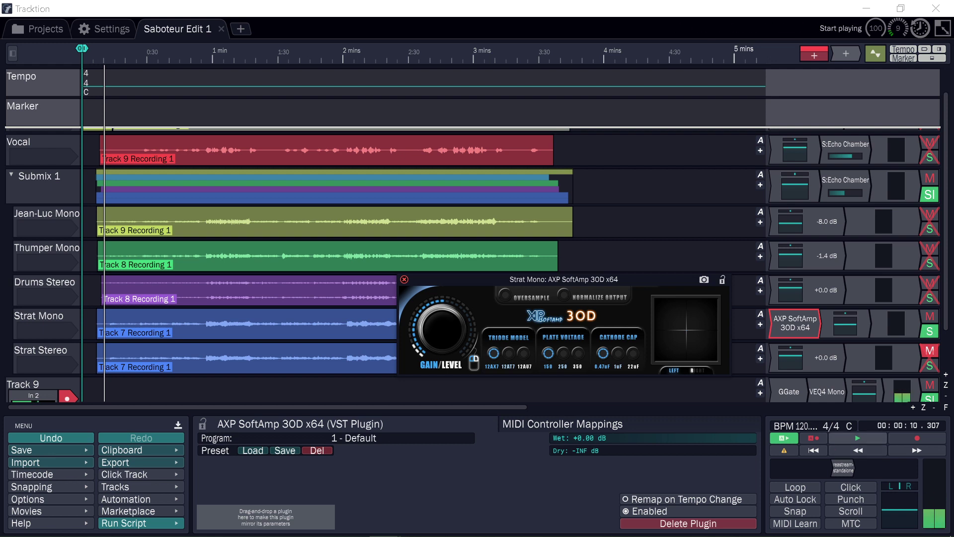
# Step: With Strat Mono playing, set SoftAmp's plate voltage to 350 and cathode cap to 22uF, and enable Oversample and Normalize Output
pyautogui.click(857, 437)
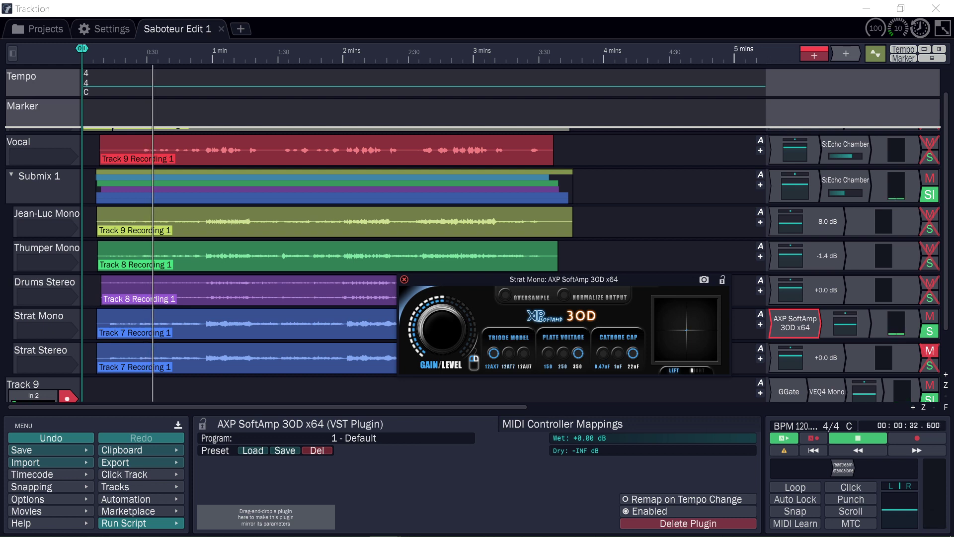
pyautogui.click(113, 52)
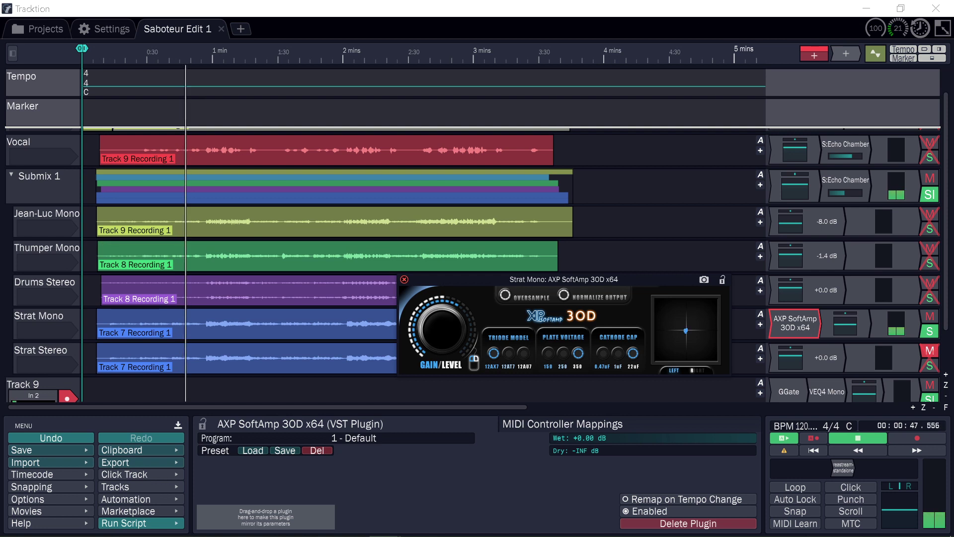
# Step: Compare Strat Mono with SoftAmp off and on, leave it enabled with plate voltage at 250, and replay from about 0:55
pyautogui.click(646, 511)
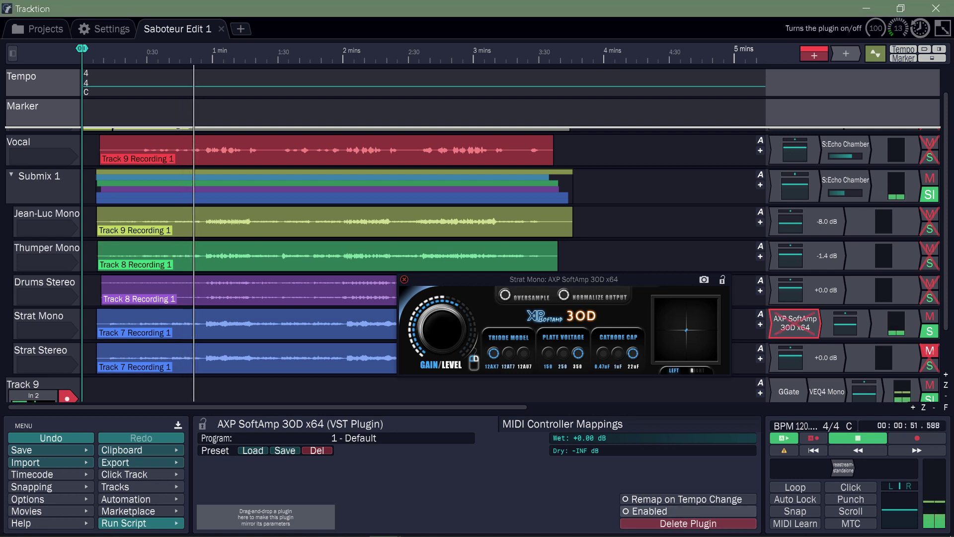
pyautogui.click(646, 511)
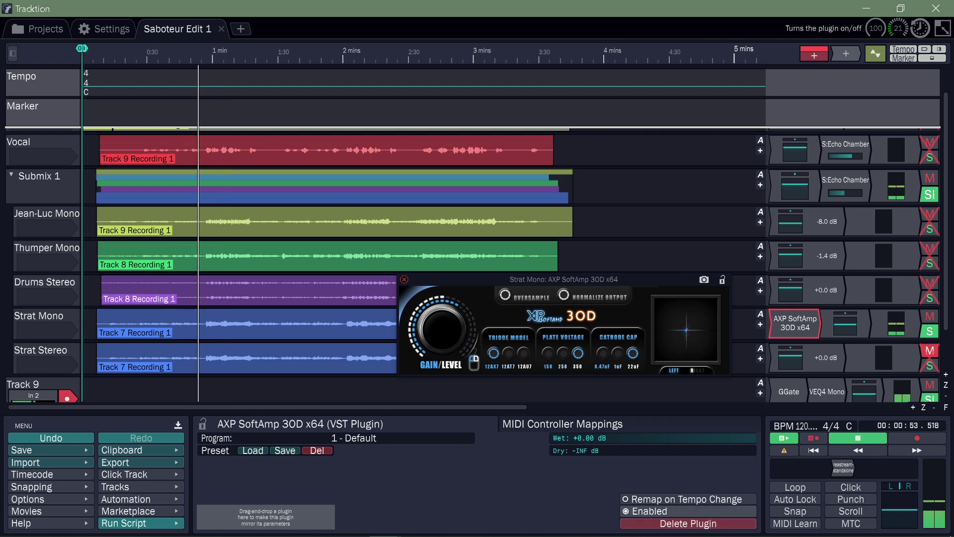
pyautogui.click(641, 511)
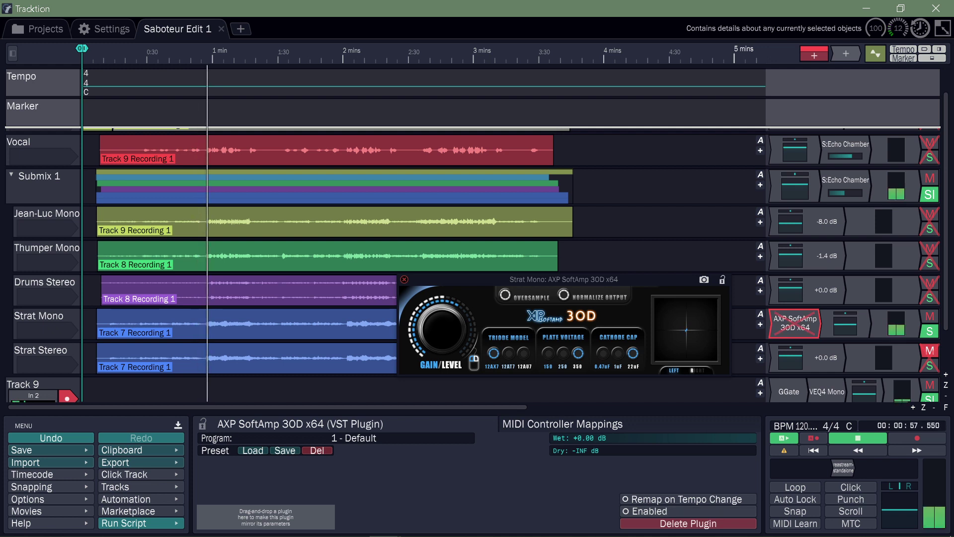
pyautogui.click(641, 511)
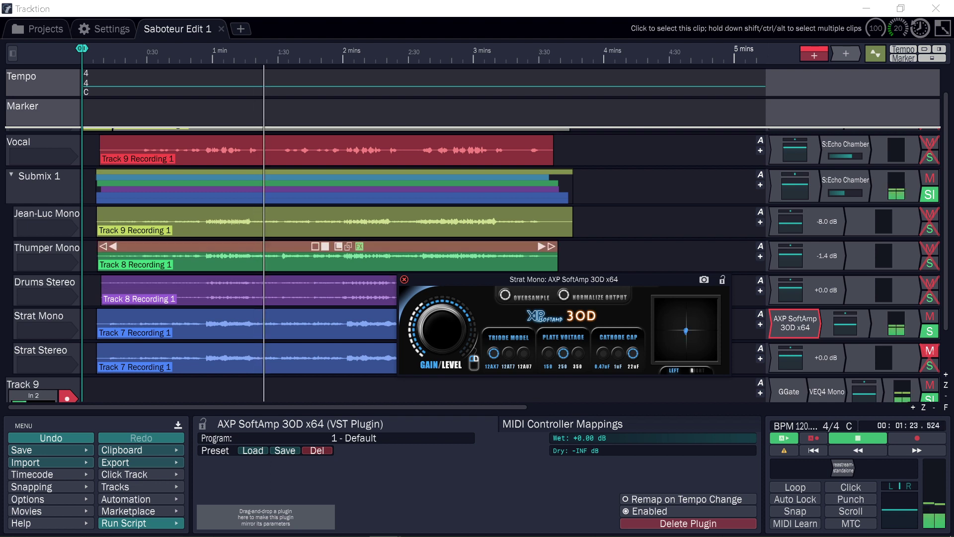
pyautogui.click(201, 149)
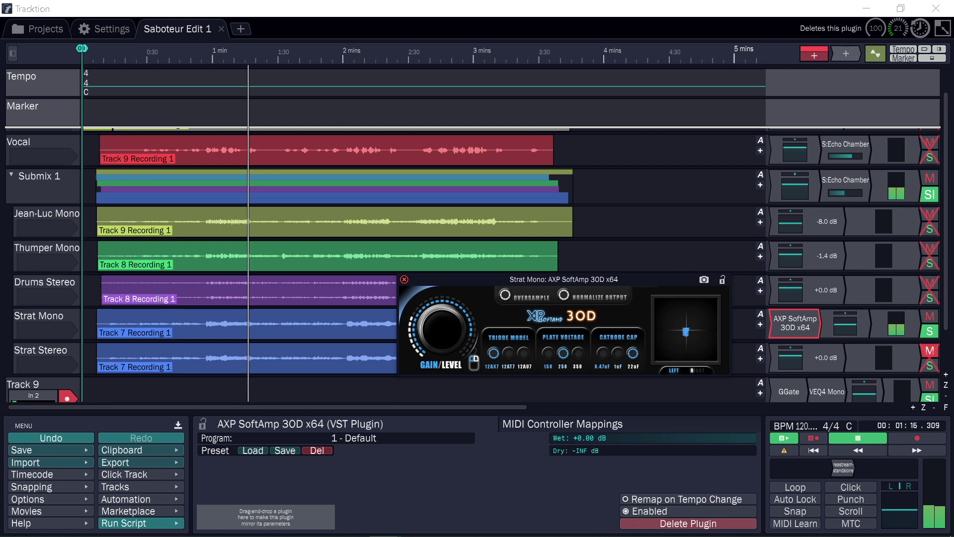
# Step: Bypass and re-enable SoftAmp twice during playback to compare Strat Mono with and without it
pyautogui.click(626, 510)
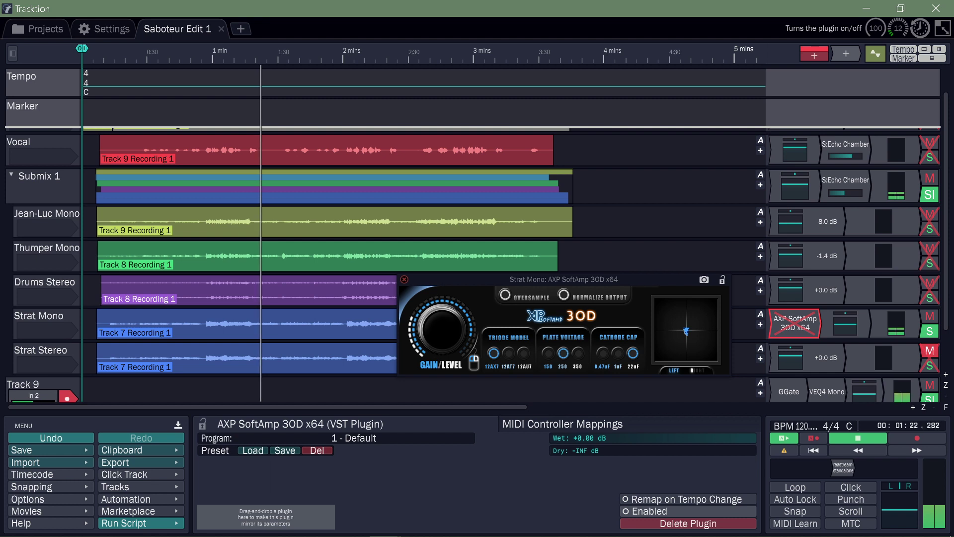
pyautogui.click(626, 511)
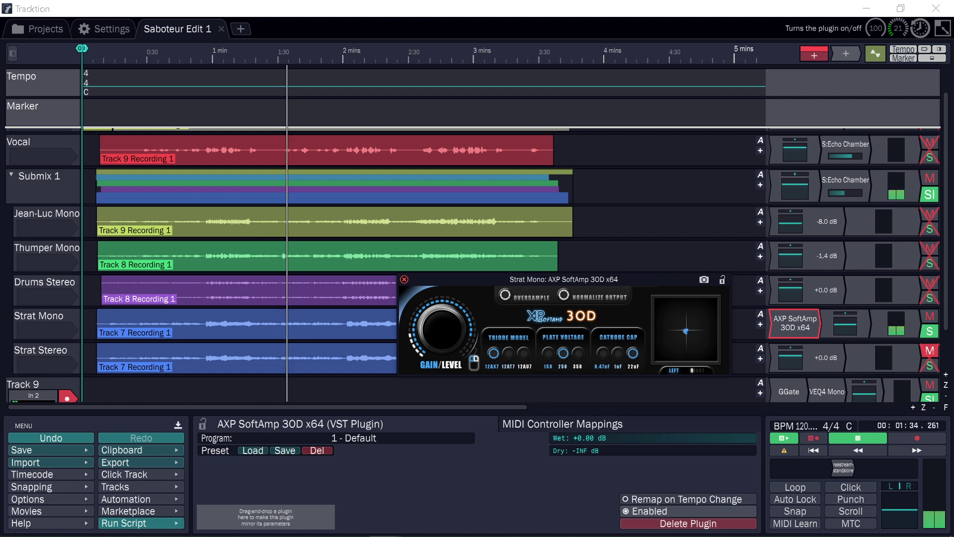
pyautogui.click(646, 510)
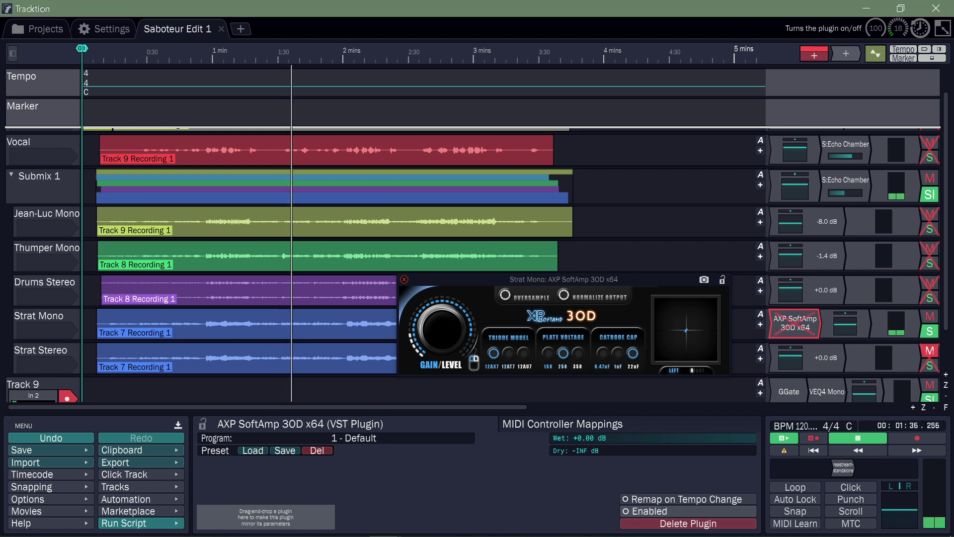
pyautogui.click(646, 511)
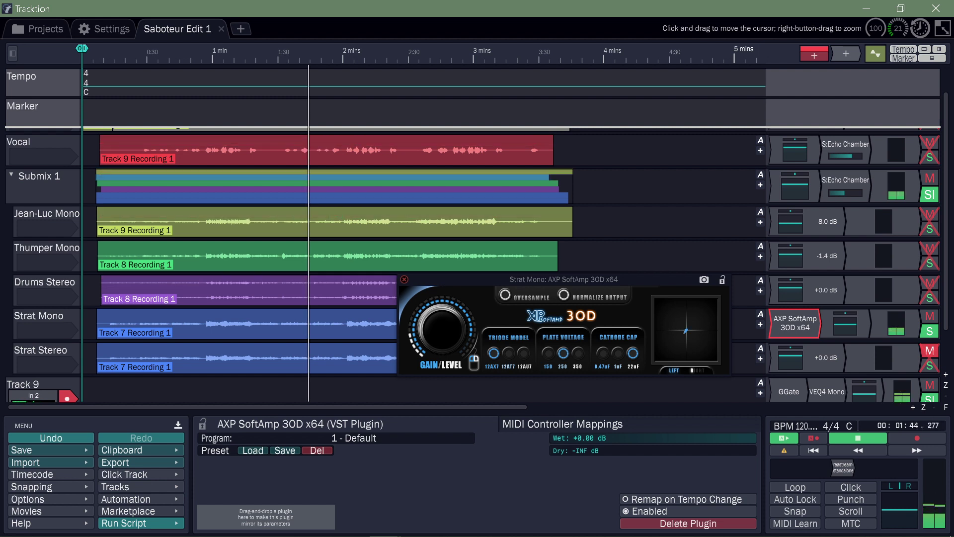
# Step: Replay from about 0:08 with Strat Mono unsoloed, and reopen the SoftAmp window clear of the timeline
pyautogui.click(100, 55)
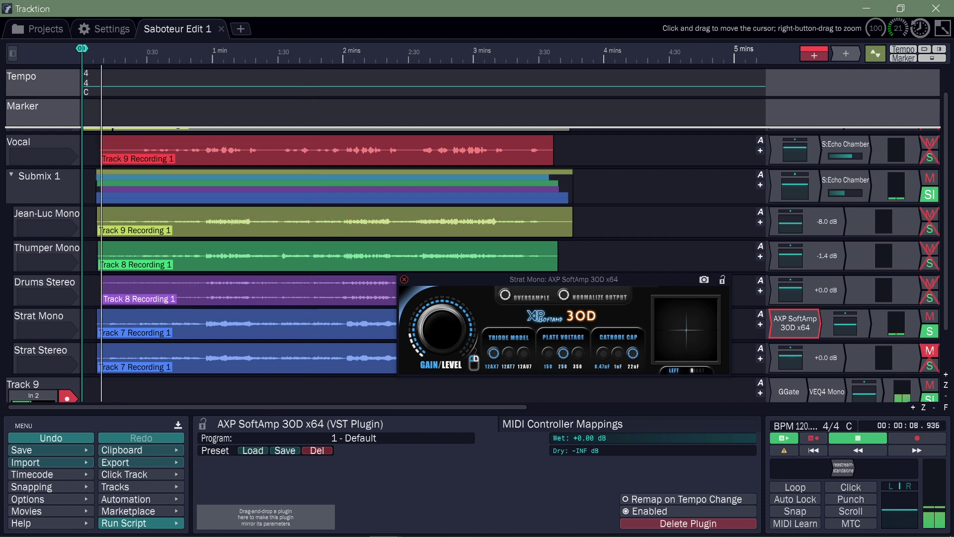
pyautogui.click(929, 316)
pyautogui.click(929, 330)
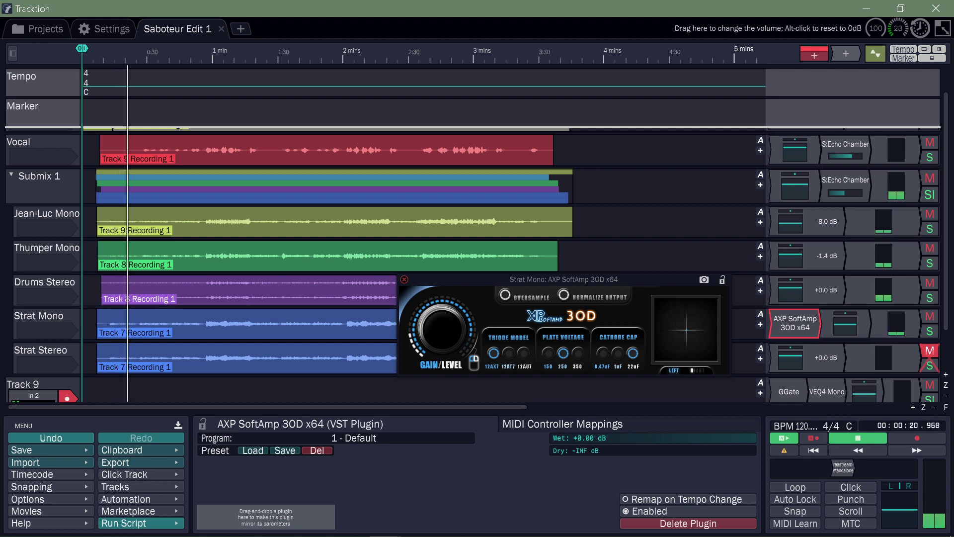
pyautogui.click(845, 324)
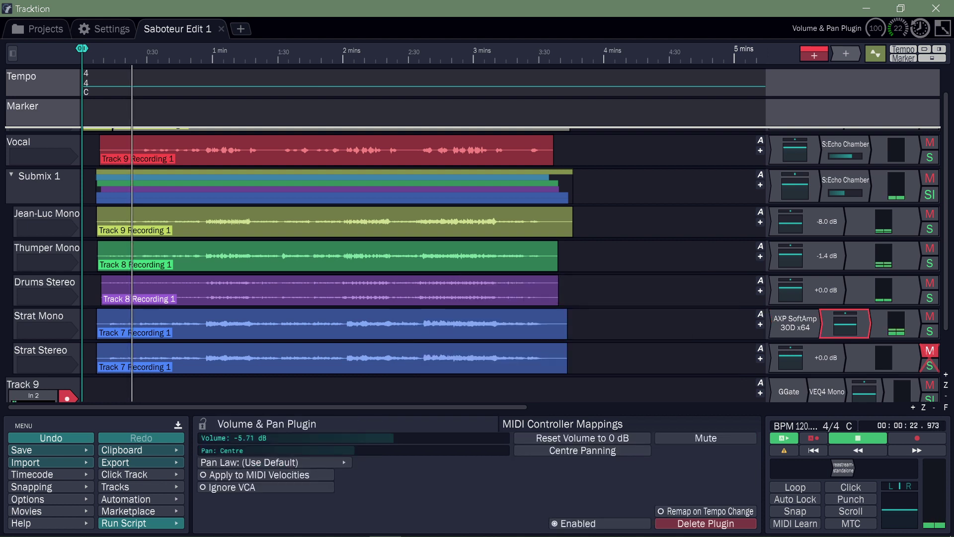
pyautogui.click(795, 323)
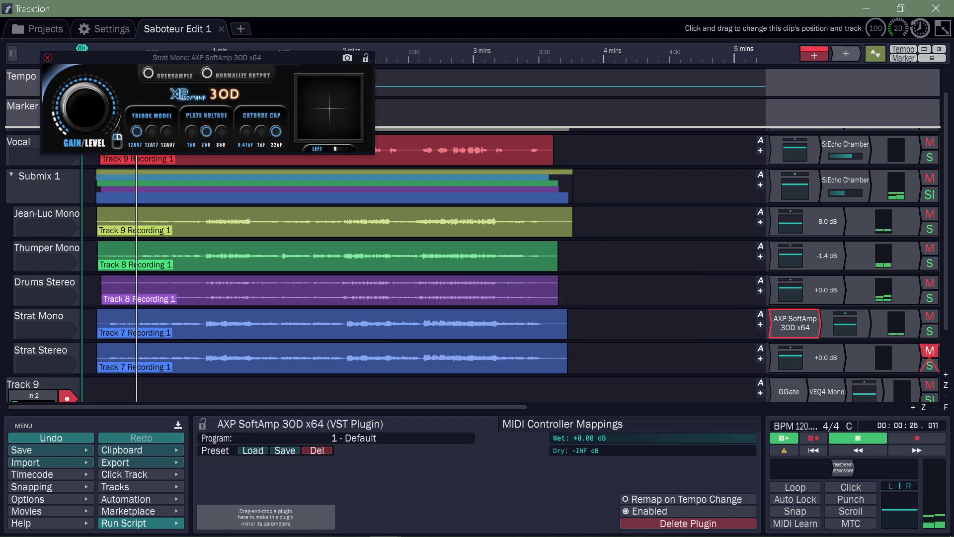
pyautogui.moveTo(223, 57); pyautogui.dragTo(532, 156)
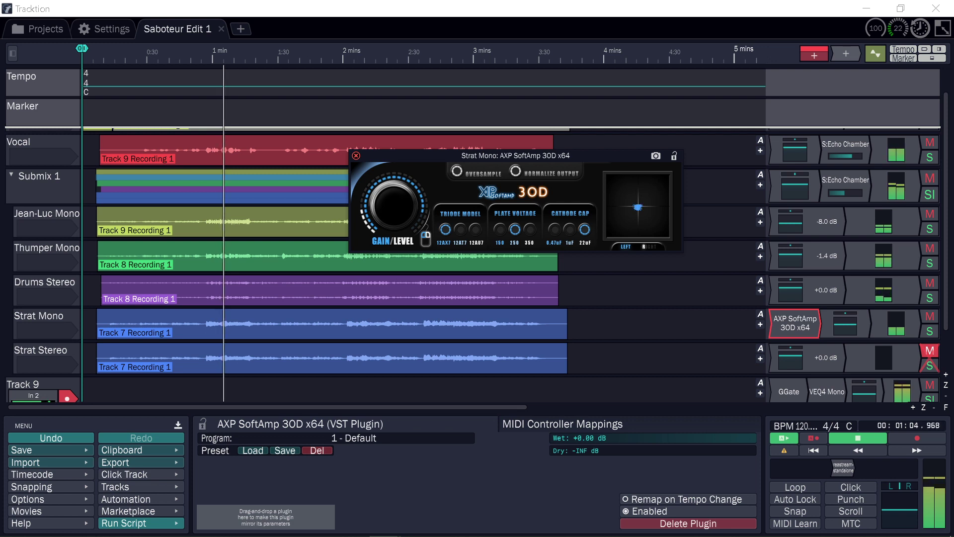
# Step: Audition the full mix from about 0:52 and 0:55, close the SoftAmp window and stop playback
pyautogui.click(195, 55)
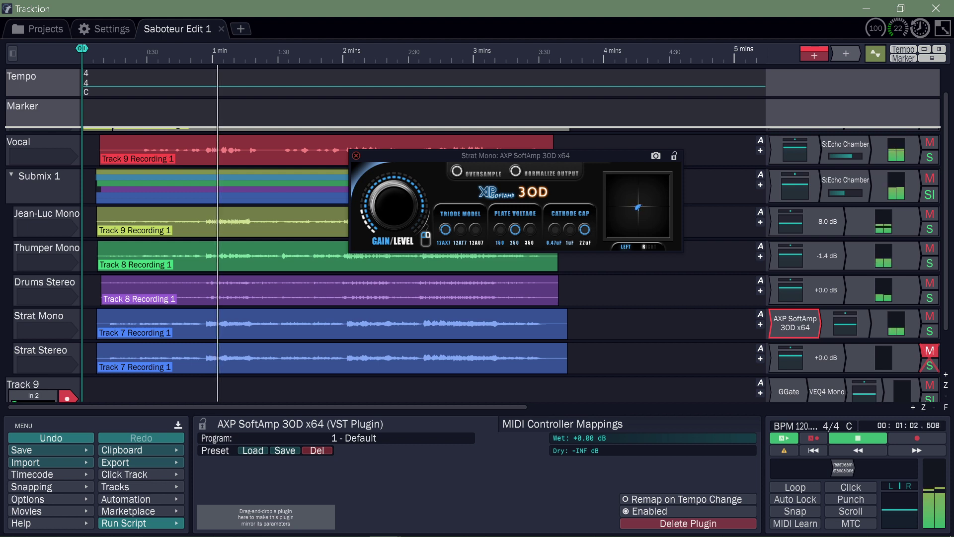
pyautogui.click(202, 54)
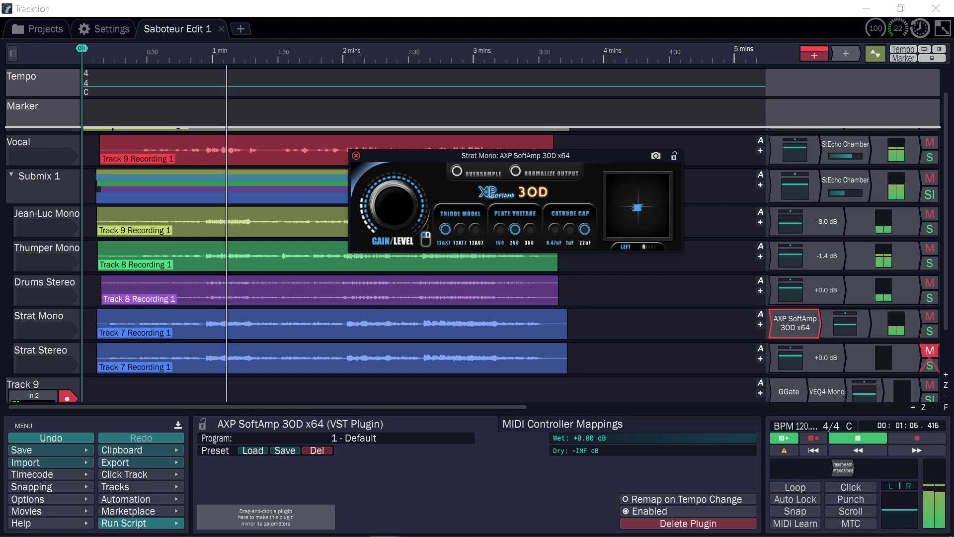
pyautogui.moveTo(516, 156); pyautogui.dragTo(267, 103)
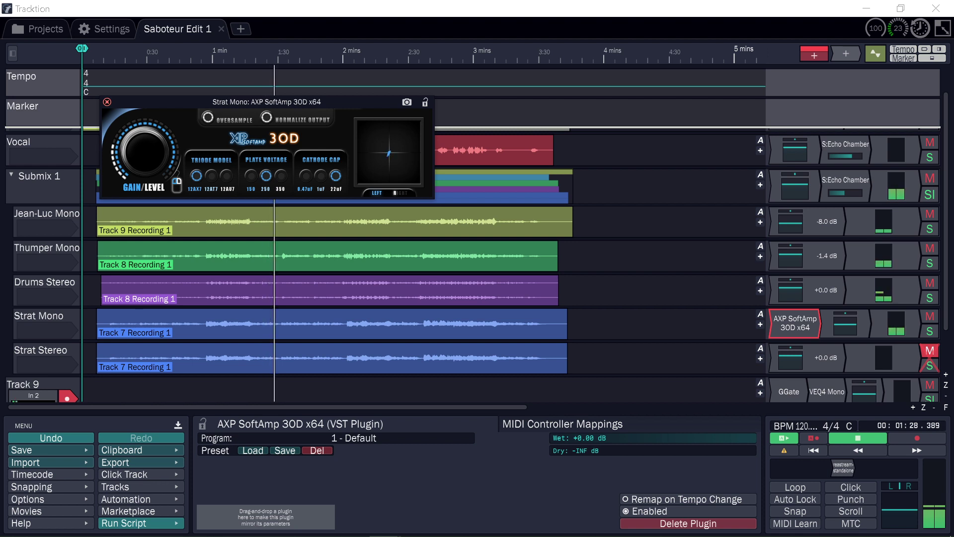
pyautogui.press('Escape')
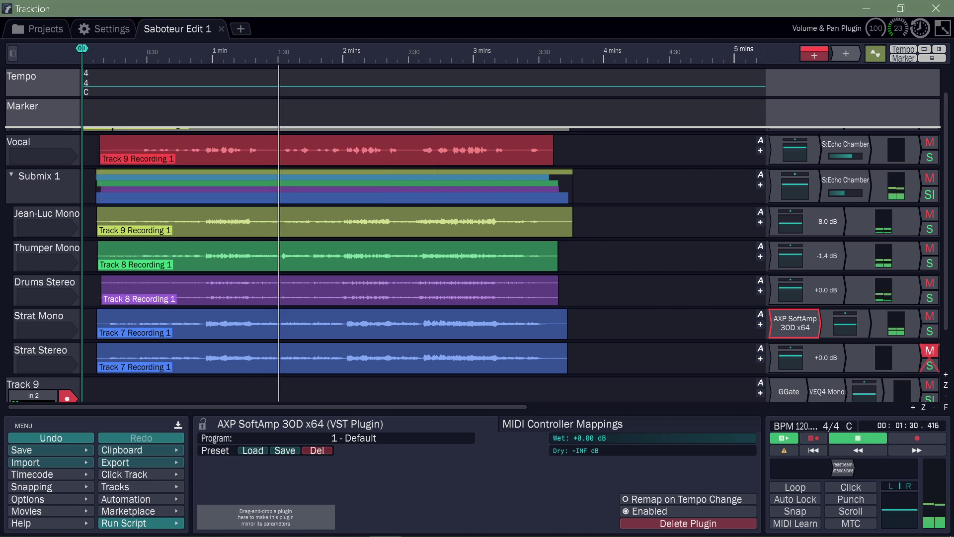
pyautogui.press('space')
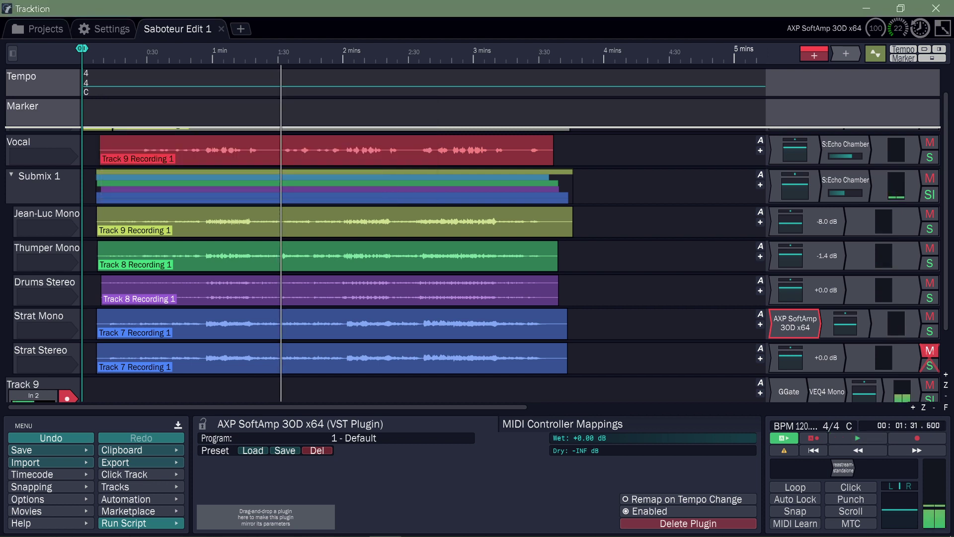
# Step: Disable SoftAmp on Strat Mono and insert the REDD37-51 Mono VST plugin before it
pyautogui.rightClick(795, 323)
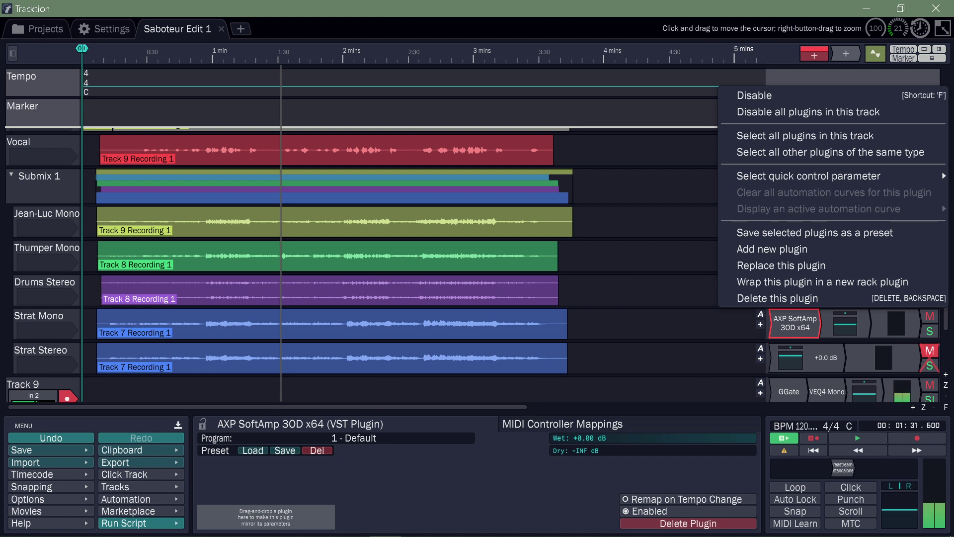
pyautogui.press('f')
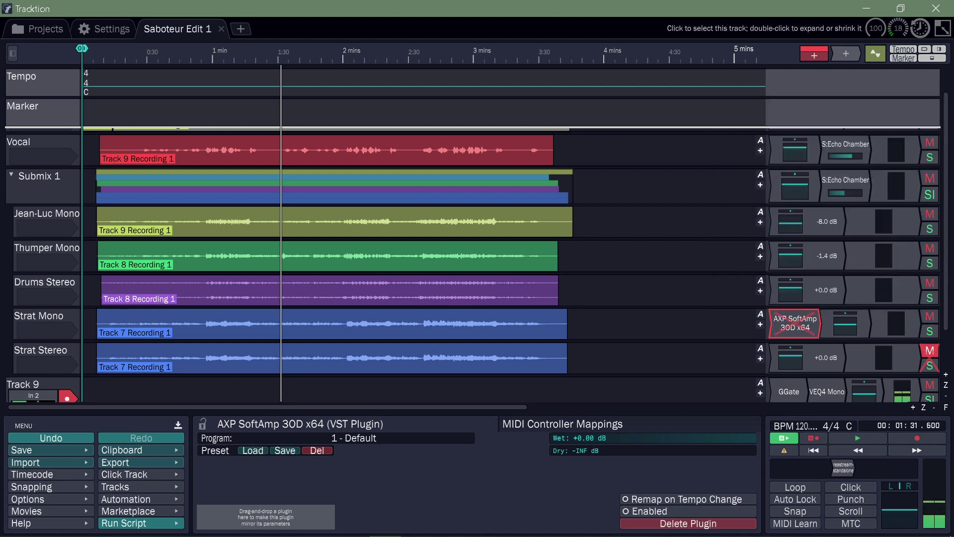
pyautogui.moveTo(795, 323); pyautogui.dragTo(760, 323)
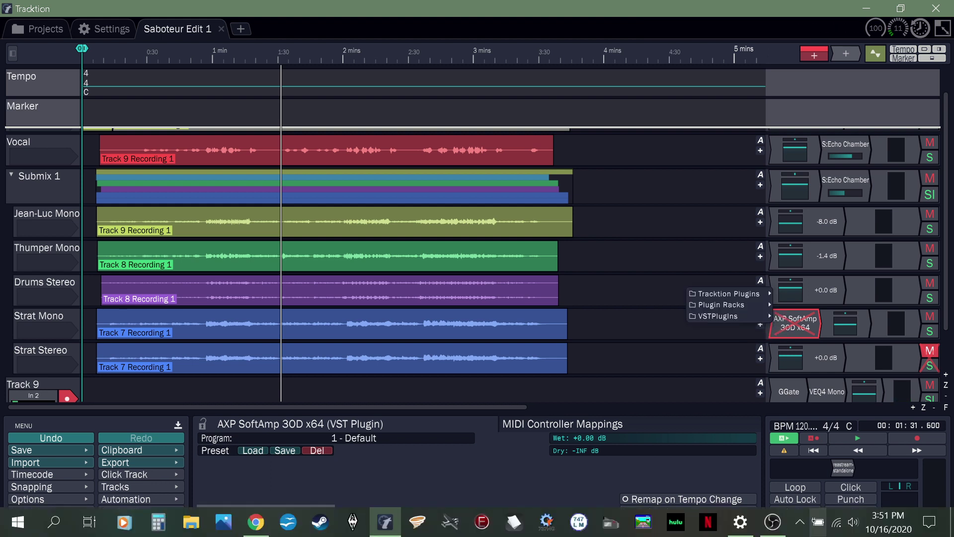
pyautogui.moveTo(726, 316)
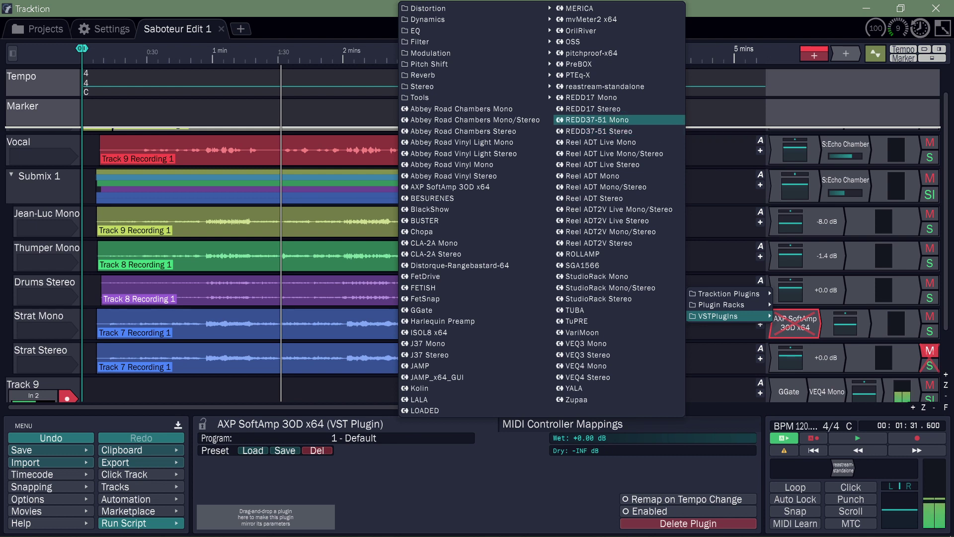
pyautogui.click(596, 120)
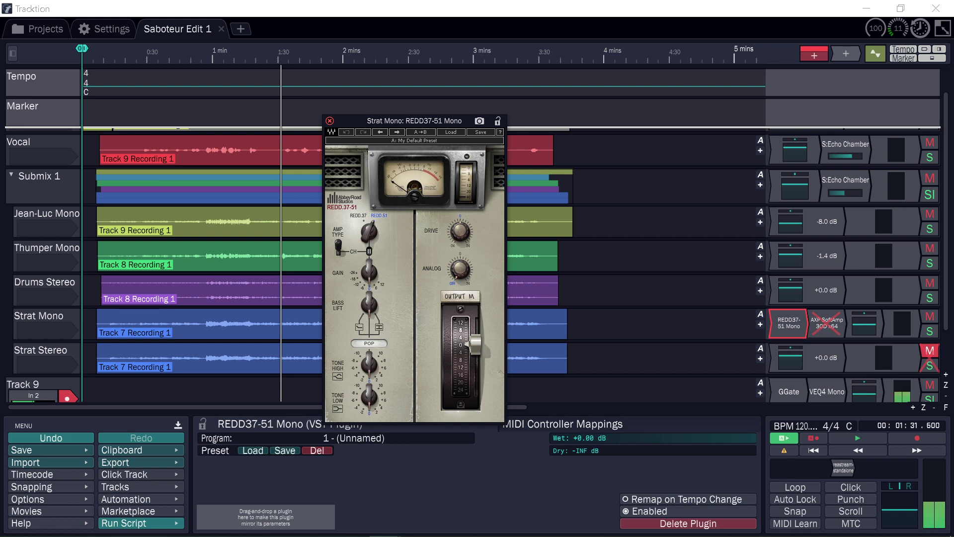
pyautogui.moveTo(397, 121); pyautogui.dragTo(534, 109)
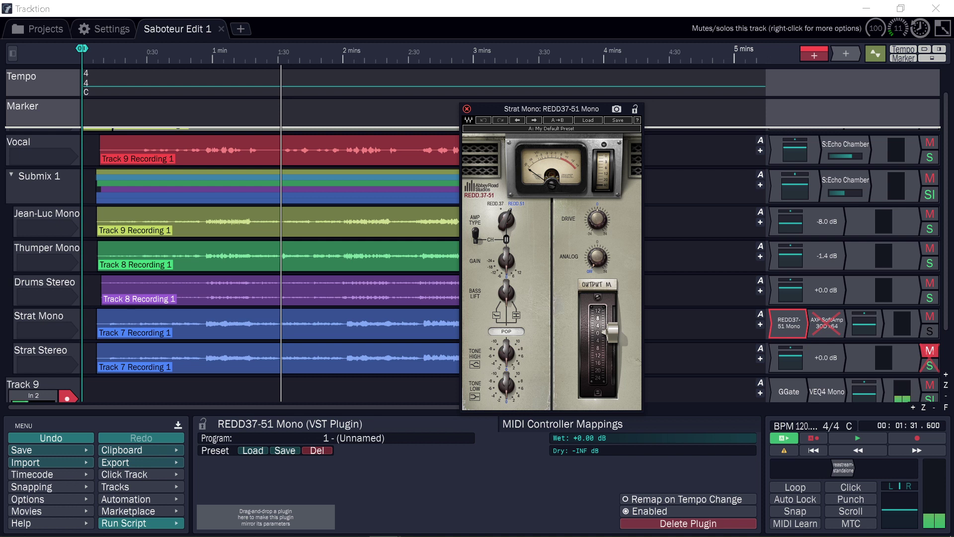
# Step: With Strat Mono soloed and playing from about 0:45, raise REDD37-51's gain to 12.0 and lower its output fader
pyautogui.click(929, 330)
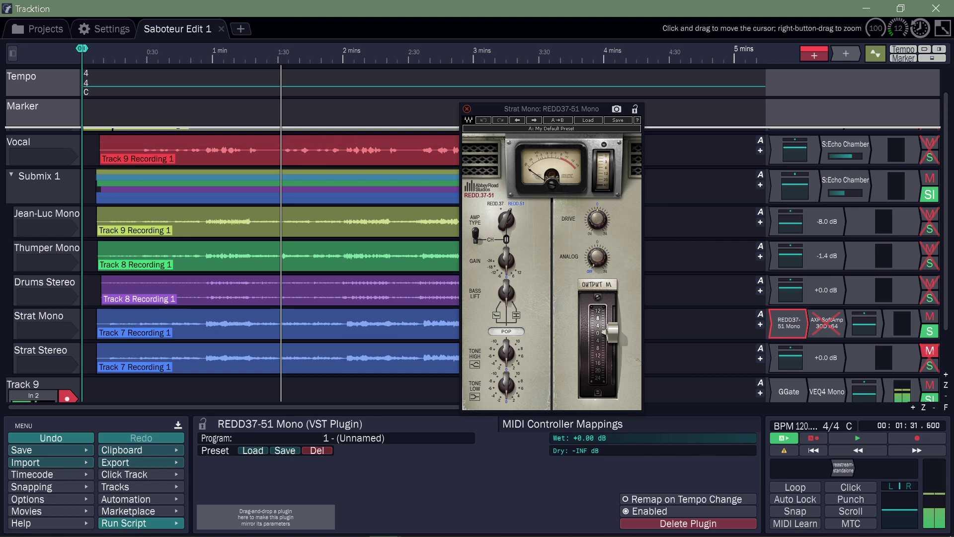
pyautogui.click(181, 55)
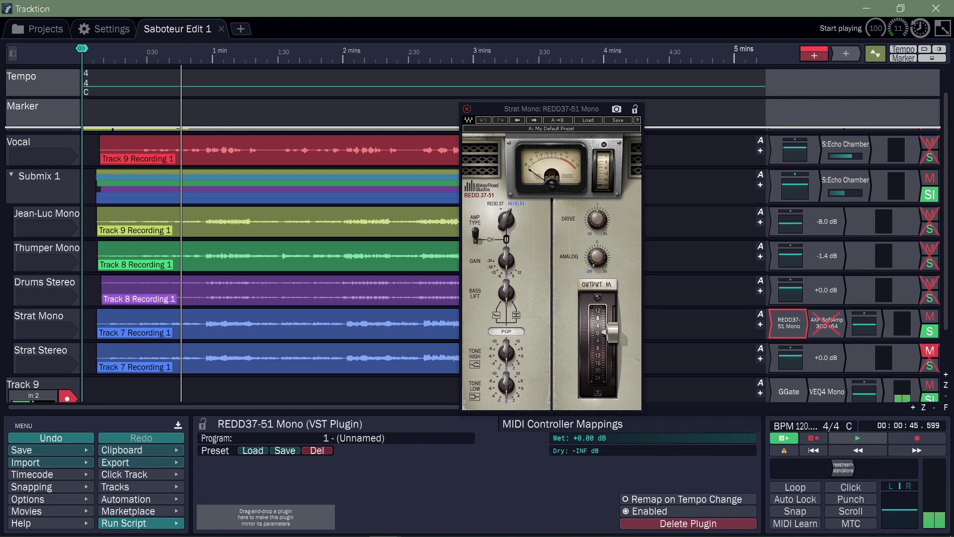
pyautogui.press('space')
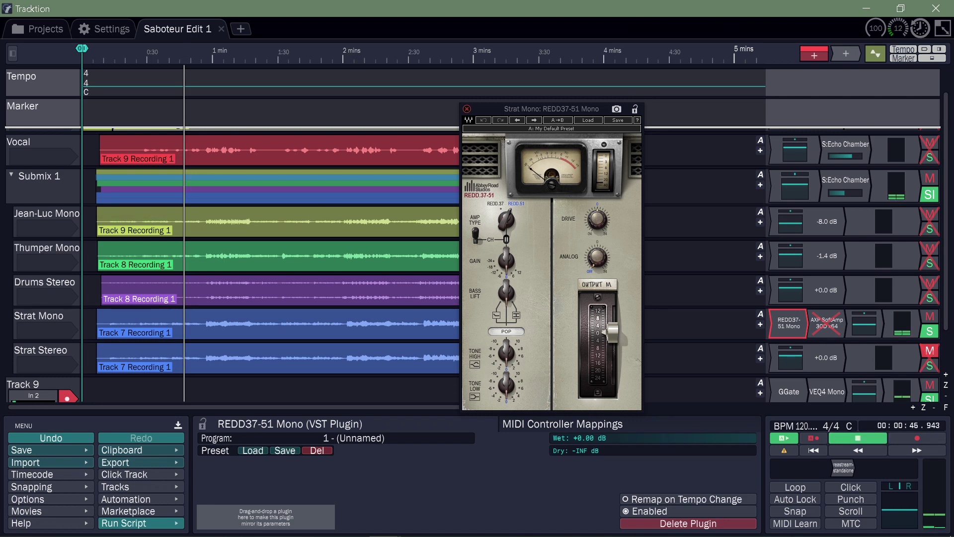
pyautogui.moveTo(506, 260); pyautogui.dragTo(506, 247)
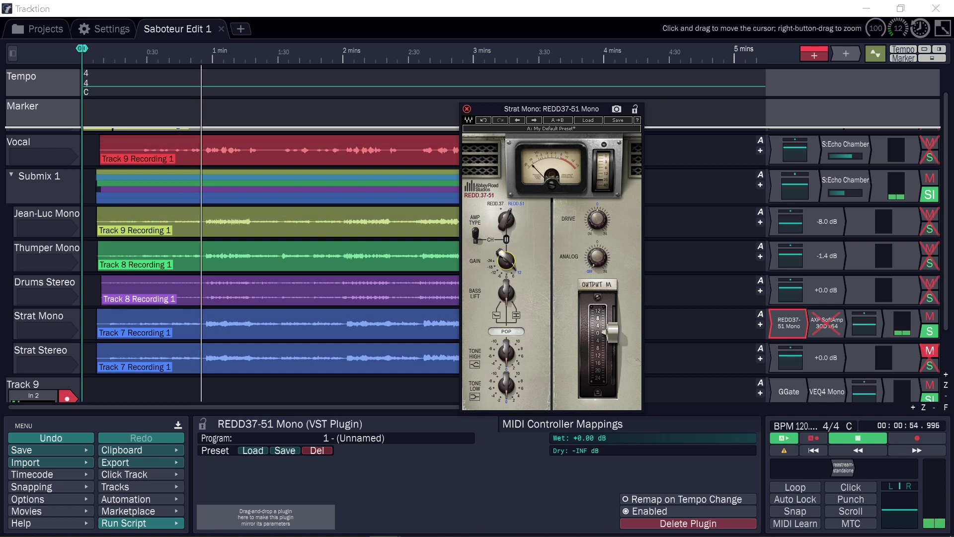
pyautogui.moveTo(612, 332); pyautogui.dragTo(612, 348)
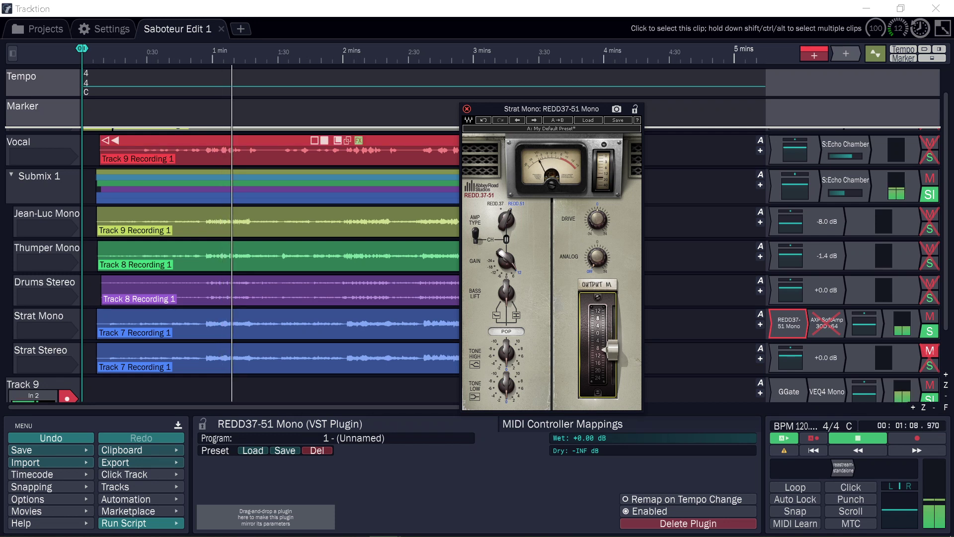
# Step: Replay Strat Mono from about 0:49 and boost REDD37-51's Tone High and Tone Low
pyautogui.click(189, 55)
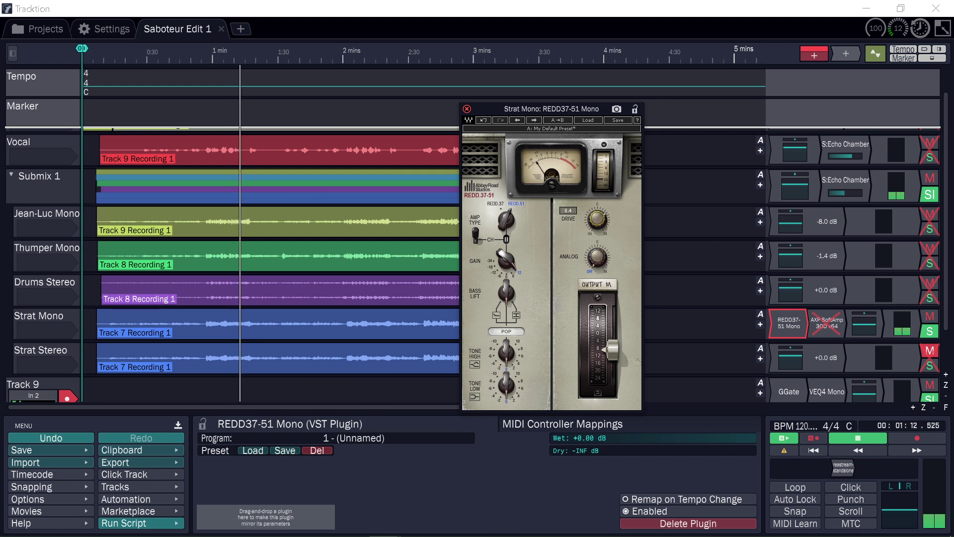
pyautogui.moveTo(505, 258)
pyautogui.moveTo(506, 352)
pyautogui.scroll(3, 506, 351)
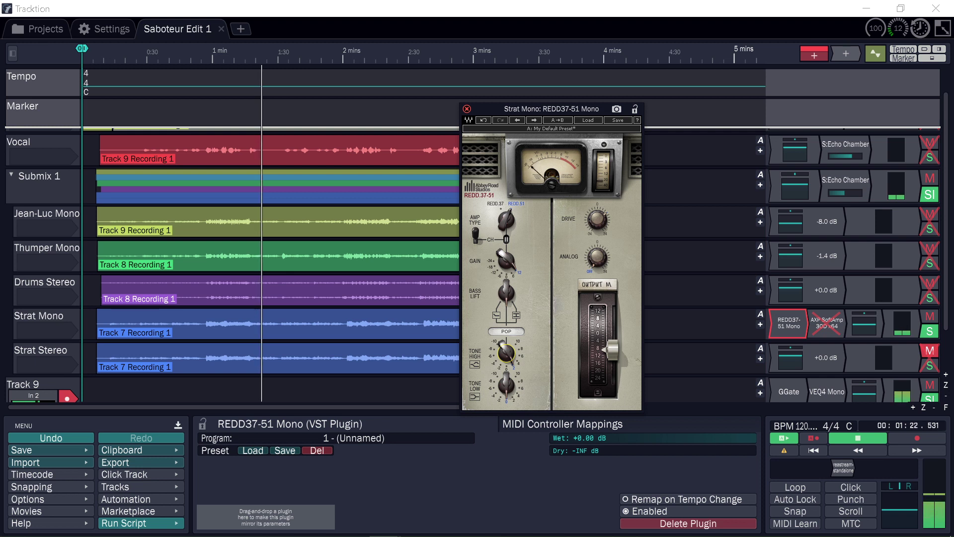
pyautogui.moveTo(505, 383)
pyautogui.scroll(4, 506, 383)
pyautogui.moveTo(506, 384); pyautogui.dragTo(506, 385)
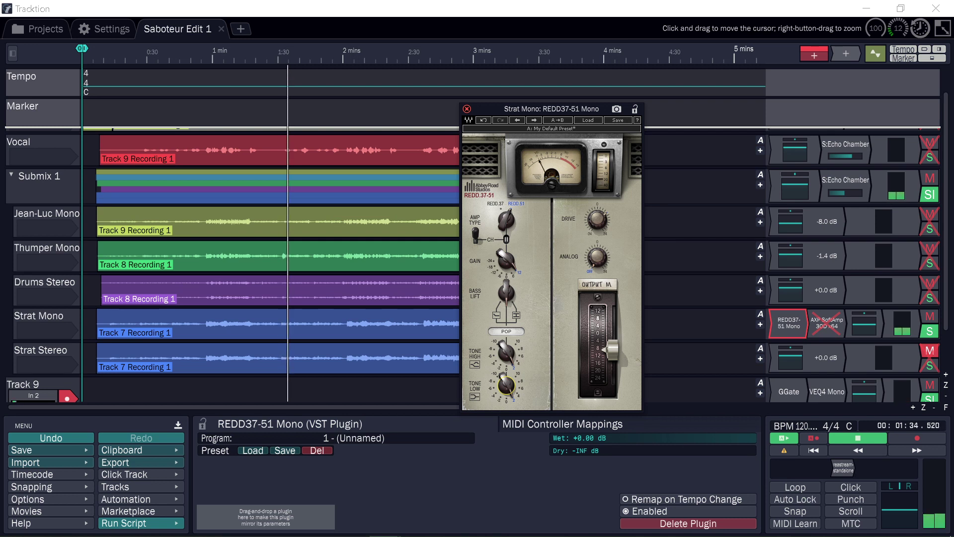
# Step: Unsolo Strat Mono, replay the full mix from about 0:38 and adjust REDD37-51's Tone Low and Tone High against it
pyautogui.click(165, 55)
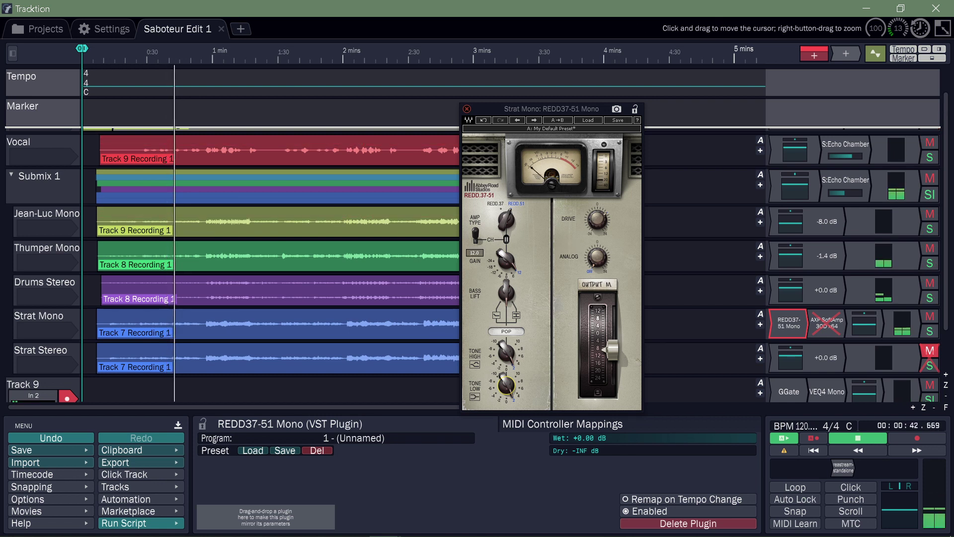
pyautogui.moveTo(612, 350); pyautogui.dragTo(612, 355)
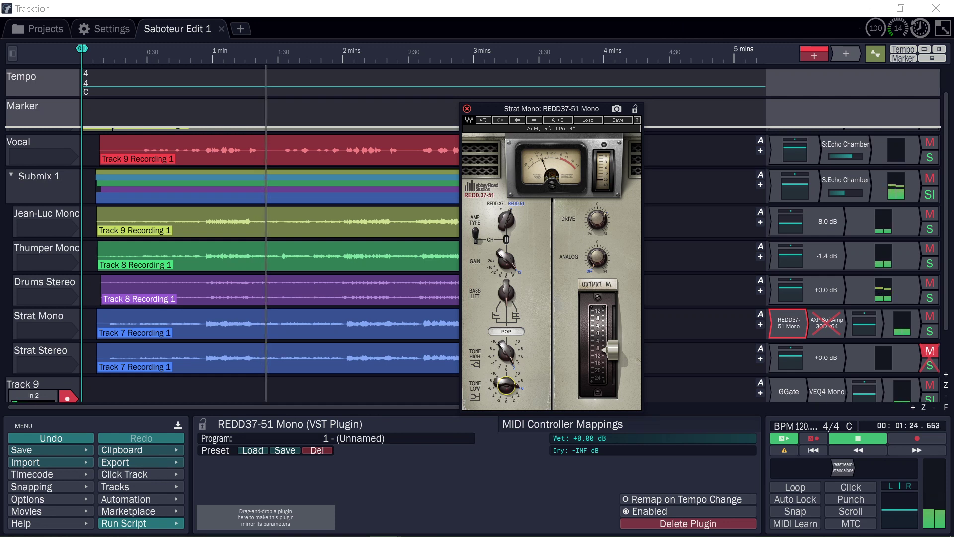
pyautogui.moveTo(506, 352)
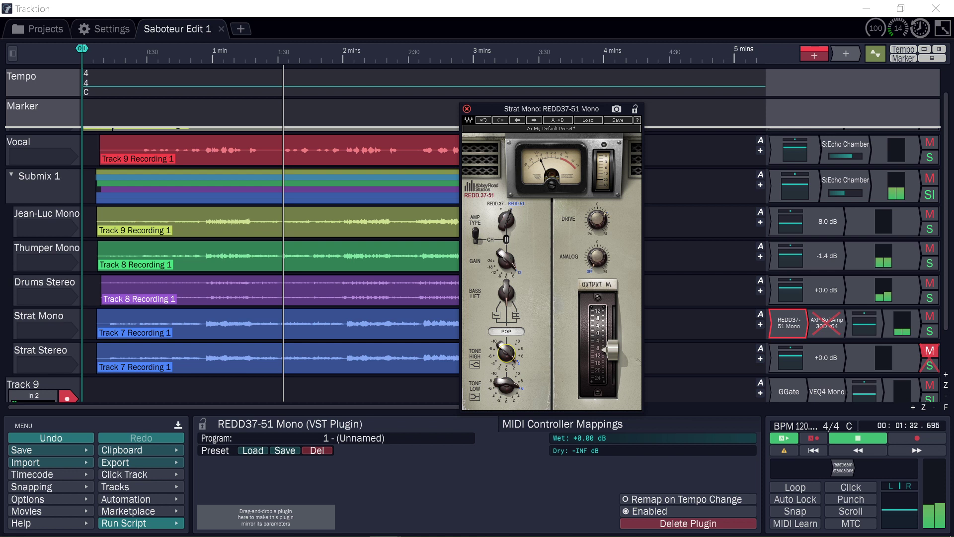
pyautogui.moveTo(505, 384)
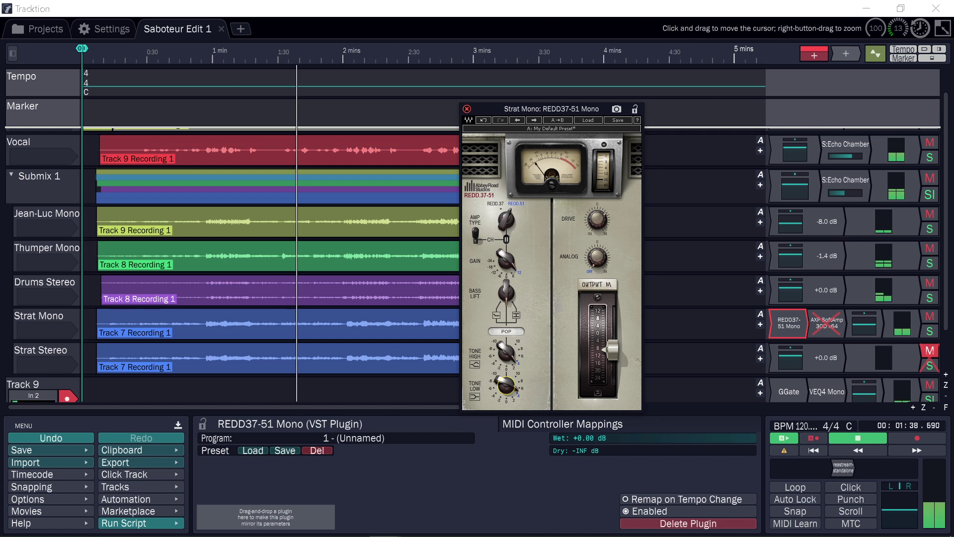
# Step: Replay the full mix from about 1:59, set REDD37-51's Tone Low to 2.5 and fine-tune its Tone High
pyautogui.click(340, 55)
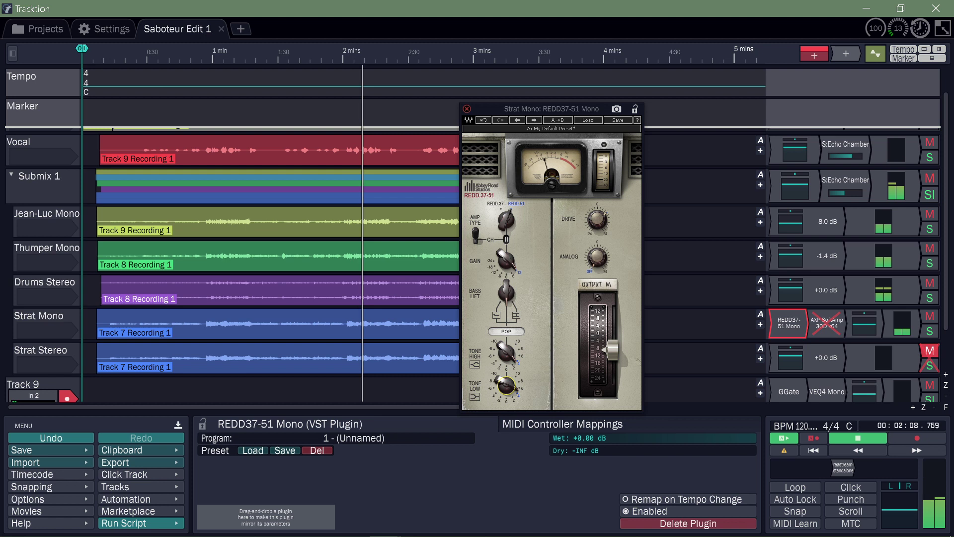
pyautogui.click(506, 384)
pyautogui.moveTo(506, 384); pyautogui.dragTo(506, 393)
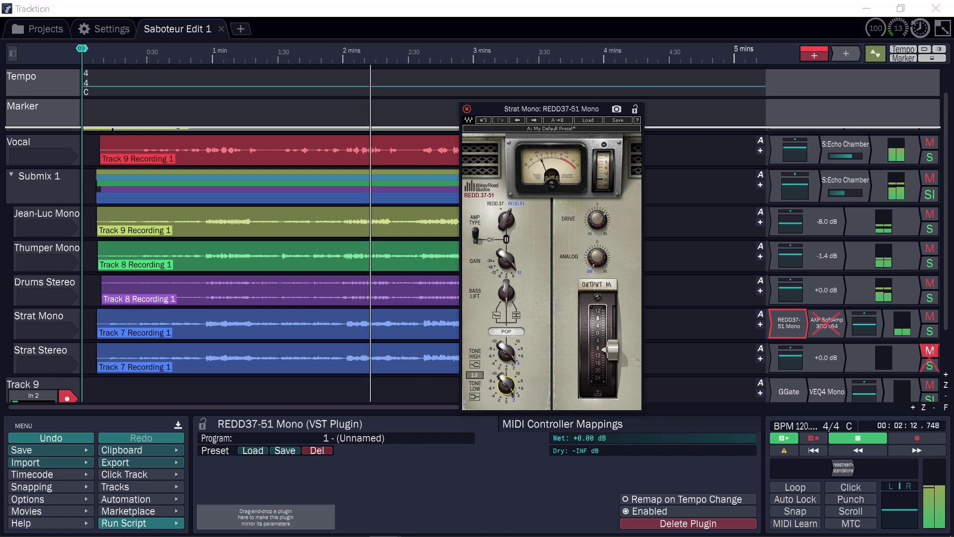
pyautogui.moveTo(505, 352); pyautogui.dragTo(506, 359)
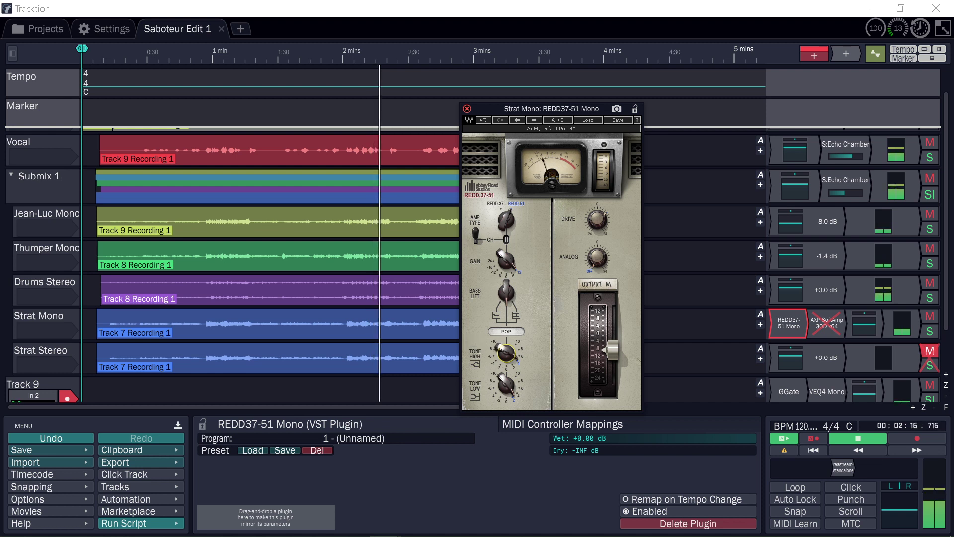
# Step: Replay the soloed Strat Mono from about 2:34 and compare its sound with REDD37-51 disabled and enabled again
pyautogui.moveTo(596, 219)
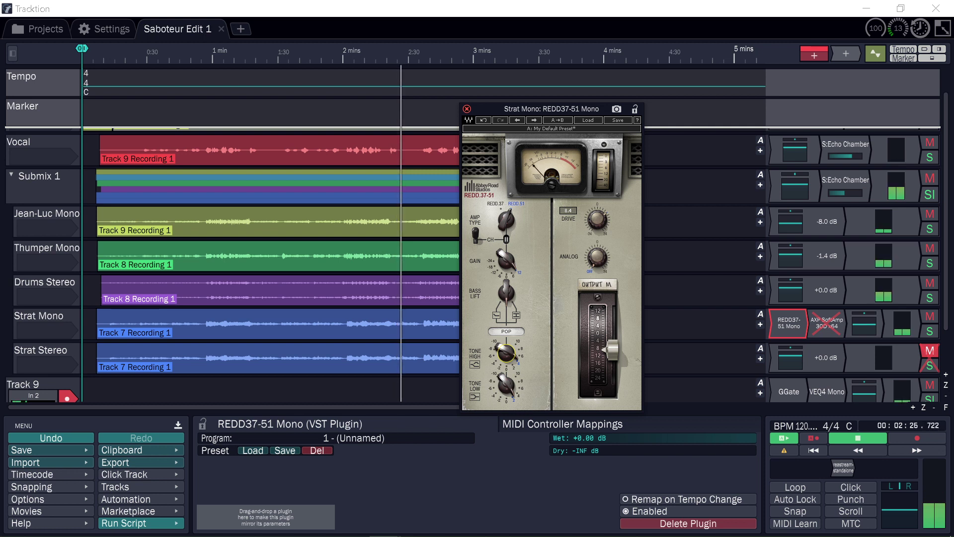
pyautogui.moveTo(547, 108); pyautogui.dragTo(662, 115)
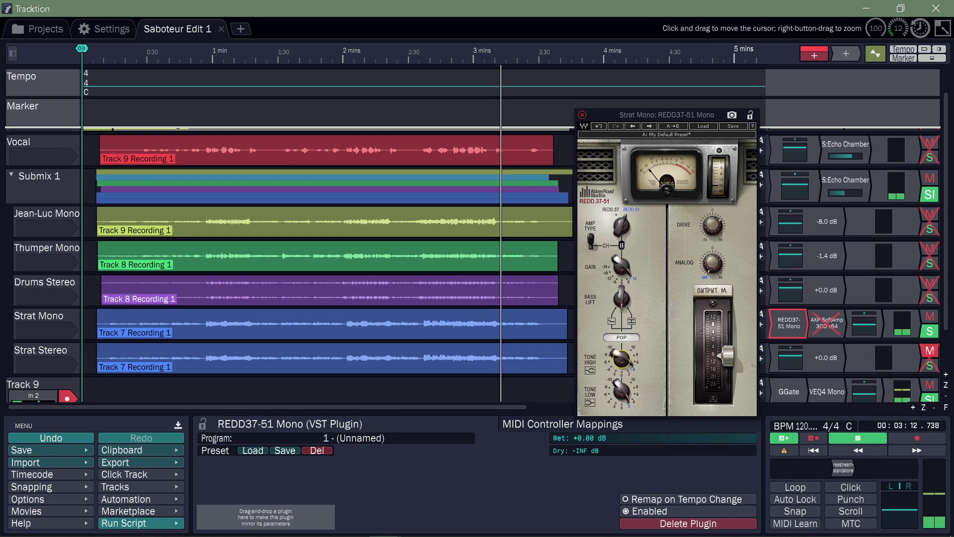
pyautogui.click(417, 54)
pyautogui.click(626, 511)
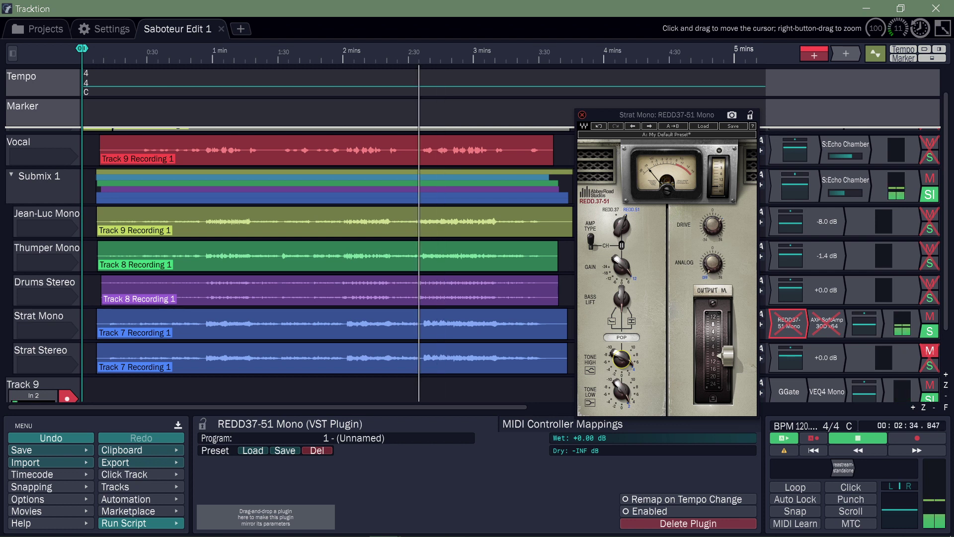
pyautogui.click(646, 510)
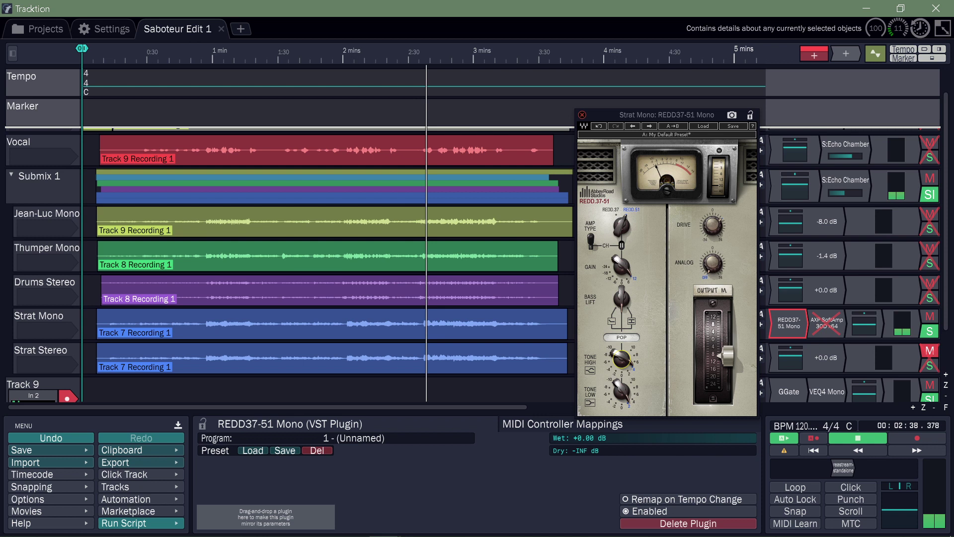
# Step: Raise REDD37-51's Tone High slightly and fine-tune its Tone Low while Strat Mono plays soloed
pyautogui.click(621, 358)
pyautogui.moveTo(621, 357); pyautogui.dragTo(621, 350)
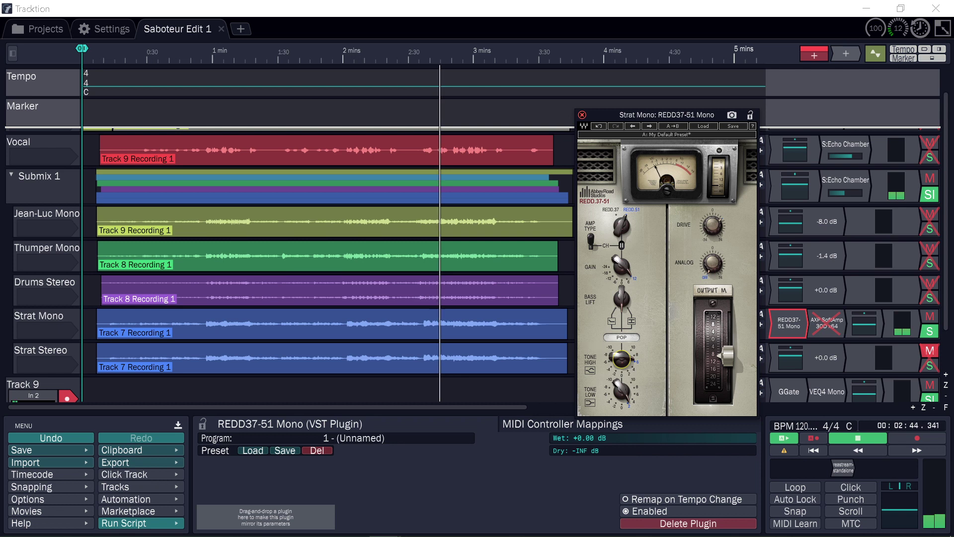
pyautogui.moveTo(621, 391); pyautogui.dragTo(621, 392)
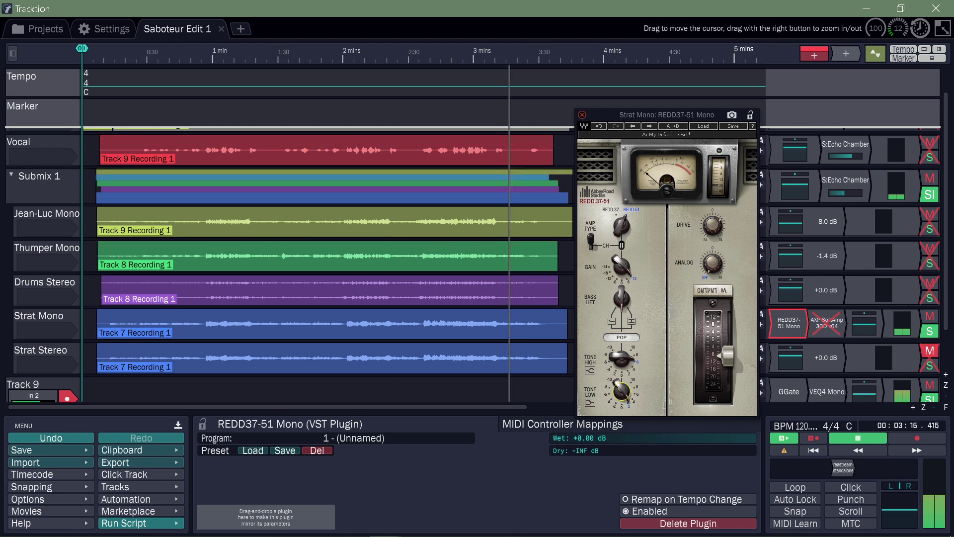
# Step: Replay the soloed Strat Mono from about 0:51, stop playback and reopen its REDD37-51 window
pyautogui.click(187, 54)
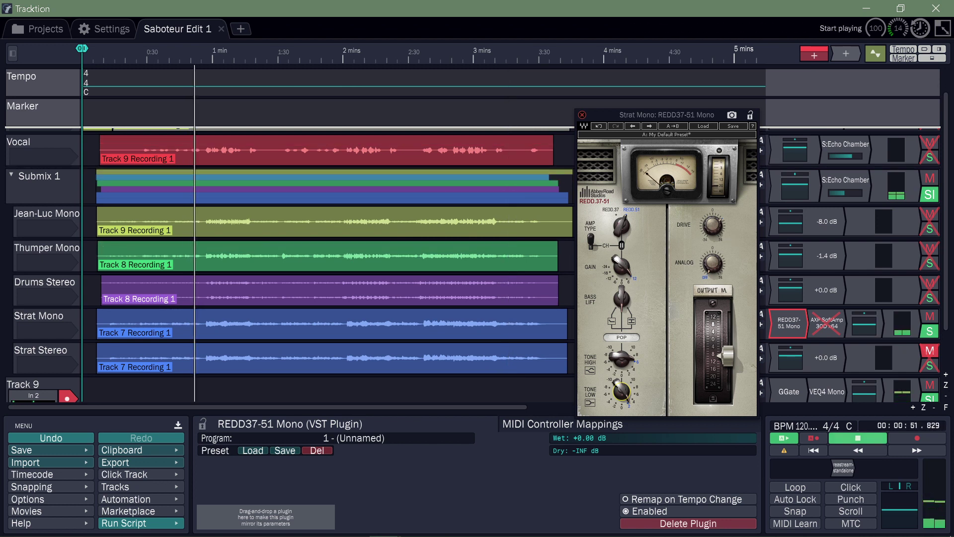
pyautogui.click(857, 438)
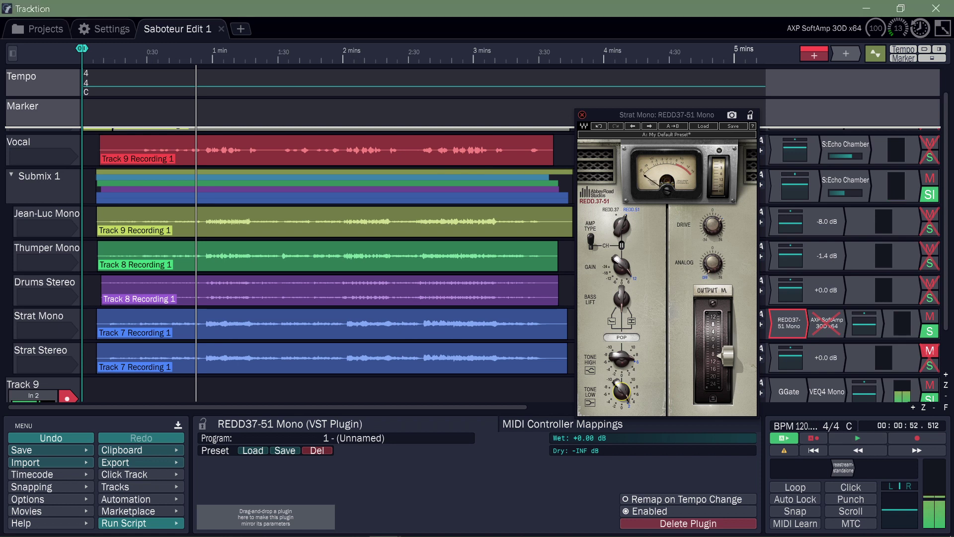
pyautogui.click(827, 323)
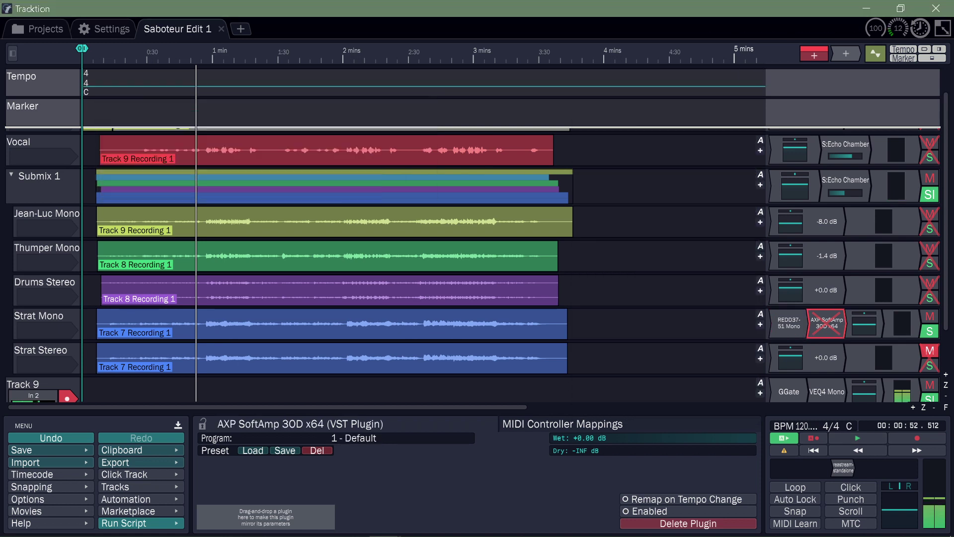
pyautogui.click(789, 323)
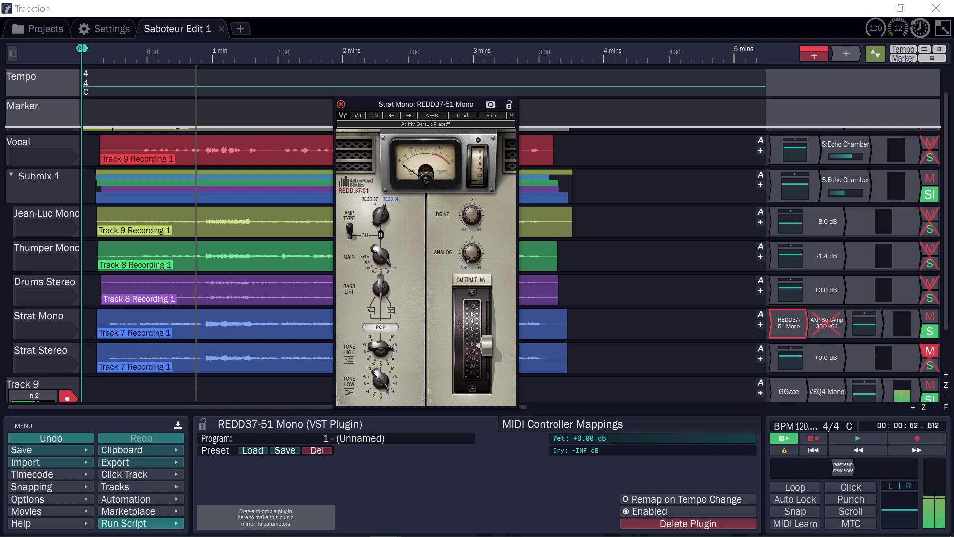
pyautogui.moveTo(888, 534)
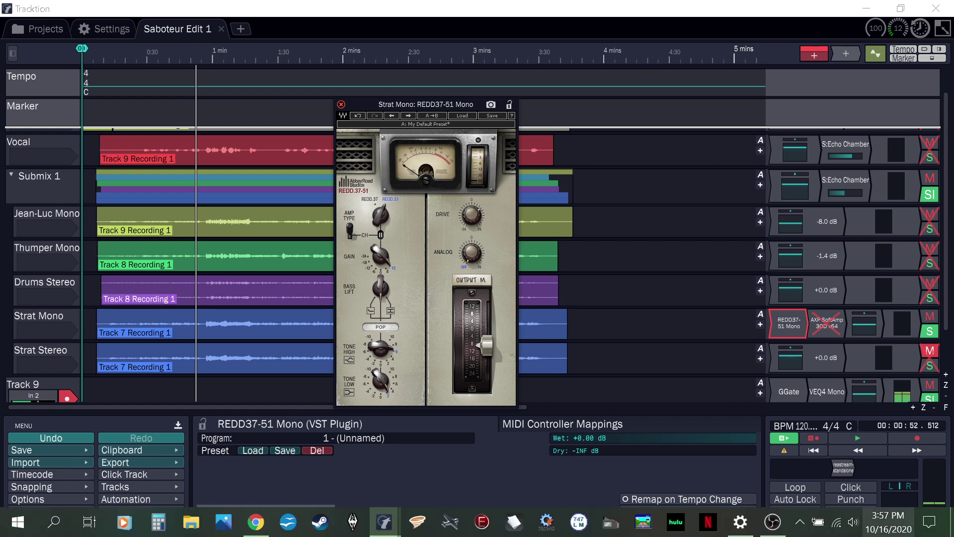
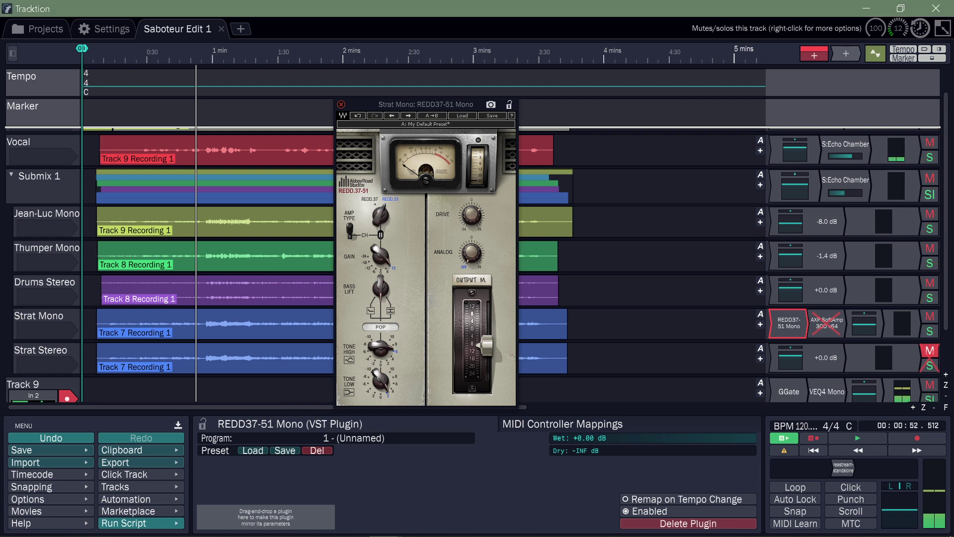
# Step: Play the full mix from about 0:52 with the REDD37-51 window moved aside, and stop playback
pyautogui.click(858, 438)
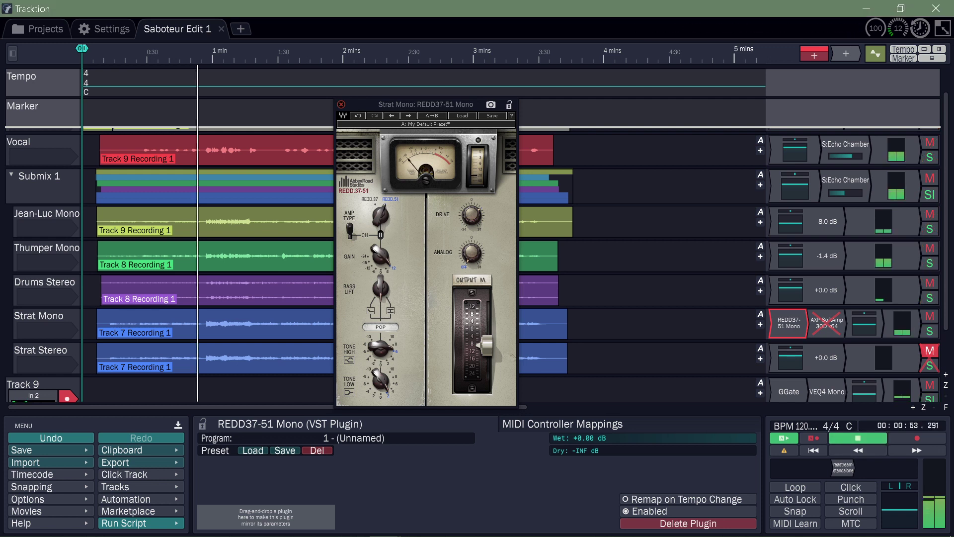
pyautogui.moveTo(427, 104); pyautogui.dragTo(584, 117)
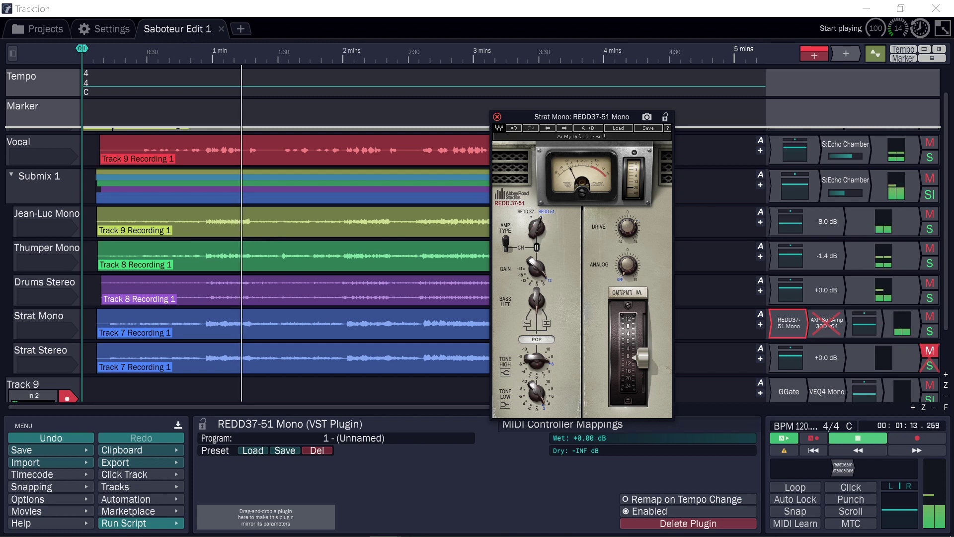
pyautogui.click(858, 437)
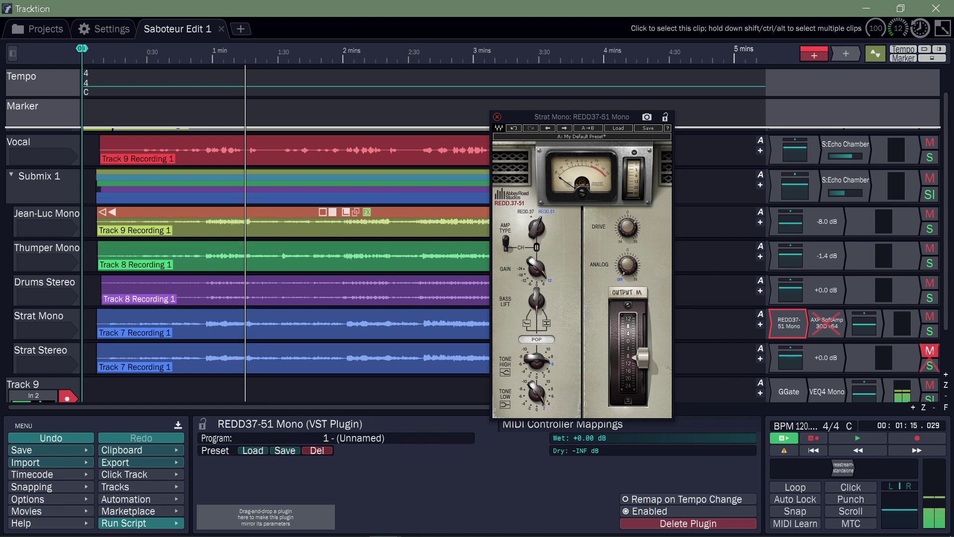
# Step: Solo Strat Mono and listen to it from about 0:12 and again from about 0:51
pyautogui.click(108, 55)
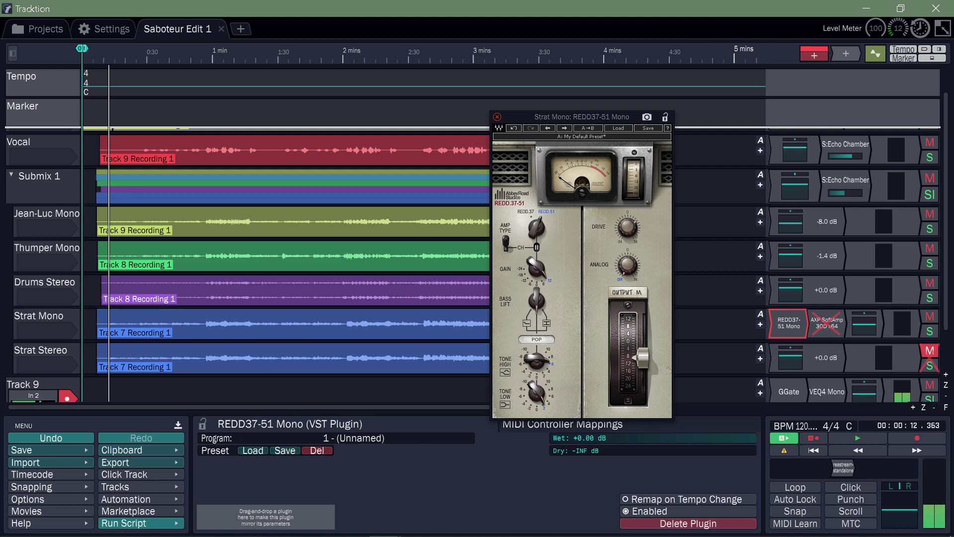
pyautogui.click(929, 331)
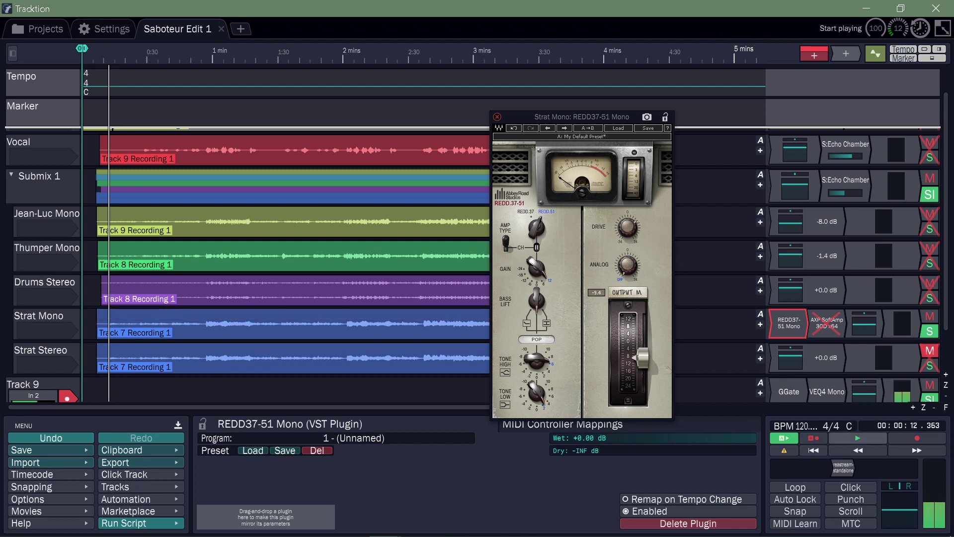
pyautogui.click(857, 438)
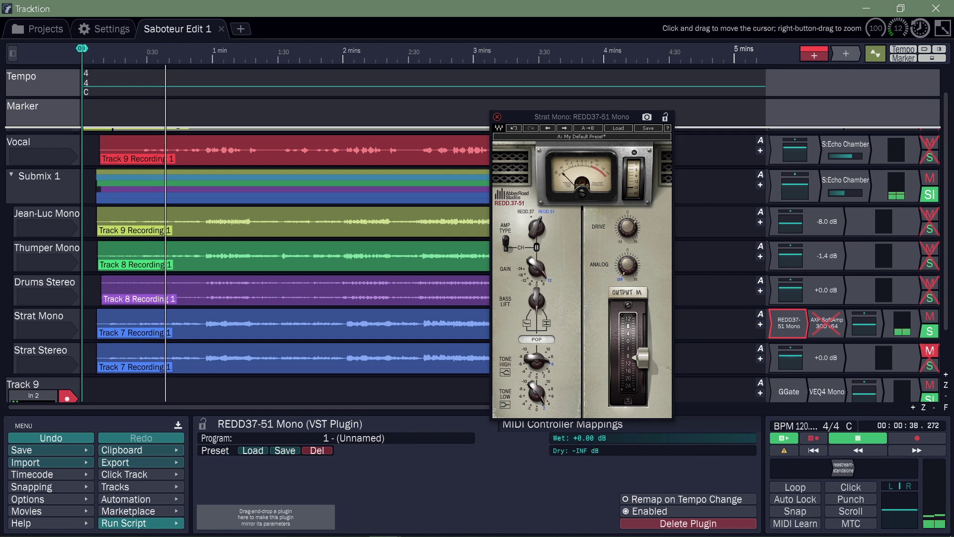
pyautogui.click(194, 57)
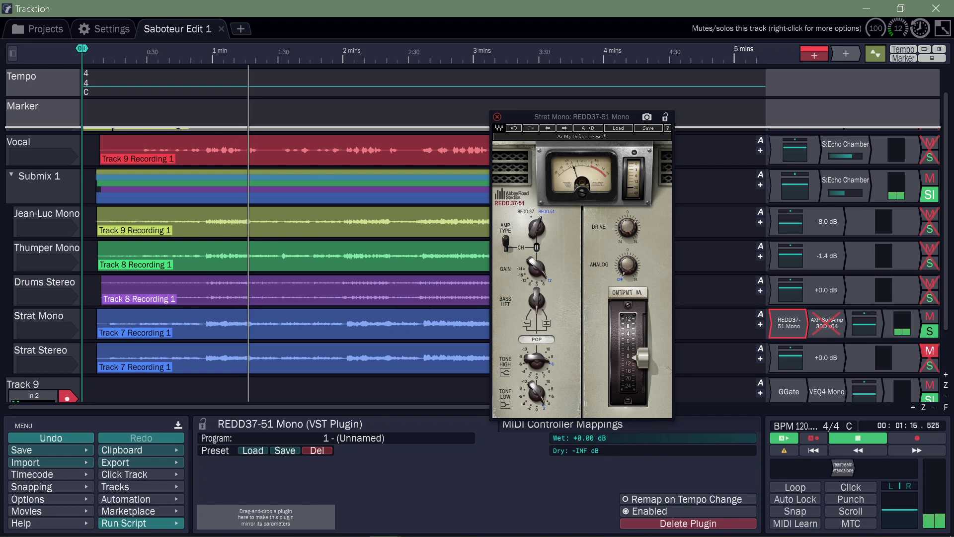
# Step: Unsolo Strat Mono, lower REDD37-51's output fader slightly against the full mix, and close the plugin before returning to the song start
pyautogui.click(929, 194)
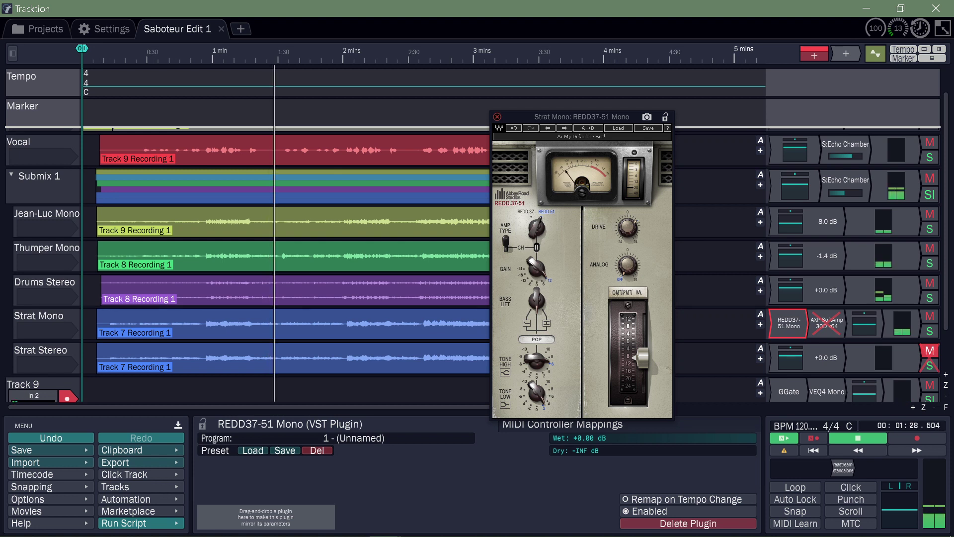
pyautogui.moveTo(642, 357); pyautogui.dragTo(643, 360)
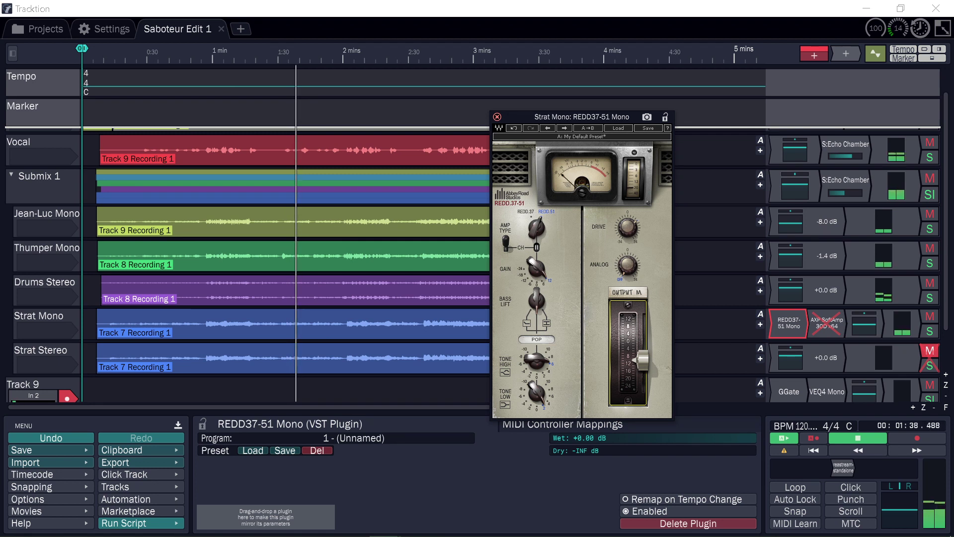
pyautogui.click(497, 117)
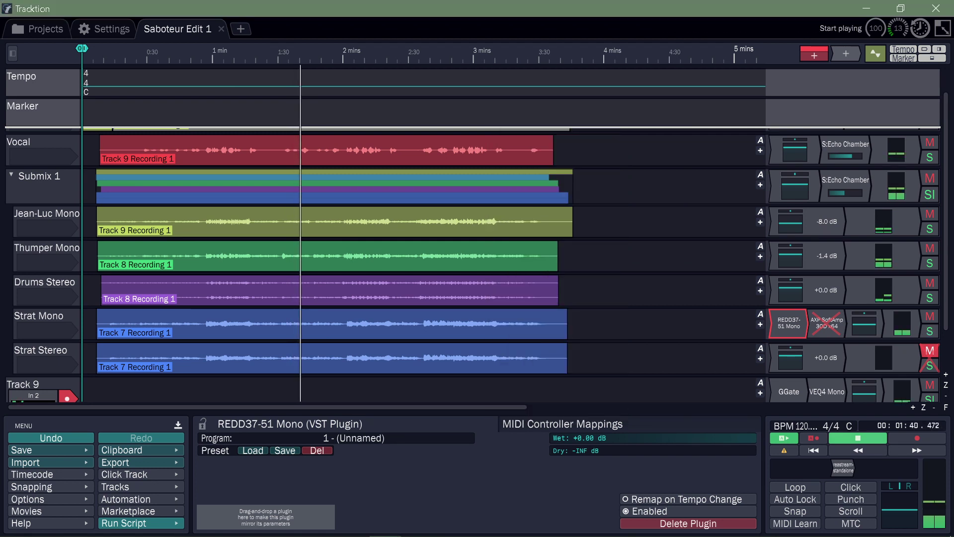
pyautogui.press('space')
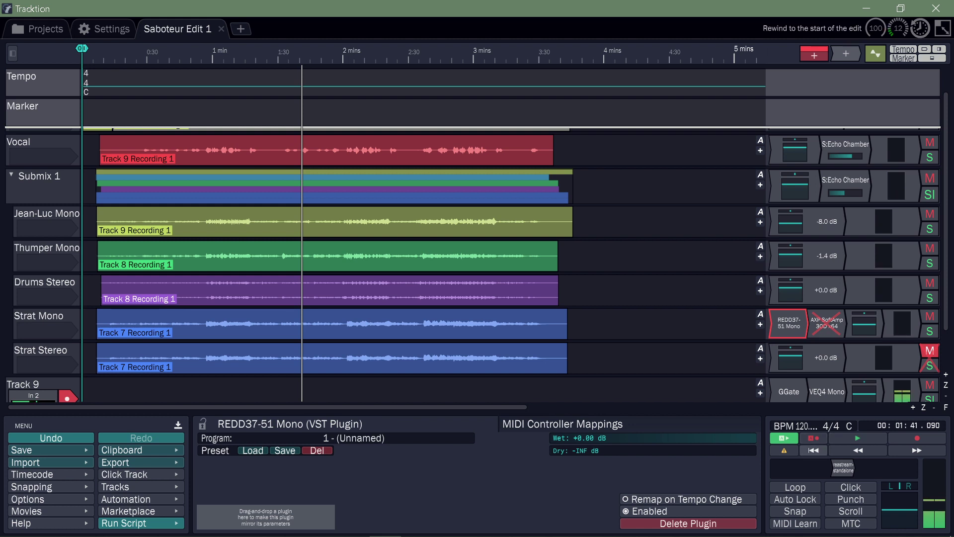
pyautogui.press('Home')
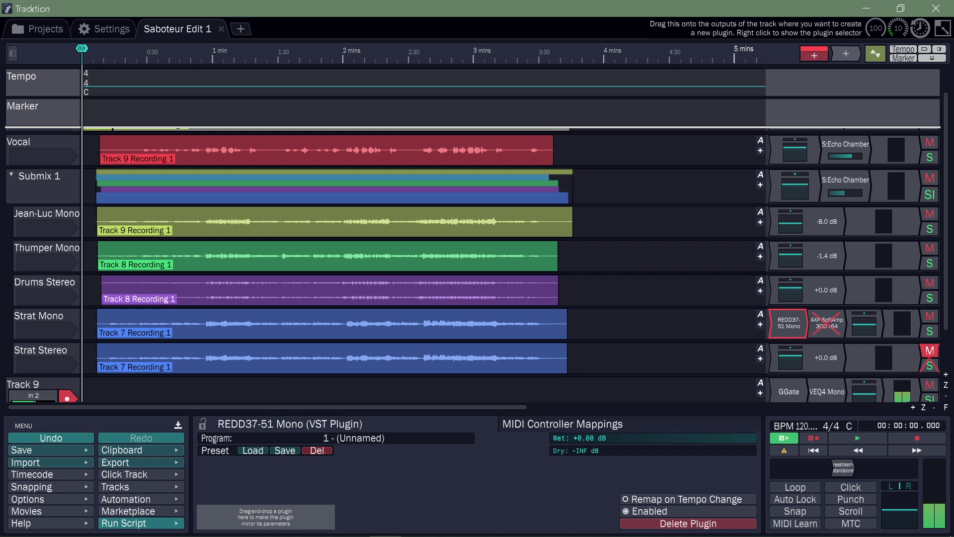
pyautogui.moveTo(845, 54); pyautogui.dragTo(873, 164)
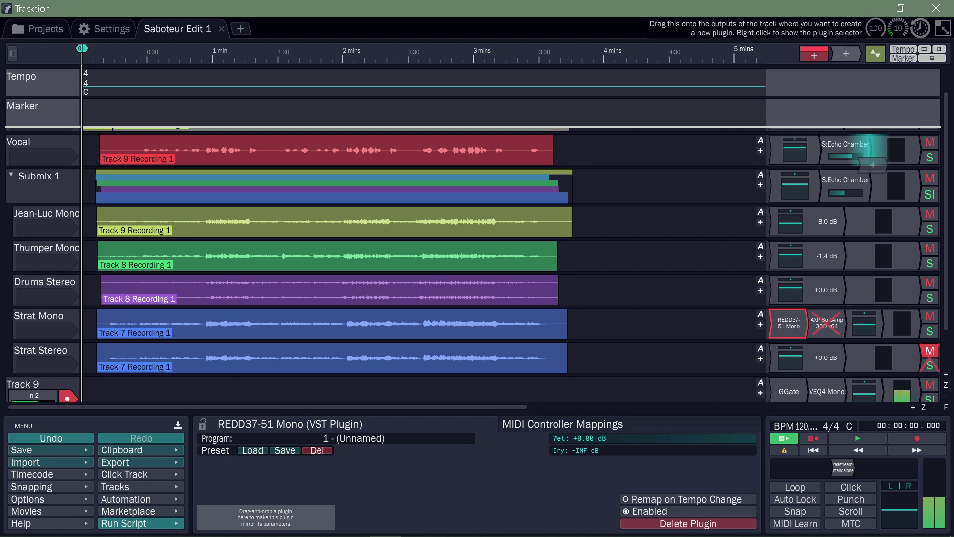
pyautogui.moveTo(873, 164); pyautogui.dragTo(812, 323)
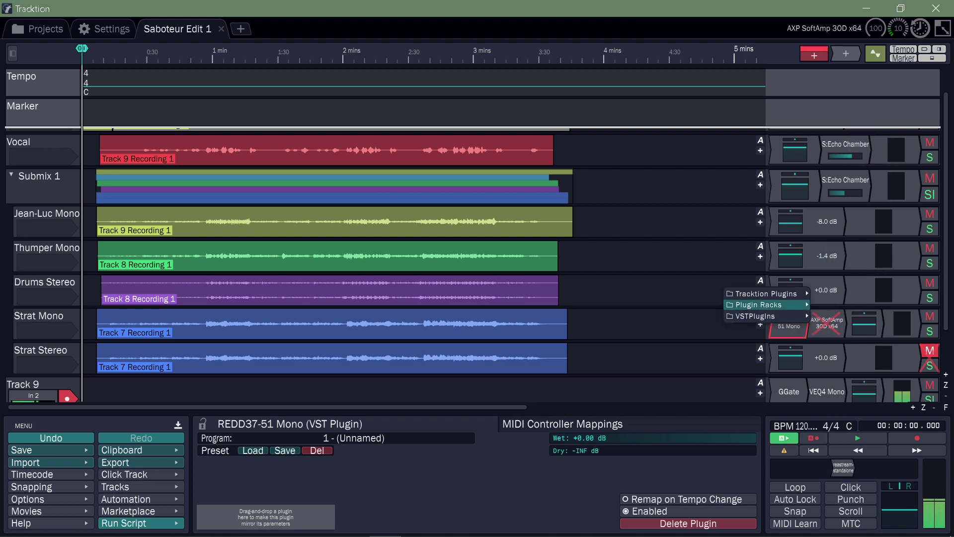
pyautogui.moveTo(775, 294)
pyautogui.press('Escape')
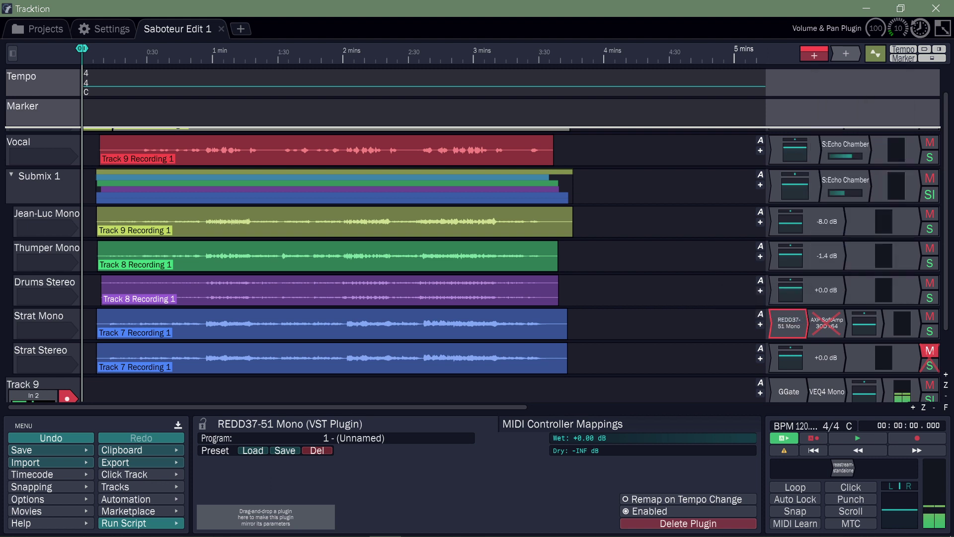
# Step: Insert an Aux Send to the Echo Chamber bus after the volume plugin on Strat Mono
pyautogui.moveTo(845, 53); pyautogui.dragTo(882, 329)
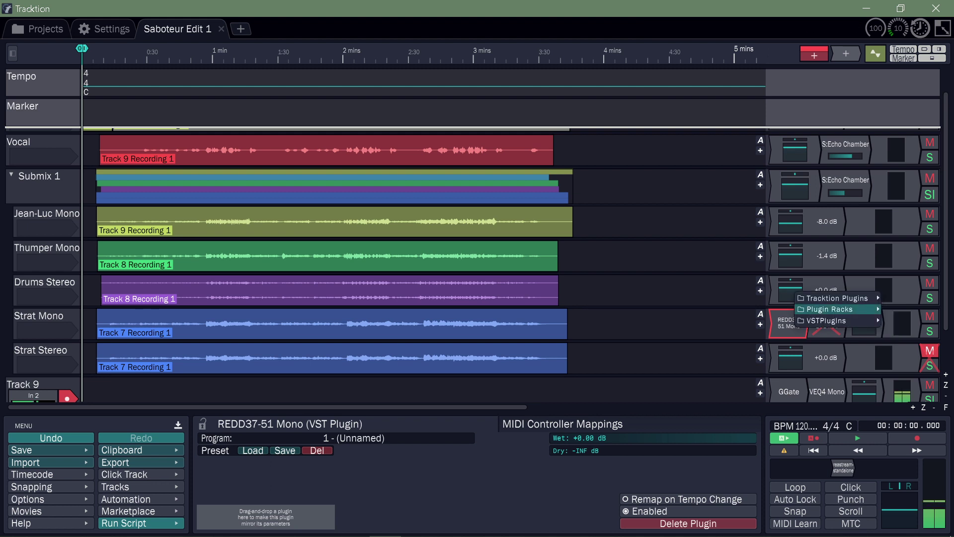
pyautogui.moveTo(839, 299)
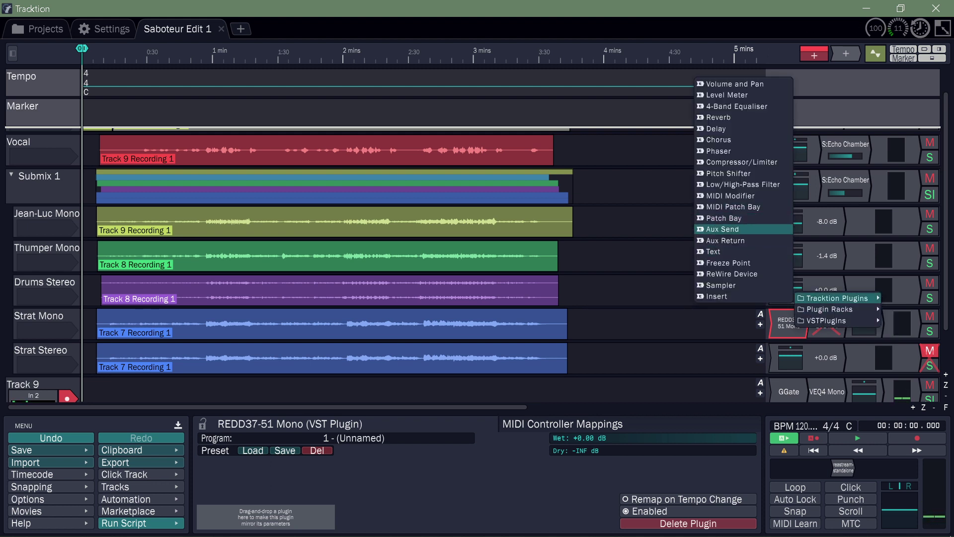
pyautogui.click(730, 229)
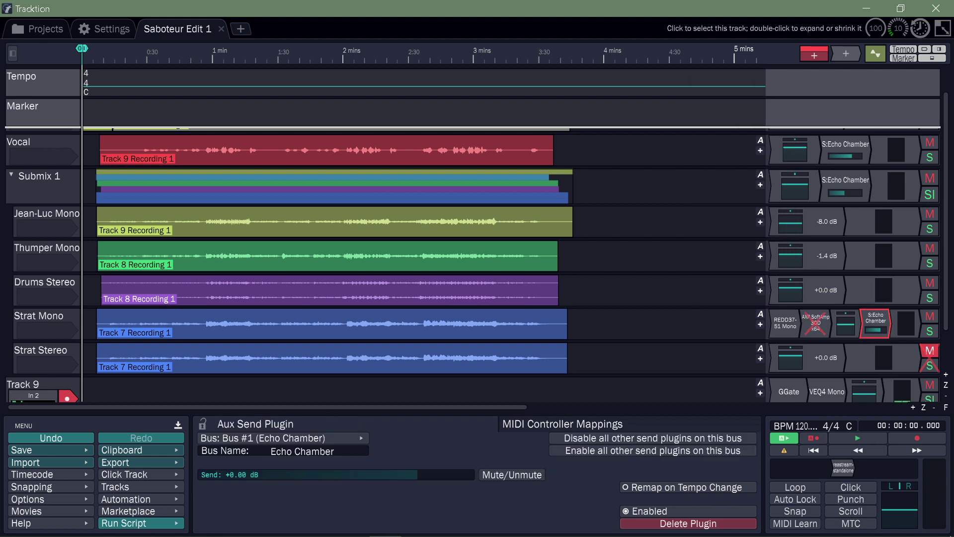
# Step: Delete the disabled AXP SoftAmp 30D plugin from Strat Mono
pyautogui.doubleClick(814, 323)
pyautogui.rightClick(815, 323)
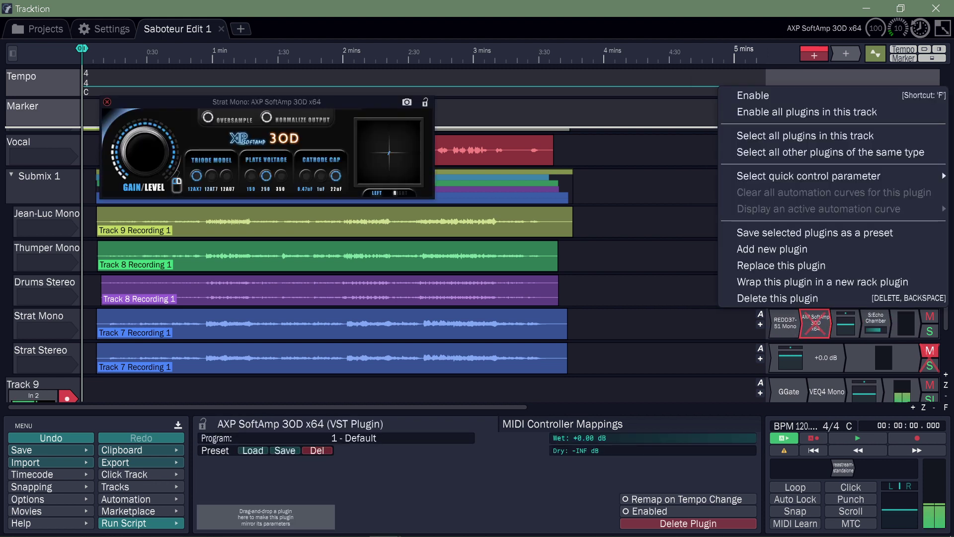
pyautogui.click(760, 297)
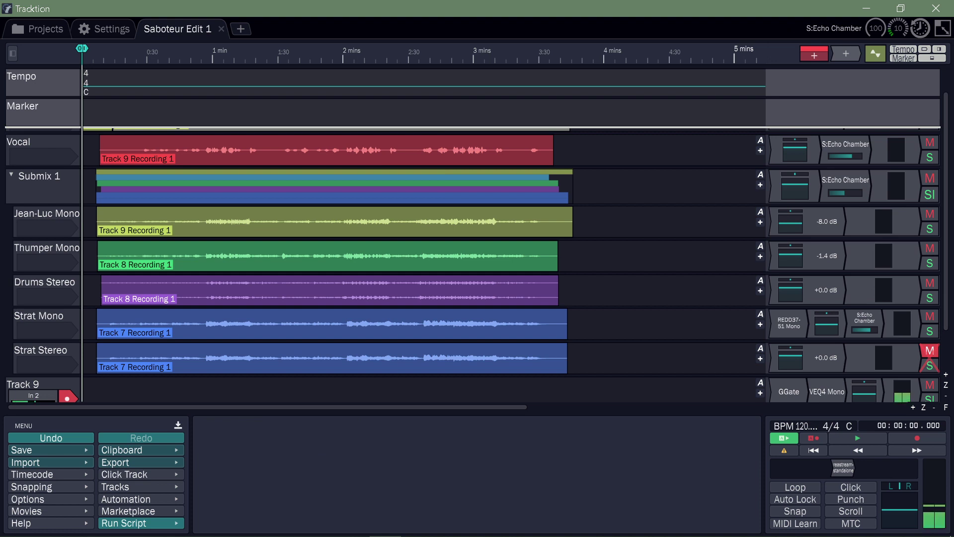
# Step: Turn Strat Mono's Echo Chamber send down to its minimum and play the full mix from about 0:56
pyautogui.moveTo(865, 329); pyautogui.dragTo(705, 324)
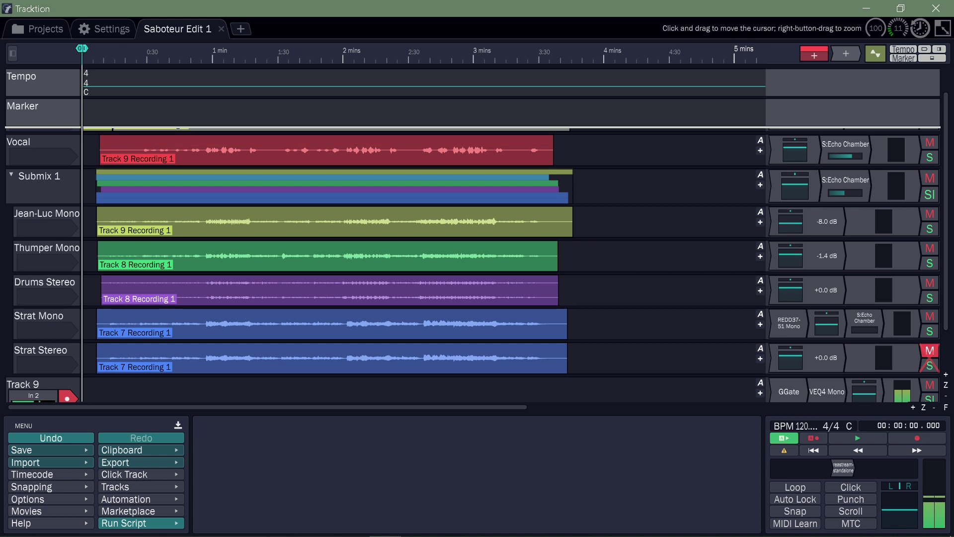
pyautogui.click(205, 55)
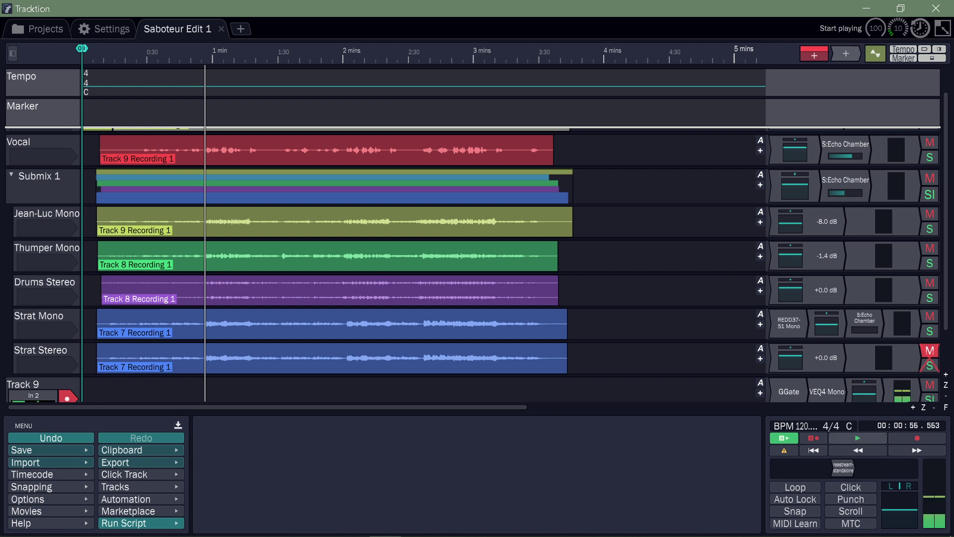
pyautogui.click(858, 437)
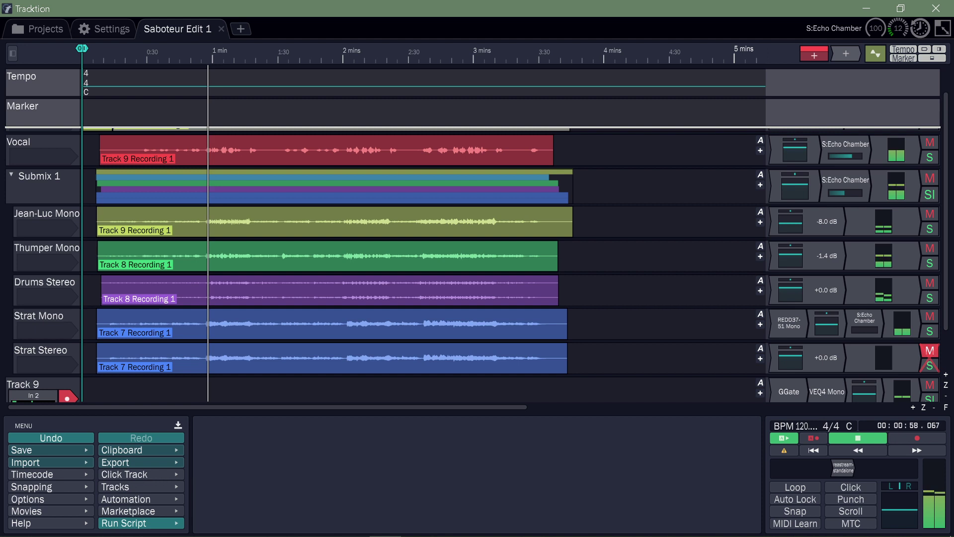
# Step: Solo Strat Mono, raise its Echo Chamber send to about +0.8 dB during playback, and unsolo the track
pyautogui.click(929, 194)
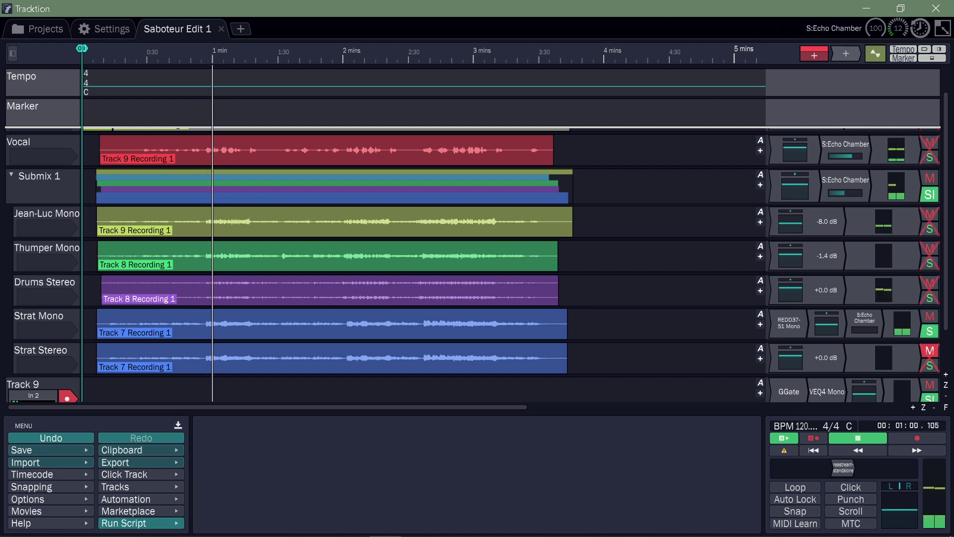
pyautogui.click(864, 320)
pyautogui.moveTo(696, 324); pyautogui.dragTo(870, 325)
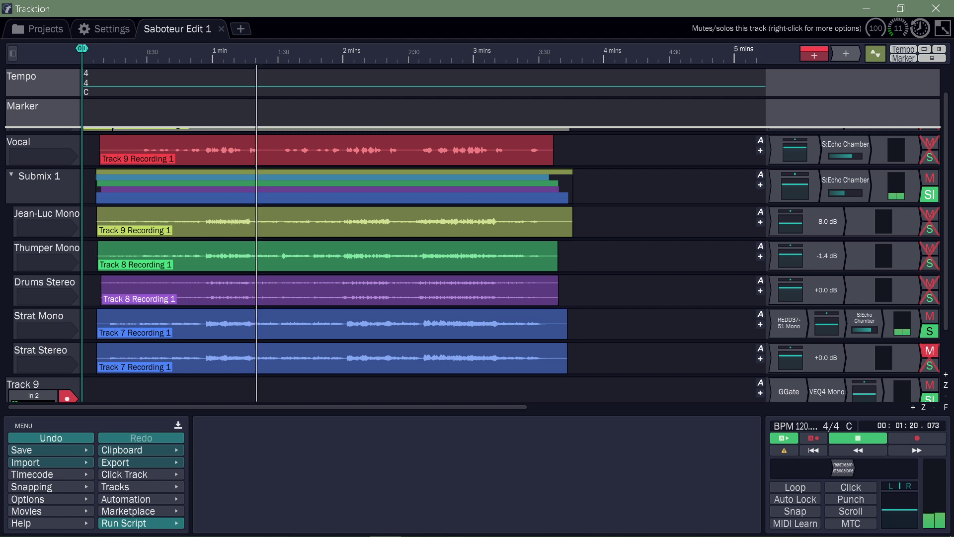
pyautogui.click(929, 195)
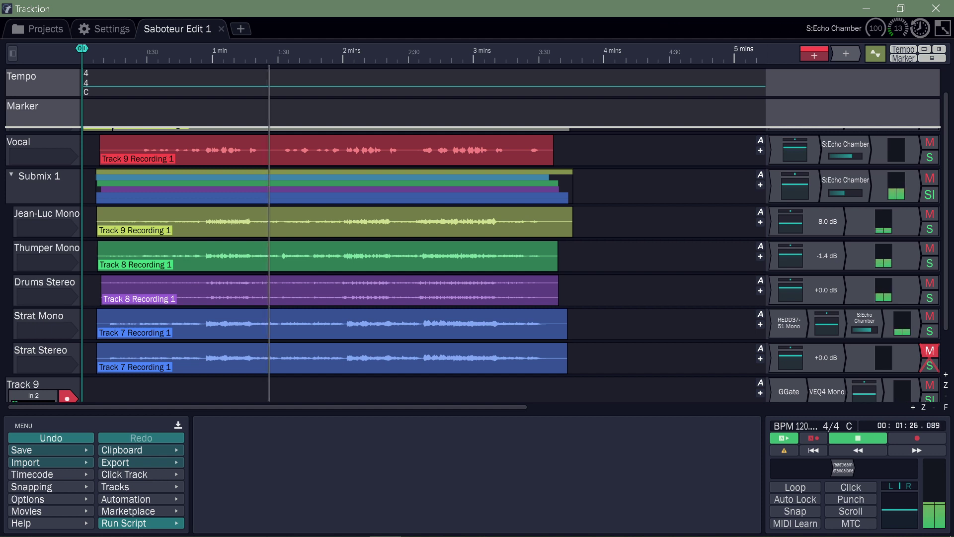
# Step: Set MCharmVerb on Track 10 to 100% dry/wet and 59.6% size, and close the plugin
pyautogui.scroll(-2, 820, 348)
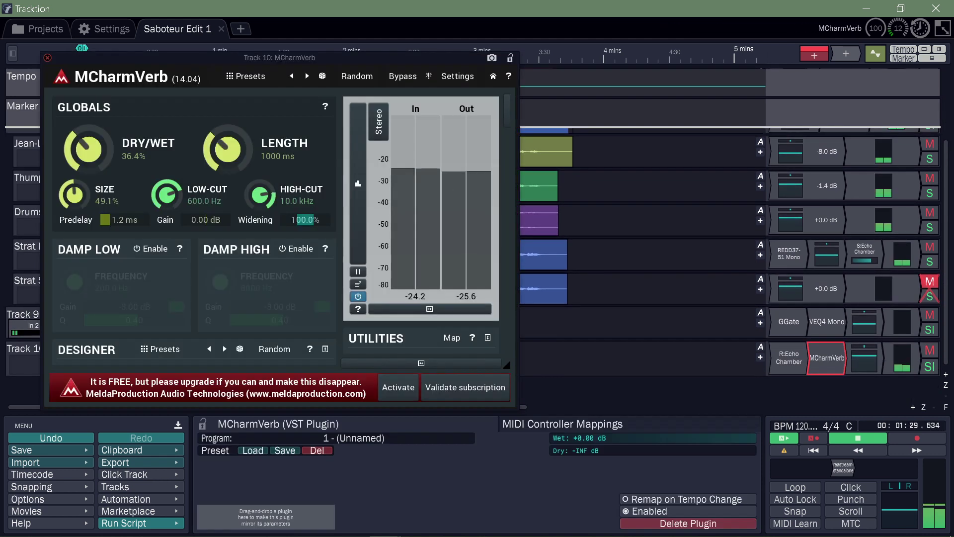
pyautogui.doubleClick(827, 358)
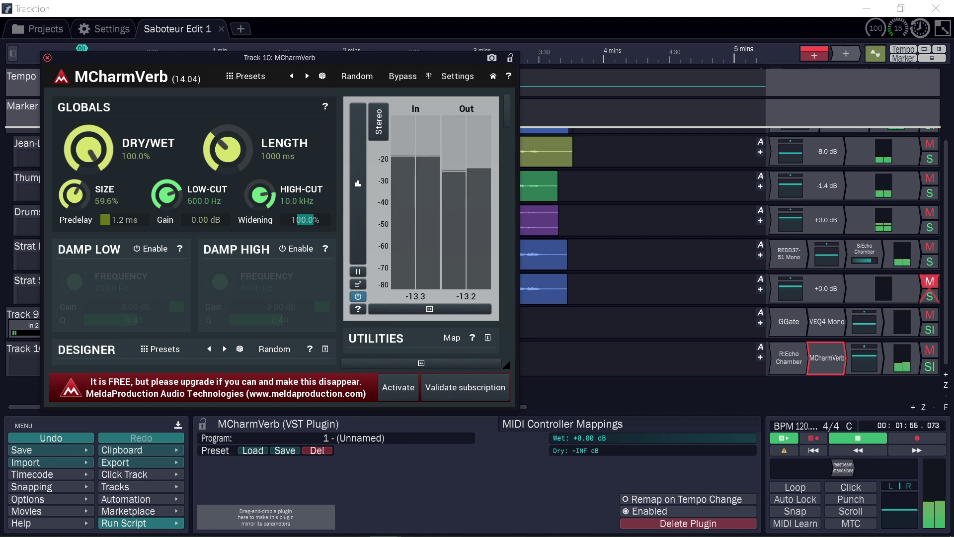
pyautogui.press('Escape')
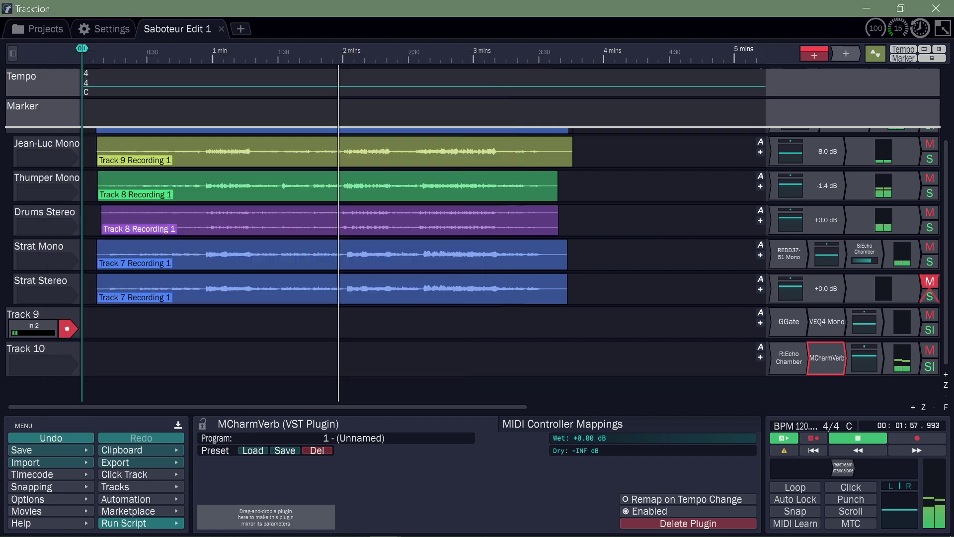
# Step: Play the mix from about 0:55, fine-tune the Echo Chamber sends on Strat Mono, Vocal and Submix 1, and stop playback
pyautogui.moveTo(343, 290); pyautogui.dragTo(204, 291)
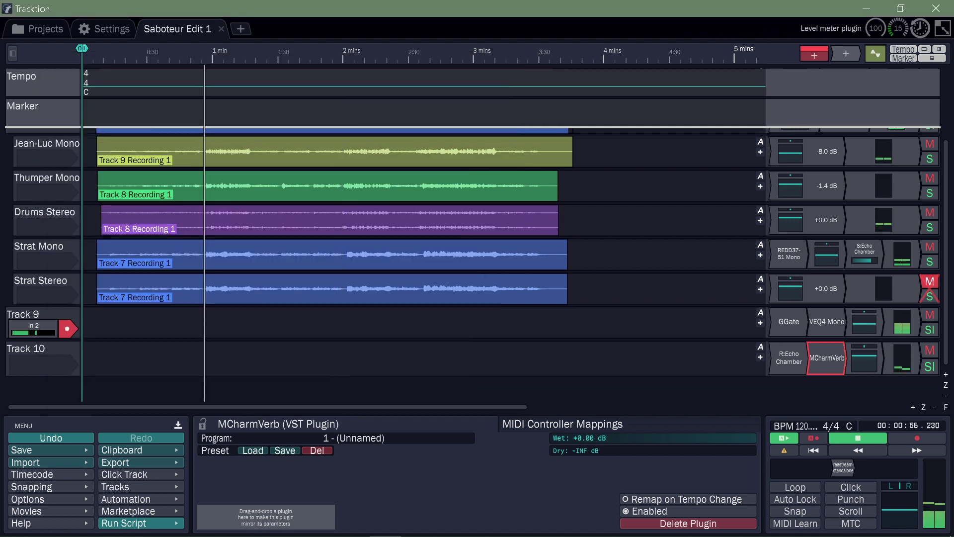
pyautogui.moveTo(865, 258)
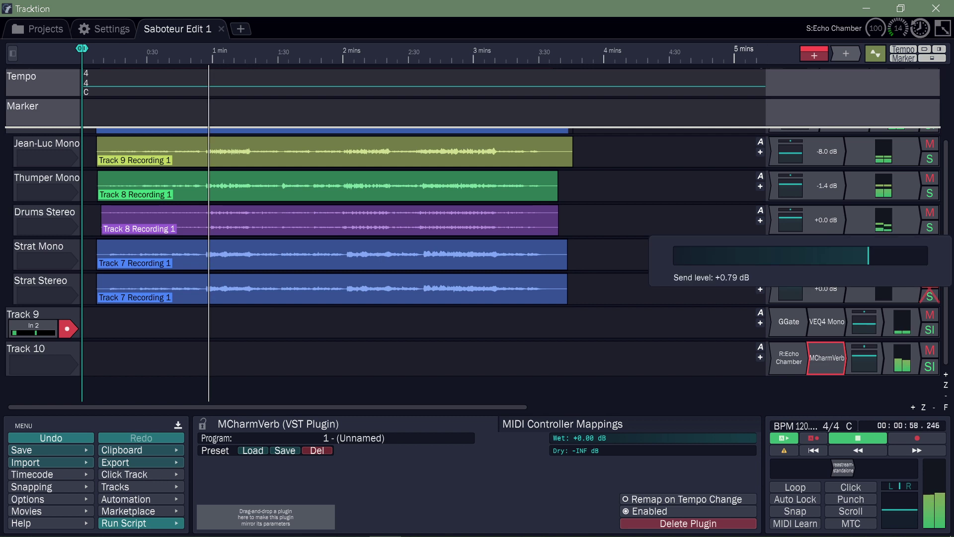
pyautogui.click(930, 281)
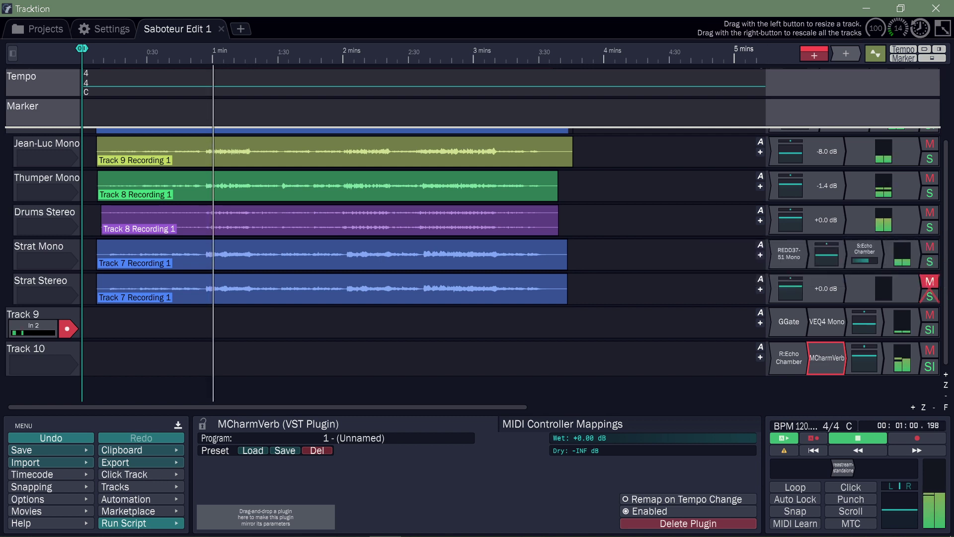
pyautogui.scroll(3, 422, 264)
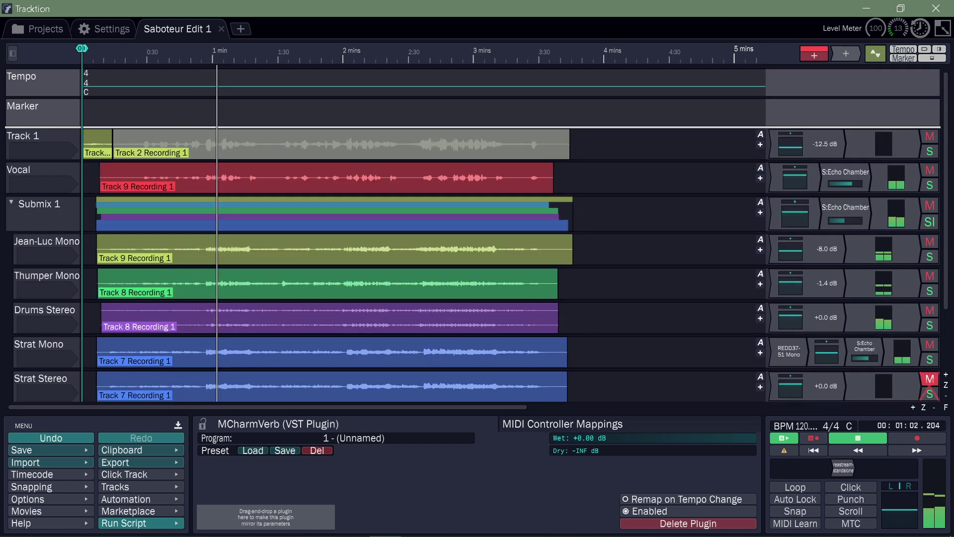
pyautogui.moveTo(845, 183); pyautogui.dragTo(835, 183)
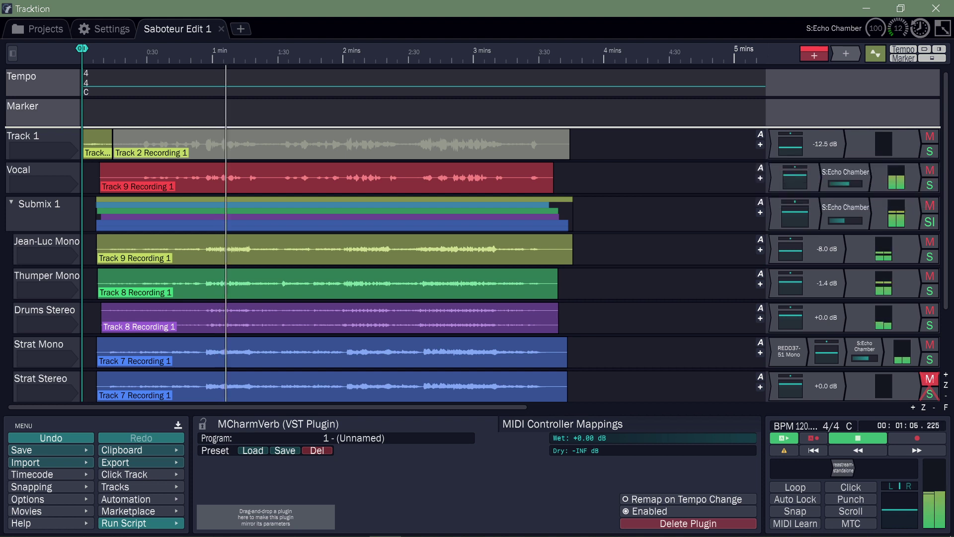
pyautogui.moveTo(845, 220); pyautogui.dragTo(839, 220)
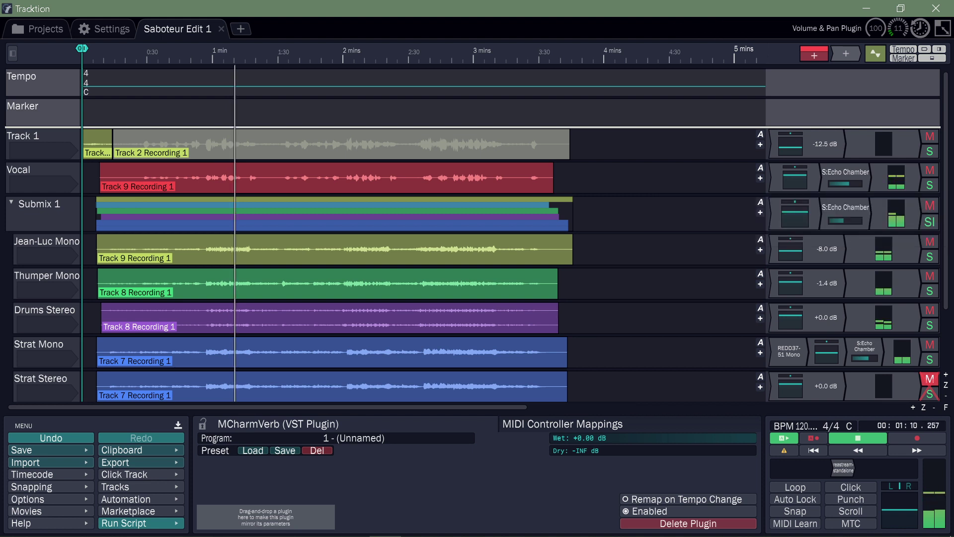
pyautogui.scroll(-3, 477, 264)
pyautogui.scroll(1, 477, 263)
pyautogui.scroll(3, 477, 263)
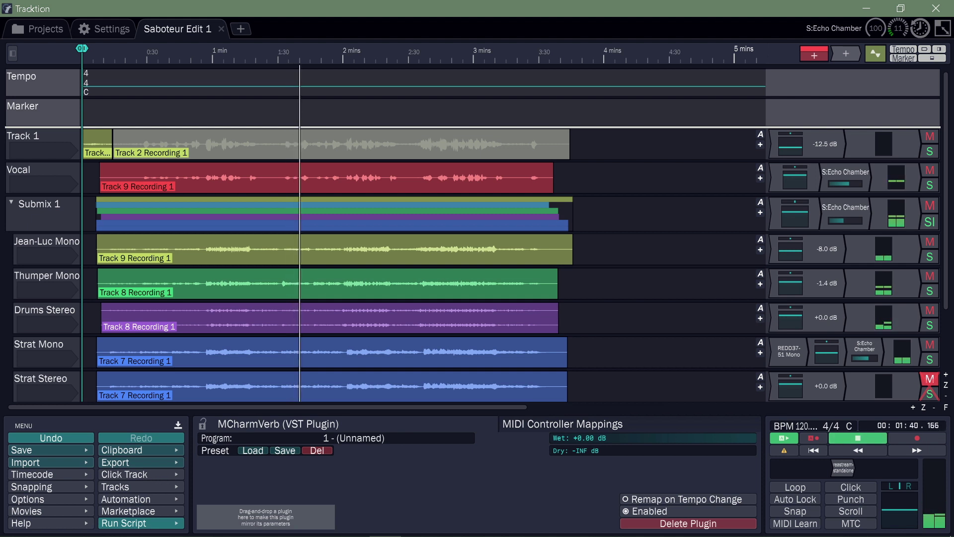
pyautogui.press('space')
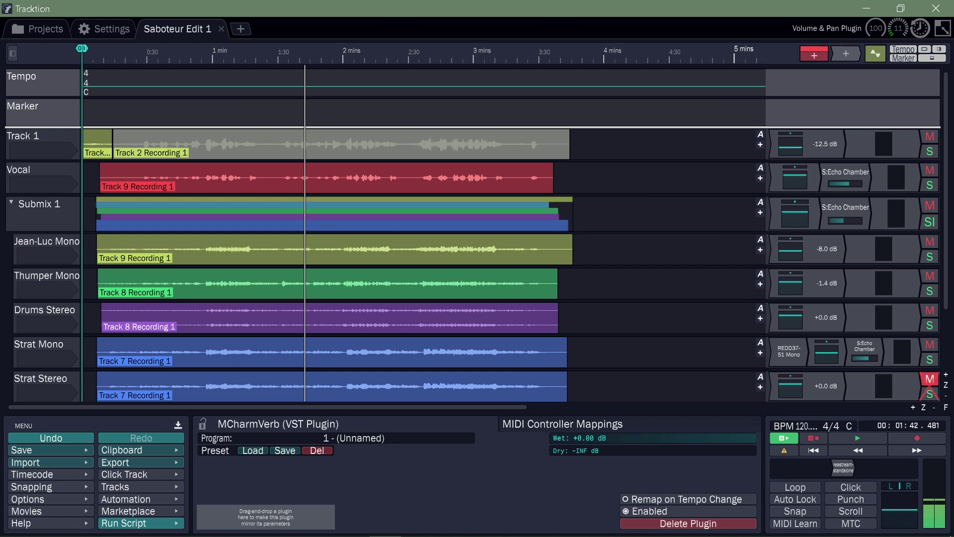
# Step: Insert the CLA-2A Mono compressor on Strat Mono between REDD37-51 and the volume plugin
pyautogui.scroll(-3, 472, 263)
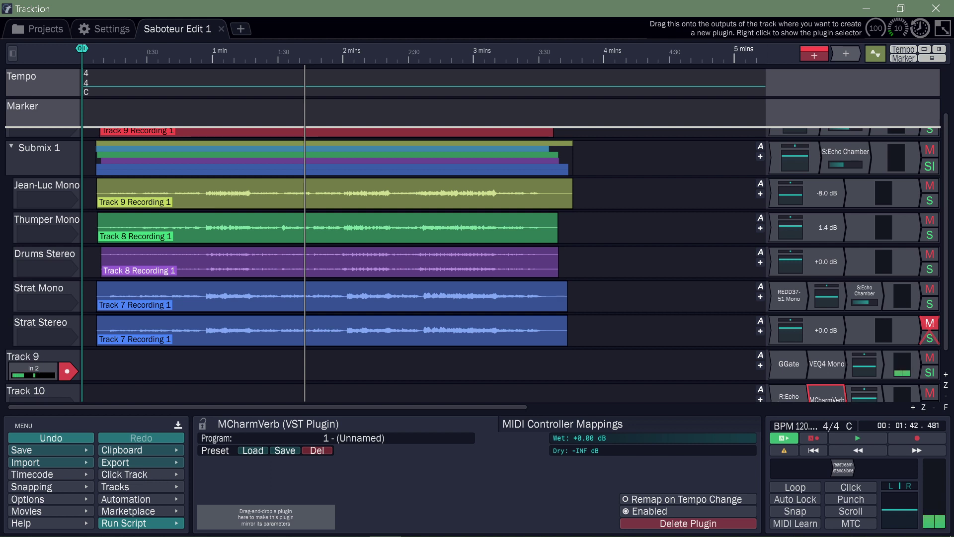
pyautogui.moveTo(845, 53); pyautogui.dragTo(803, 301)
pyautogui.moveTo(761, 299)
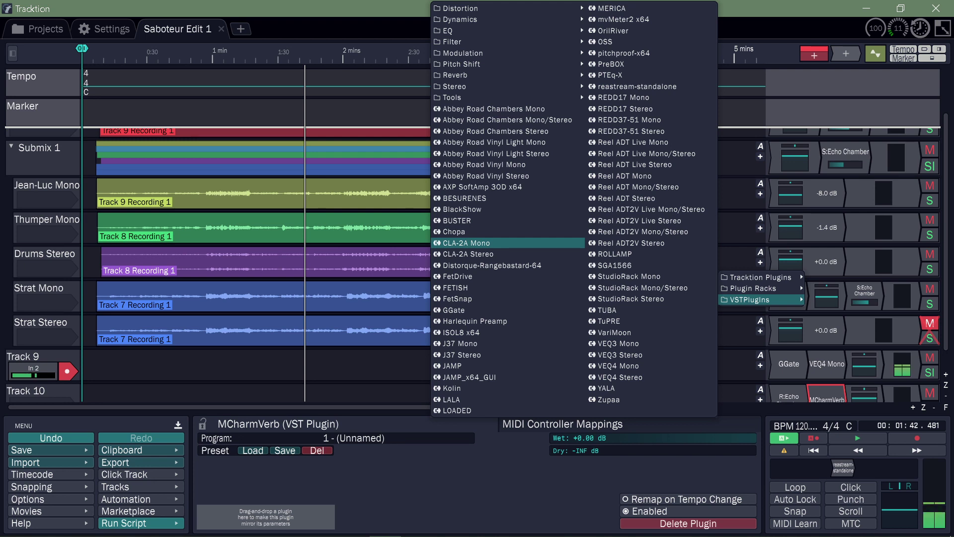
pyautogui.click(497, 242)
pyautogui.moveTo(206, 58); pyautogui.dragTo(556, 335)
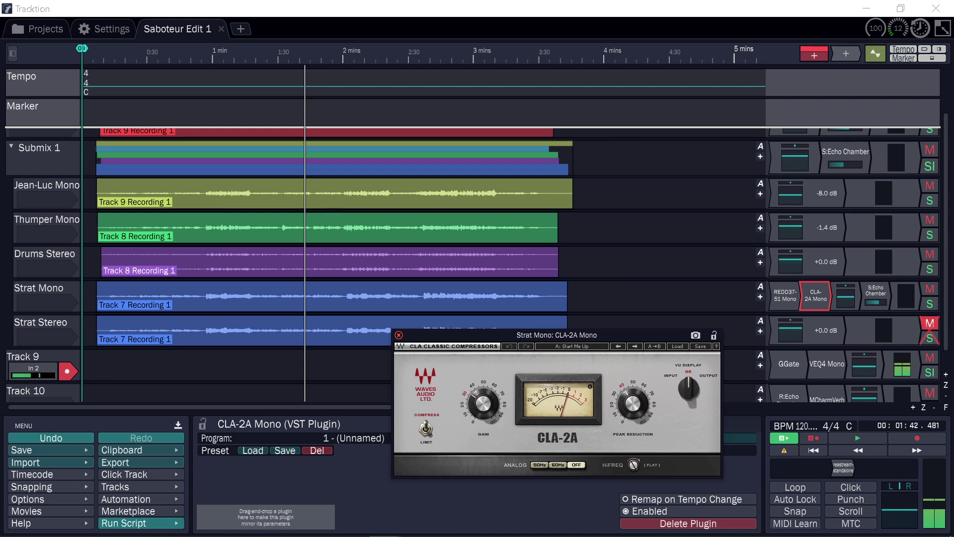
pyautogui.moveTo(556, 335); pyautogui.dragTo(549, 200)
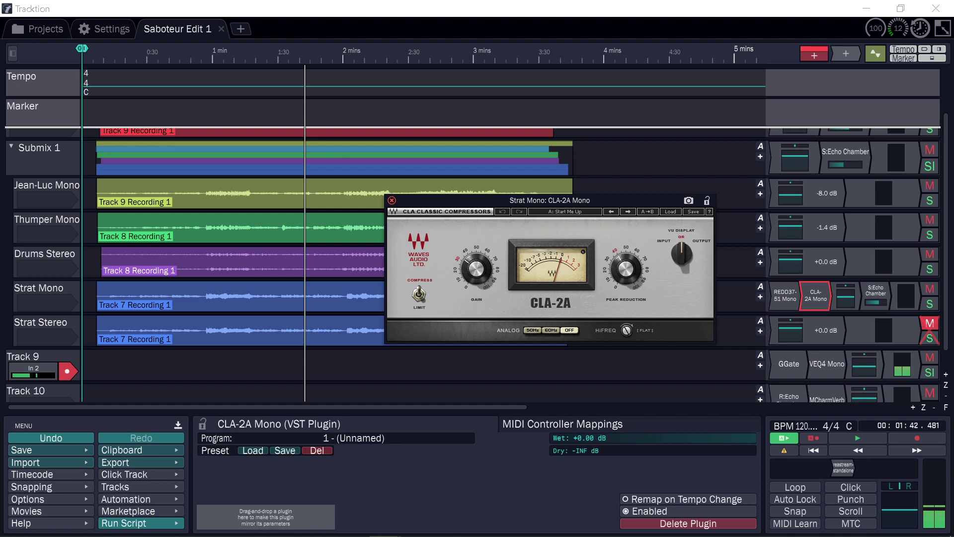
pyautogui.moveTo(566, 236)
pyautogui.mouseDown()
pyautogui.moveTo(582, 256)
pyautogui.moveTo(572, 217)
pyautogui.mouseUp()
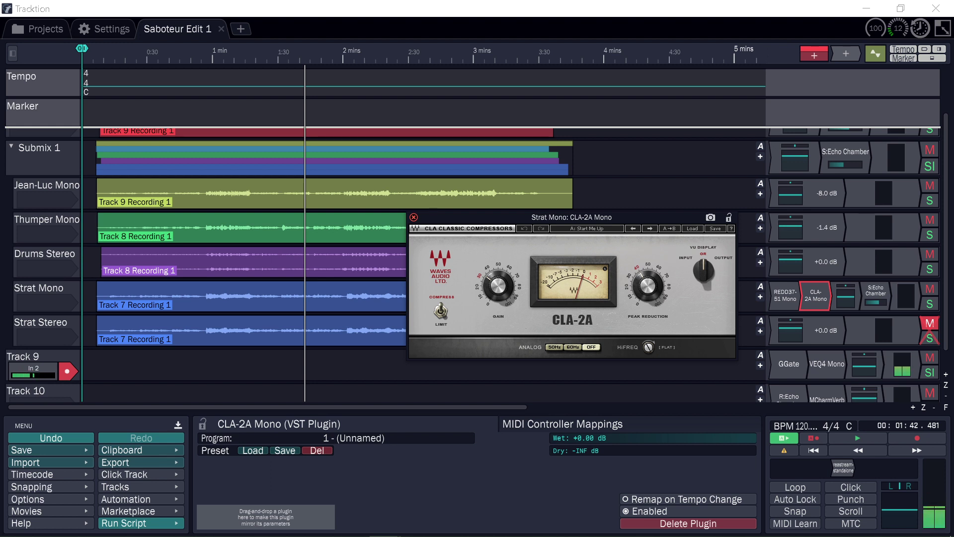
pyautogui.moveTo(647, 286)
pyautogui.moveTo(571, 217); pyautogui.dragTo(577, 306)
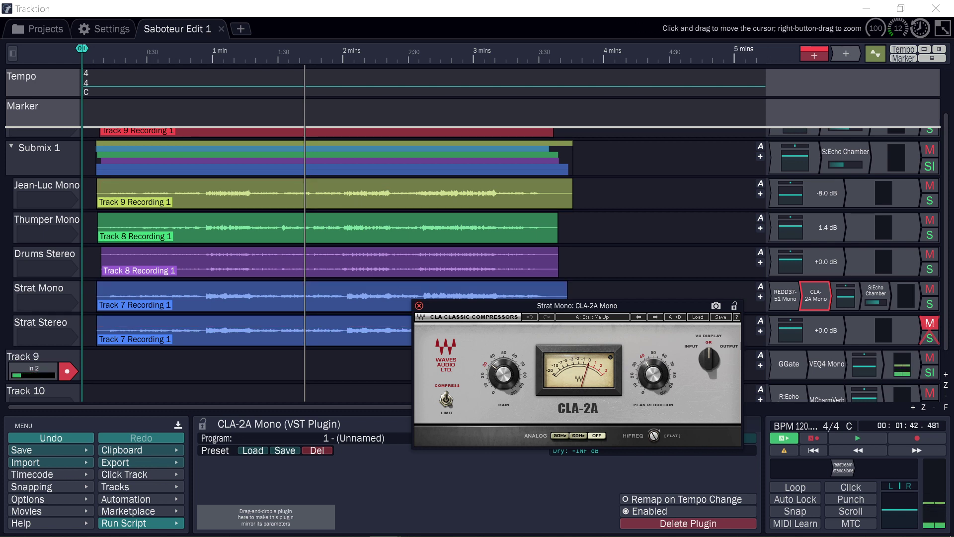
# Step: Play the mix from about 0:27, check REDD37-51's settings on Strat Mono, and return to its CLA-2A compressor
pyautogui.click(141, 55)
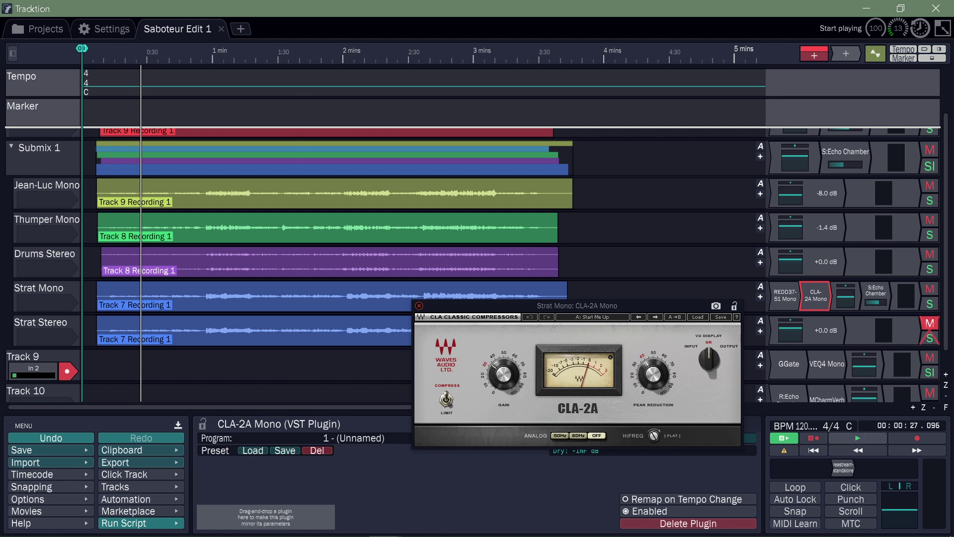
pyautogui.press('space')
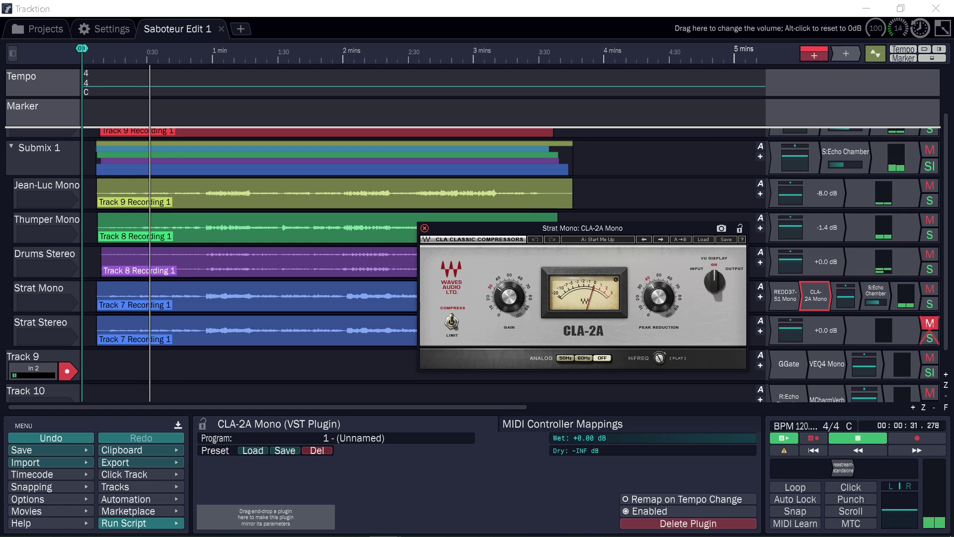
pyautogui.doubleClick(785, 295)
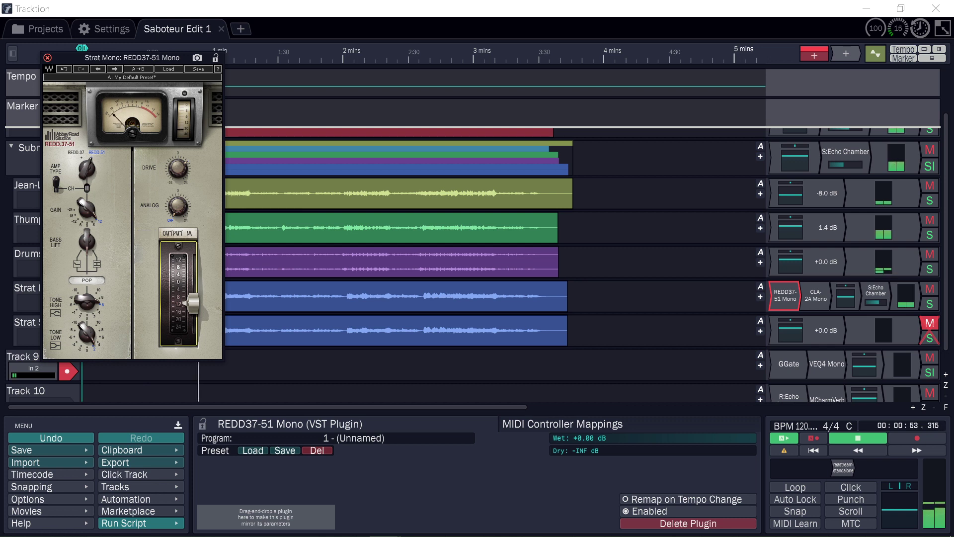
pyautogui.click(47, 58)
pyautogui.doubleClick(816, 295)
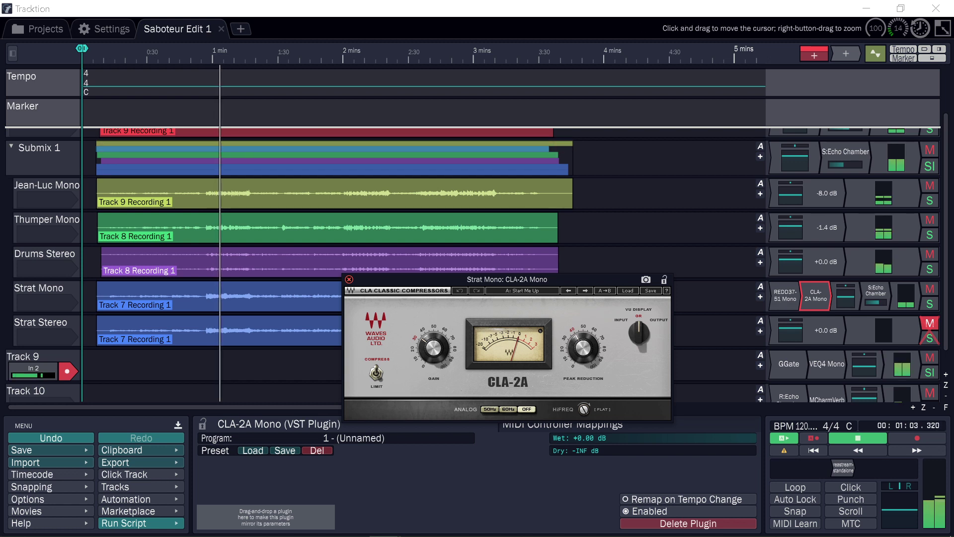
# Step: Replay from about 0:55 and raise CLA-2A's peak reduction on Strat Mono to about 50
pyautogui.click(196, 54)
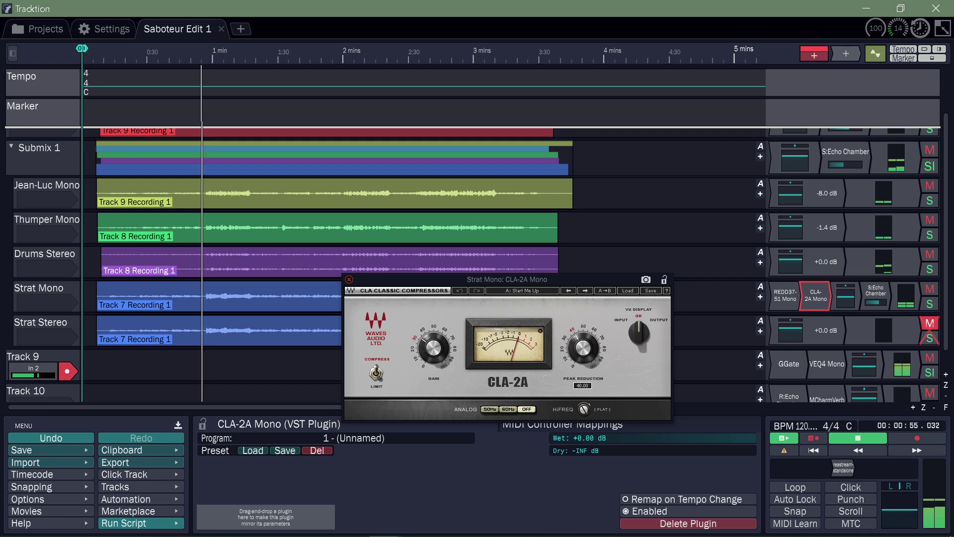
pyautogui.click(582, 348)
pyautogui.moveTo(583, 348); pyautogui.dragTo(583, 343)
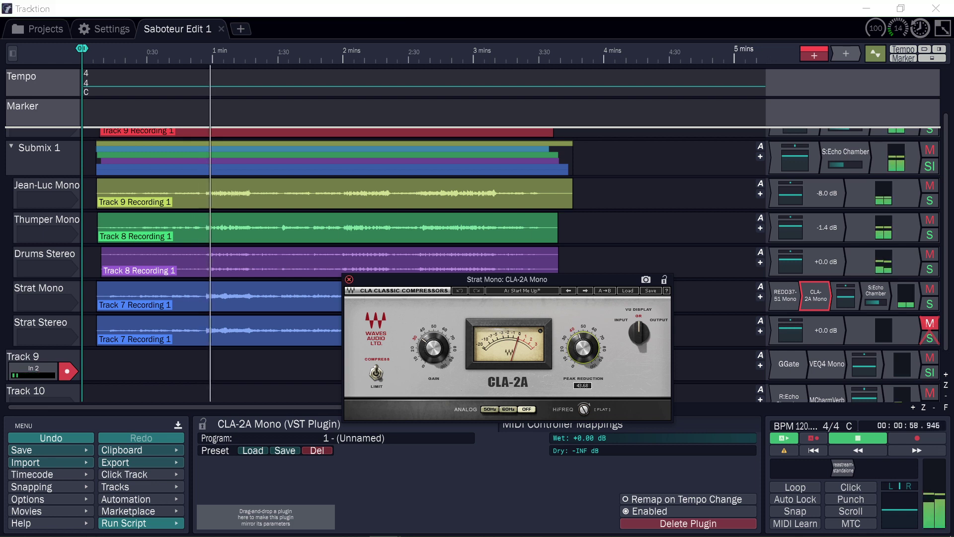
pyautogui.scroll(5, 583, 348)
pyautogui.scroll(2, 582, 348)
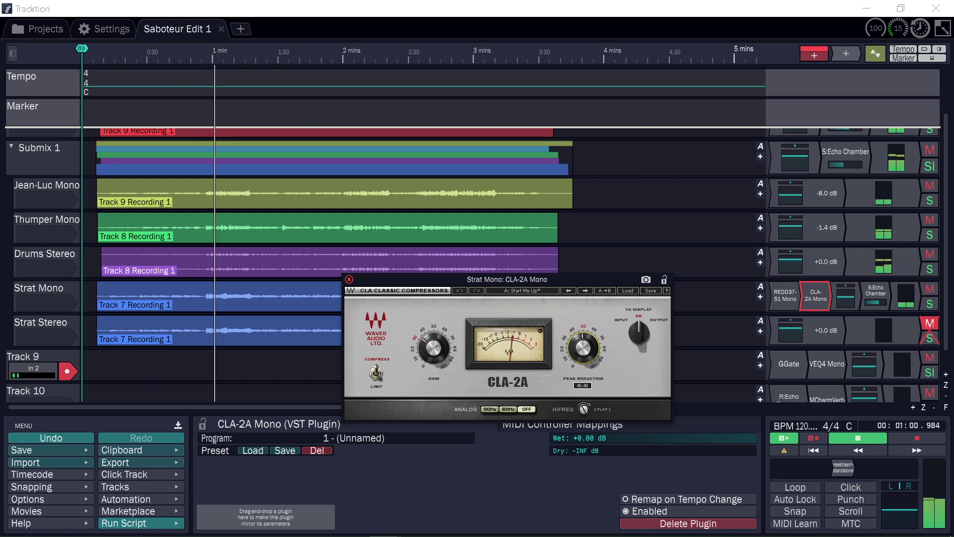
pyautogui.scroll(1, 583, 347)
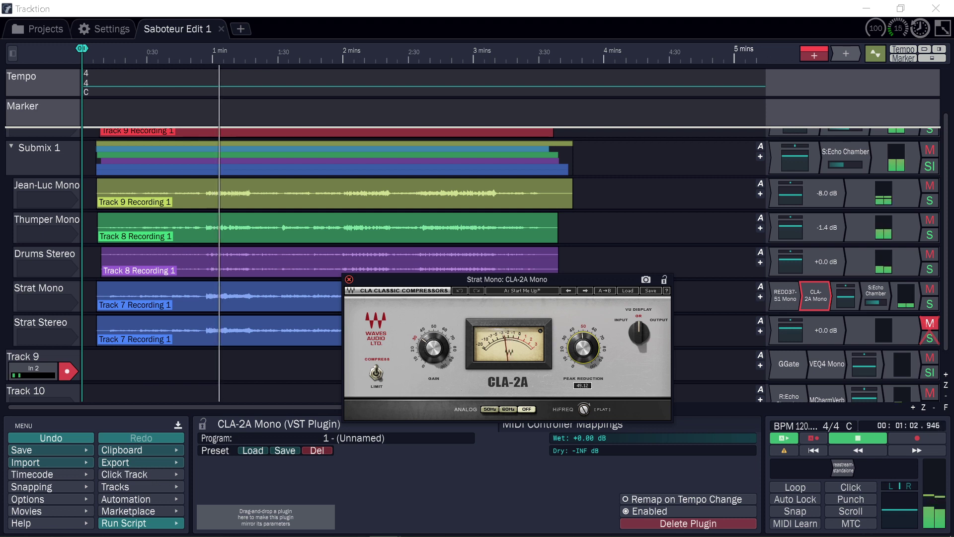
pyautogui.scroll(1, 583, 348)
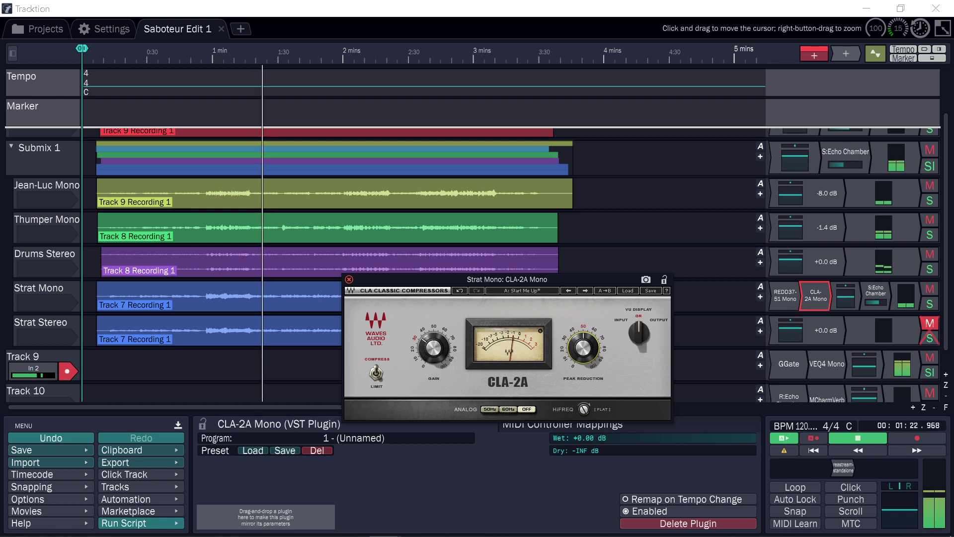
# Step: Solo Strat Mono from about 0:47, compare it with CLA-2A disabled and re-enabled, and unsolo the track
pyautogui.click(173, 226)
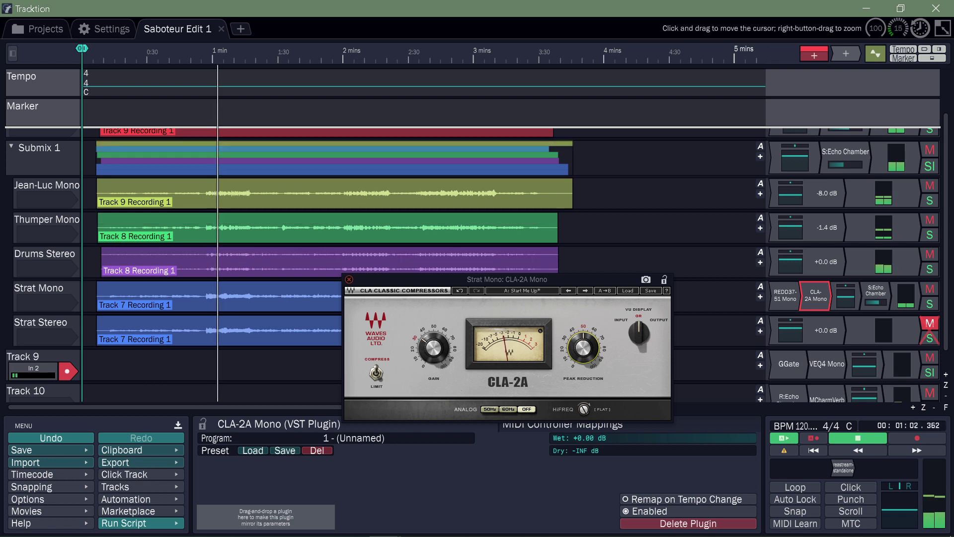
pyautogui.click(929, 303)
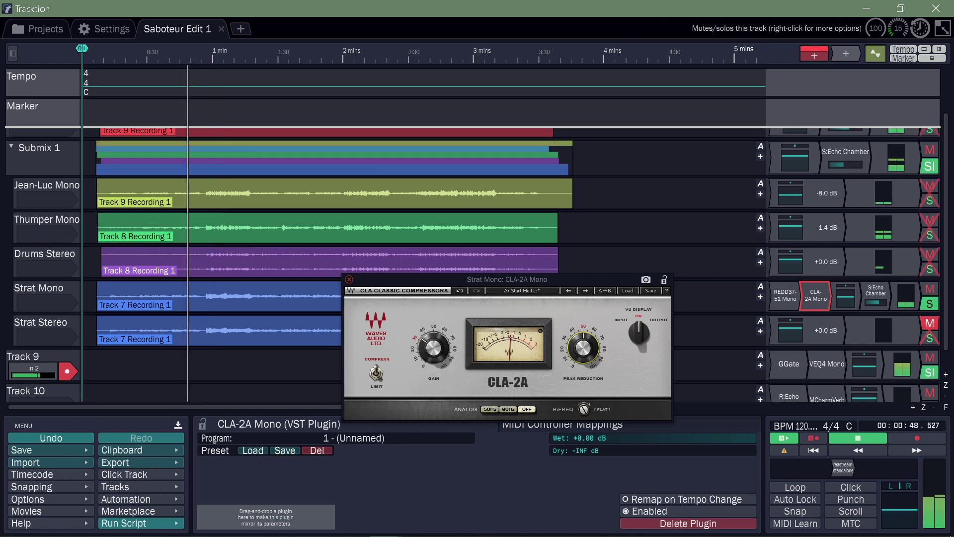
pyautogui.moveTo(423, 279); pyautogui.dragTo(513, 218)
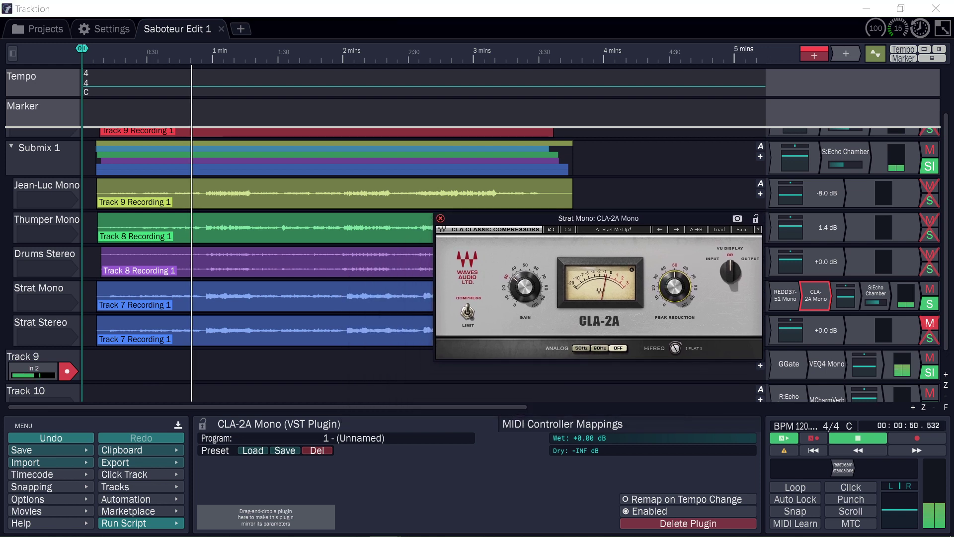
pyautogui.click(689, 511)
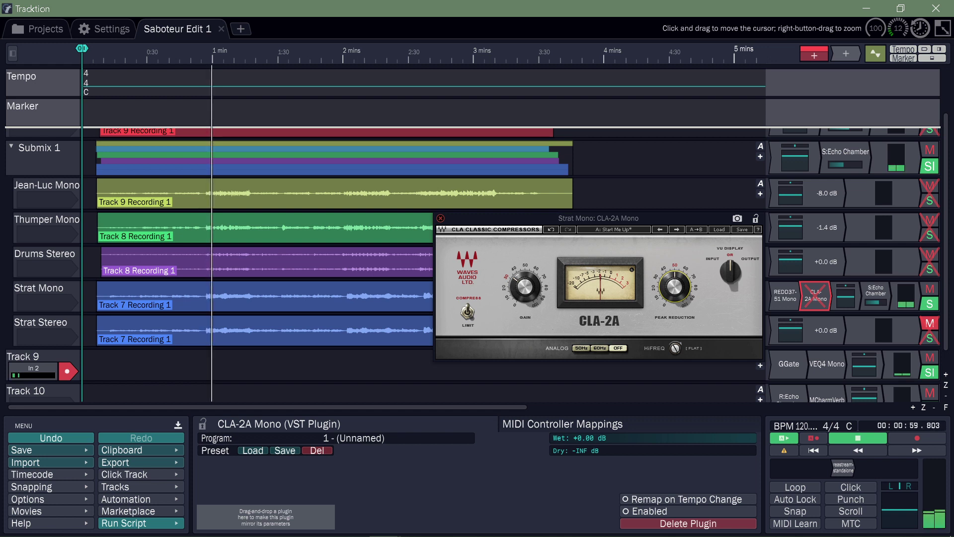
pyautogui.click(626, 511)
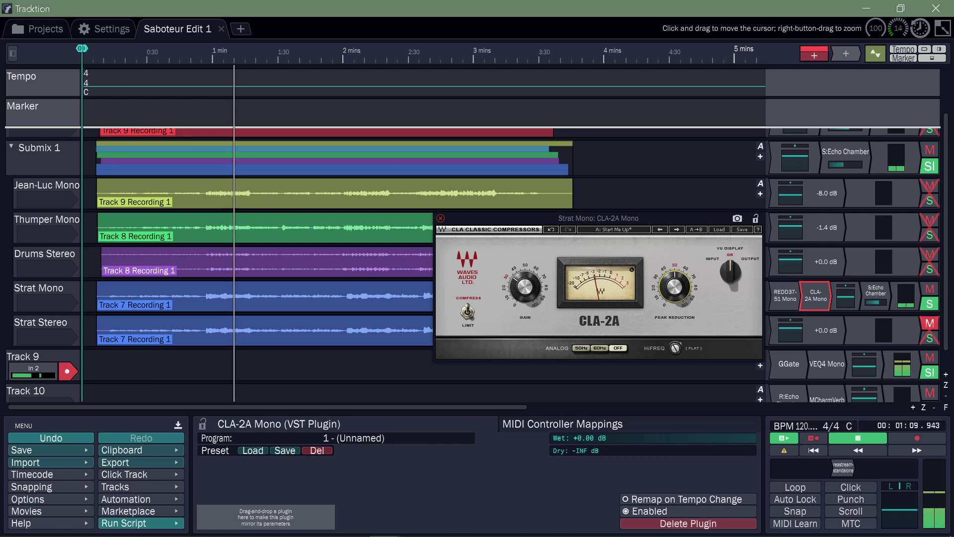
pyautogui.click(930, 303)
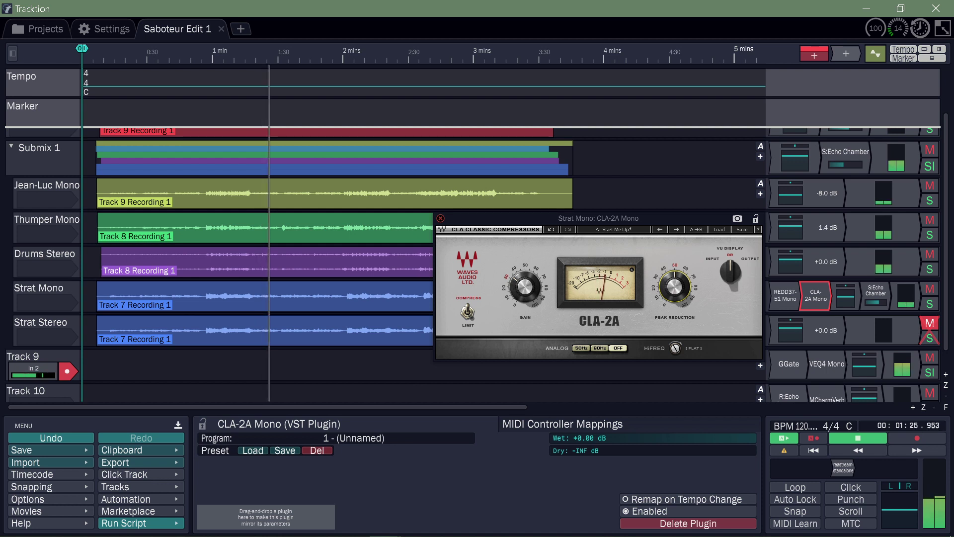
# Step: Replay the mix from about 0:12, close Strat Mono's CLA-2A window, and stop playback
pyautogui.moveTo(598, 217)
pyautogui.mouseDown()
pyautogui.moveTo(609, 197)
pyautogui.moveTo(601, 215)
pyautogui.mouseUp()
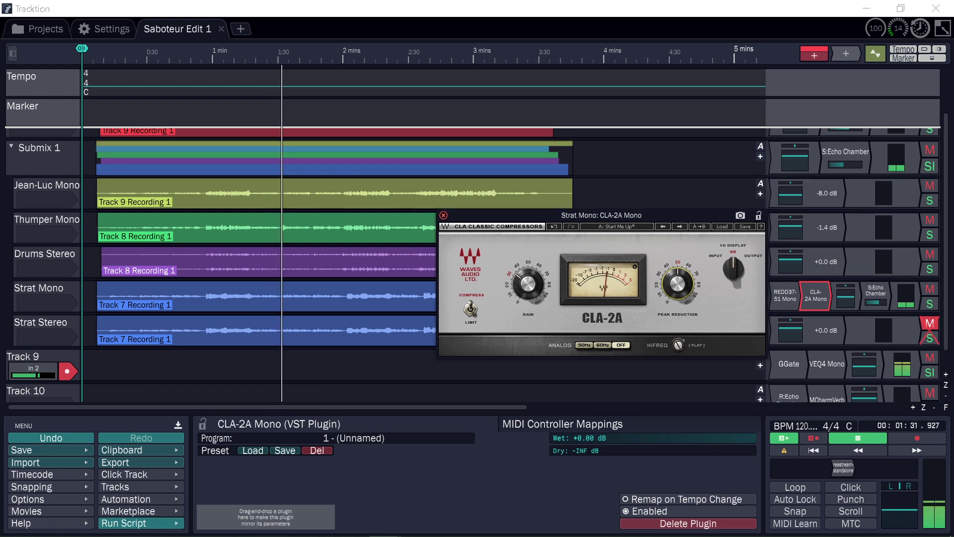
pyautogui.moveTo(601, 215); pyautogui.dragTo(607, 225)
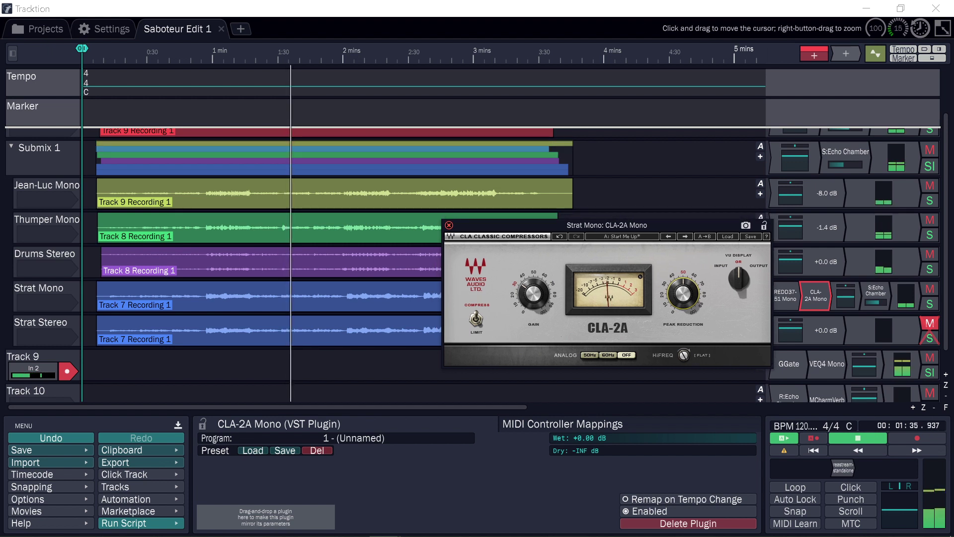
pyautogui.click(109, 54)
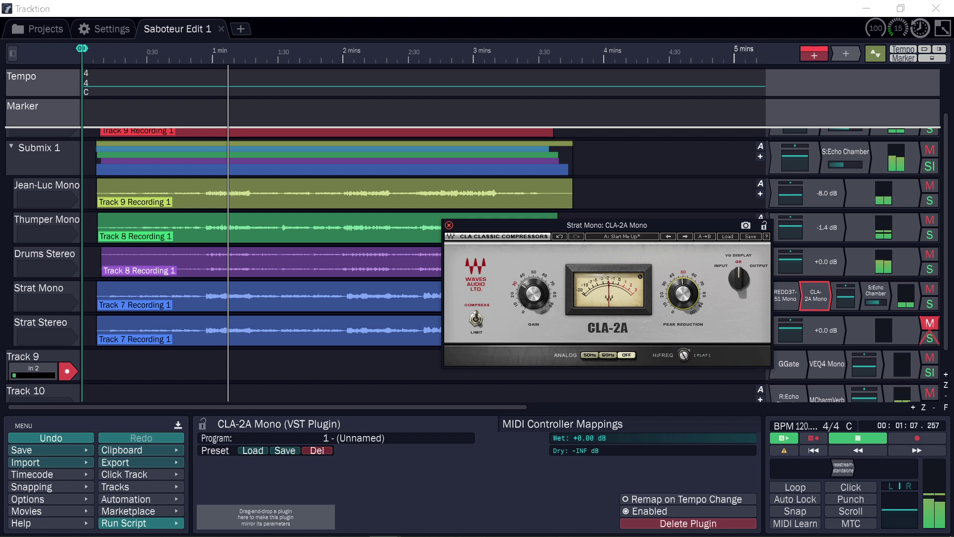
pyautogui.click(816, 295)
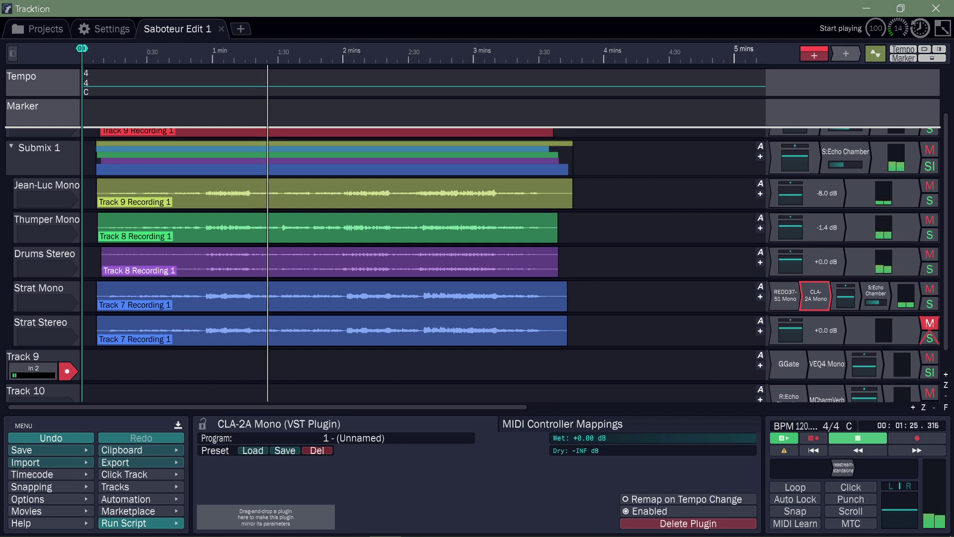
pyautogui.press('space')
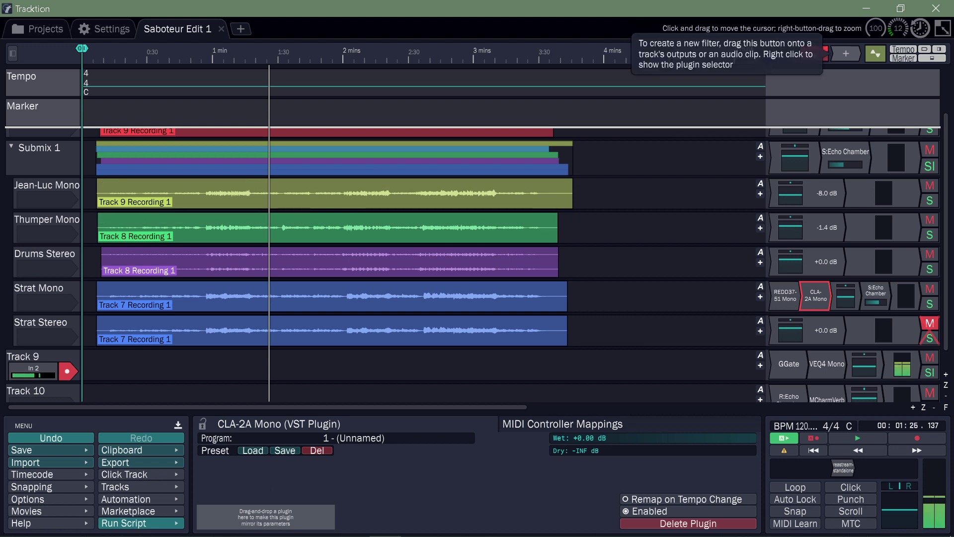
# Step: Move the playback position to about 0:20 and insert the CLA-2A Mono compressor on Jean-Luc Mono before the volume plugin
pyautogui.click(126, 54)
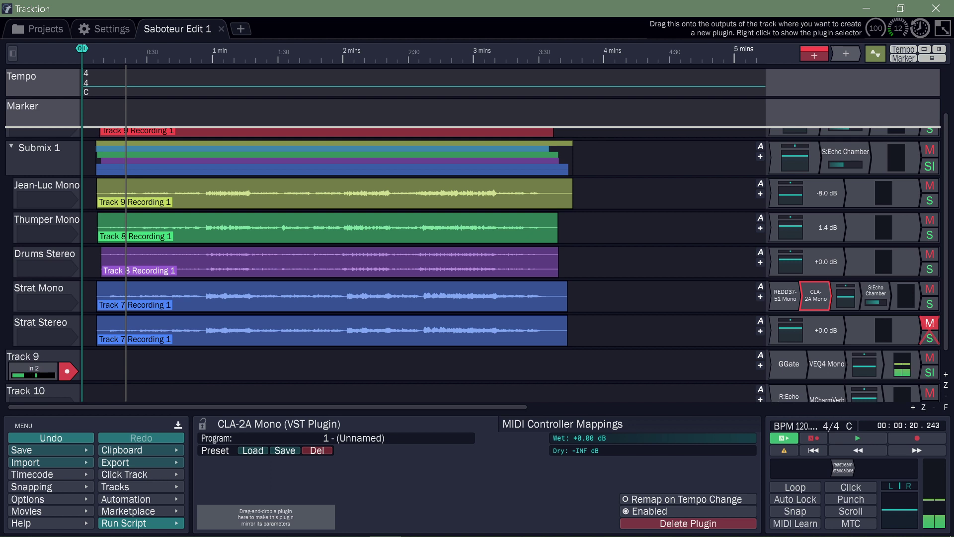
pyautogui.moveTo(835, 81); pyautogui.dragTo(790, 193)
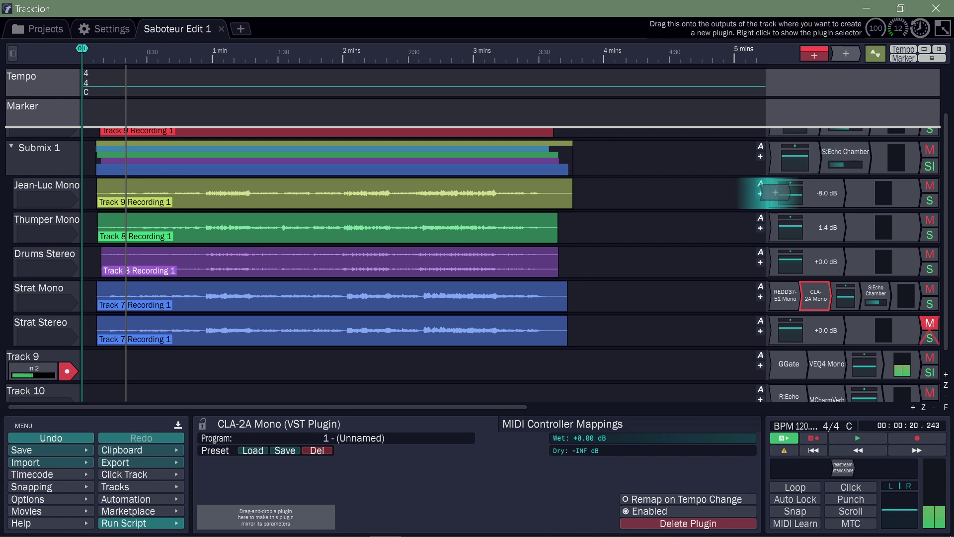
pyautogui.moveTo(775, 192); pyautogui.dragTo(775, 194)
pyautogui.moveTo(725, 224)
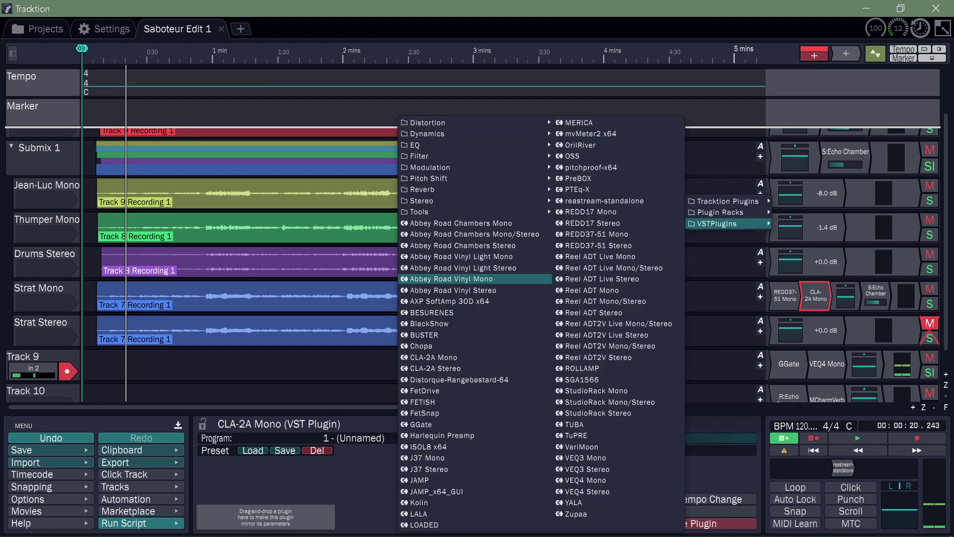
pyautogui.click(433, 357)
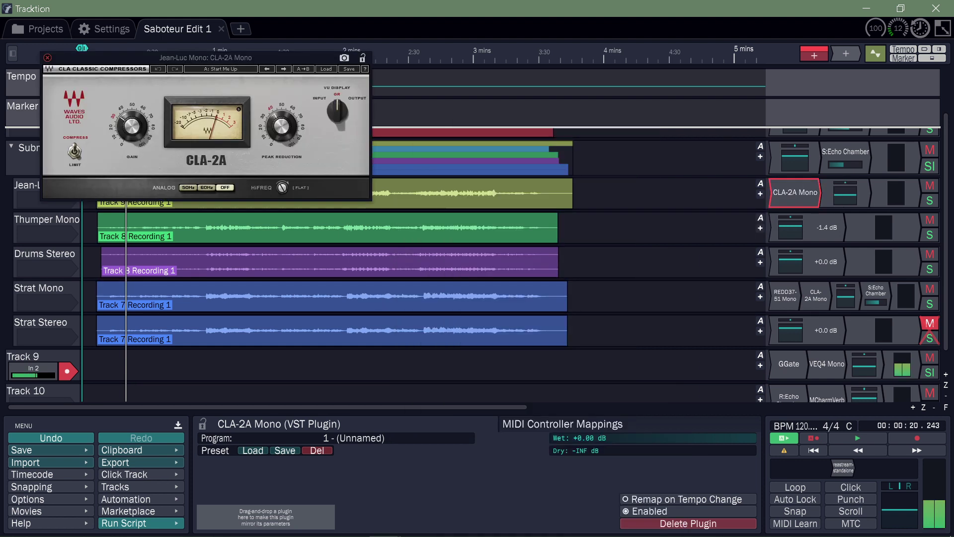
pyautogui.moveTo(298, 58); pyautogui.dragTo(654, 220)
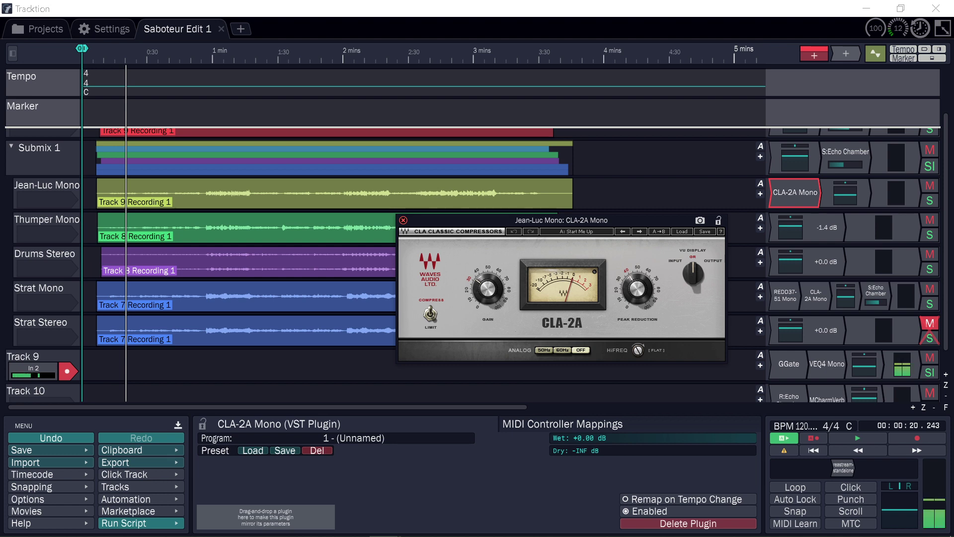
# Step: Play from about 0:20 with Jean-Luc Mono soloed, raise its CLA-2A peak reduction above 44, and unsolo the track
pyautogui.press('space')
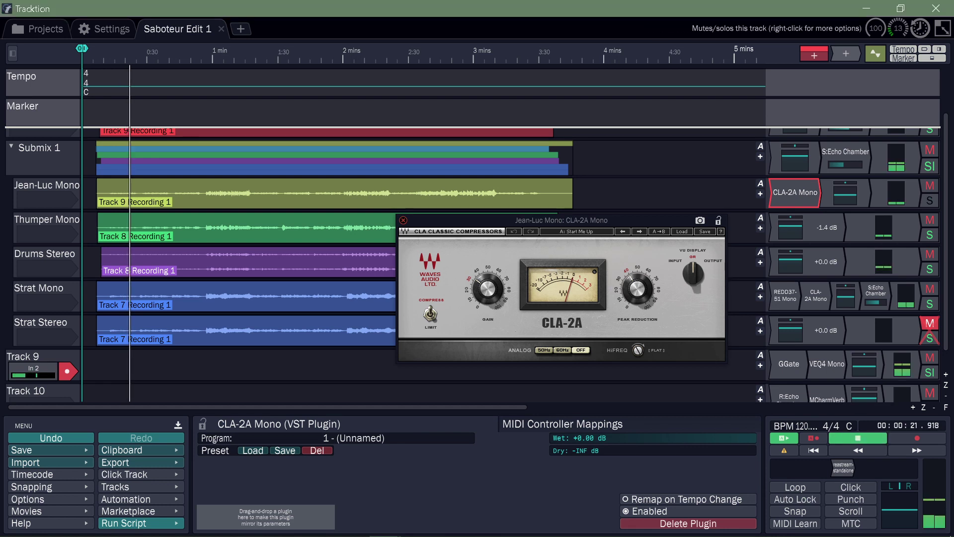
pyautogui.moveTo(562, 220); pyautogui.dragTo(554, 227)
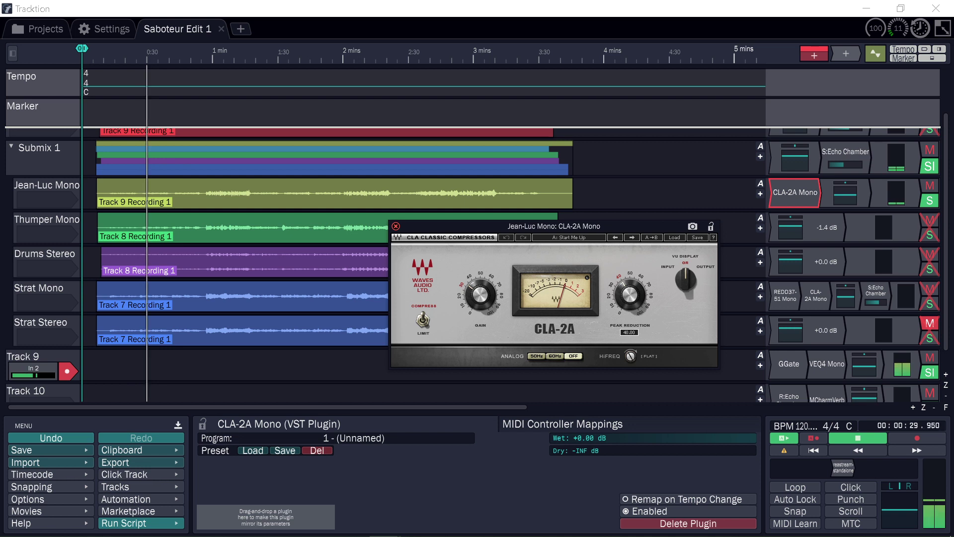
pyautogui.moveTo(630, 294); pyautogui.dragTo(630, 286)
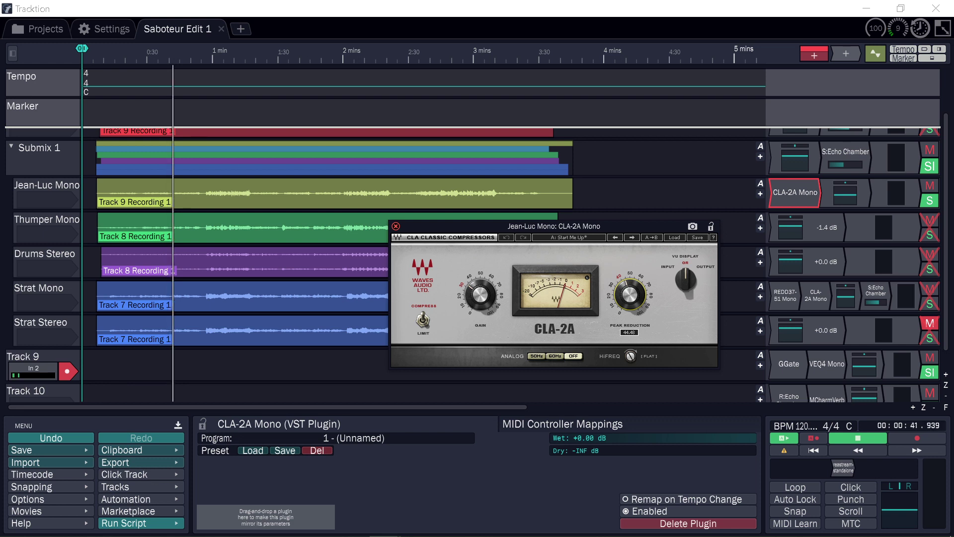
pyautogui.moveTo(630, 286); pyautogui.dragTo(630, 274)
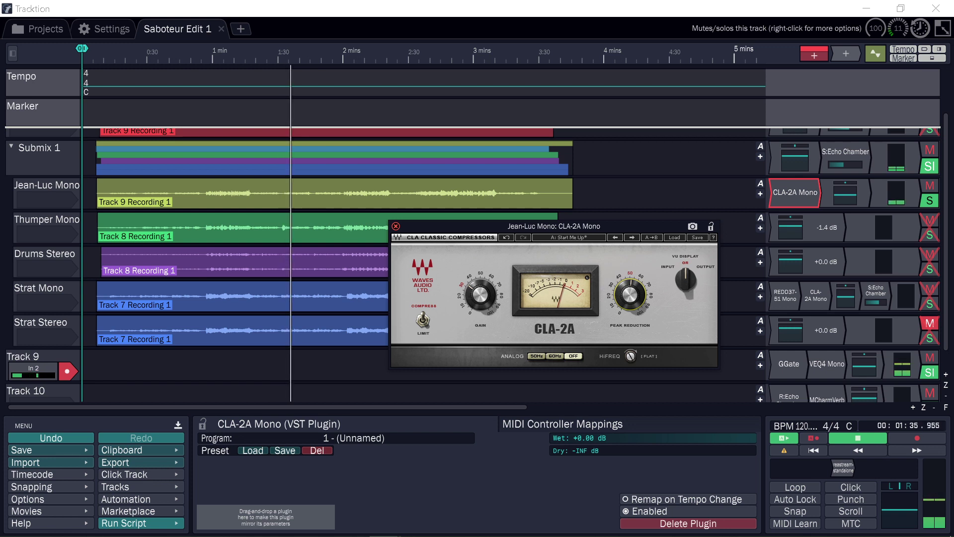
pyautogui.click(929, 200)
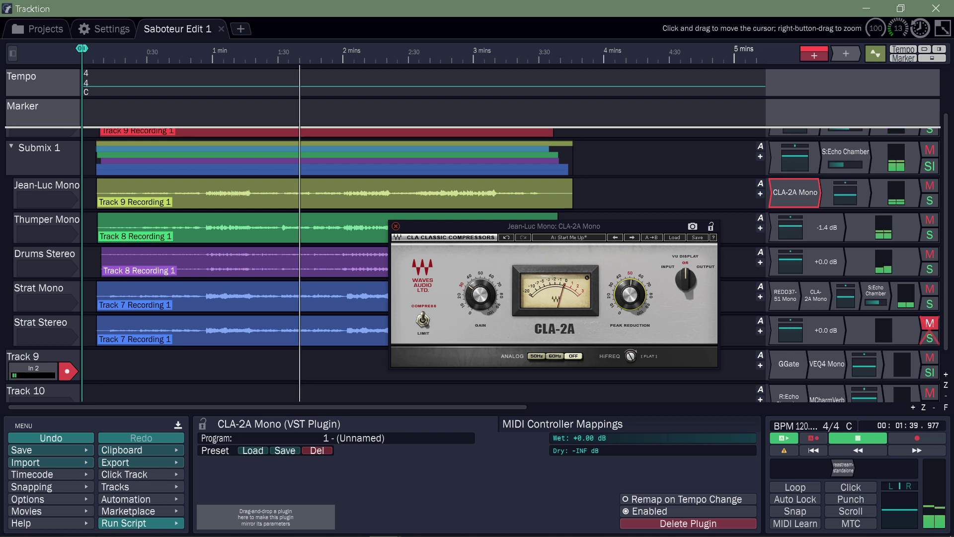
# Step: Play the mix from about 0:15 and again from about 0:48, stop playback, and close Jean-Luc Mono's CLA-2A window
pyautogui.click(114, 56)
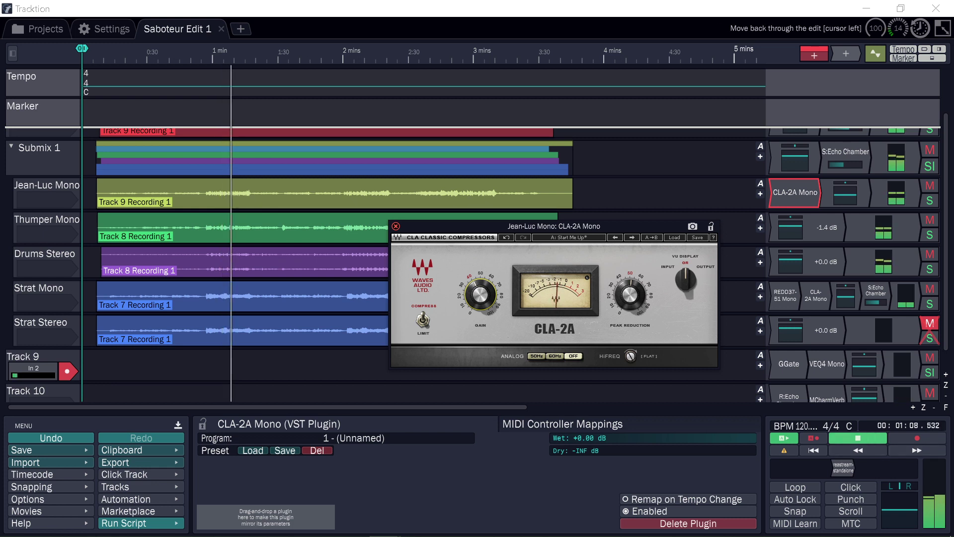
pyautogui.click(858, 437)
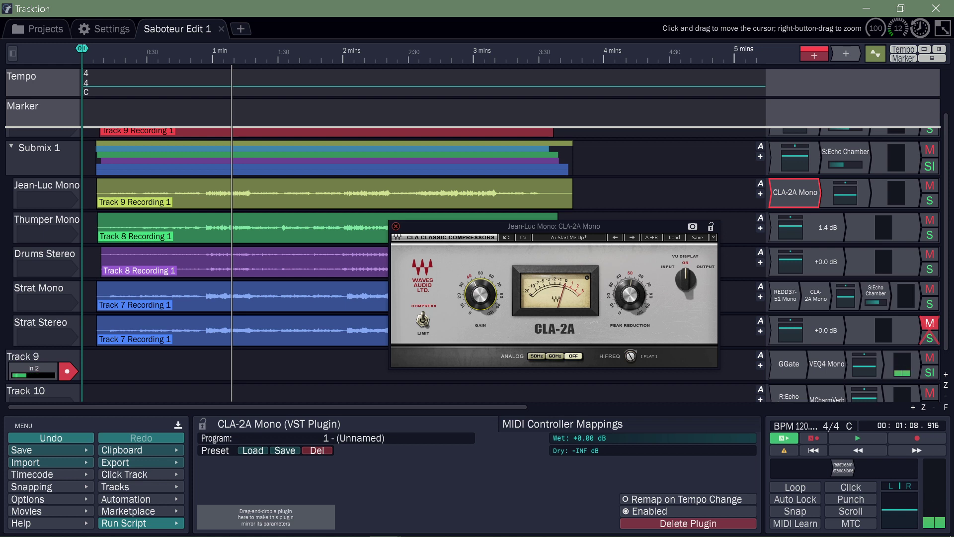
pyautogui.click(187, 56)
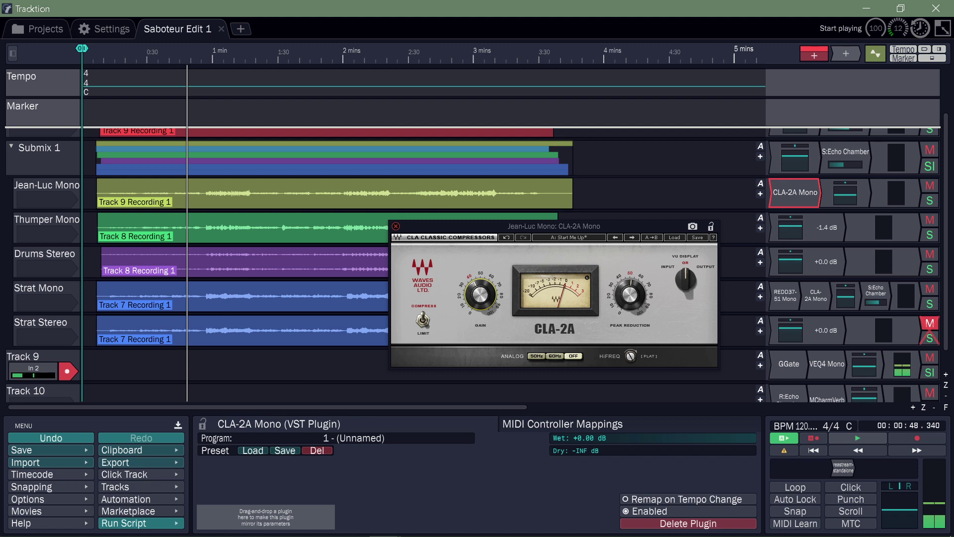
pyautogui.click(858, 437)
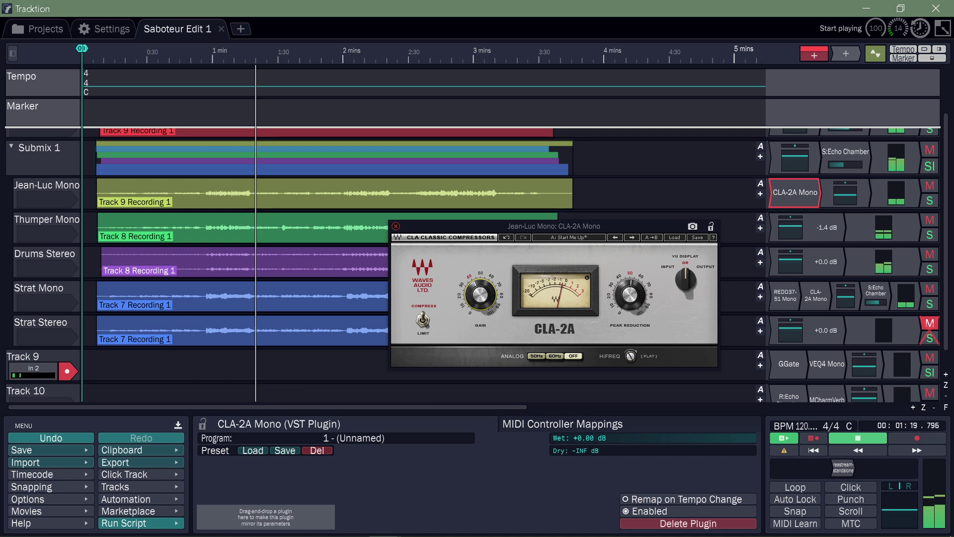
pyautogui.press('space')
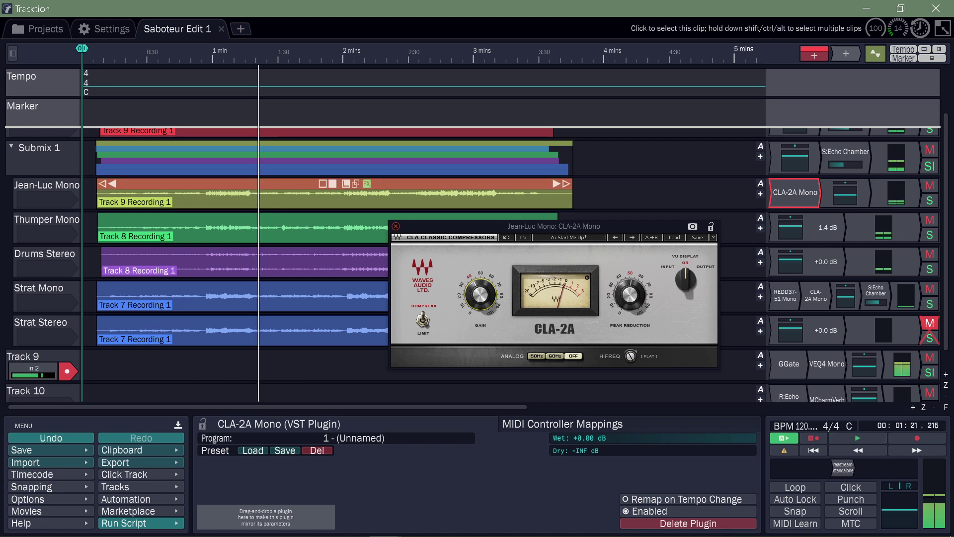
pyautogui.click(395, 227)
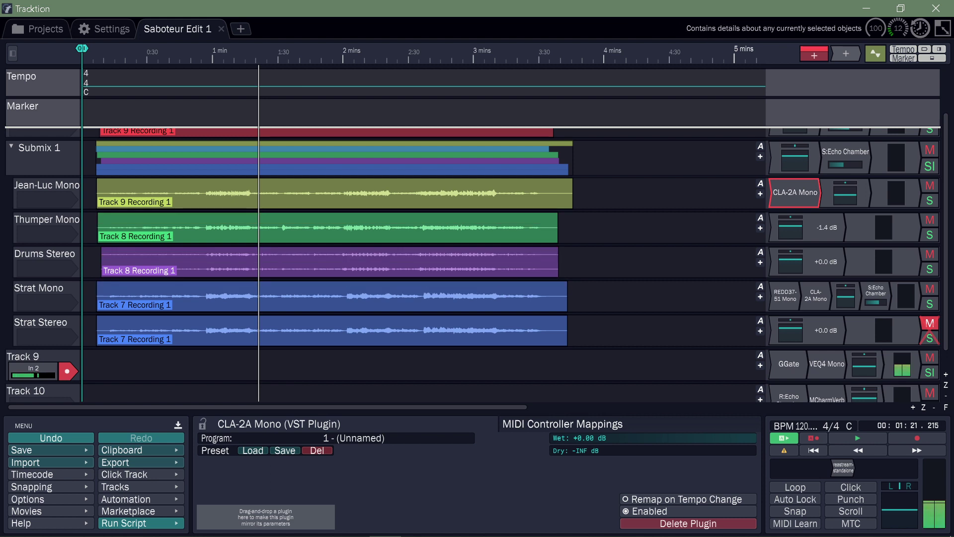
# Step: Move the playback position to about 0:56 and insert the OSS limiting amplifier on Thumper Mono before the volume plugin
pyautogui.click(204, 55)
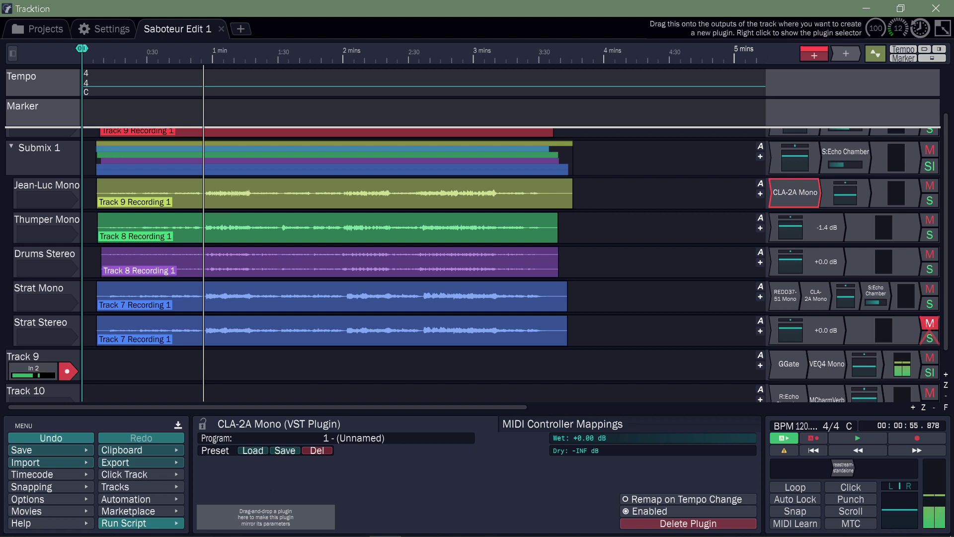
pyautogui.moveTo(845, 53); pyautogui.dragTo(790, 239)
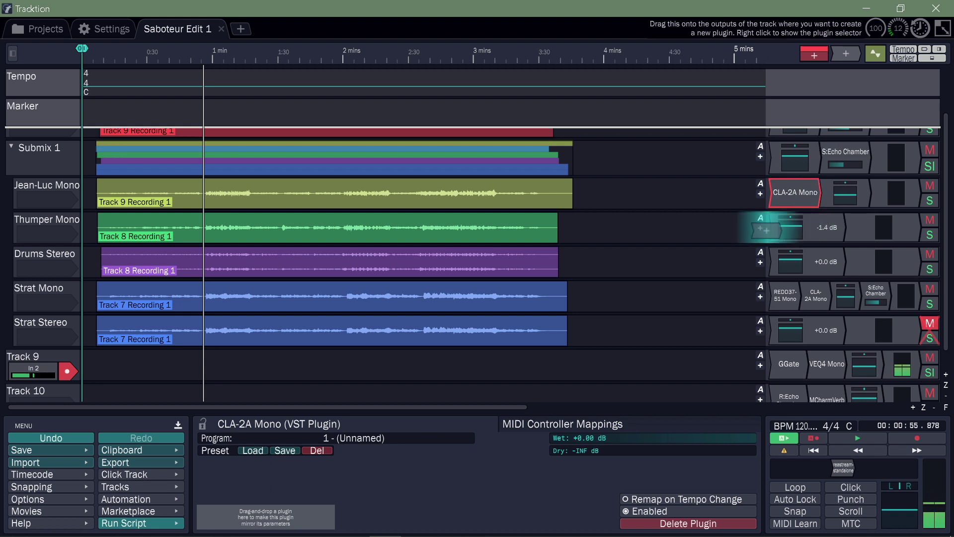
pyautogui.moveTo(765, 230); pyautogui.dragTo(766, 231)
pyautogui.moveTo(715, 260)
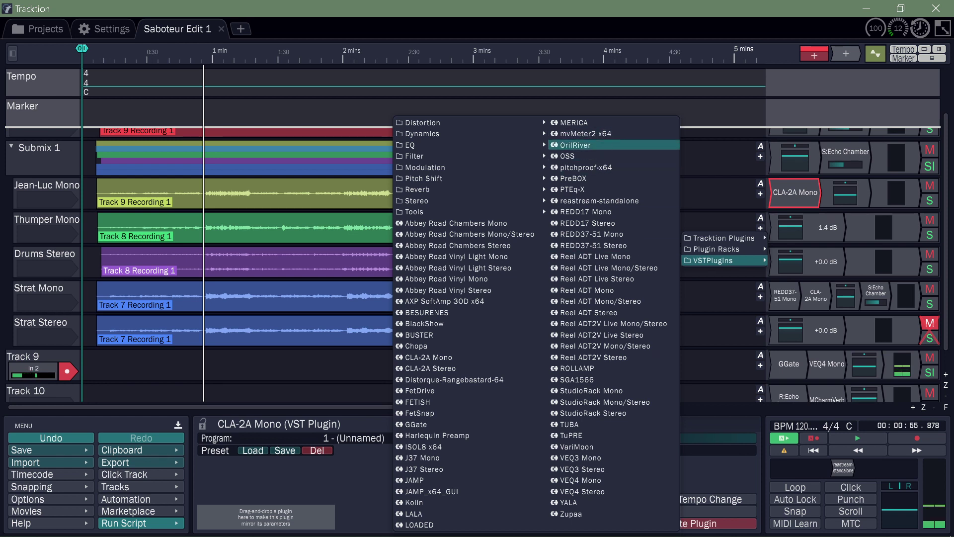
pyautogui.press('Escape')
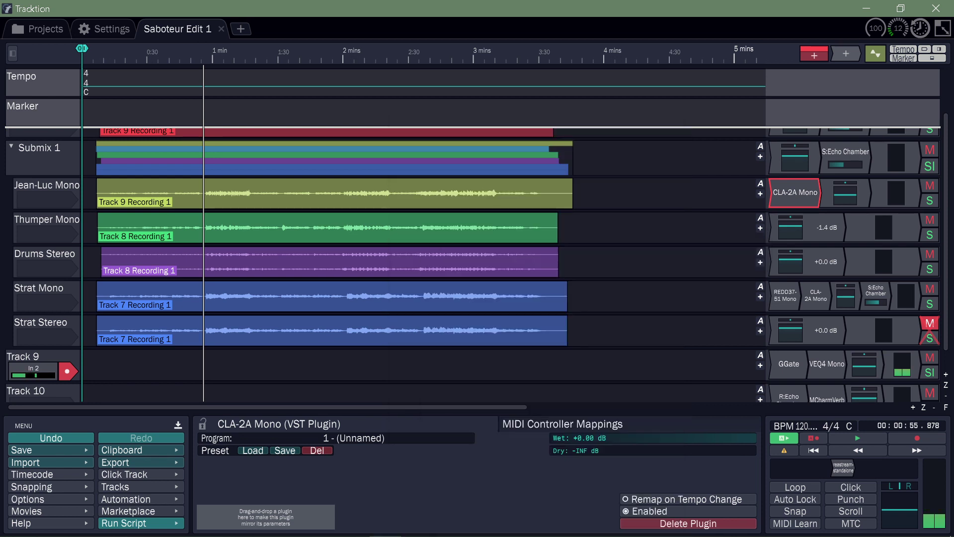
pyautogui.moveTo(250, 58); pyautogui.dragTo(534, 316)
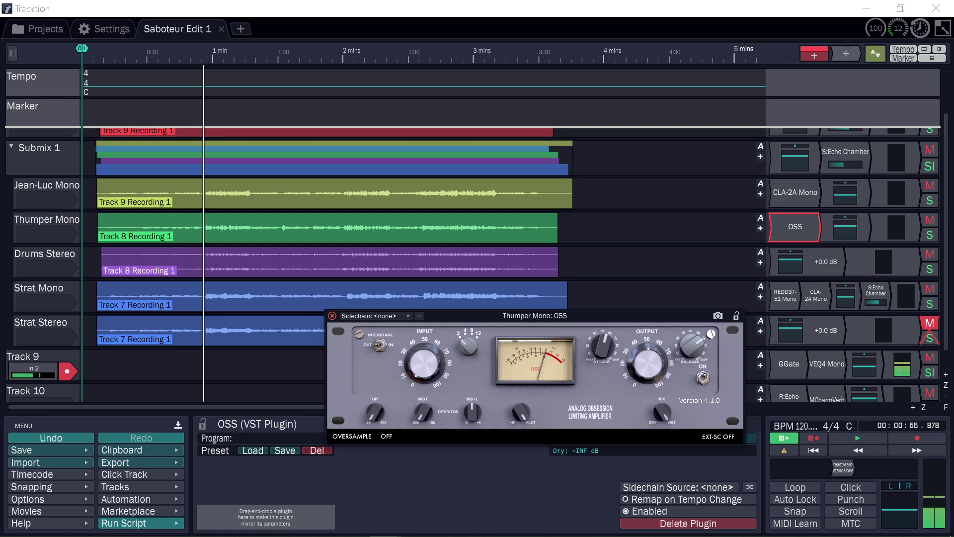
pyautogui.moveTo(534, 316); pyautogui.dragTo(533, 323)
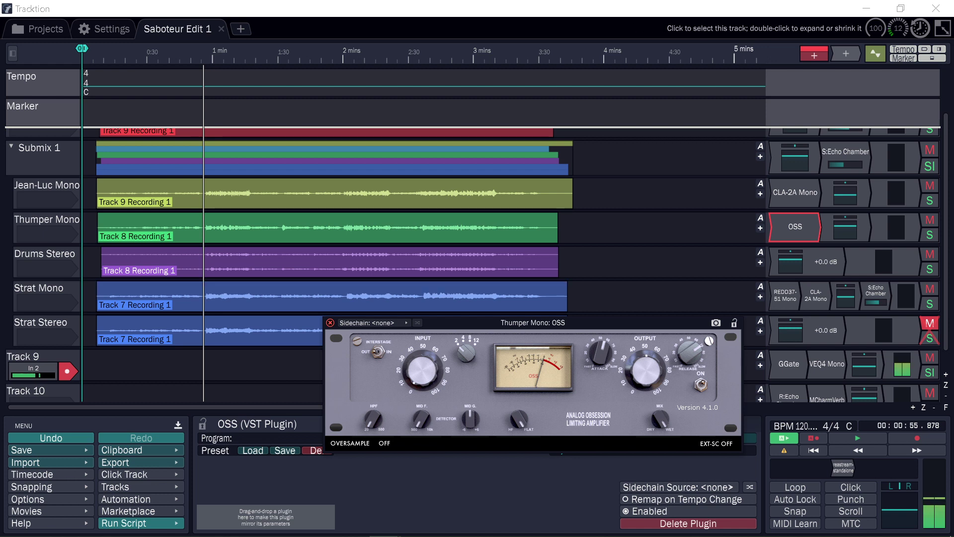
# Step: Solo Thumper Mono and play it from about 0:56 while adjusting the OSS attack
pyautogui.click(929, 234)
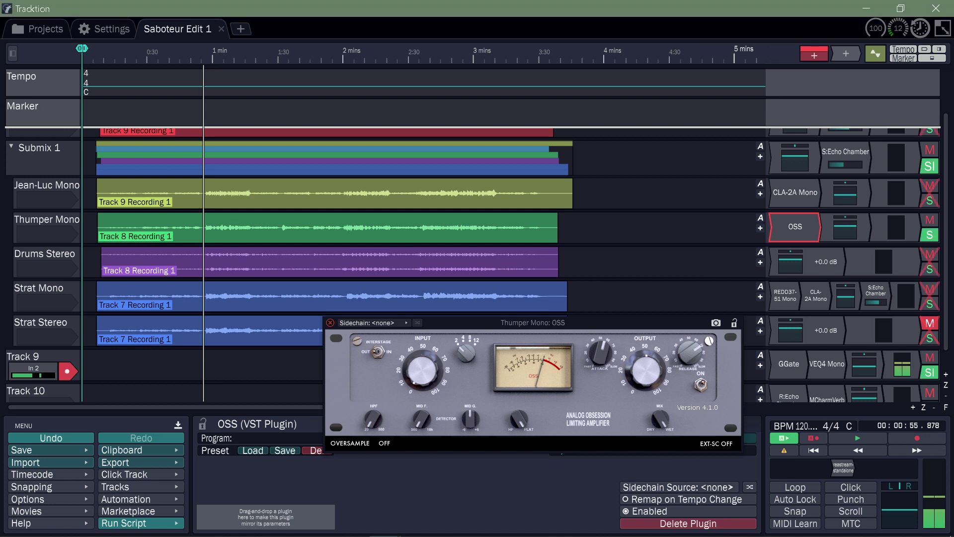
pyautogui.moveTo(497, 323); pyautogui.dragTo(450, 297)
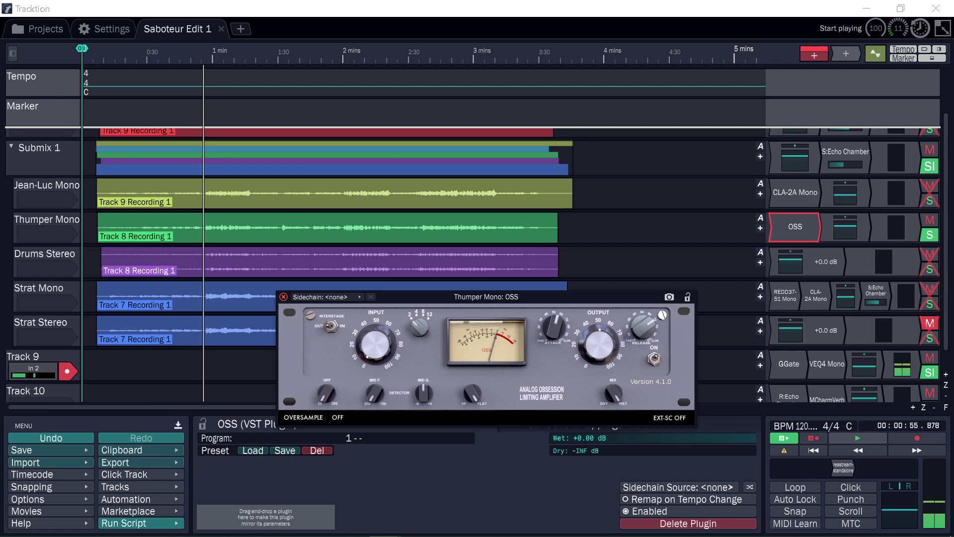
pyautogui.click(857, 437)
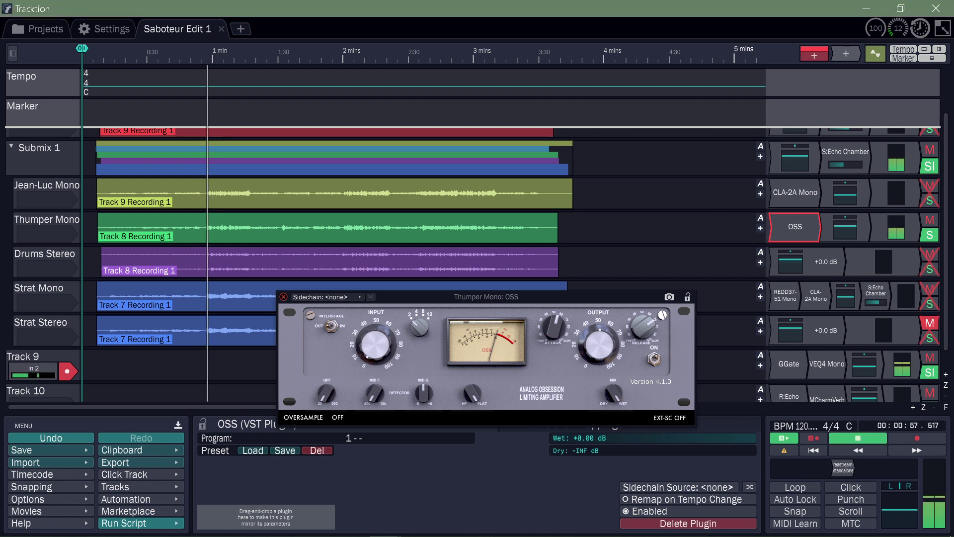
pyautogui.moveTo(486, 297); pyautogui.dragTo(496, 302)
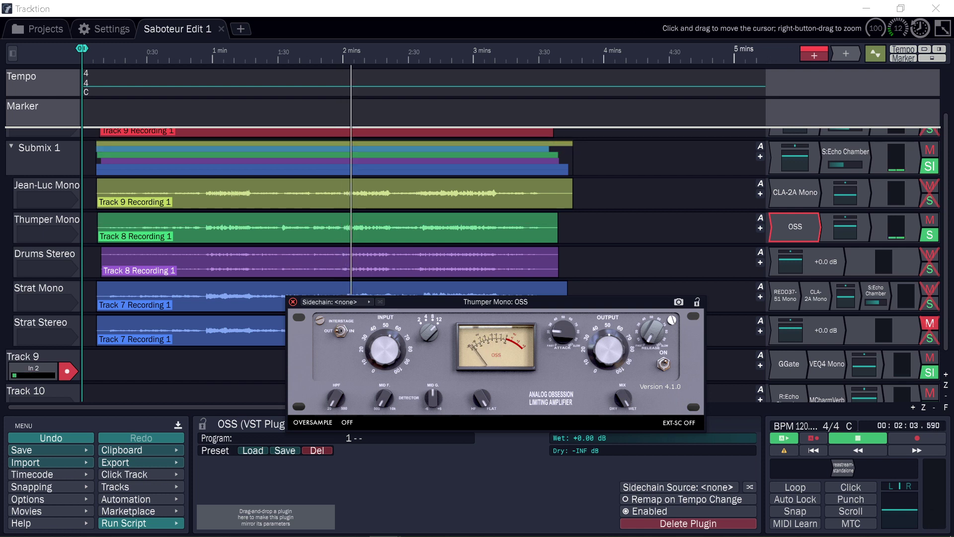
# Step: Play soloed Thumper Mono from about 0:55, and again from about 0:12 and 0:15, to audition the OSS compression
pyautogui.click(201, 55)
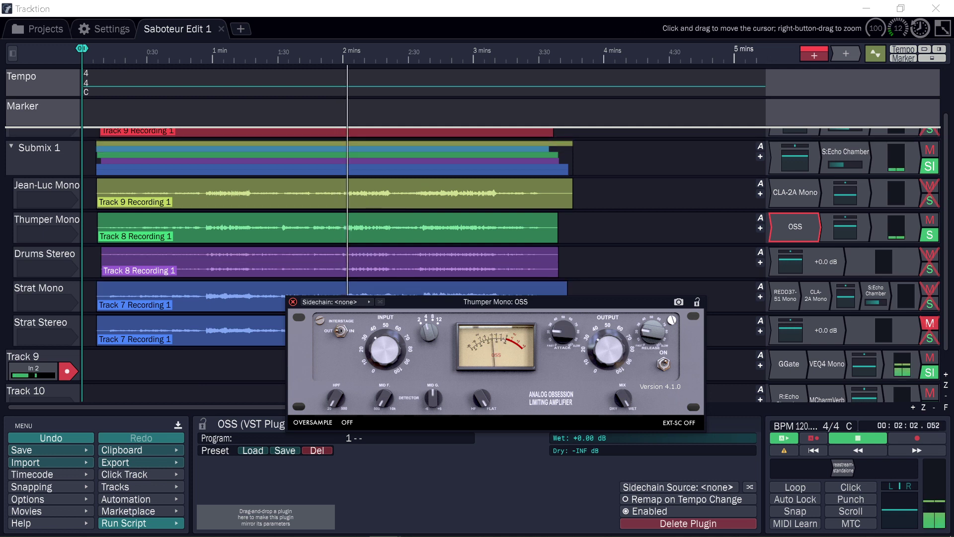
pyautogui.click(108, 55)
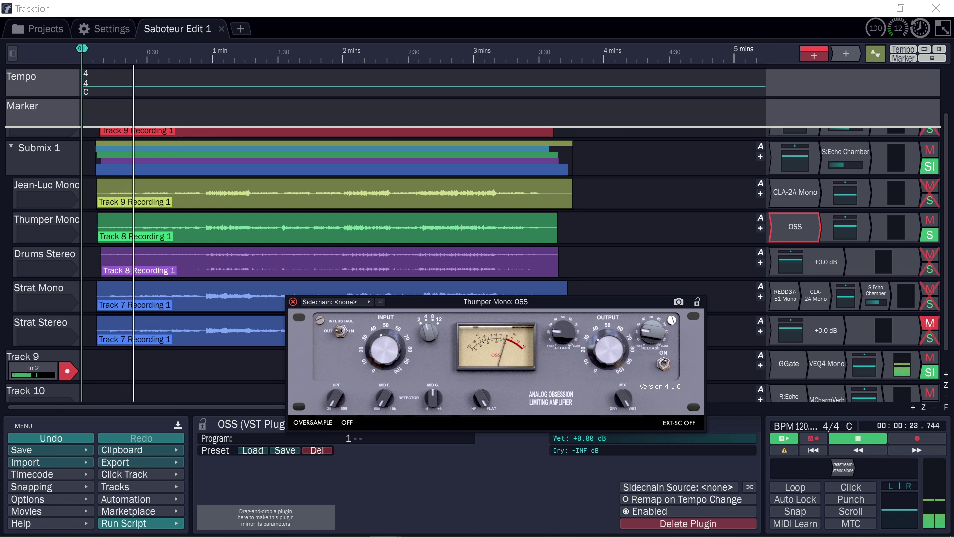
pyautogui.click(115, 55)
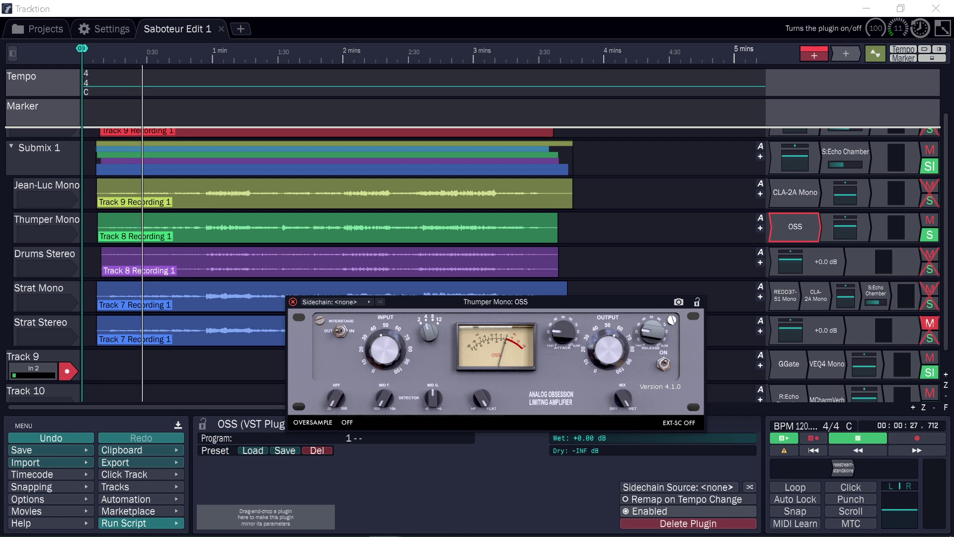
# Step: Compare Thumper Mono with OSS bypassed and enabled during playback, replaying from about 1:03, and leave OSS enabled
pyautogui.click(627, 510)
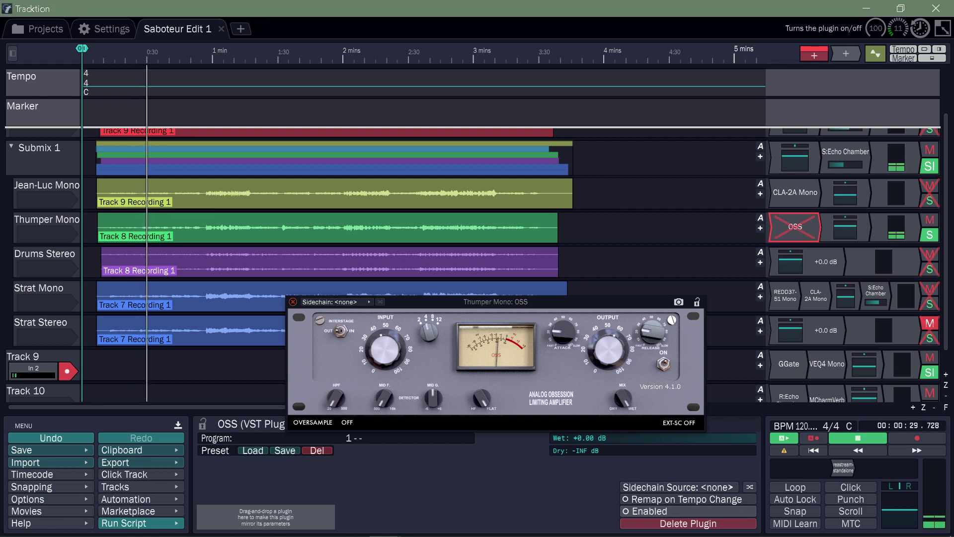
pyautogui.click(627, 510)
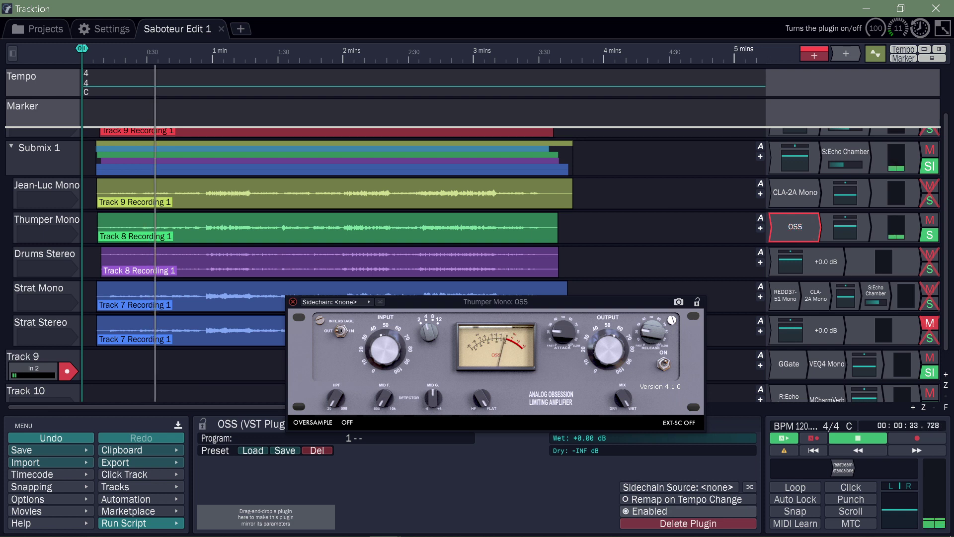
pyautogui.click(627, 511)
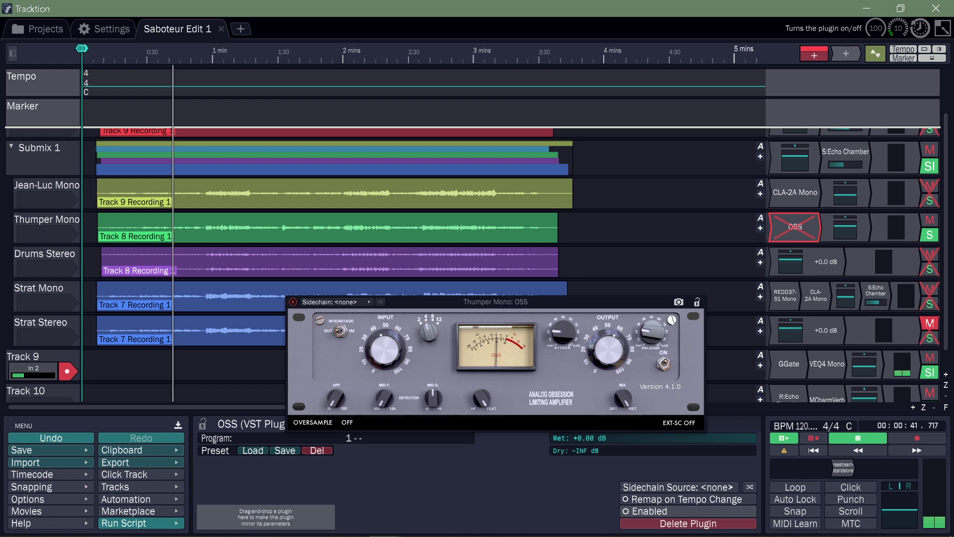
pyautogui.click(626, 511)
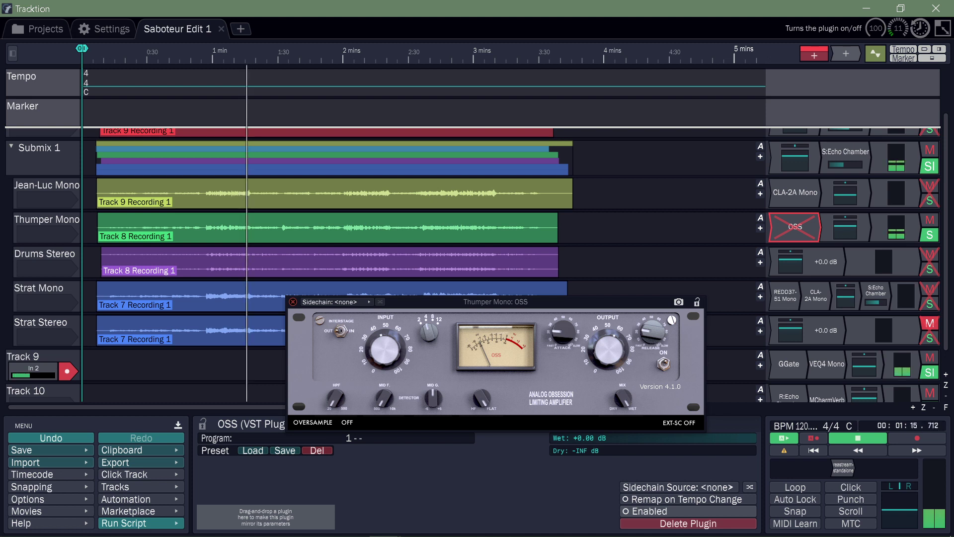
pyautogui.click(218, 52)
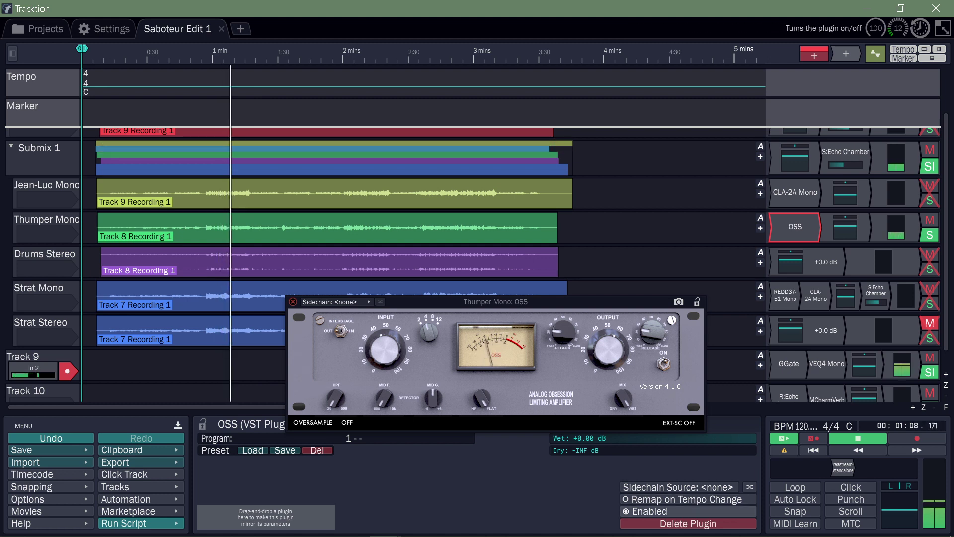
pyautogui.click(626, 511)
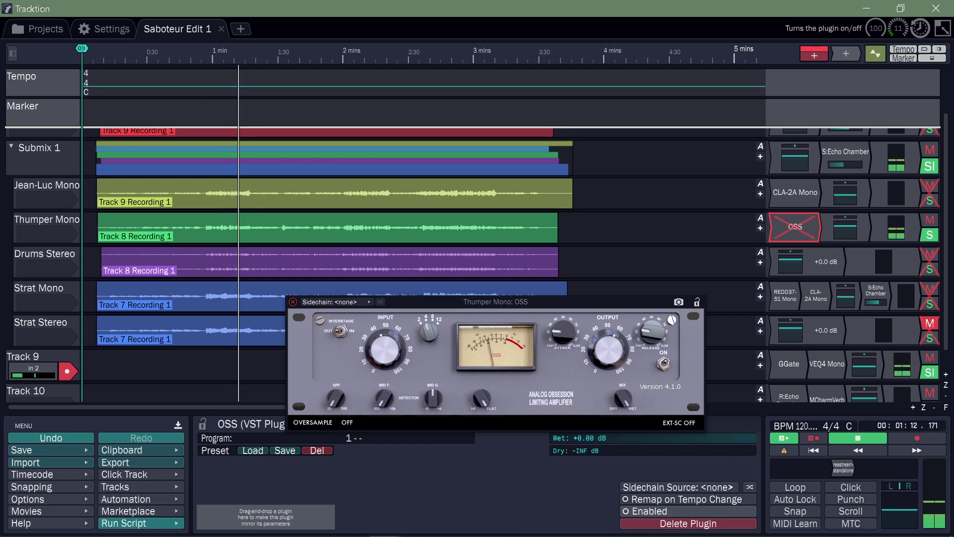
pyautogui.click(625, 511)
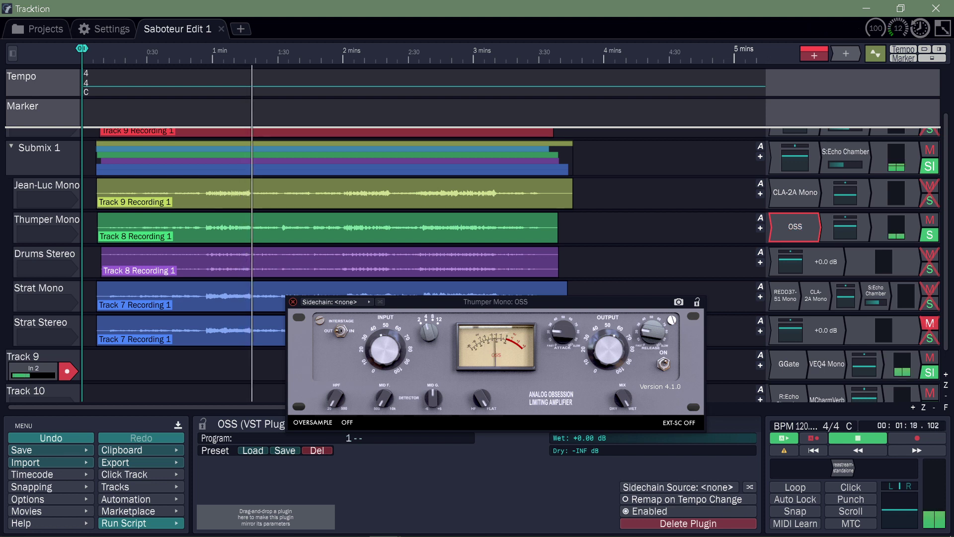
# Step: Close the OSS window, unsolo Thumper Mono, and play the mix from about 0:14
pyautogui.click(293, 301)
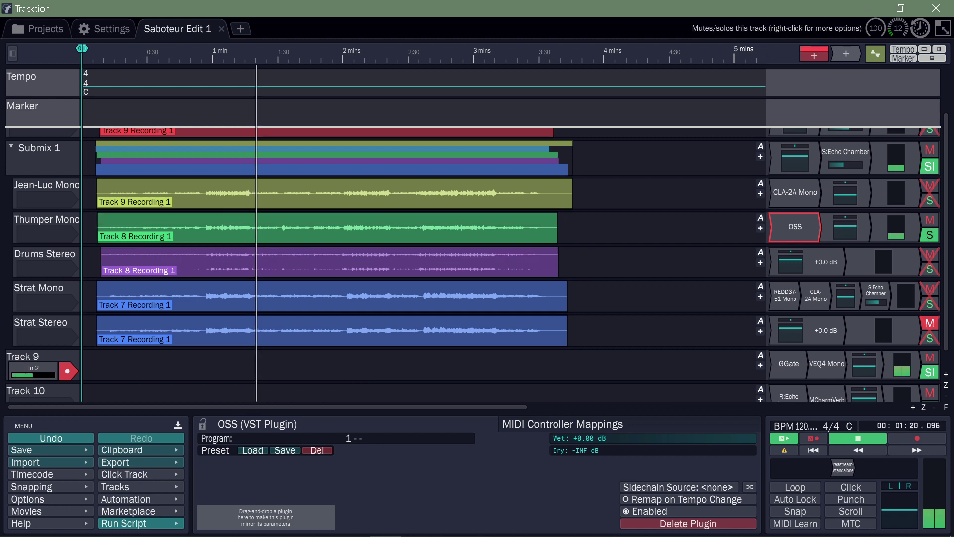
pyautogui.click(929, 234)
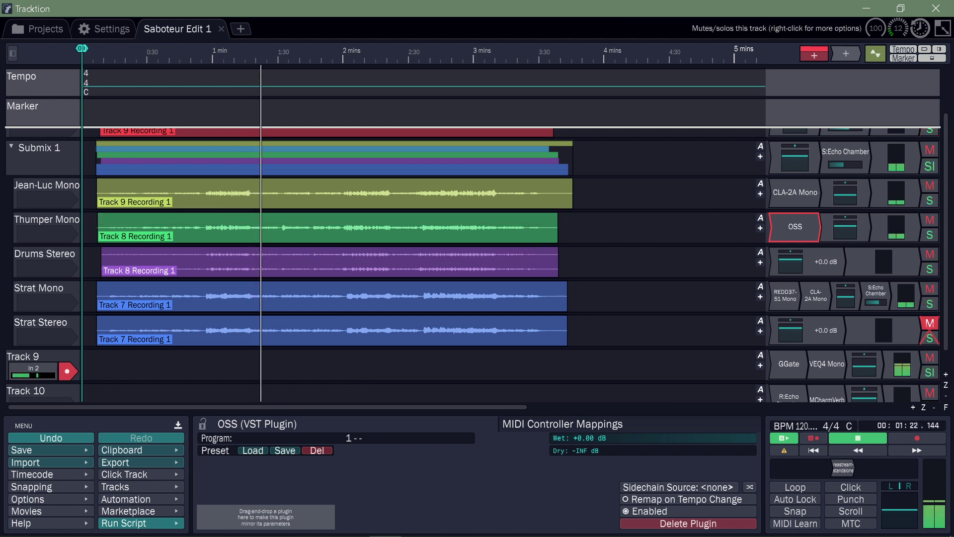
pyautogui.click(112, 55)
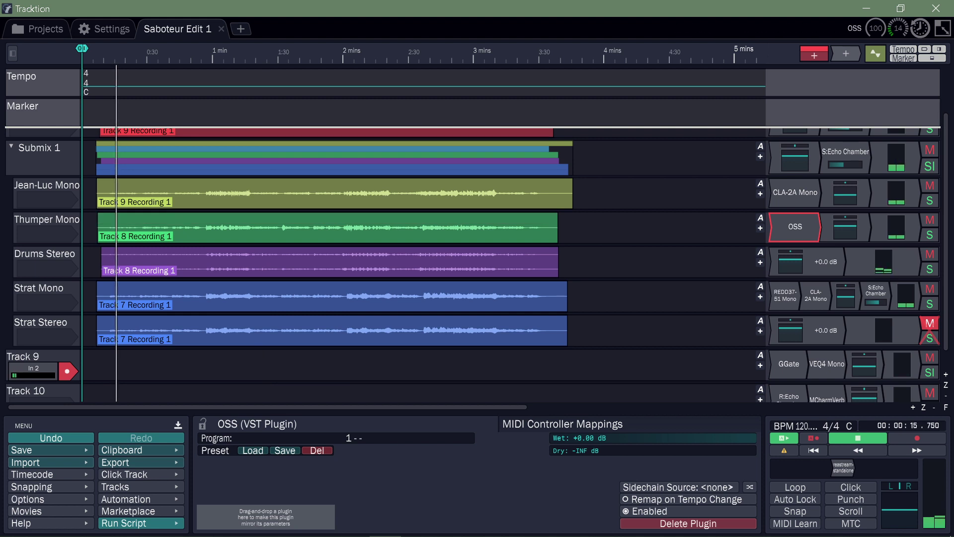
# Step: Reopen Thumper Mono's OSS window to check its meter while the mix plays, close the window and stop playback
pyautogui.doubleClick(795, 227)
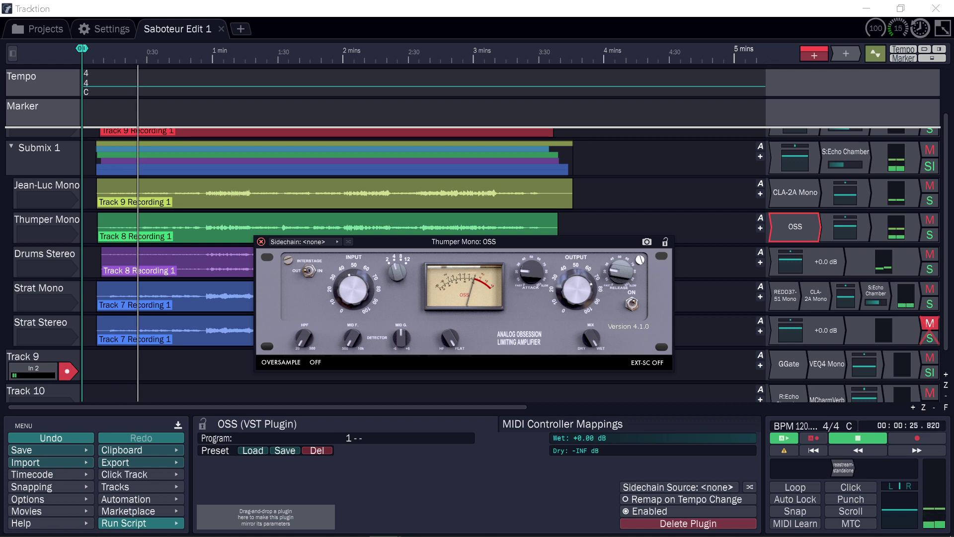
pyautogui.click(260, 241)
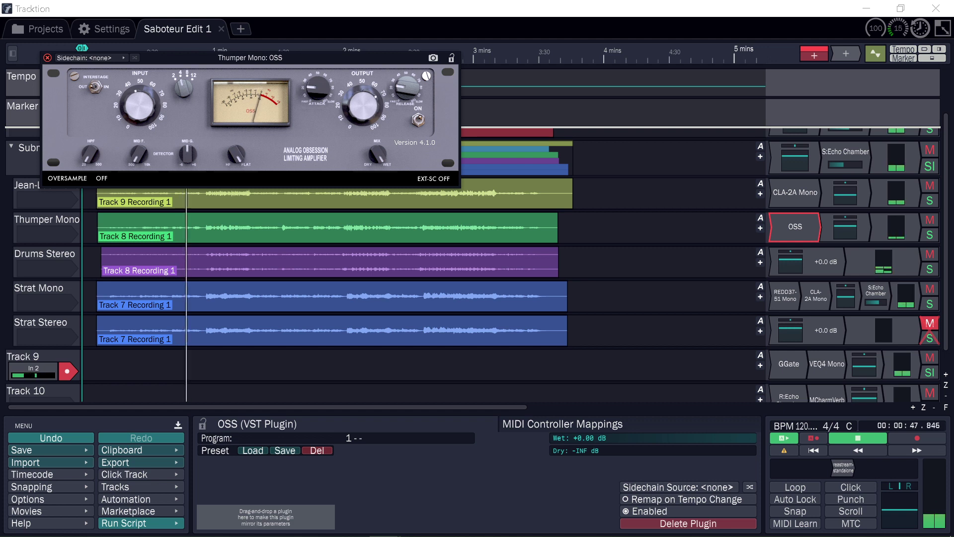
pyautogui.click(47, 57)
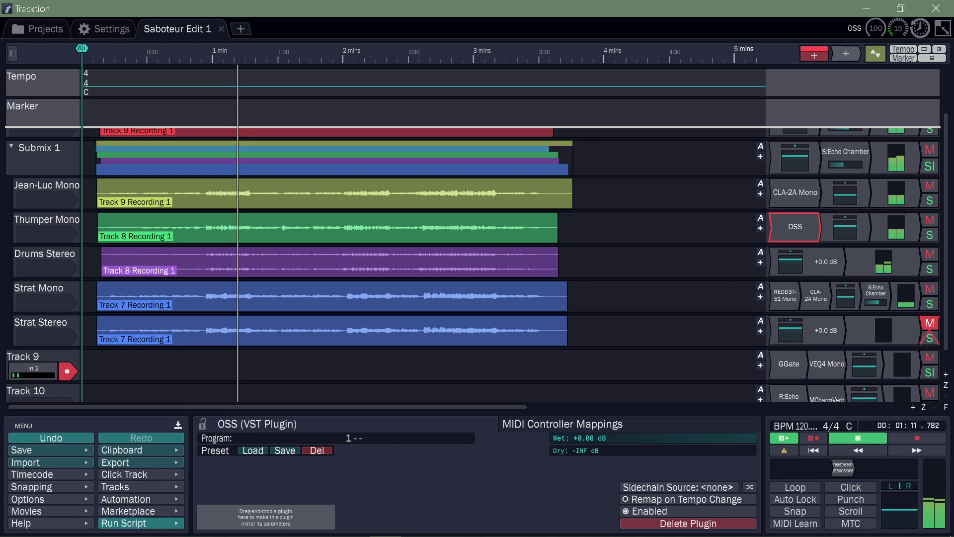
pyautogui.scroll(2, 795, 227)
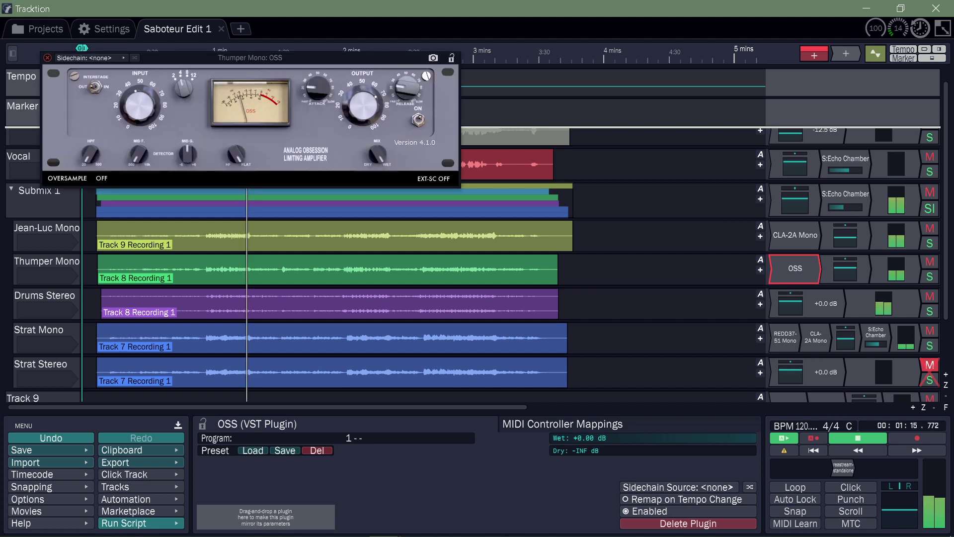
pyautogui.moveTo(298, 58); pyautogui.dragTo(493, 95)
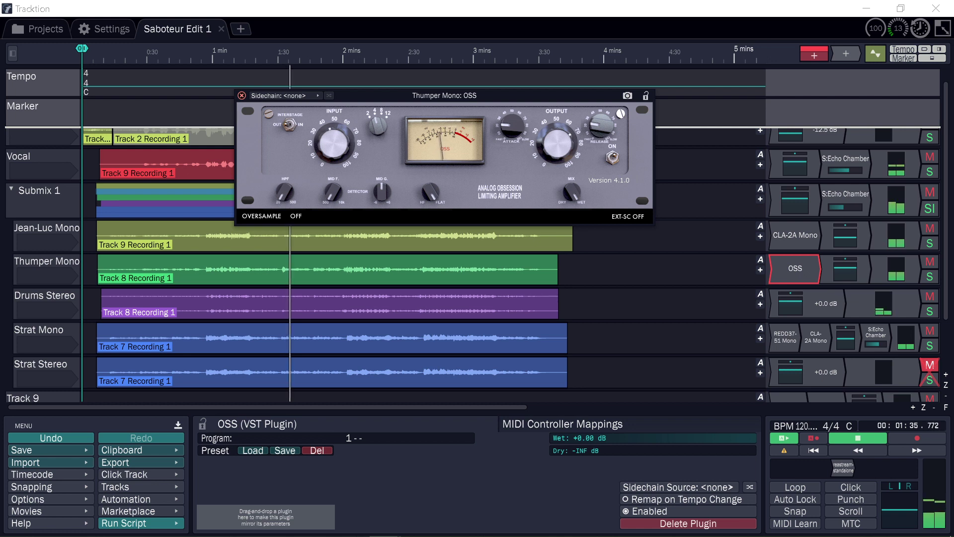
pyautogui.press('Escape')
pyautogui.press('space')
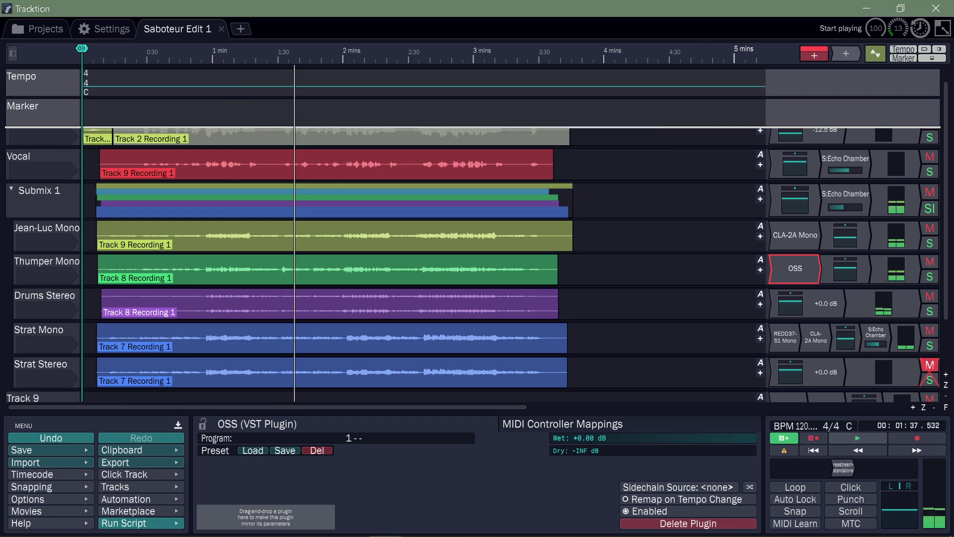
# Step: Examine the track list from Track 1 through Track 10, including each track's plugins and the track browser
pyautogui.moveTo(888, 522)
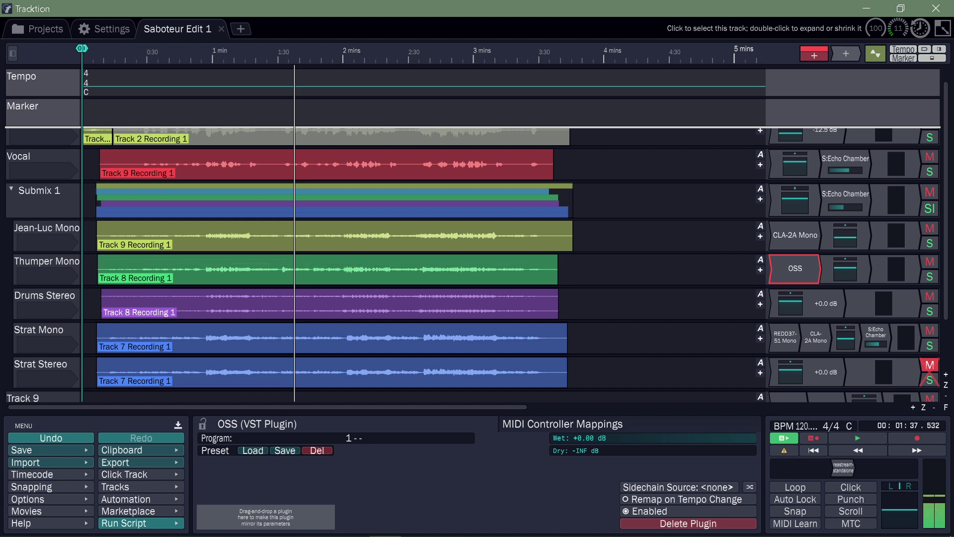
pyautogui.scroll(-3, 42, 263)
pyautogui.scroll(4, 43, 263)
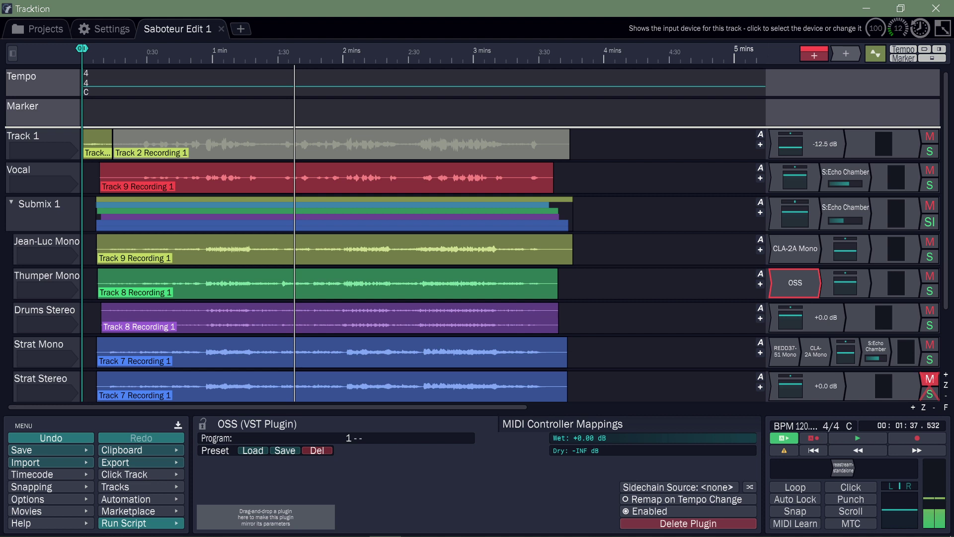
pyautogui.click(12, 54)
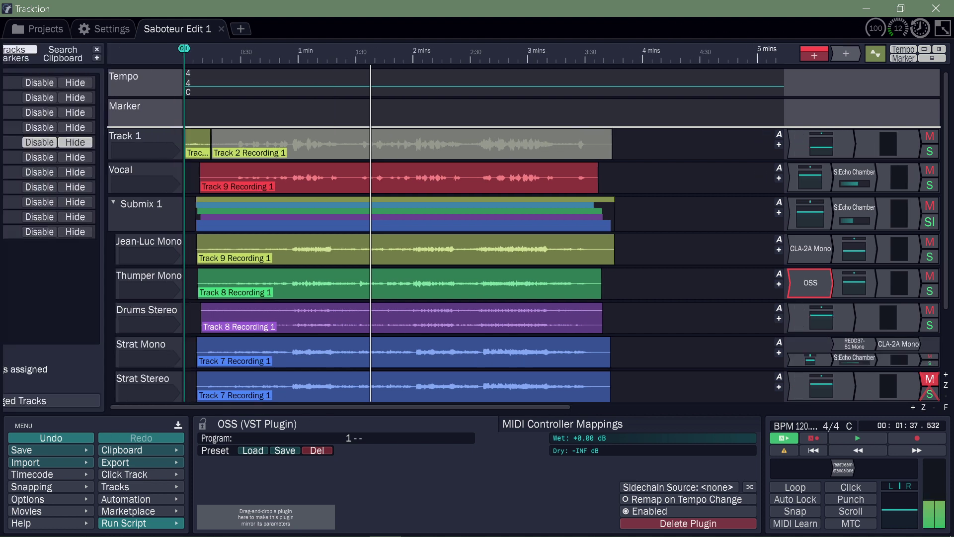
pyautogui.click(12, 53)
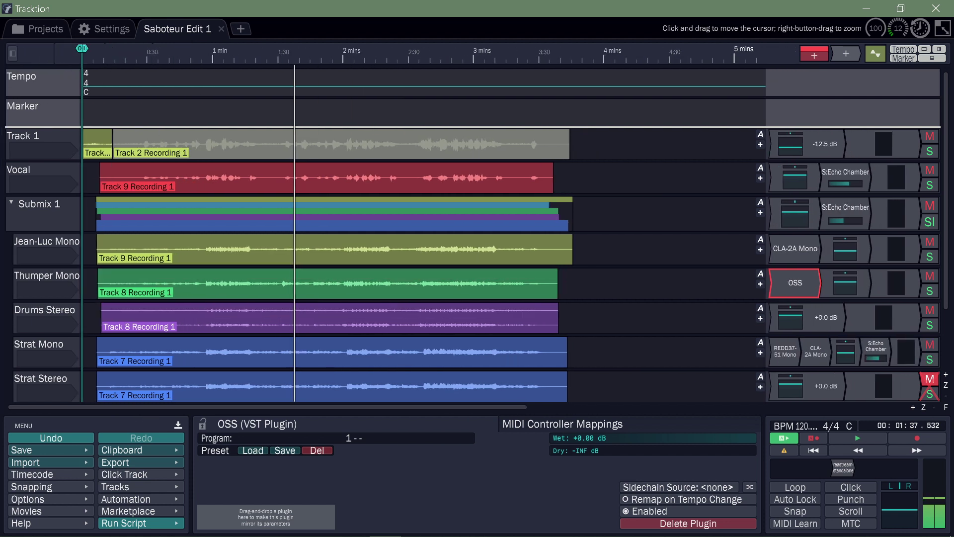
pyautogui.scroll(-5, 30, 318)
pyautogui.scroll(4, 30, 318)
pyautogui.scroll(1, 40, 263)
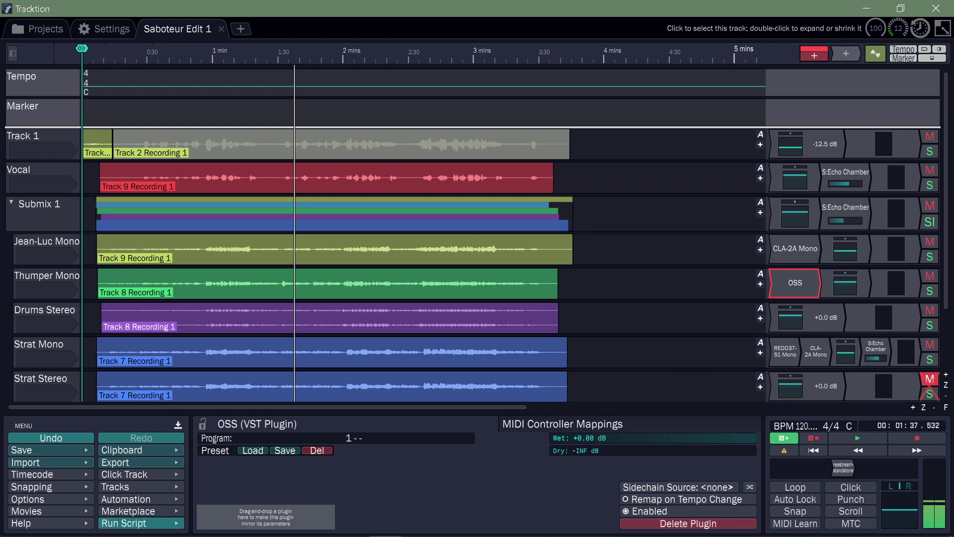
pyautogui.scroll(-7, 39, 264)
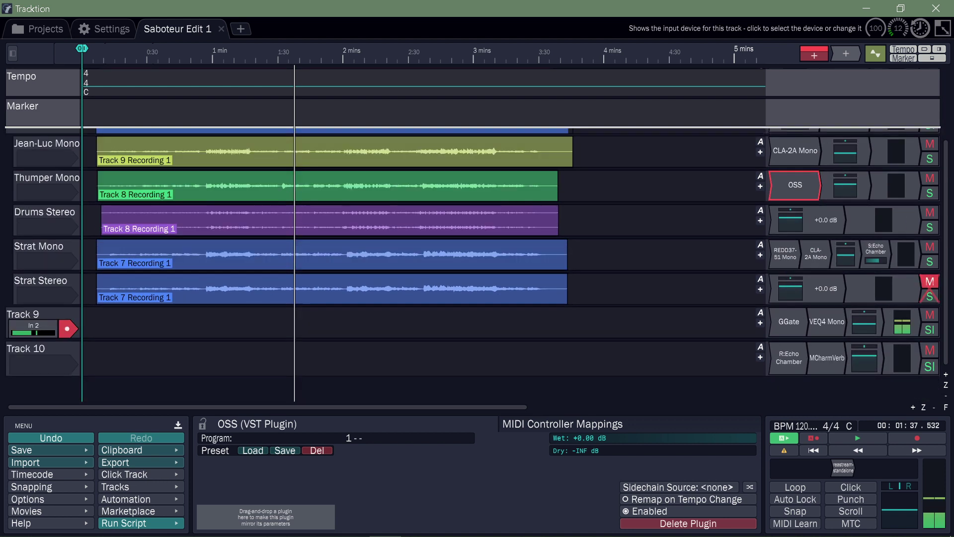
pyautogui.scroll(7, 40, 263)
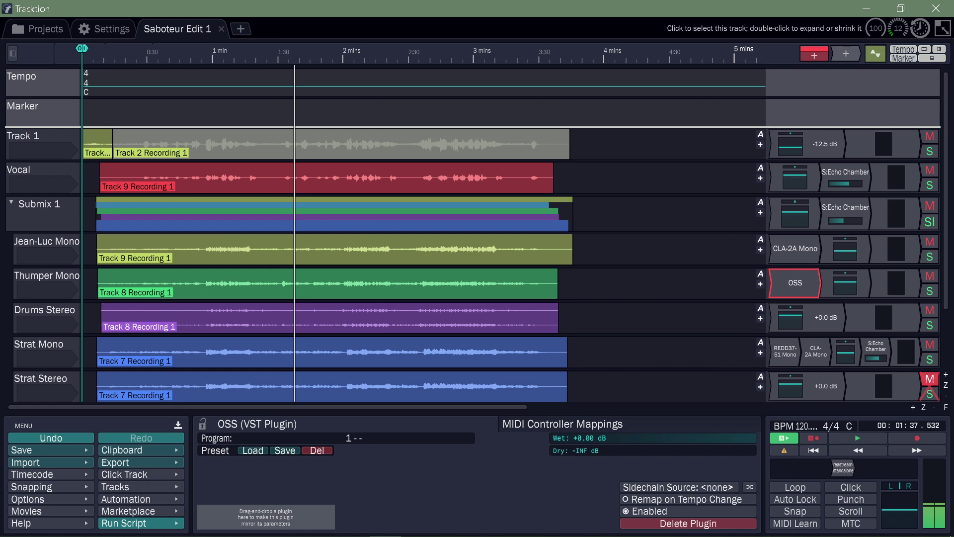
pyautogui.scroll(-5, 40, 264)
pyautogui.scroll(5, 39, 263)
pyautogui.scroll(-3, 40, 264)
pyautogui.scroll(3, 40, 263)
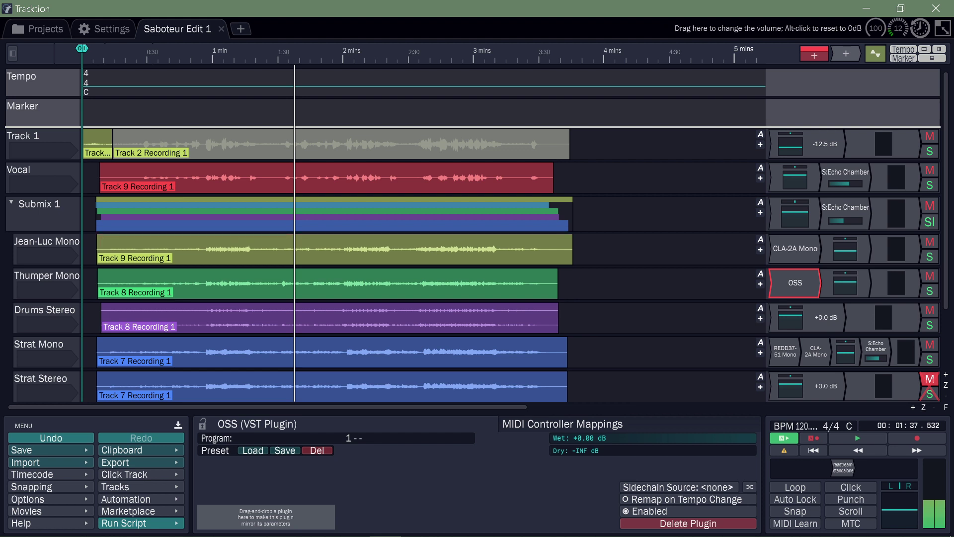
# Step: Switch to OBS
pyautogui.moveTo(857, 534)
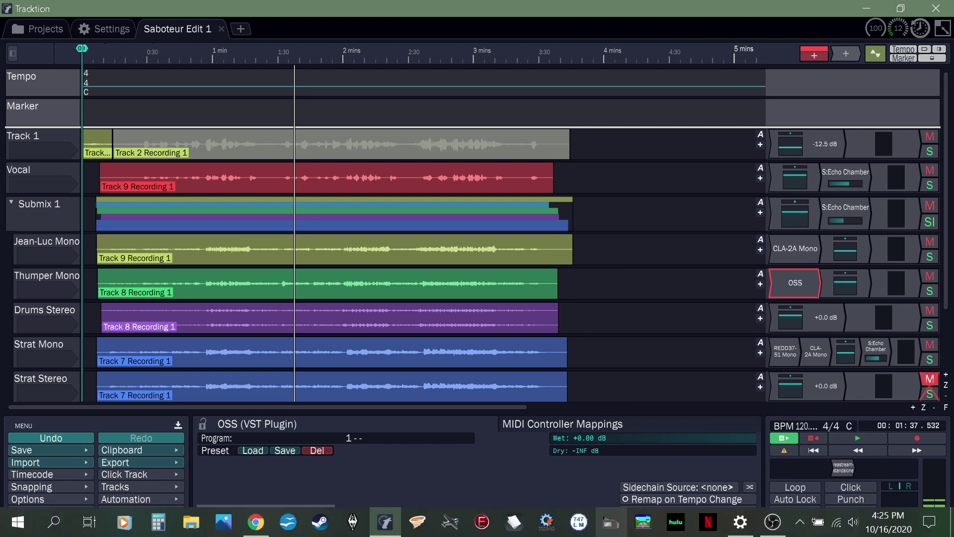
pyautogui.click(773, 522)
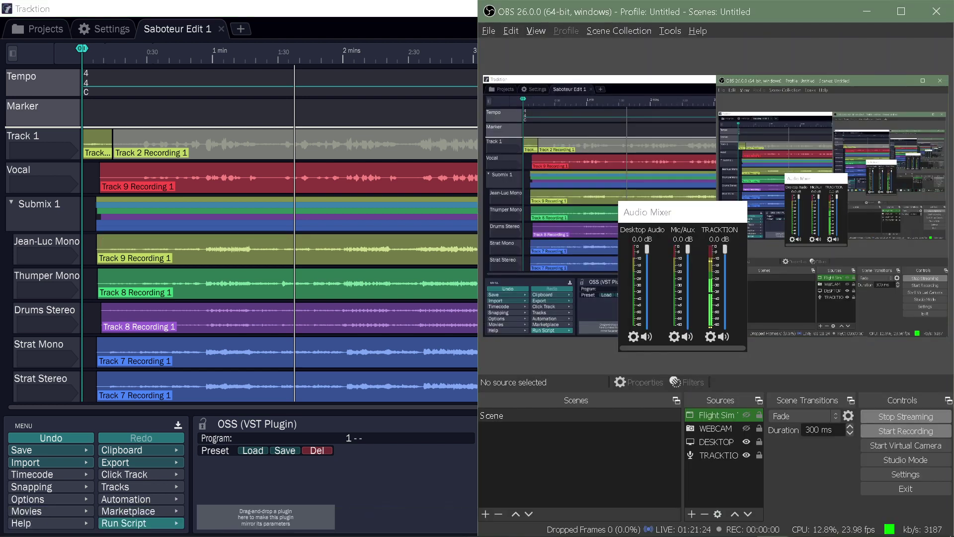